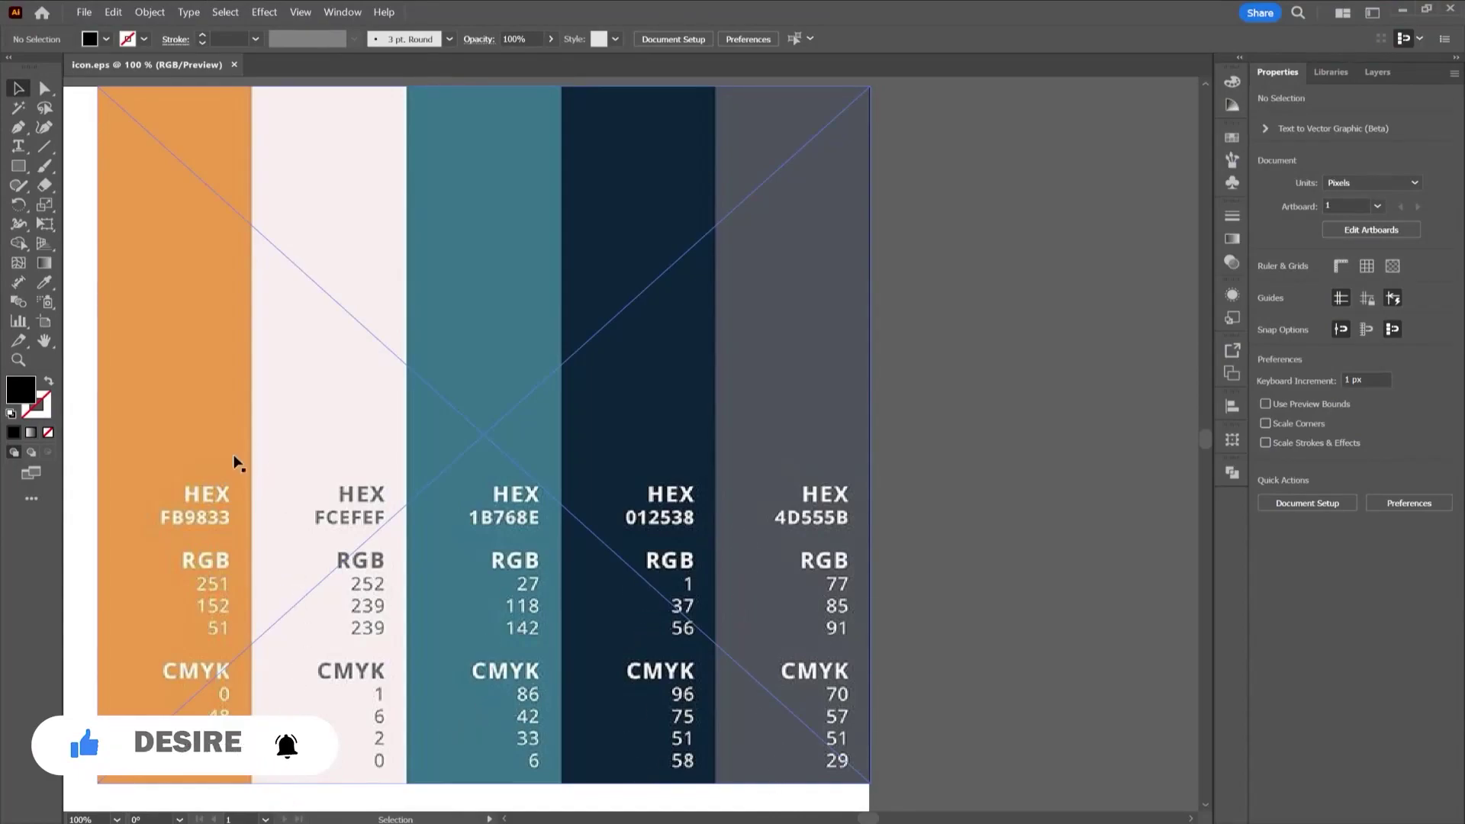
# Step: Select the palette image and create a new A4 print document with a 5 mm bleed on all sides
pyautogui.click(301, 427)
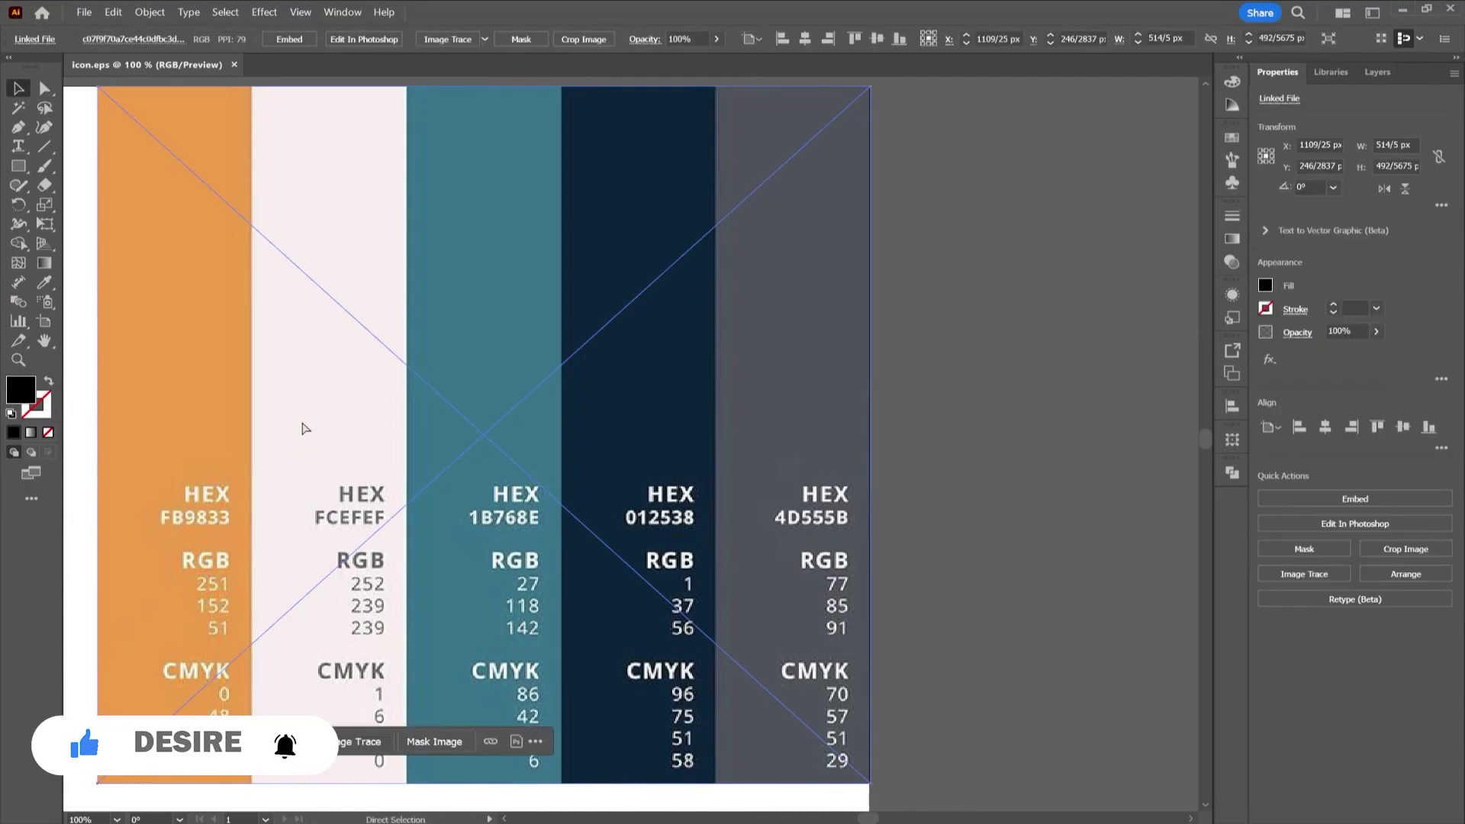
pyautogui.click(76, 13)
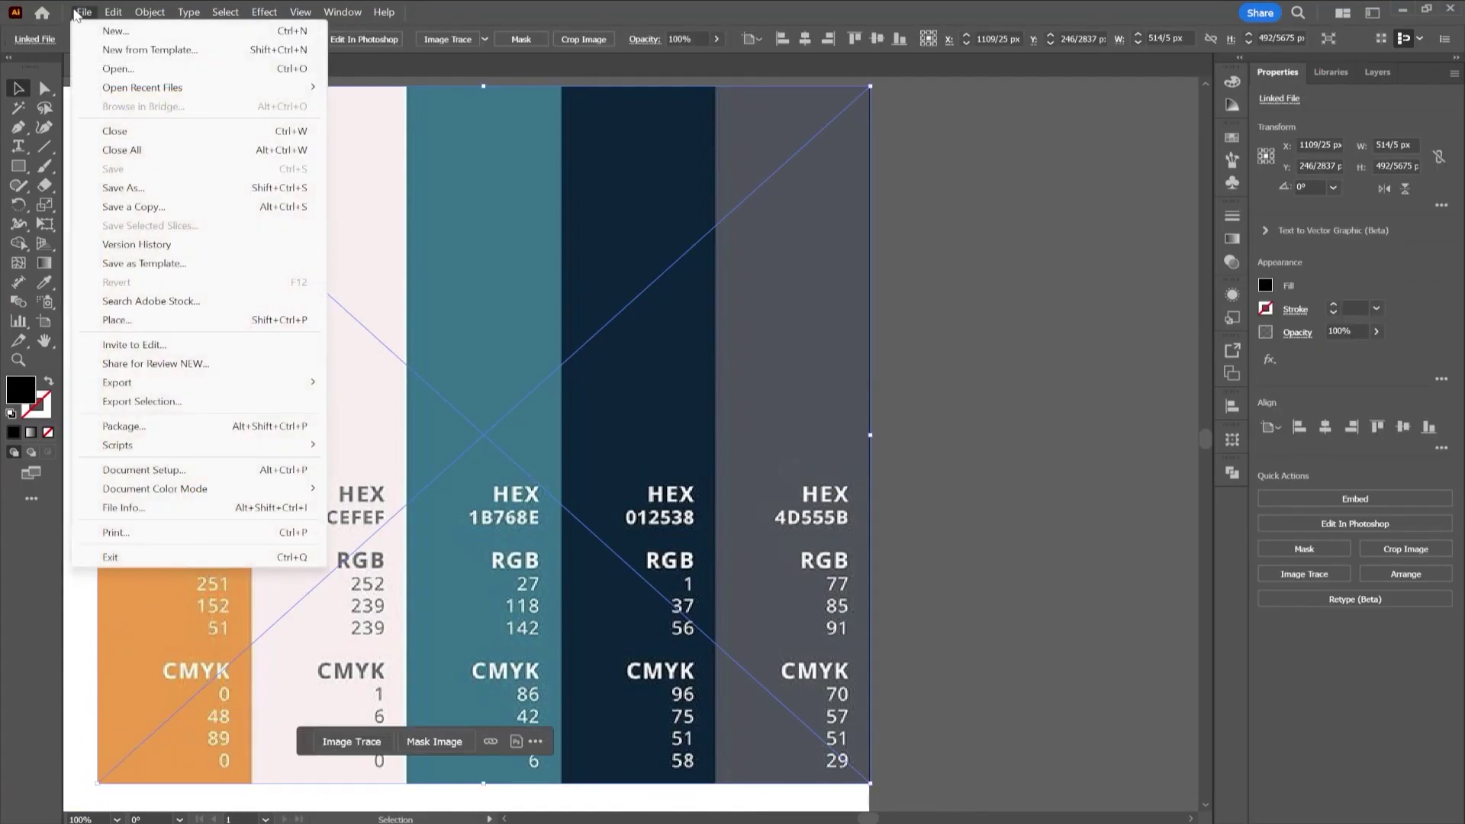
pyautogui.click(99, 24)
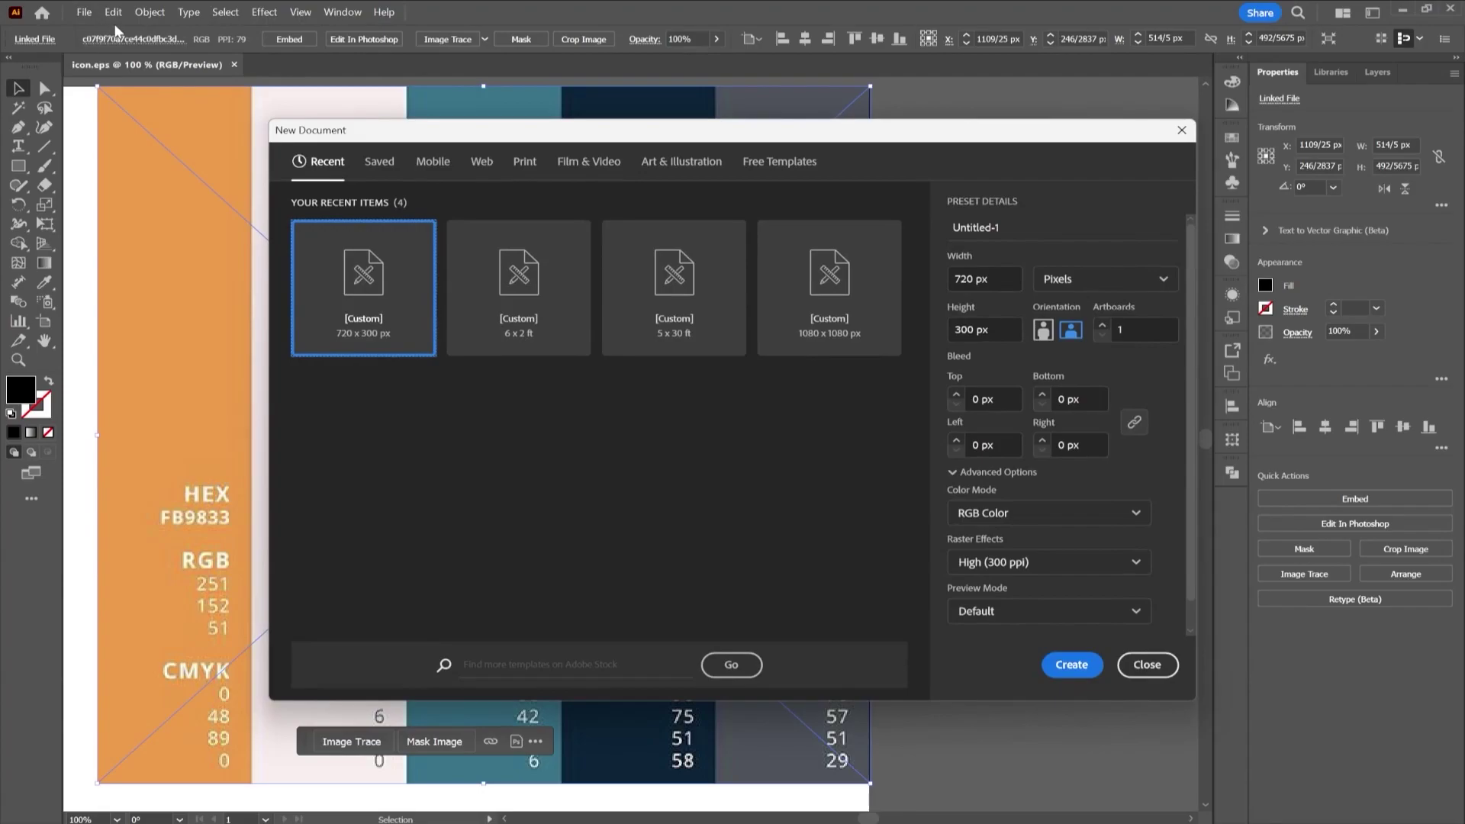
pyautogui.click(525, 162)
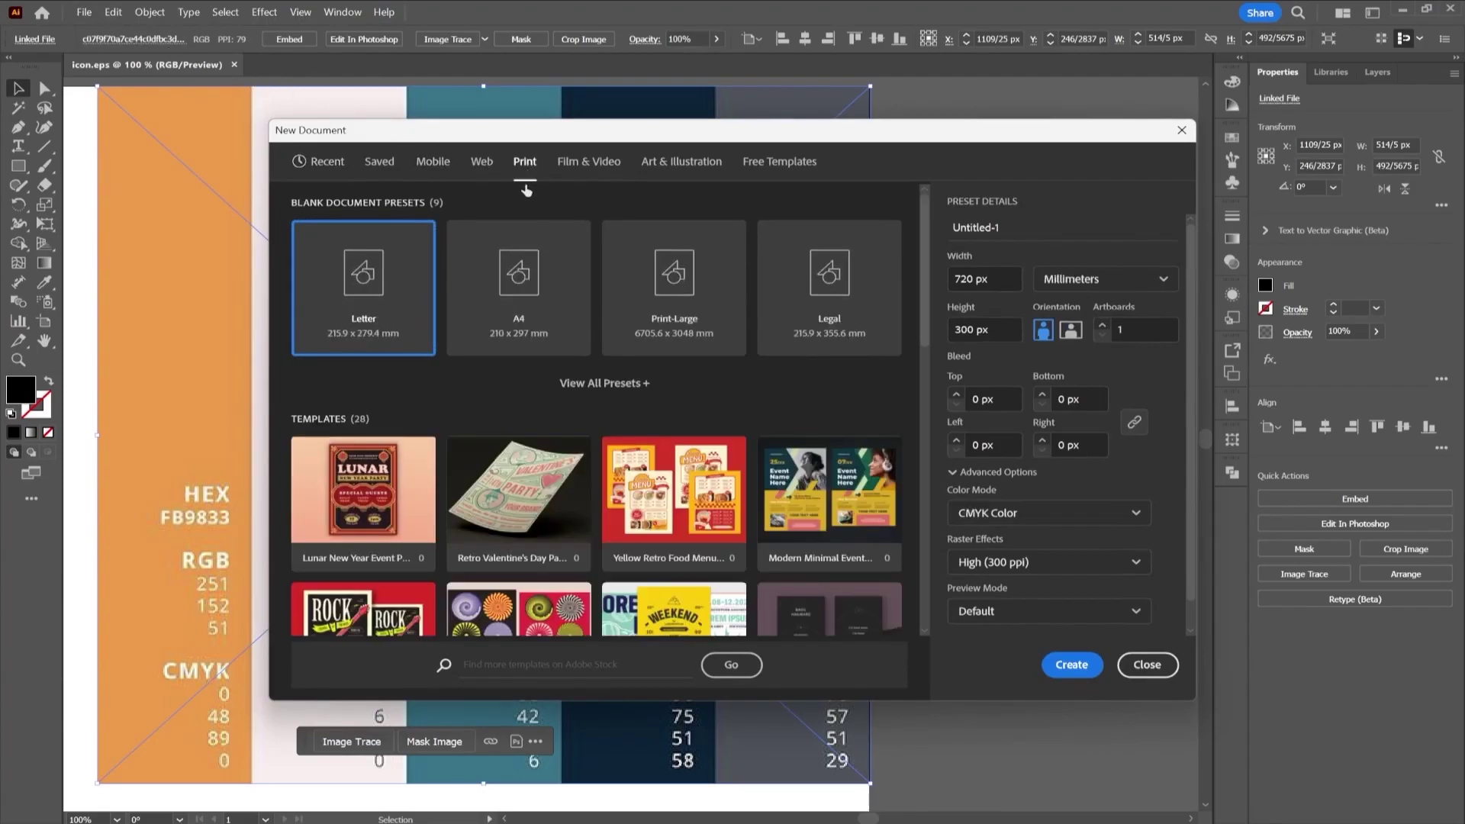
pyautogui.click(519, 282)
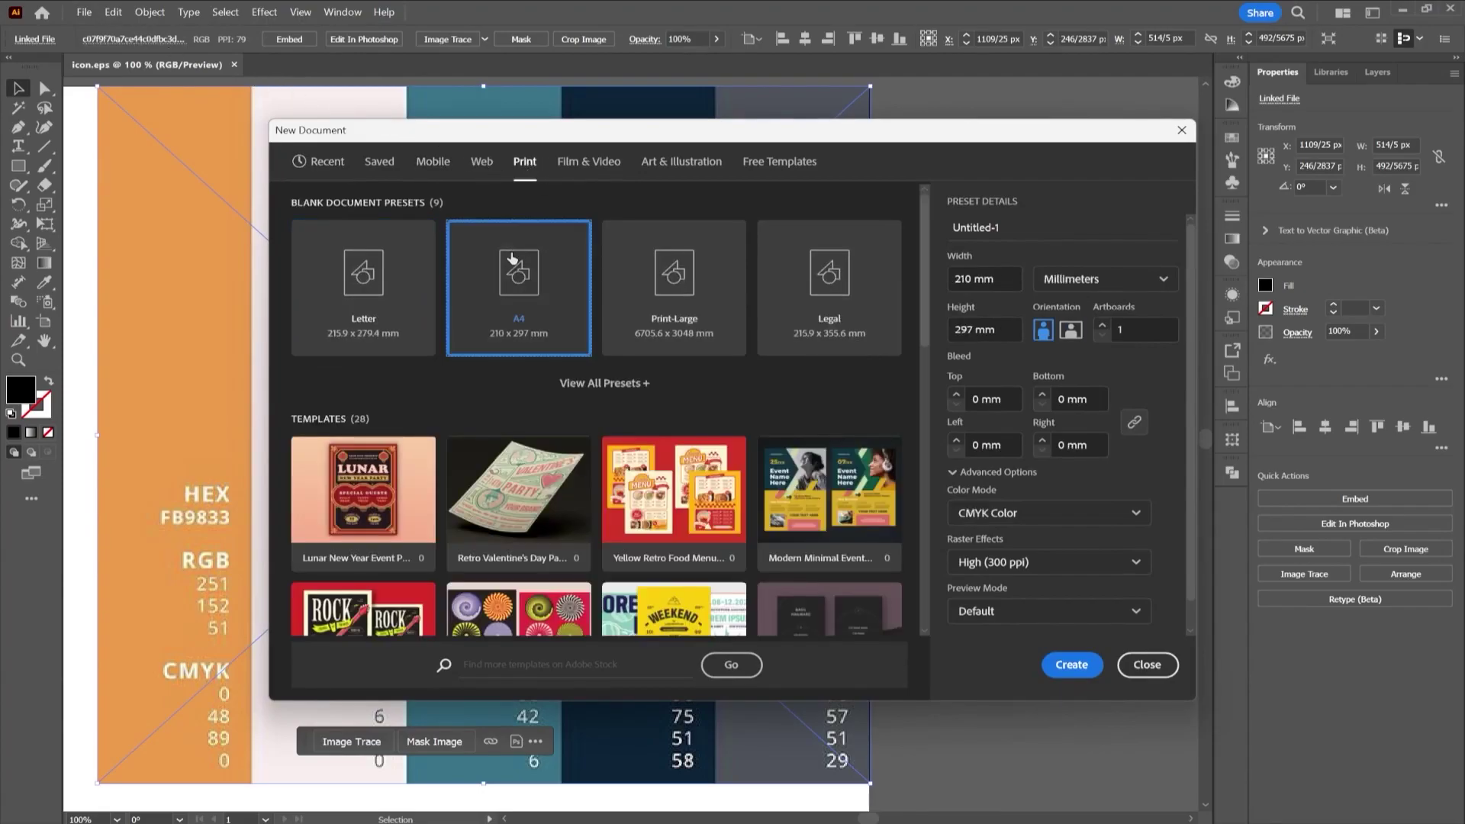
pyautogui.click(959, 394)
pyautogui.click(959, 395)
pyautogui.click(958, 395)
pyautogui.click(958, 394)
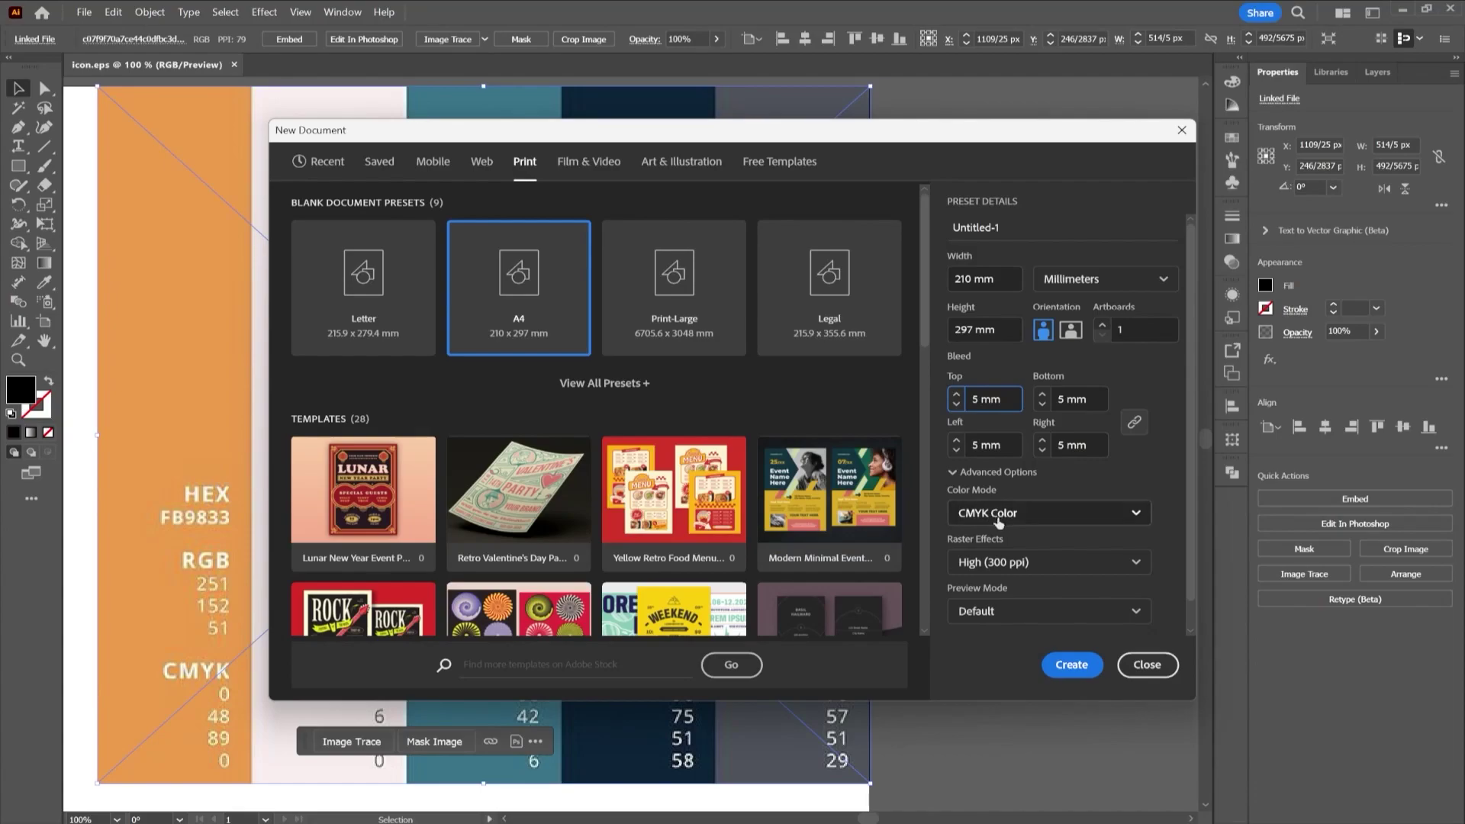
pyautogui.click(1062, 664)
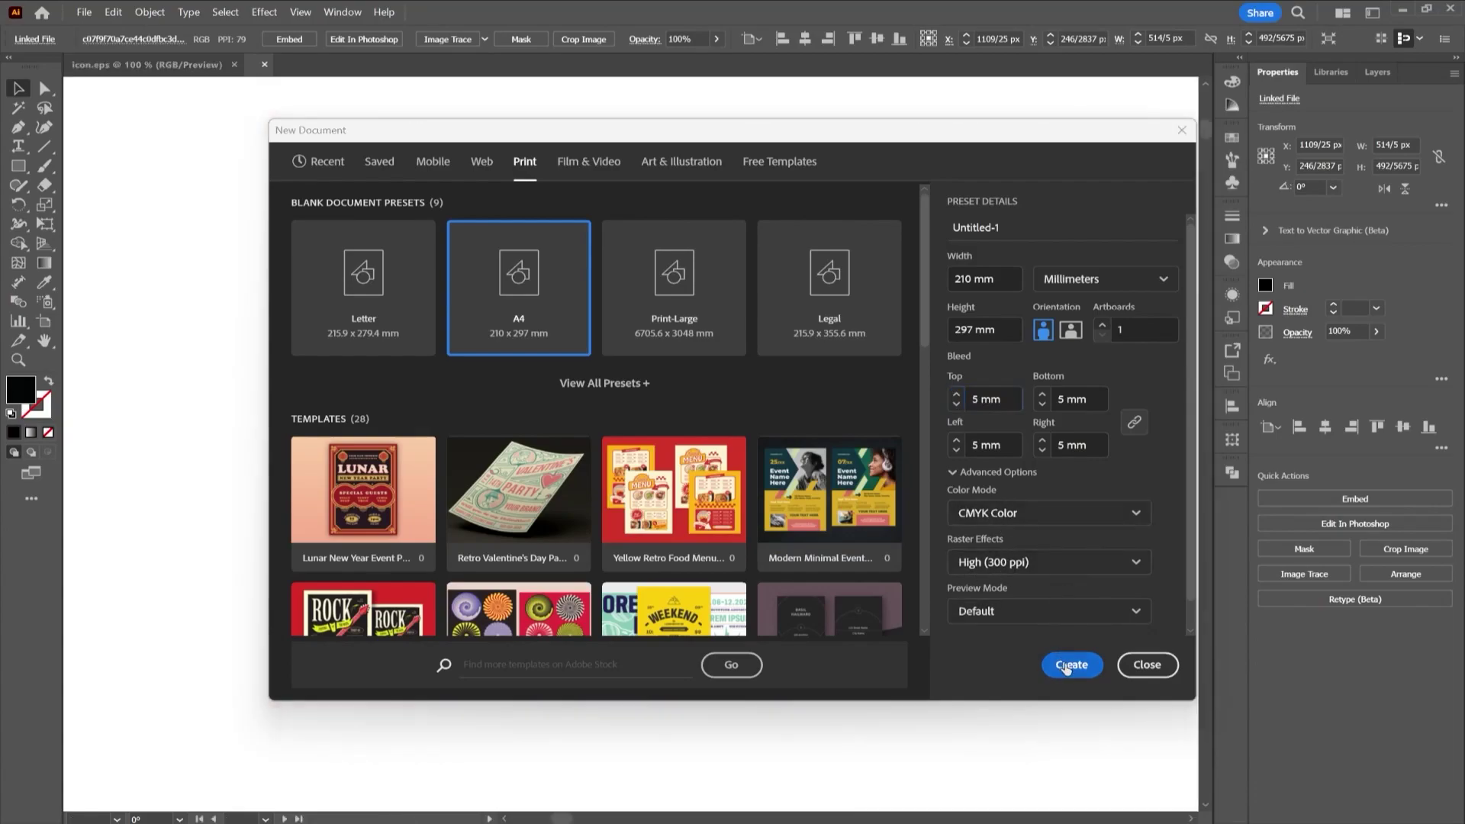
# Step: Paste the colour palette image, move it off the artboard's left side and scale it down to about half size
pyautogui.hotkey('ctrl', 'v')
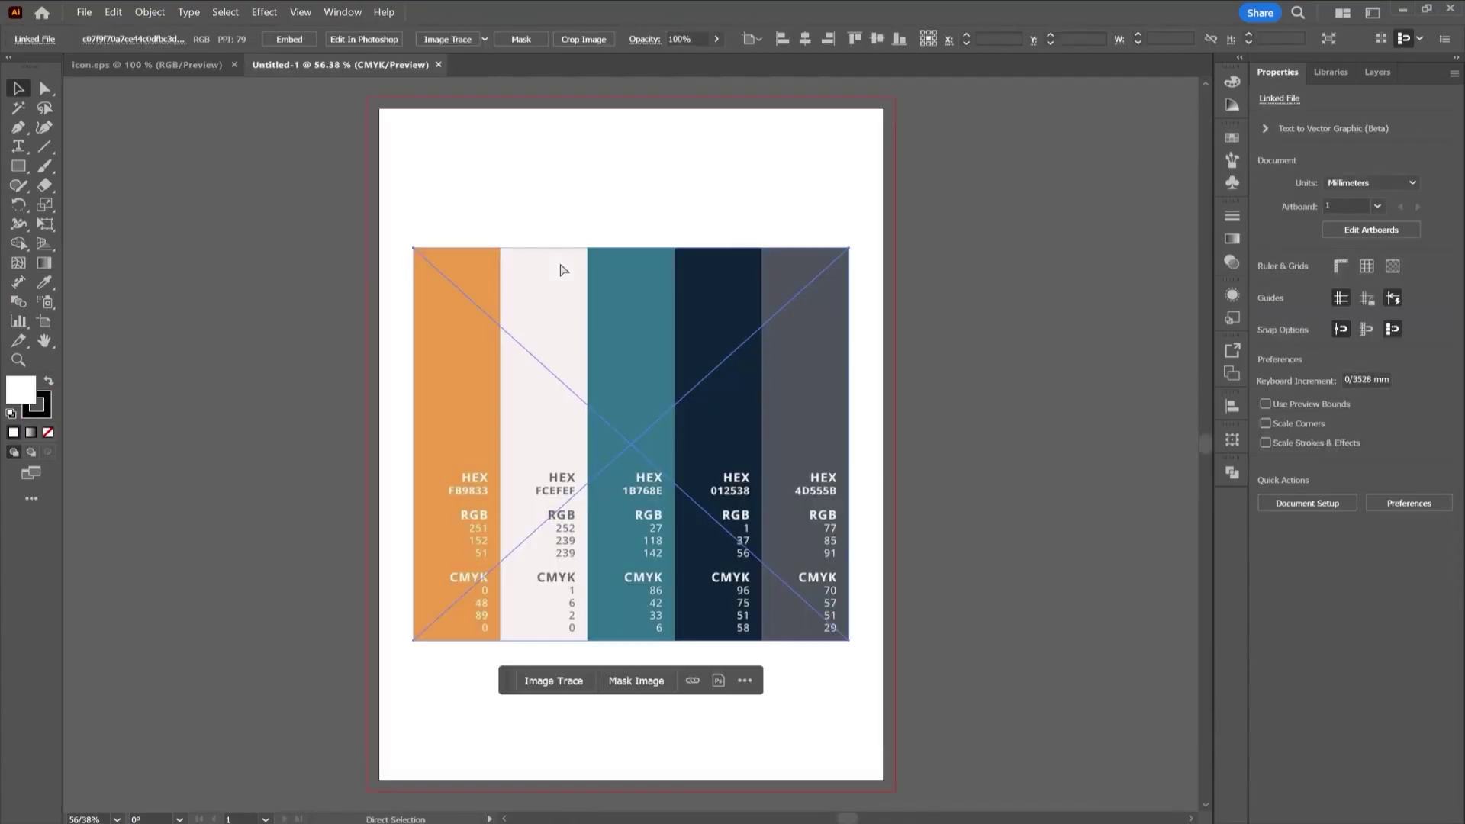
pyautogui.moveTo(606, 328); pyautogui.dragTo(117, 195)
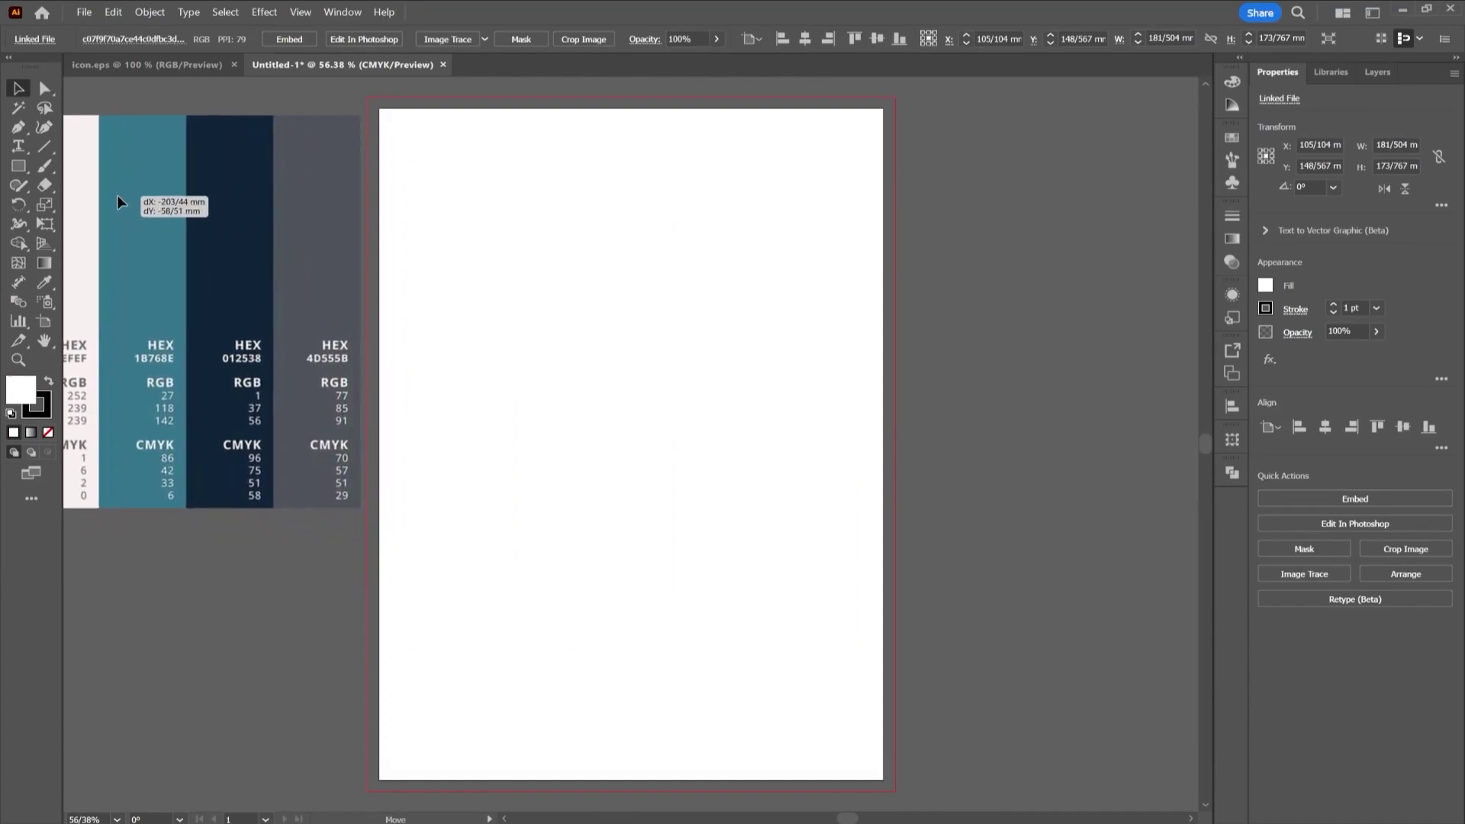
pyautogui.moveTo(361, 116); pyautogui.dragTo(254, 213)
pyautogui.moveTo(213, 266); pyautogui.dragTo(277, 201)
pyautogui.click(532, 229)
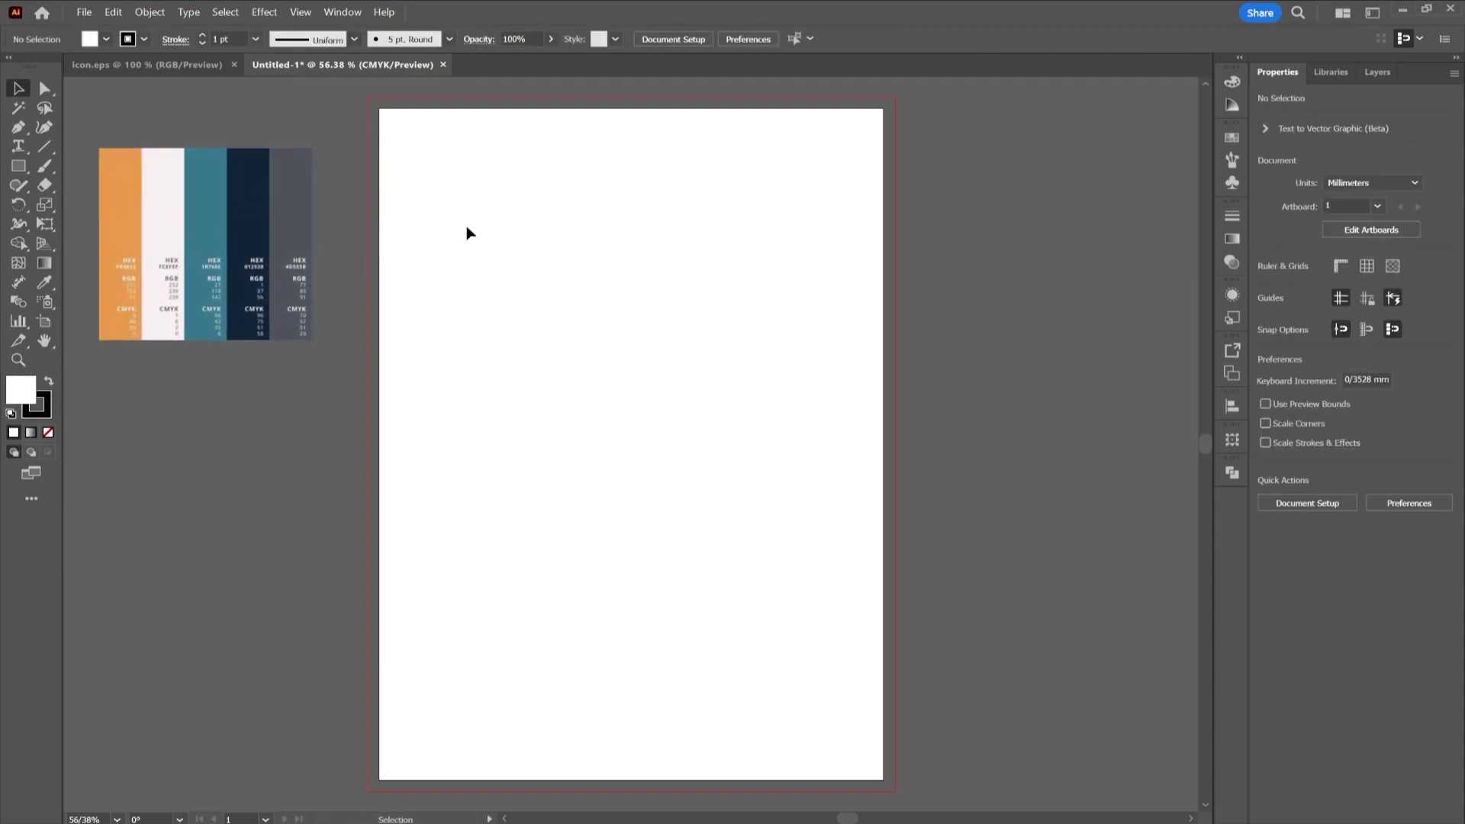
# Step: Create a downward-pointing triangle about 31 mm wide and 26 mm high on the upper artboard with the Star tool
pyautogui.click(17, 169)
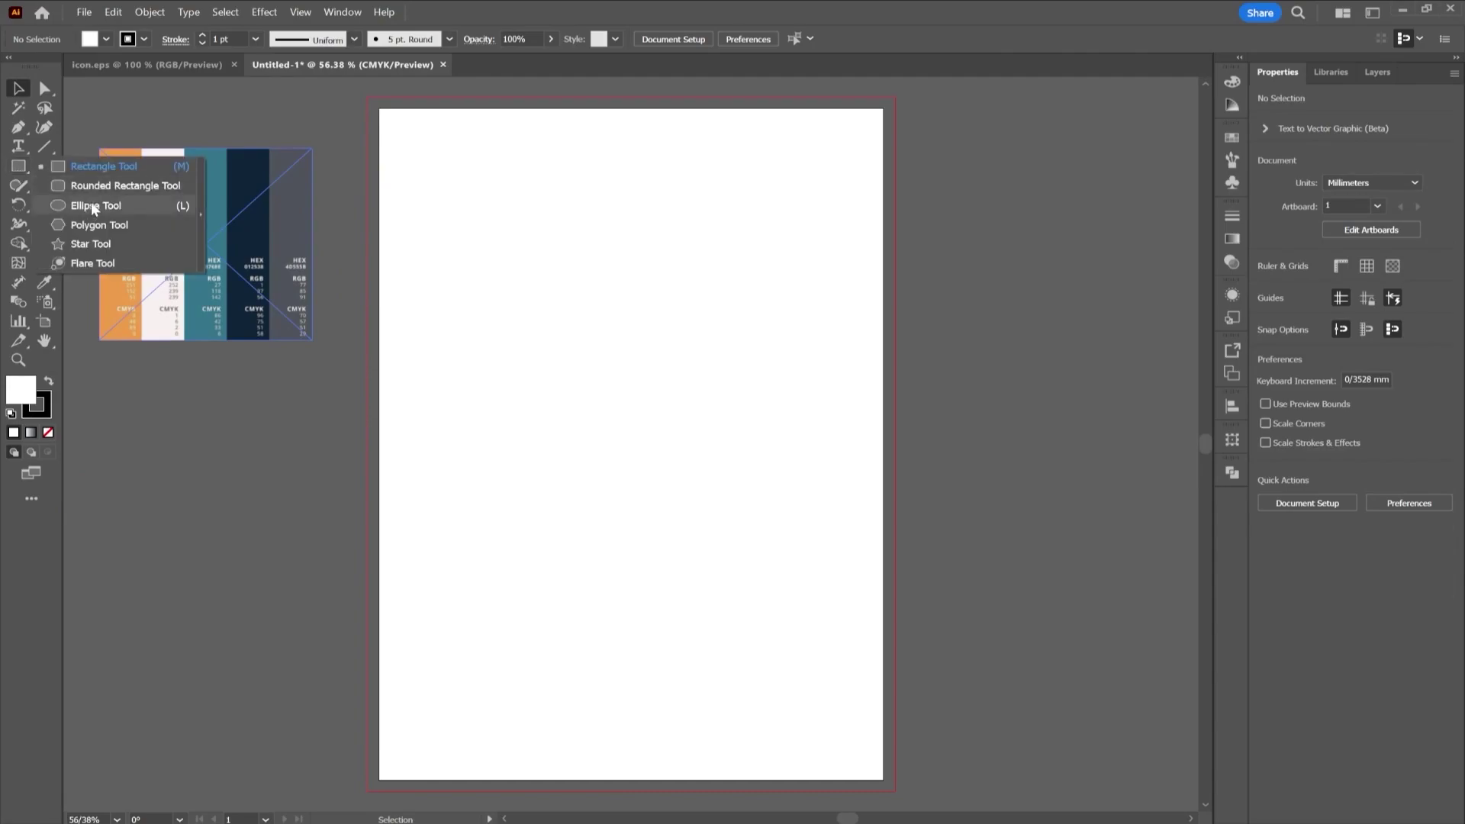
pyautogui.click(93, 244)
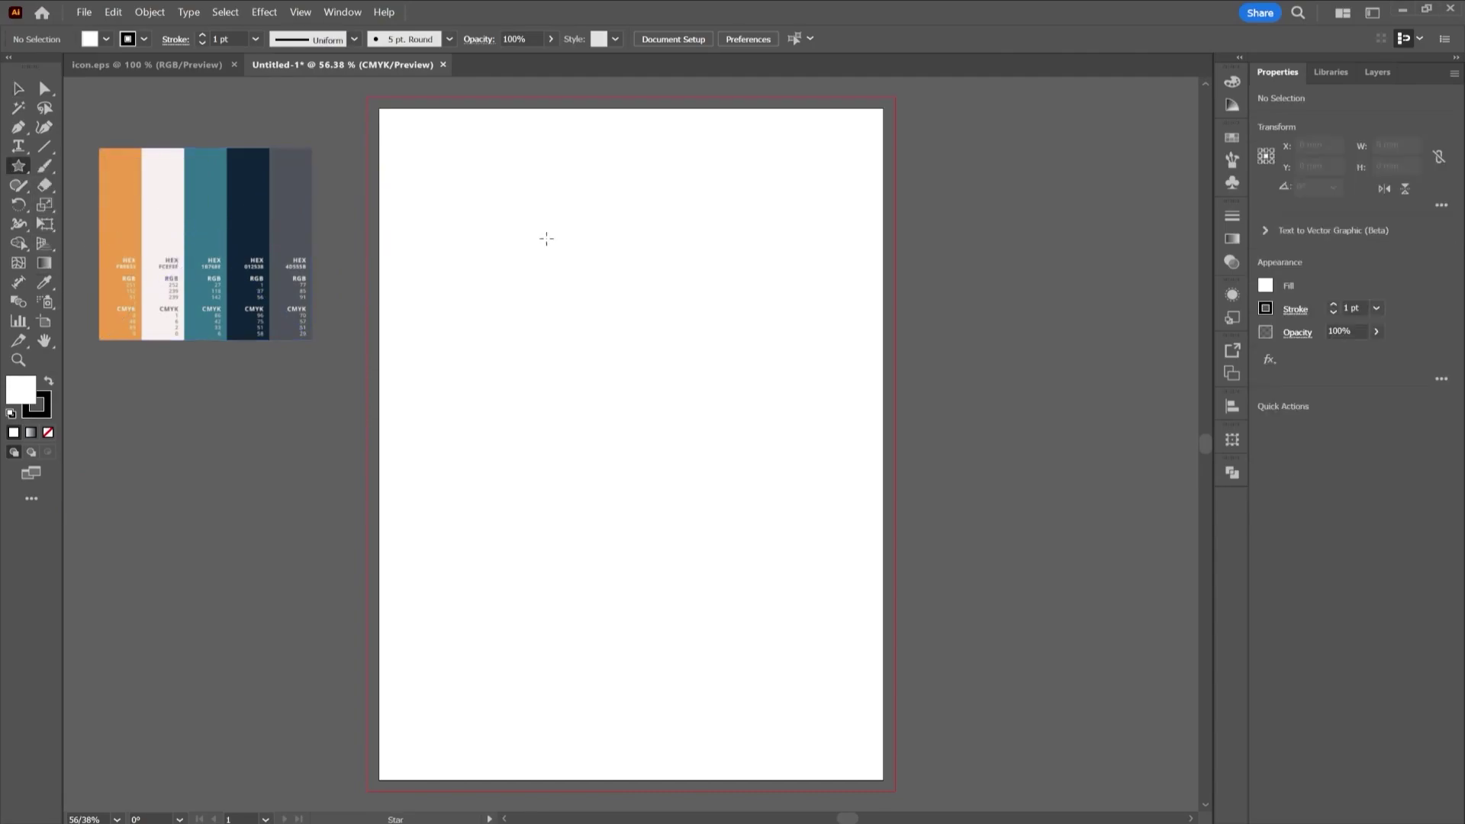
pyautogui.click(546, 238)
pyautogui.click(704, 437)
pyautogui.click(690, 470)
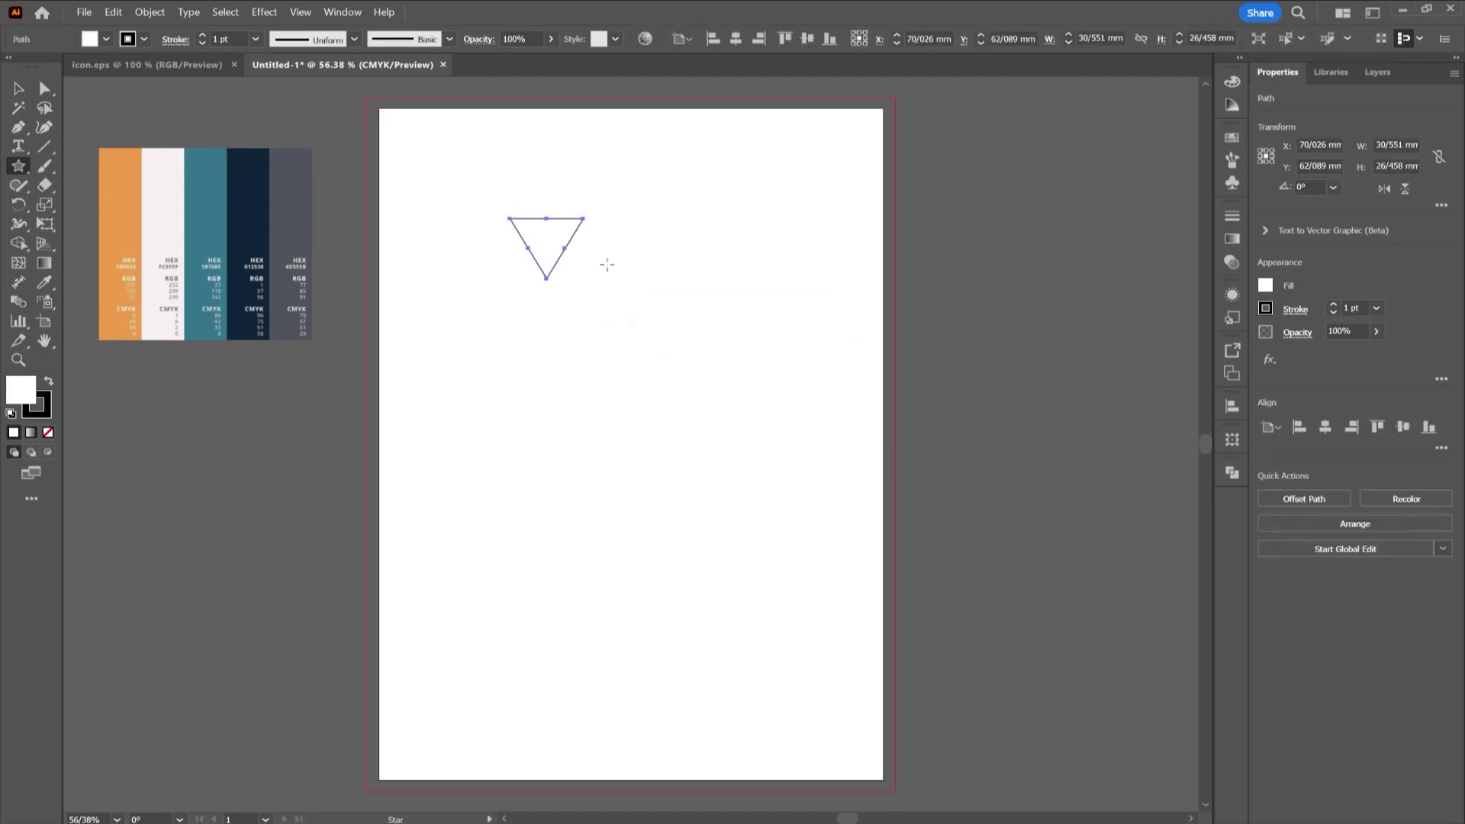
# Step: Remove the triangle's stroke and fill it with the palette's grey (4D555B) using the Eyedropper
pyautogui.click(144, 39)
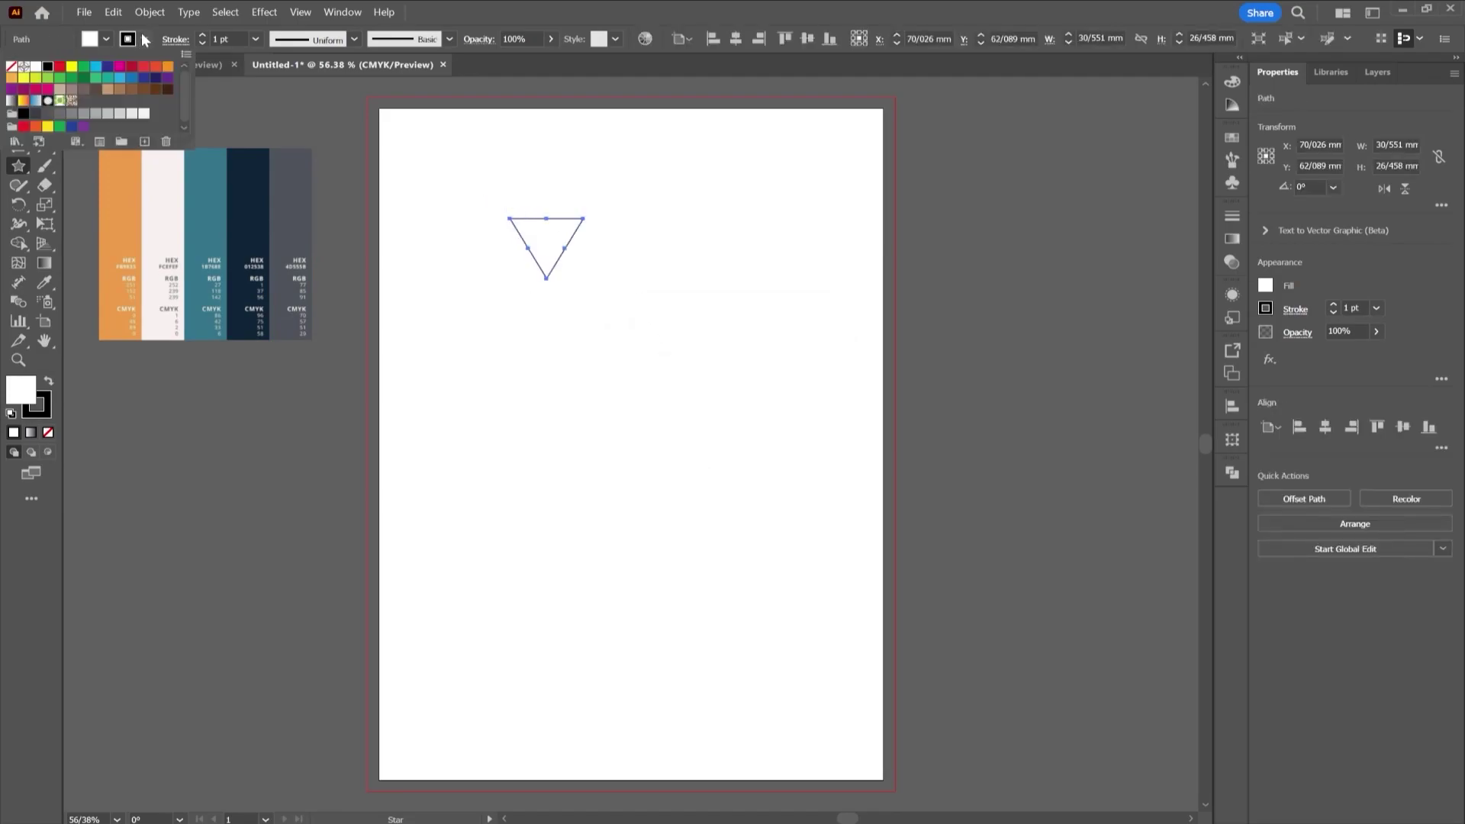
pyautogui.click(11, 67)
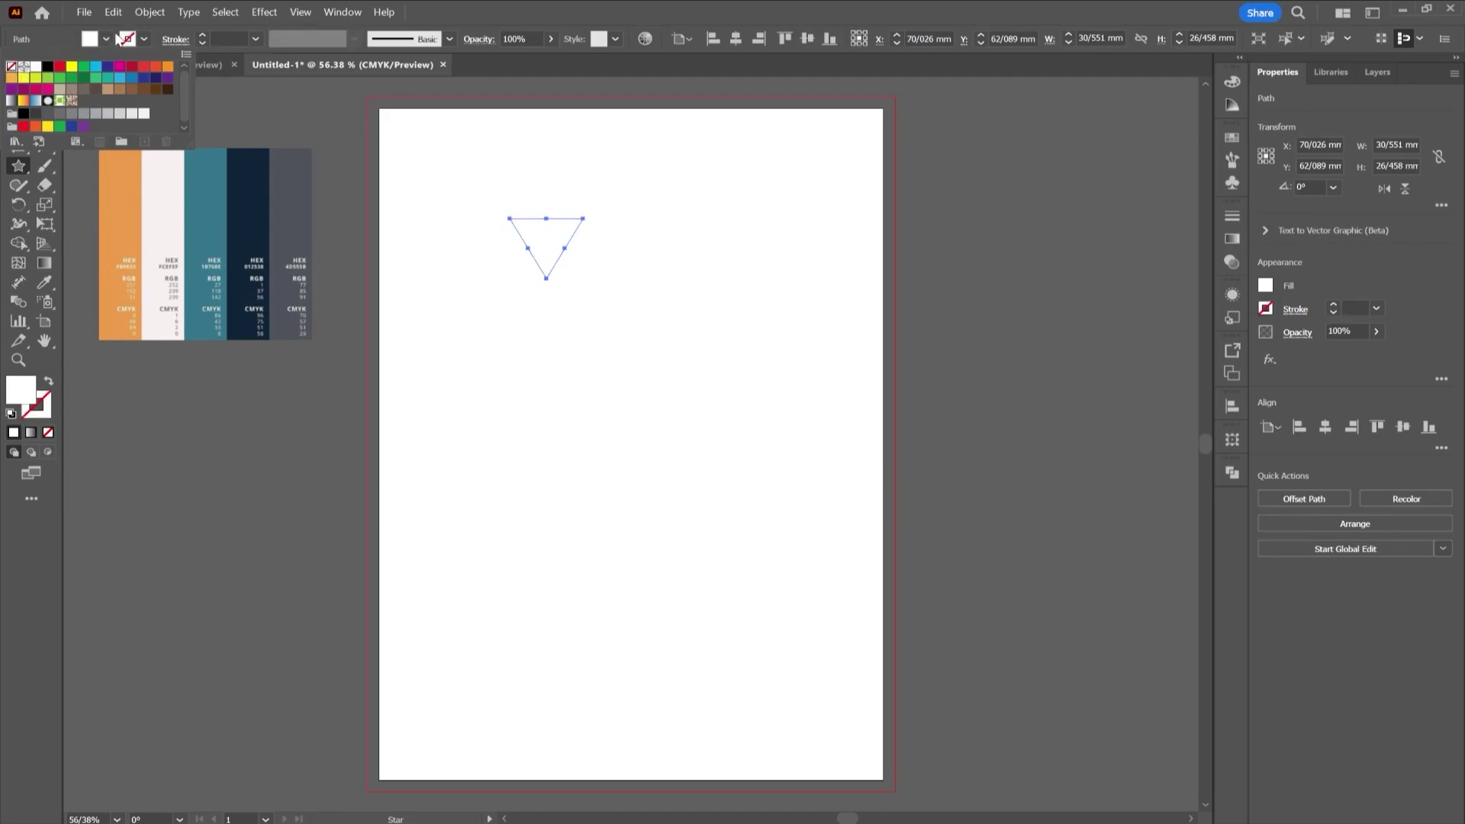
pyautogui.click(46, 286)
pyautogui.click(289, 194)
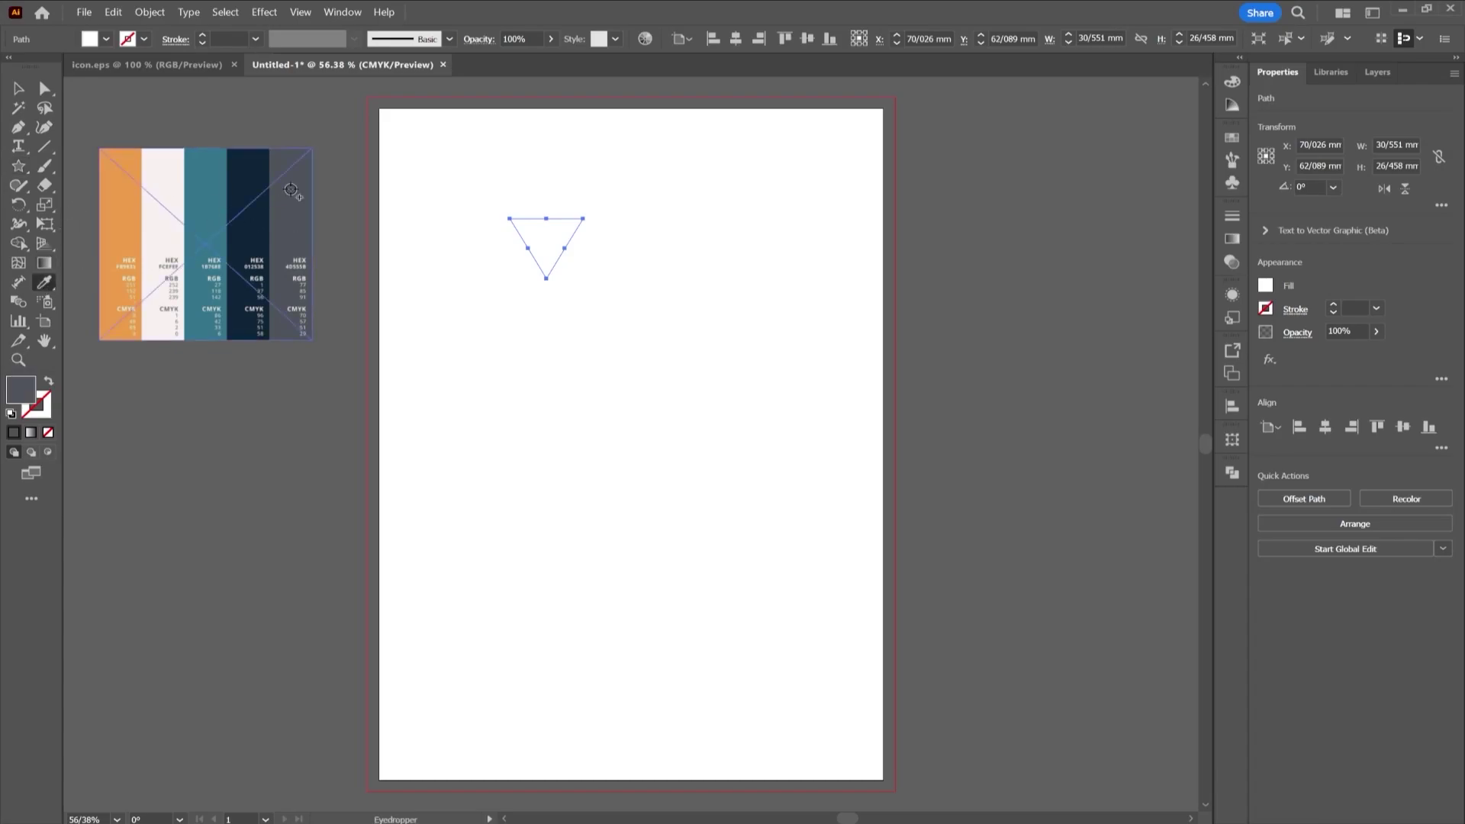
pyautogui.click(15, 89)
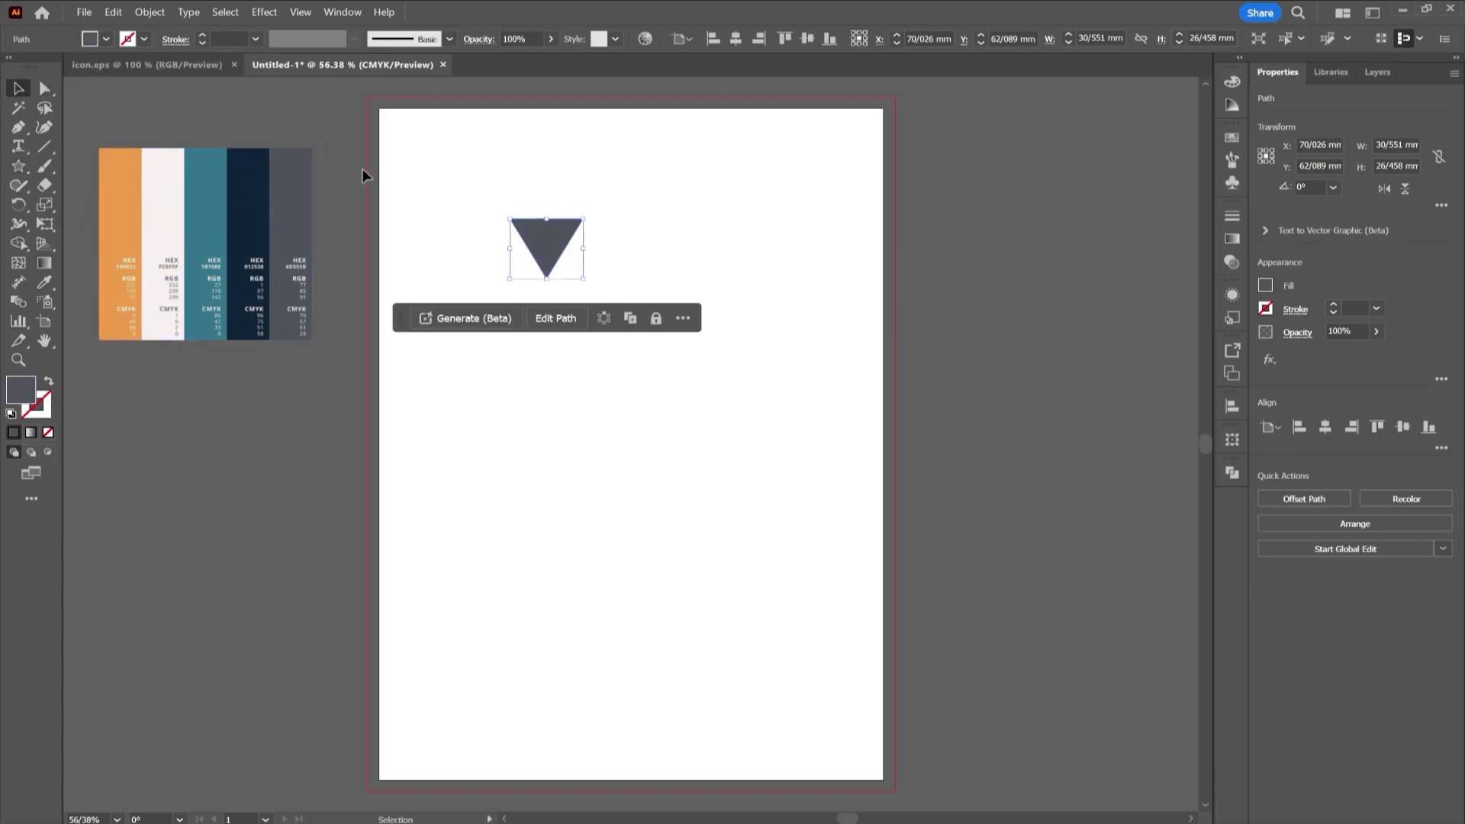
# Step: Rotate the triangle 90°, enlarge it to about 82 by 95 mm and place it in the artboard's upper-left corner
pyautogui.moveTo(588, 281); pyautogui.dragTo(508, 214)
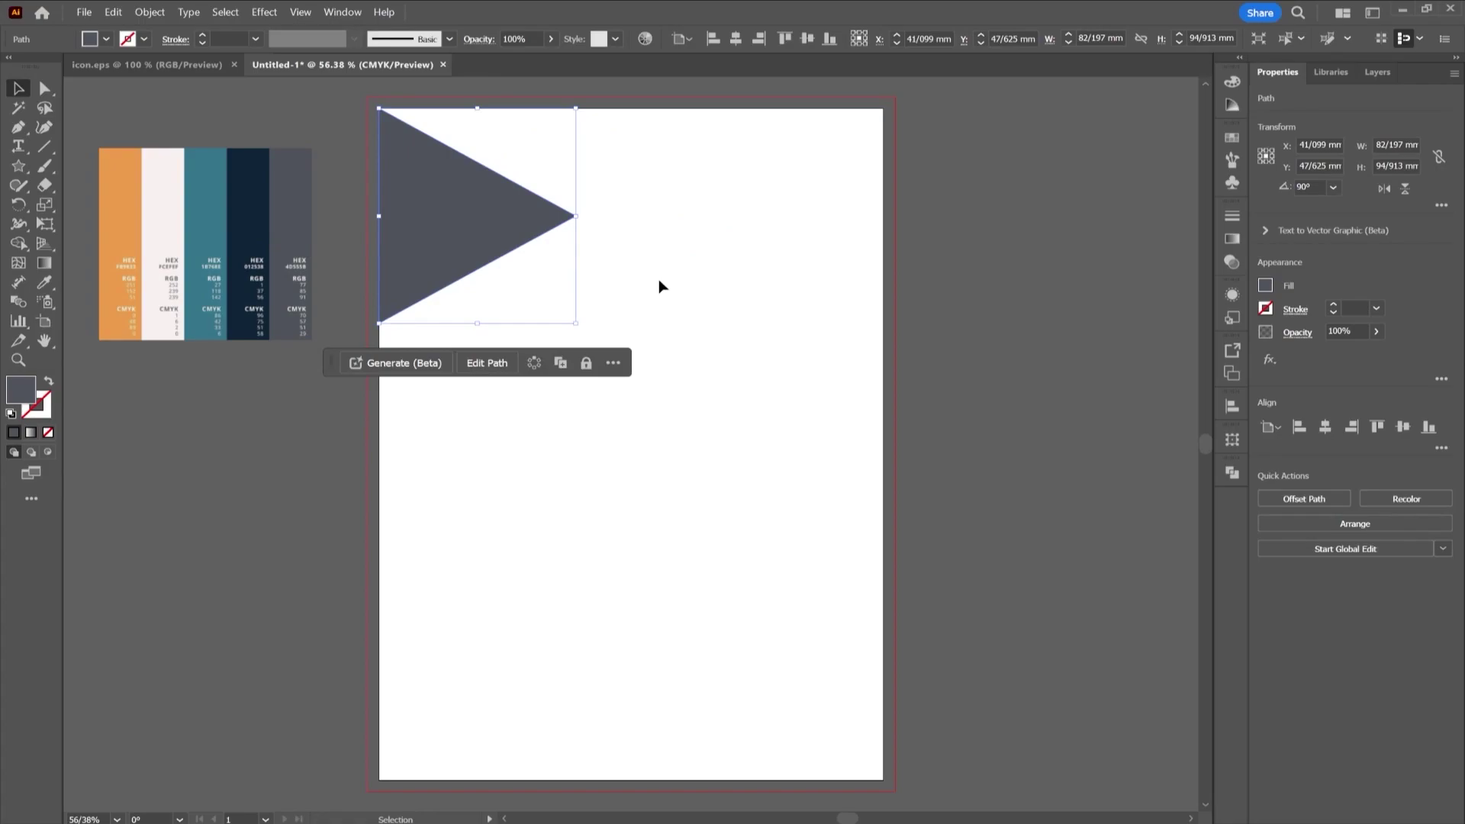
pyautogui.click(661, 286)
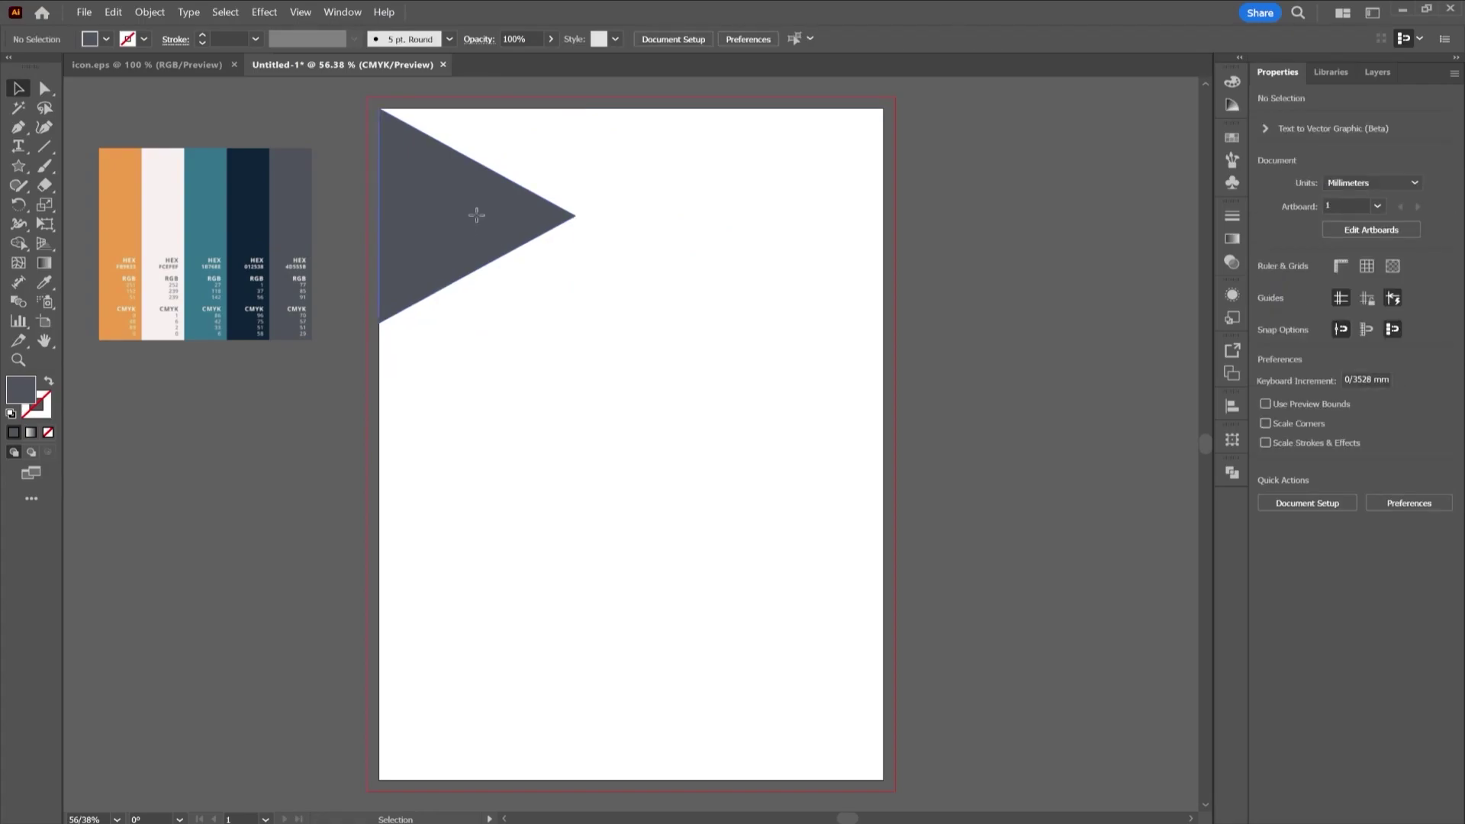
# Step: Duplicate the large triangle, flip the copy horizontally and place it against the original's lower edge
pyautogui.rightClick(479, 216)
pyautogui.click(652, 281)
pyautogui.rightClick(653, 281)
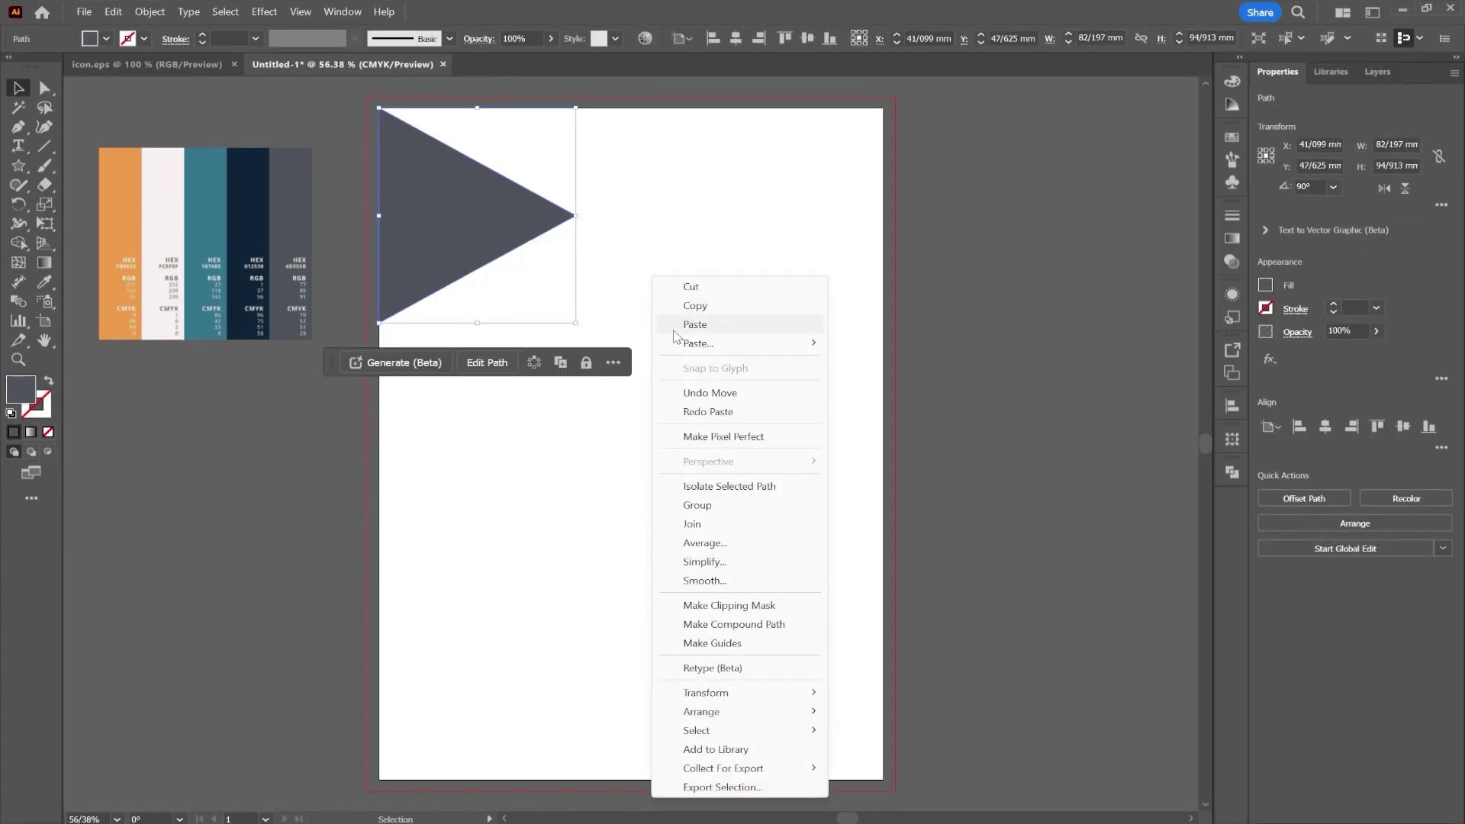
pyautogui.click(687, 323)
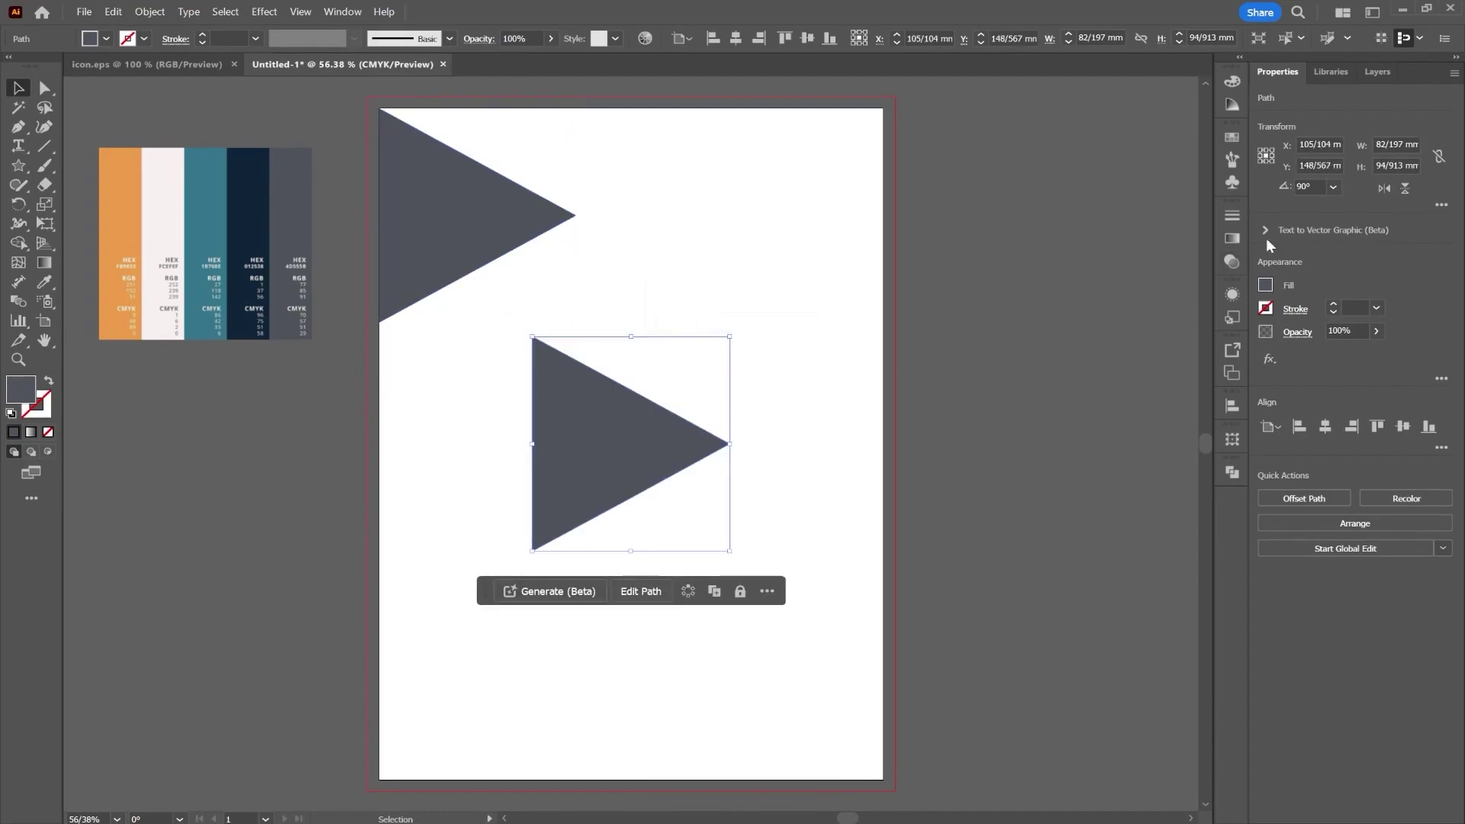
pyautogui.click(1384, 188)
pyautogui.moveTo(700, 454); pyautogui.dragTo(546, 336)
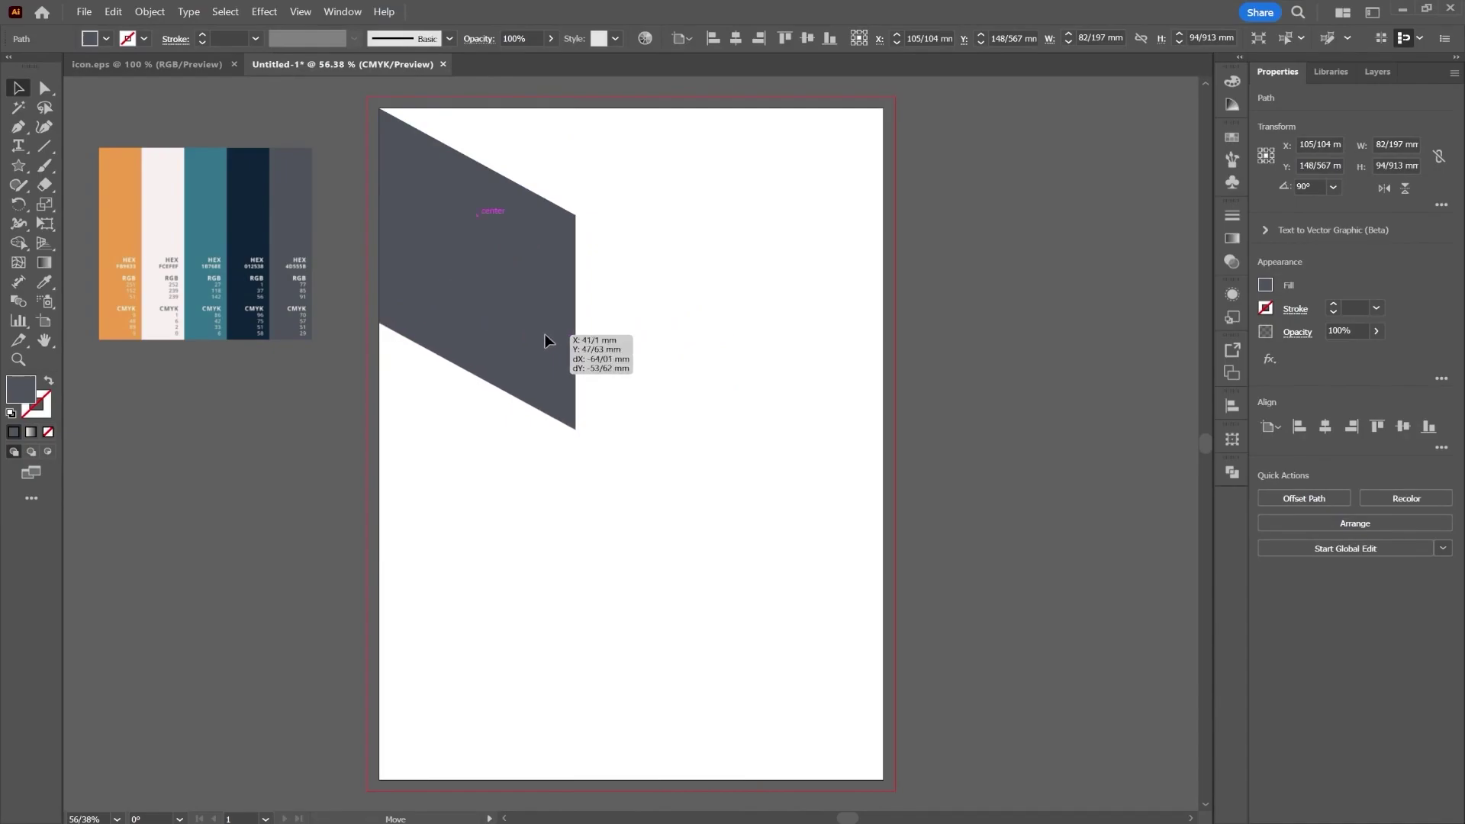
# Step: Shrink the flipped triangle to about 71 by 77 mm, tilt it slightly and align its upper corner with the large triangle's tip
pyautogui.moveTo(475, 432); pyautogui.dragTo(478, 390)
pyautogui.moveTo(508, 319); pyautogui.dragTo(535, 317)
pyautogui.moveTo(579, 397); pyautogui.dragTo(569, 407)
pyautogui.moveTo(546, 344); pyautogui.dragTo(538, 336)
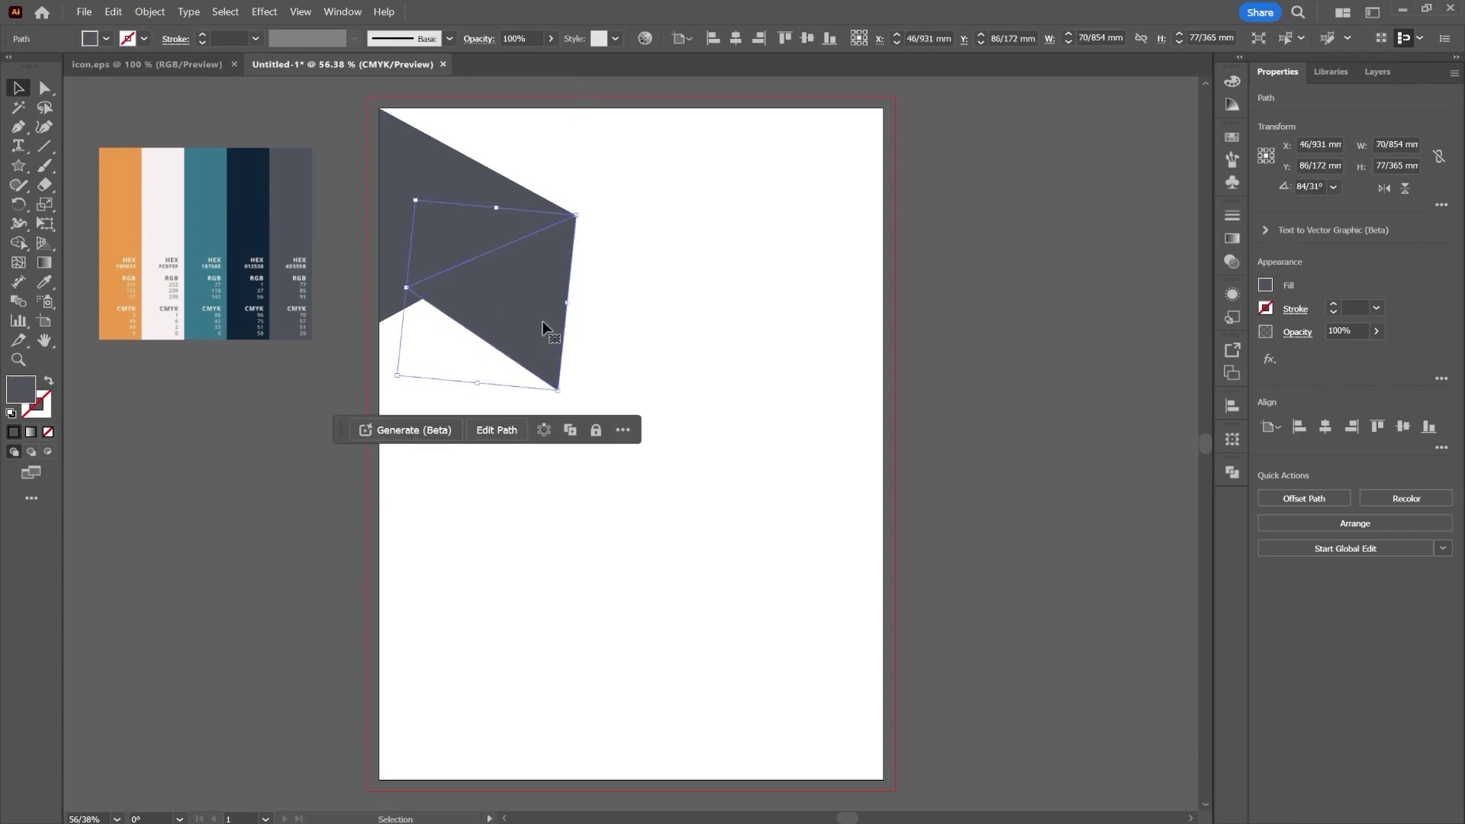
# Step: Move the smaller flipped triangle below the large triangle in the stacking order of Layer 1
pyautogui.click(1374, 70)
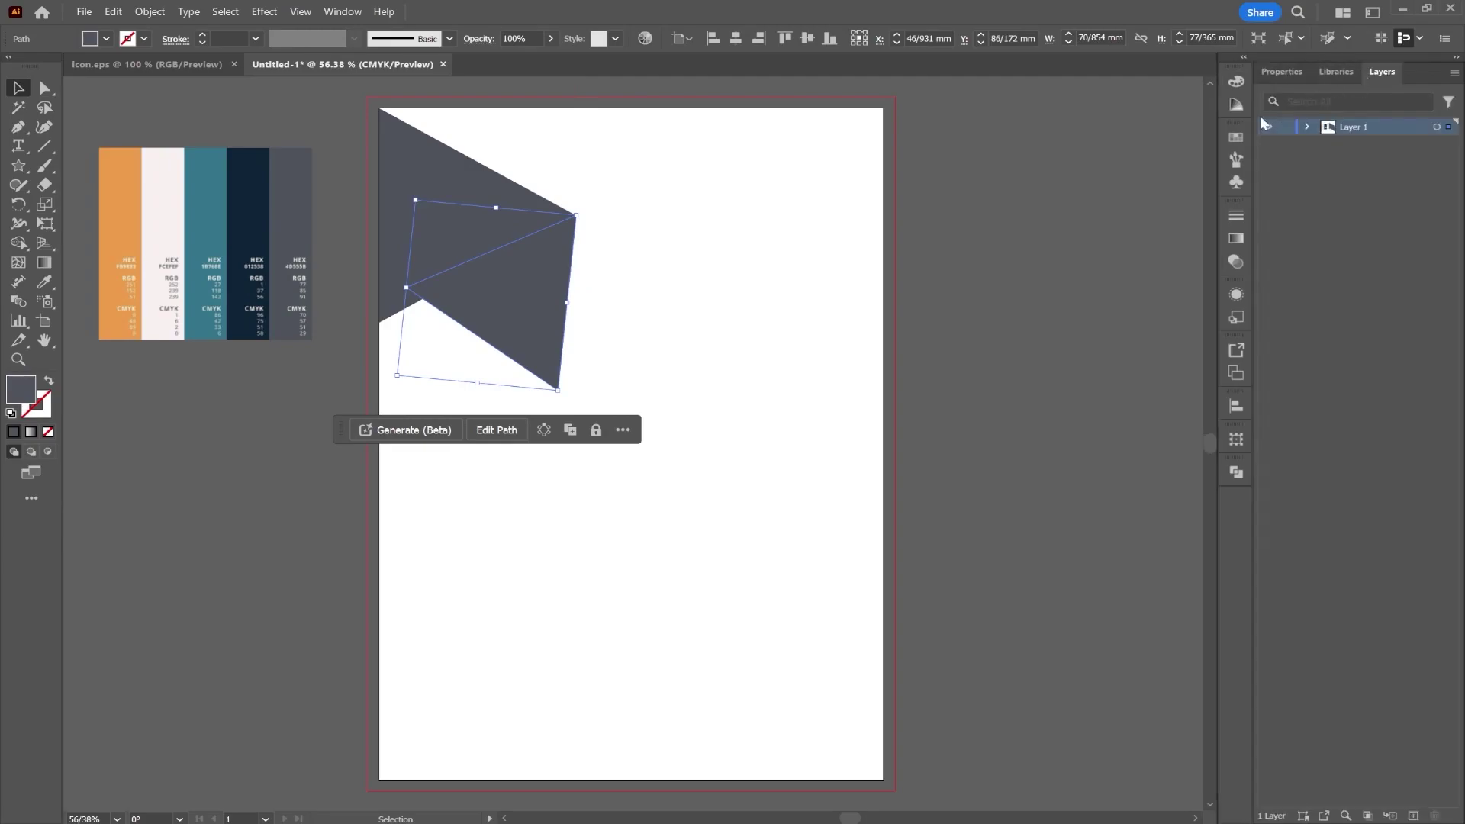
pyautogui.click(1303, 127)
pyautogui.moveTo(1362, 141); pyautogui.dragTo(1373, 171)
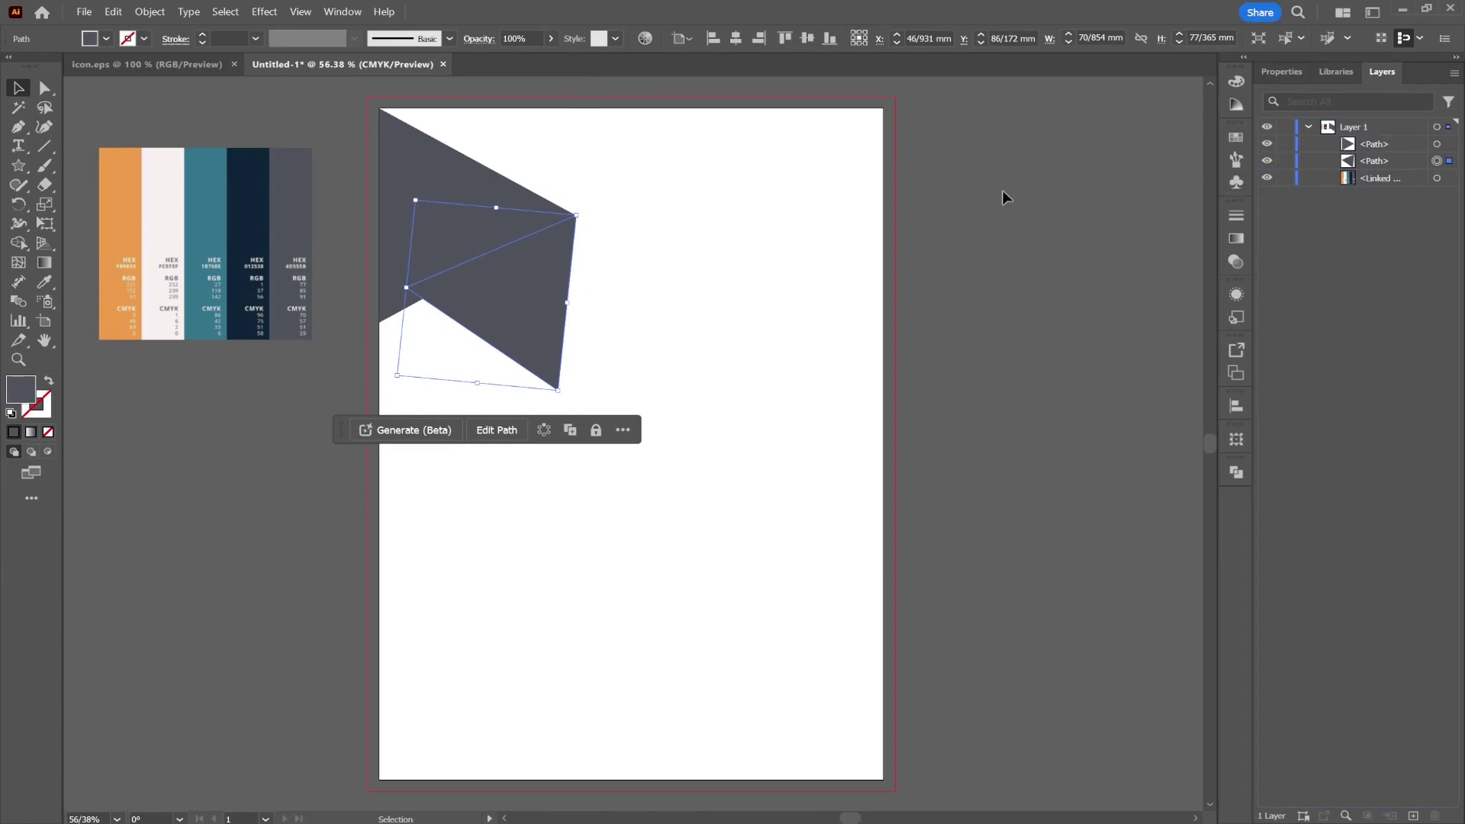
# Step: Apply a Multiply drop shadow at 75% opacity to the large triangle, with 2/469 mm offsets and a 1/764 mm blur
pyautogui.click(640, 241)
pyautogui.click(438, 203)
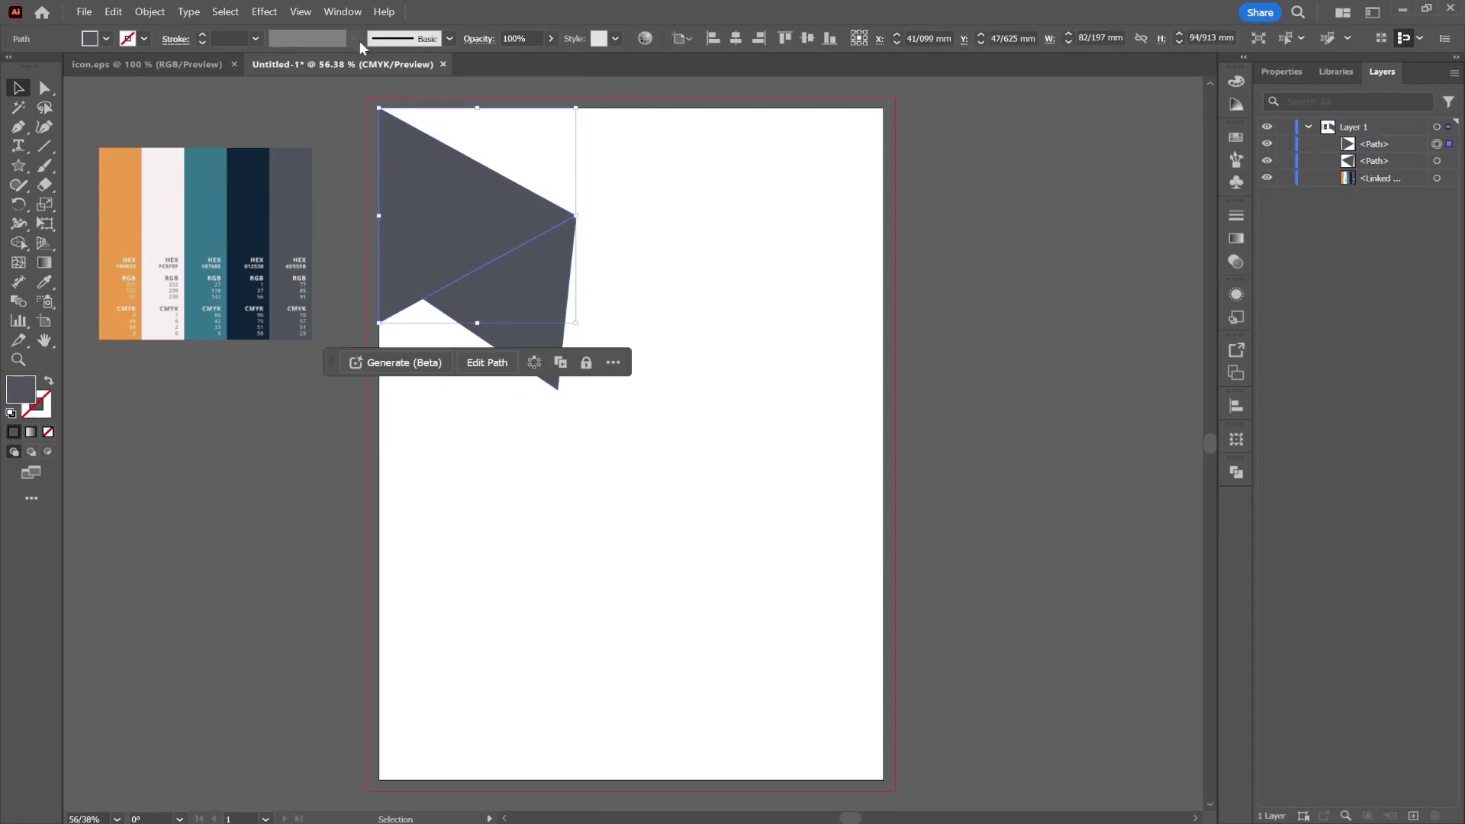
pyautogui.click(264, 11)
pyautogui.moveTo(412, 220)
pyautogui.click(471, 221)
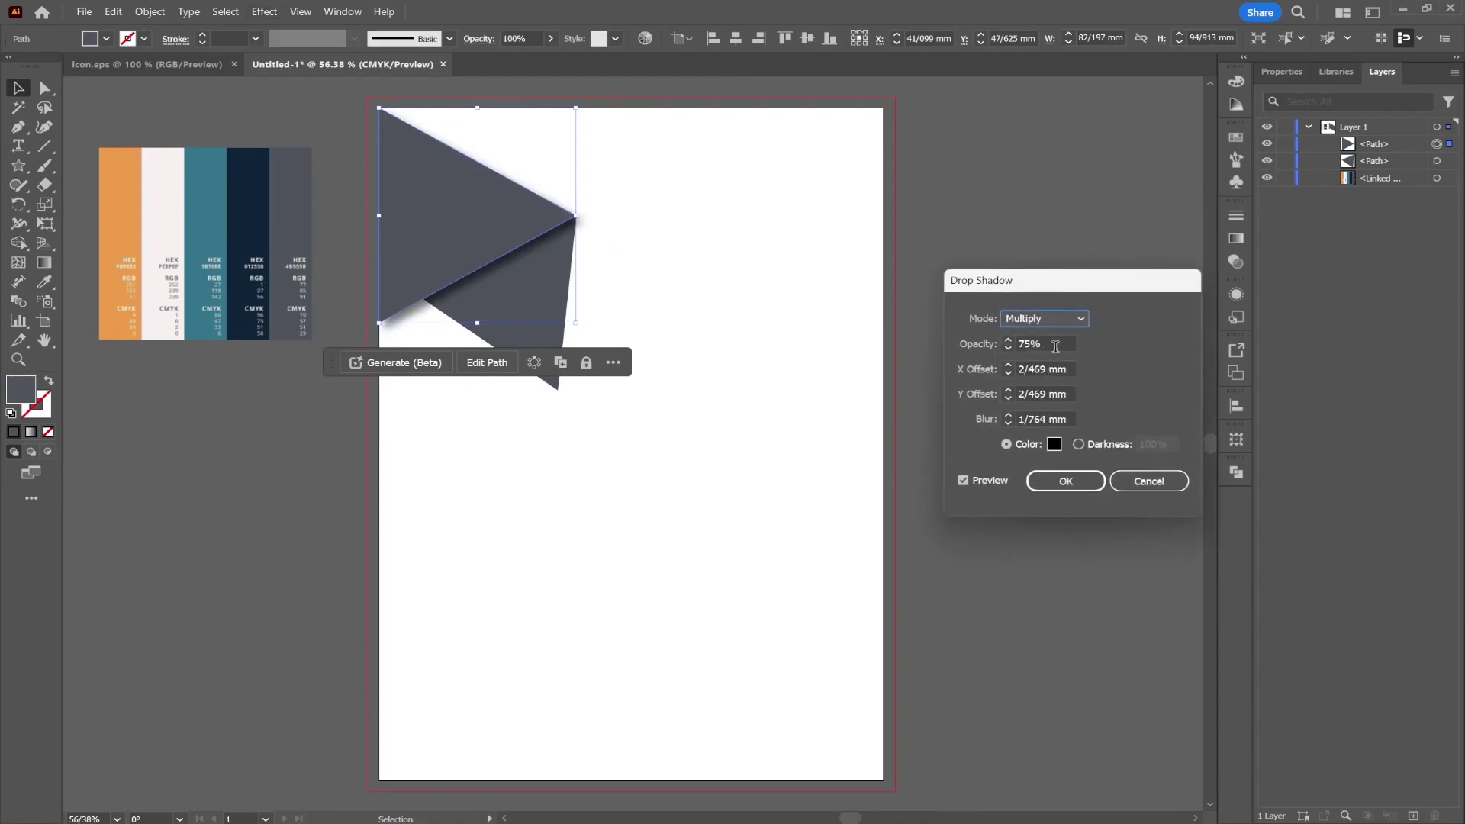
pyautogui.click(1066, 487)
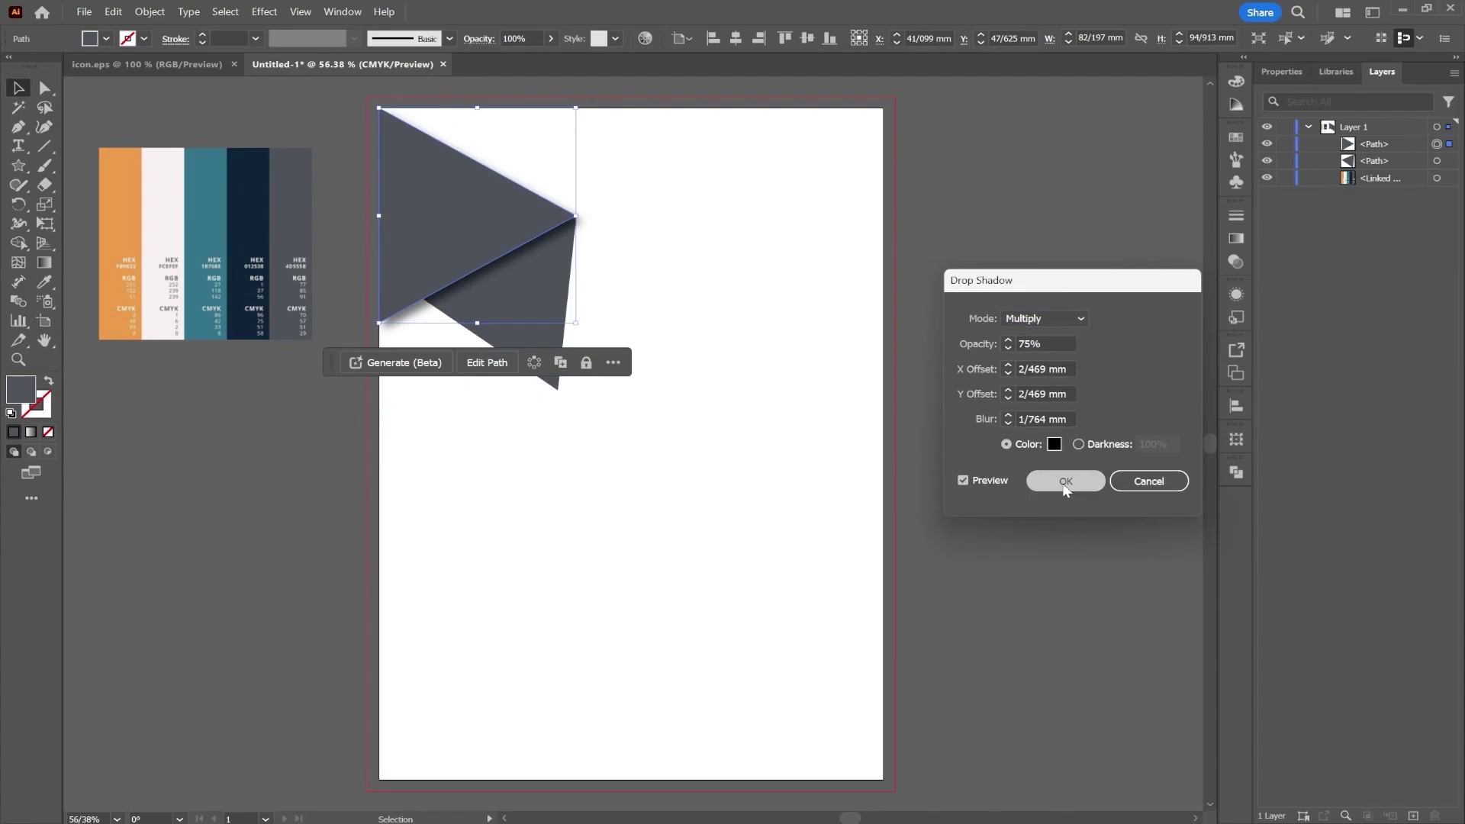
pyautogui.click(720, 256)
pyautogui.press('z')
pyautogui.press('v')
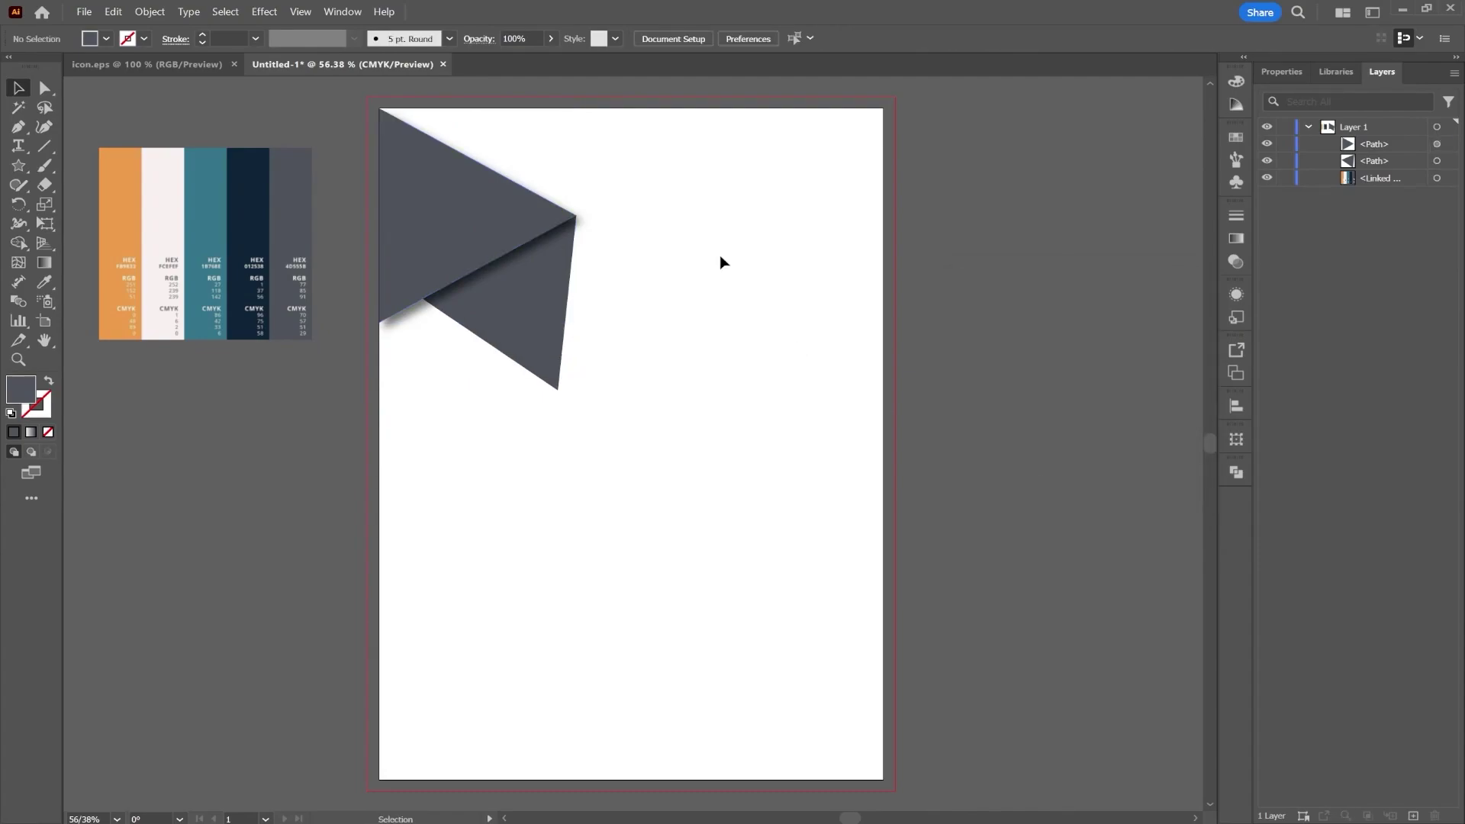
# Step: Duplicate the smaller tilted triangle and flip the copy horizontally
pyautogui.click(554, 301)
pyautogui.rightClick(553, 302)
pyautogui.press('Escape')
pyautogui.rightClick(692, 290)
pyautogui.click(736, 323)
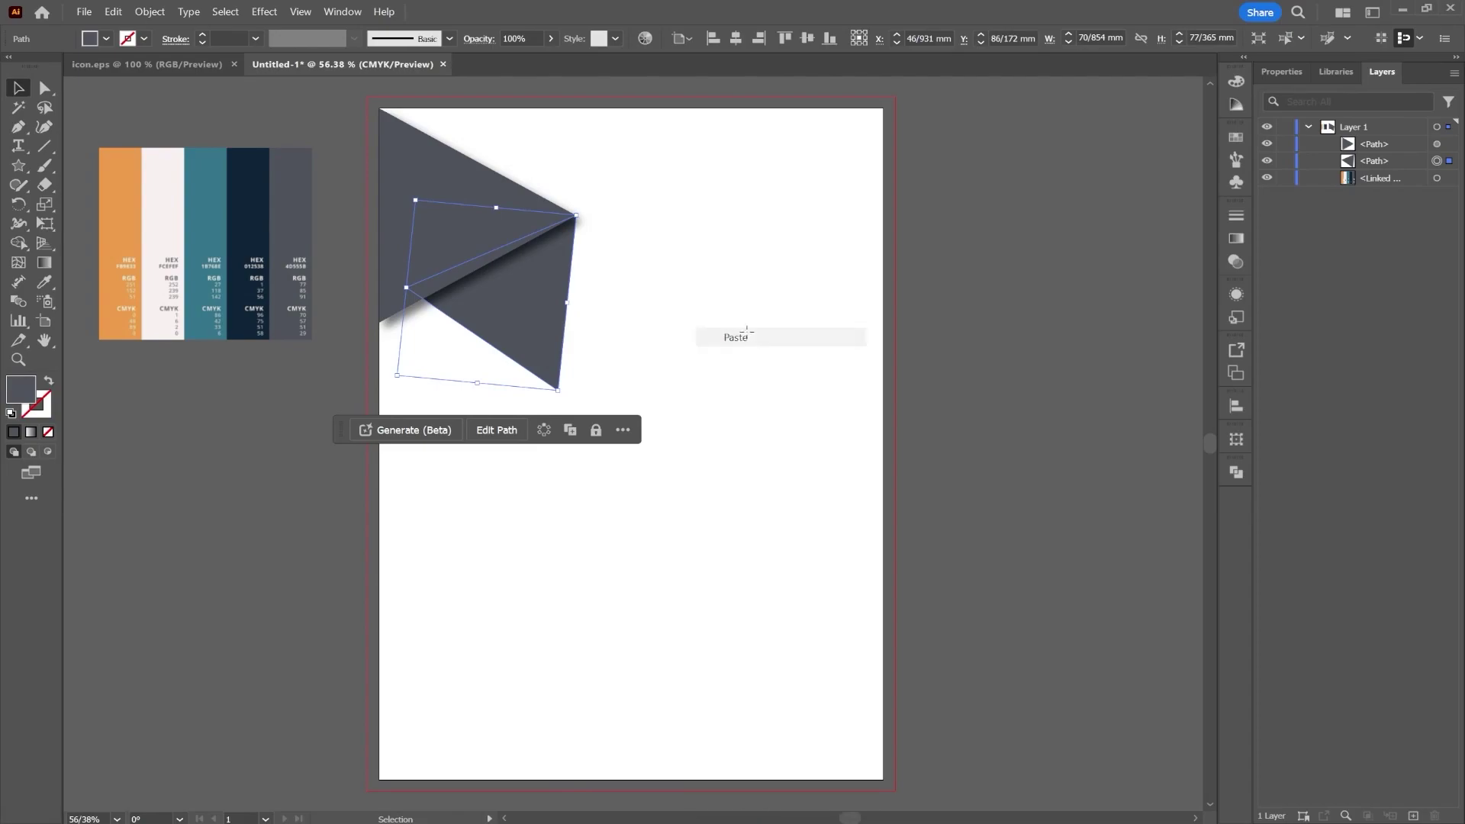
pyautogui.hotkey('ctrl', 'v')
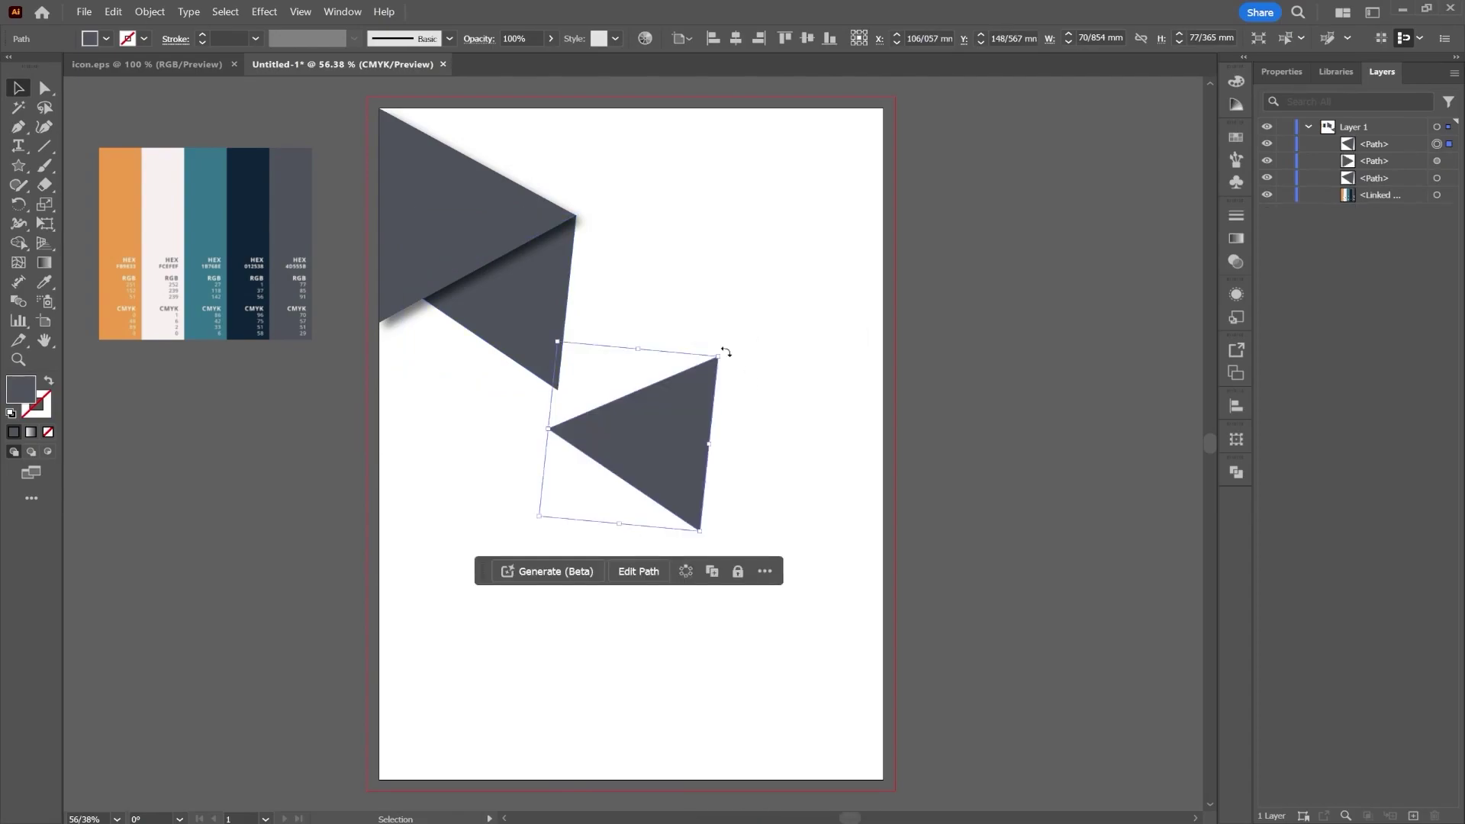
pyautogui.click(1281, 72)
pyautogui.click(1384, 188)
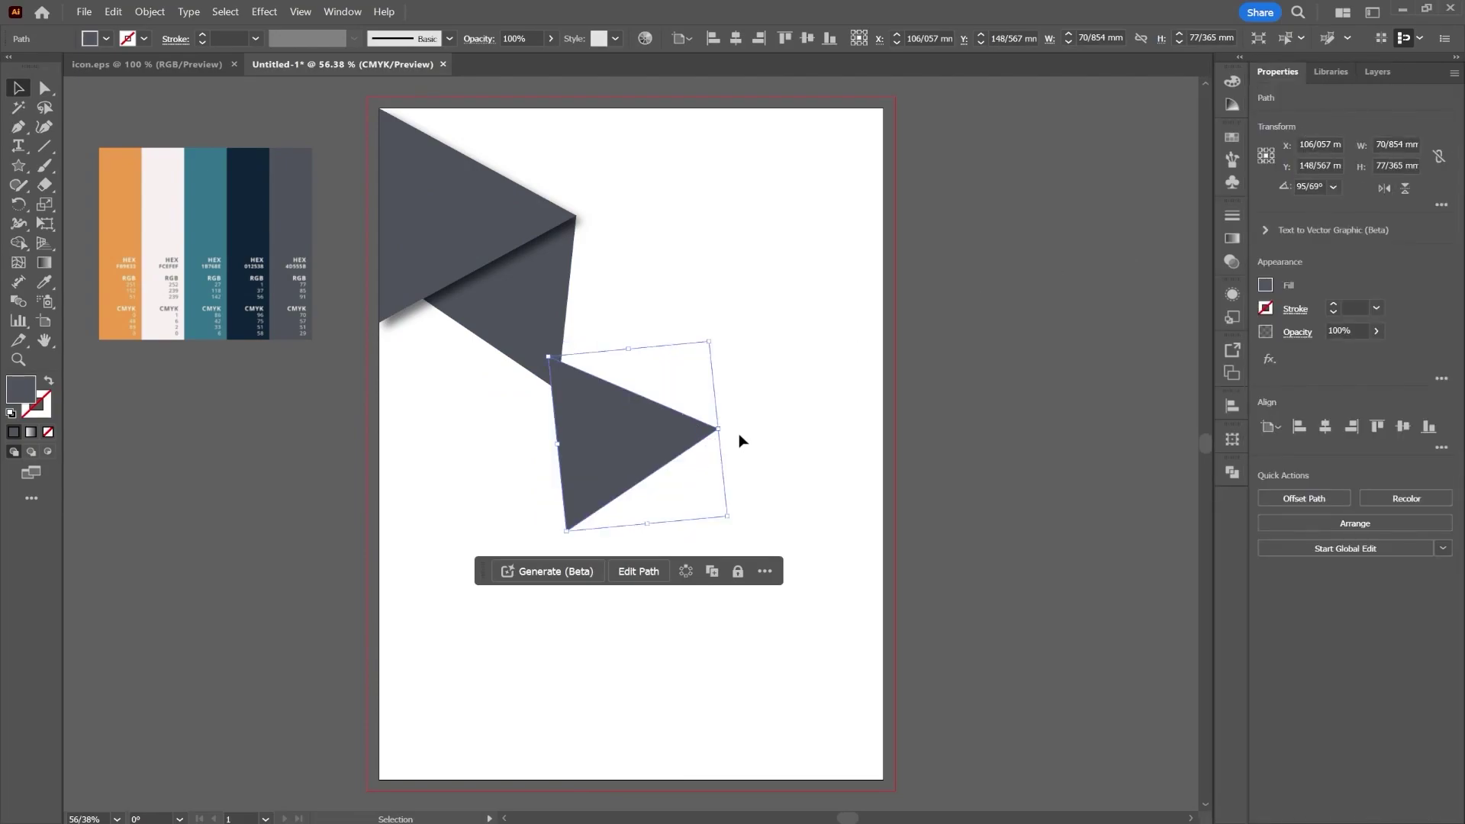
# Step: Rotate the new copy to match the second triangle's slanted edge, shrink it to about 59 by 65 mm and join their lower corners
pyautogui.moveTo(725, 423); pyautogui.dragTo(729, 443)
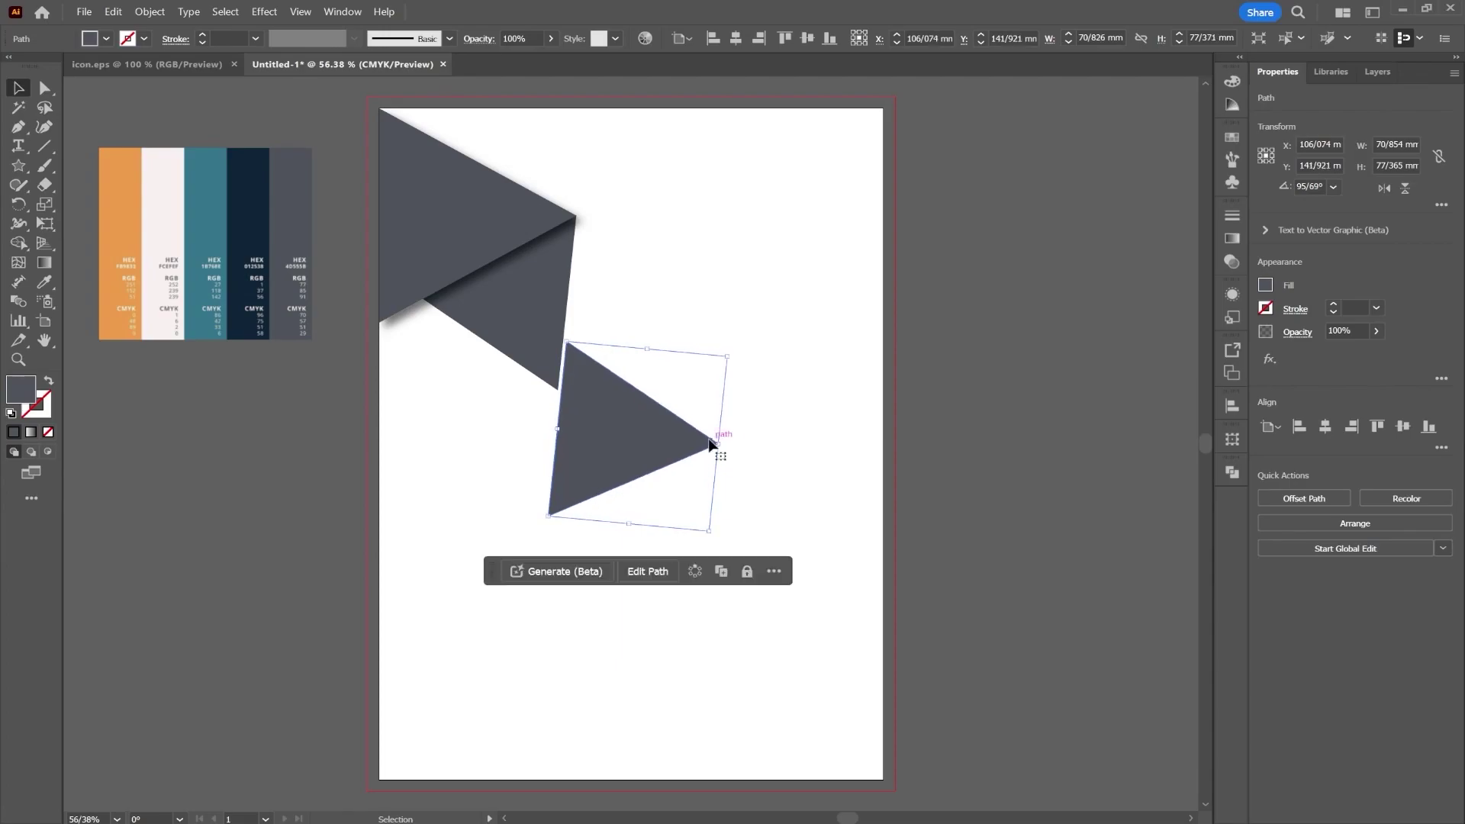
pyautogui.moveTo(633, 523); pyautogui.dragTo(637, 497)
pyautogui.moveTo(635, 438); pyautogui.dragTo(630, 299)
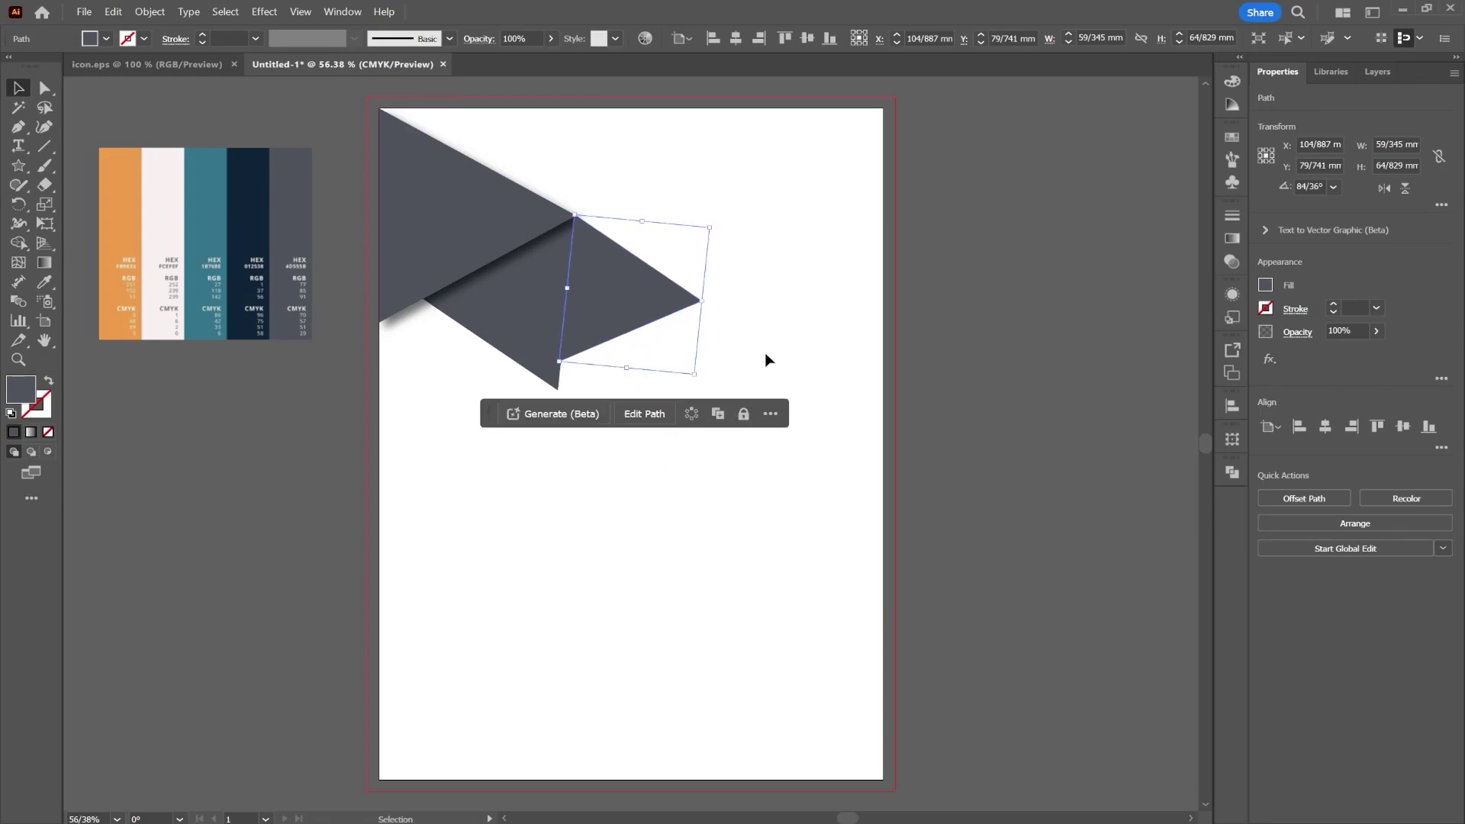
pyautogui.moveTo(654, 295); pyautogui.dragTo(645, 323)
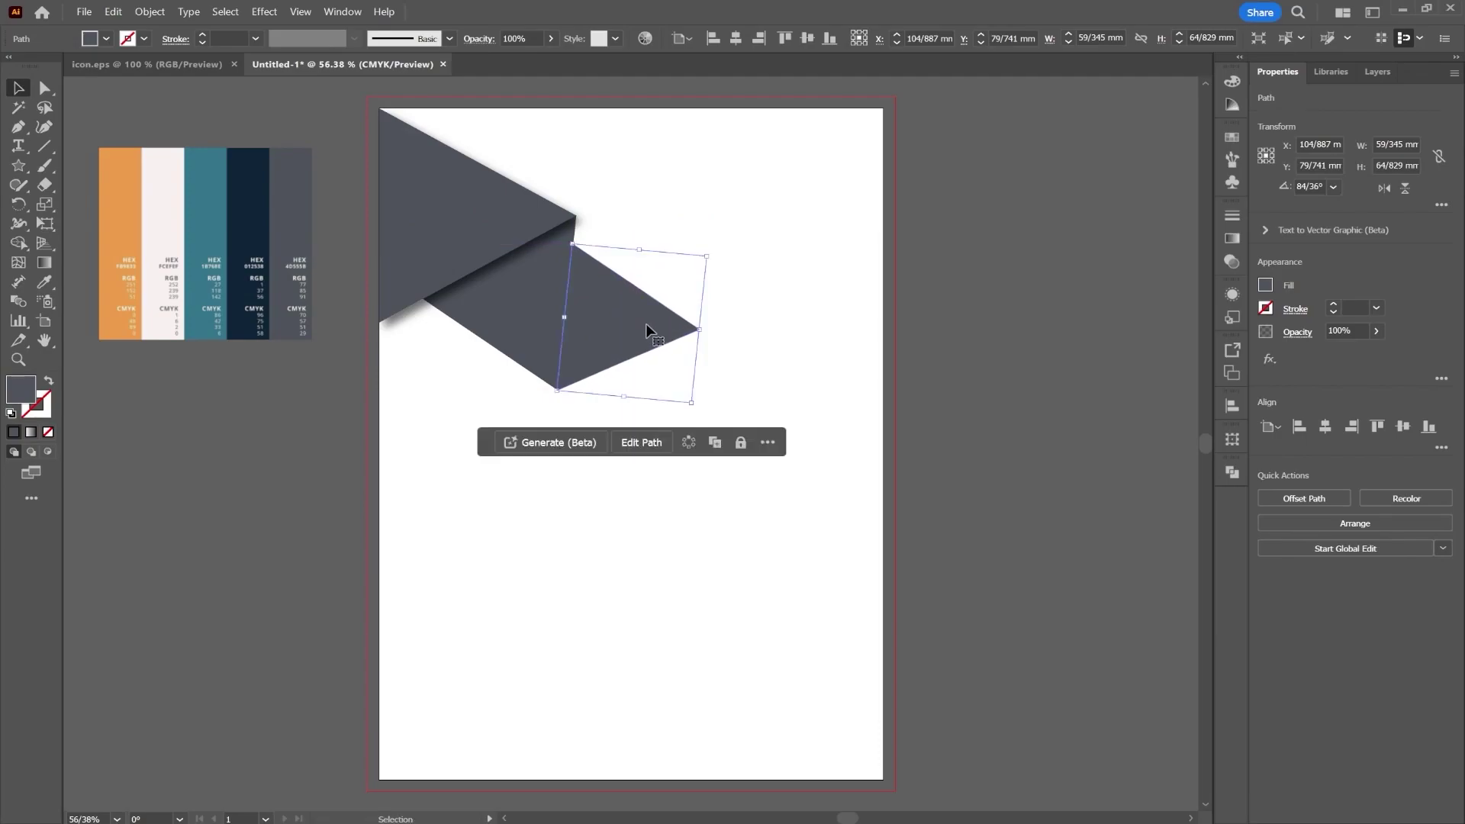
# Step: Apply the last-used drop shadow to the second triangle, the one tucked under the large triangle
pyautogui.click(716, 299)
pyautogui.click(539, 268)
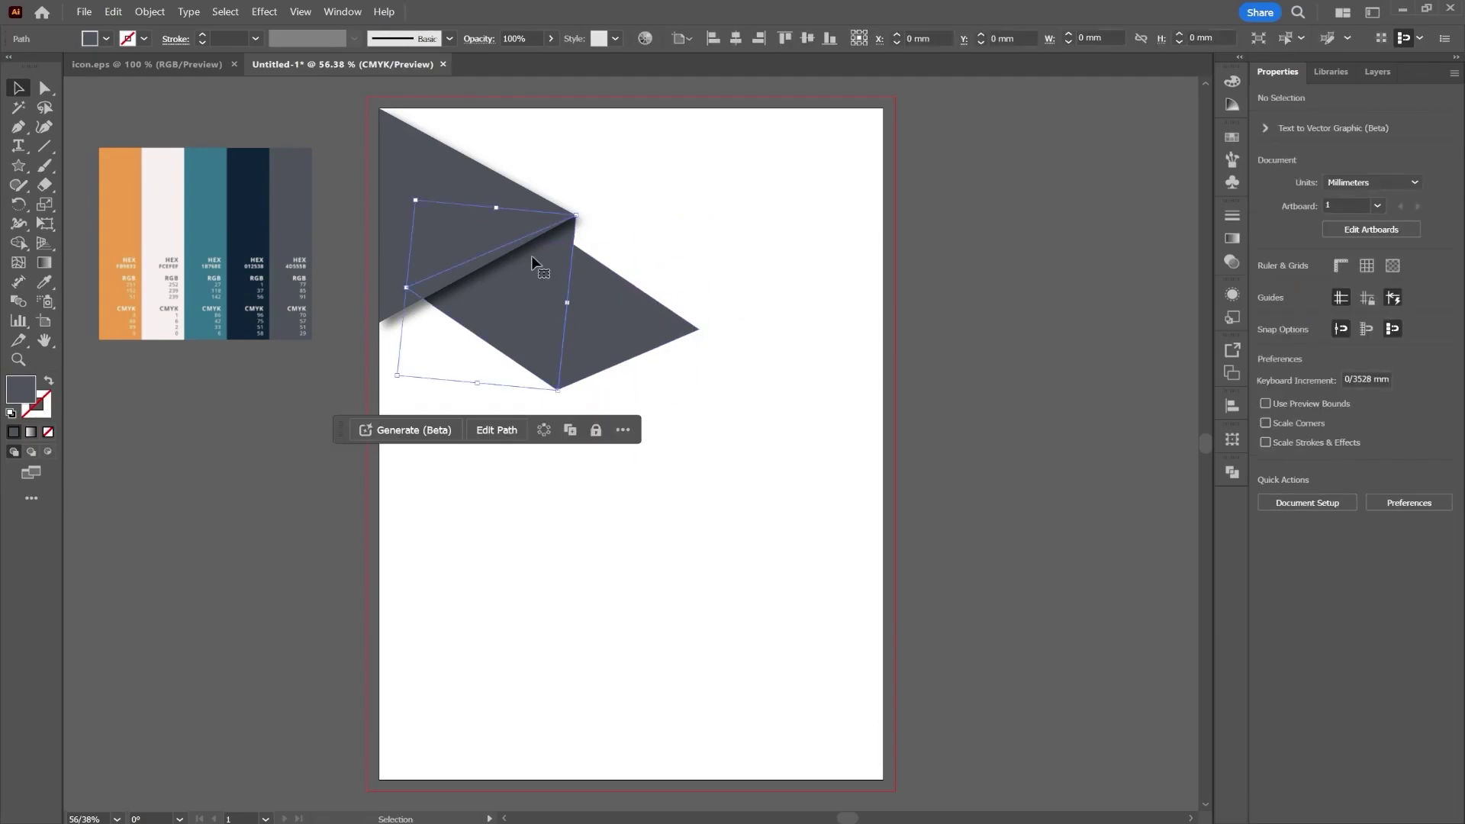
pyautogui.click(280, 10)
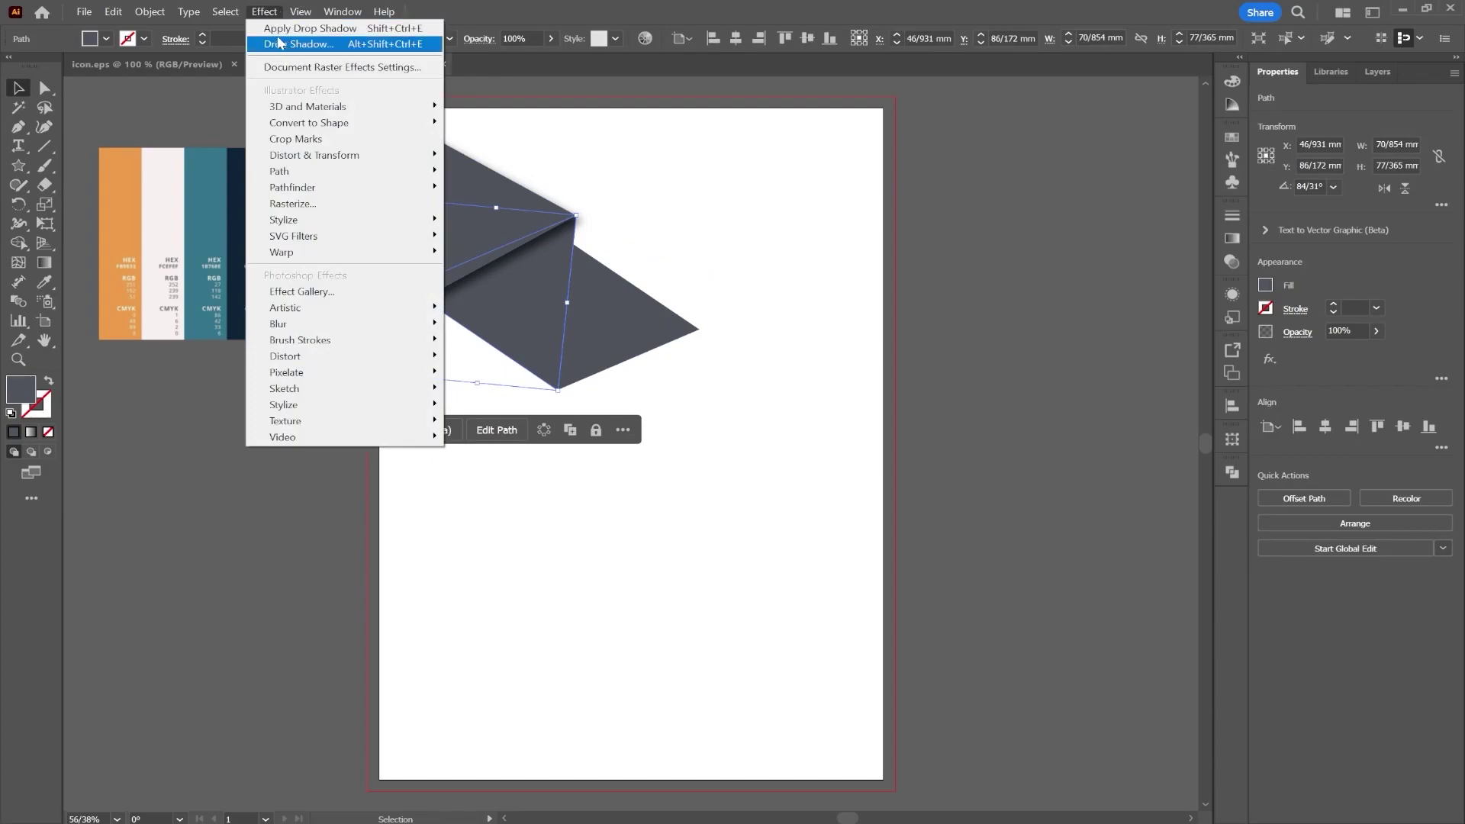
pyautogui.click(376, 29)
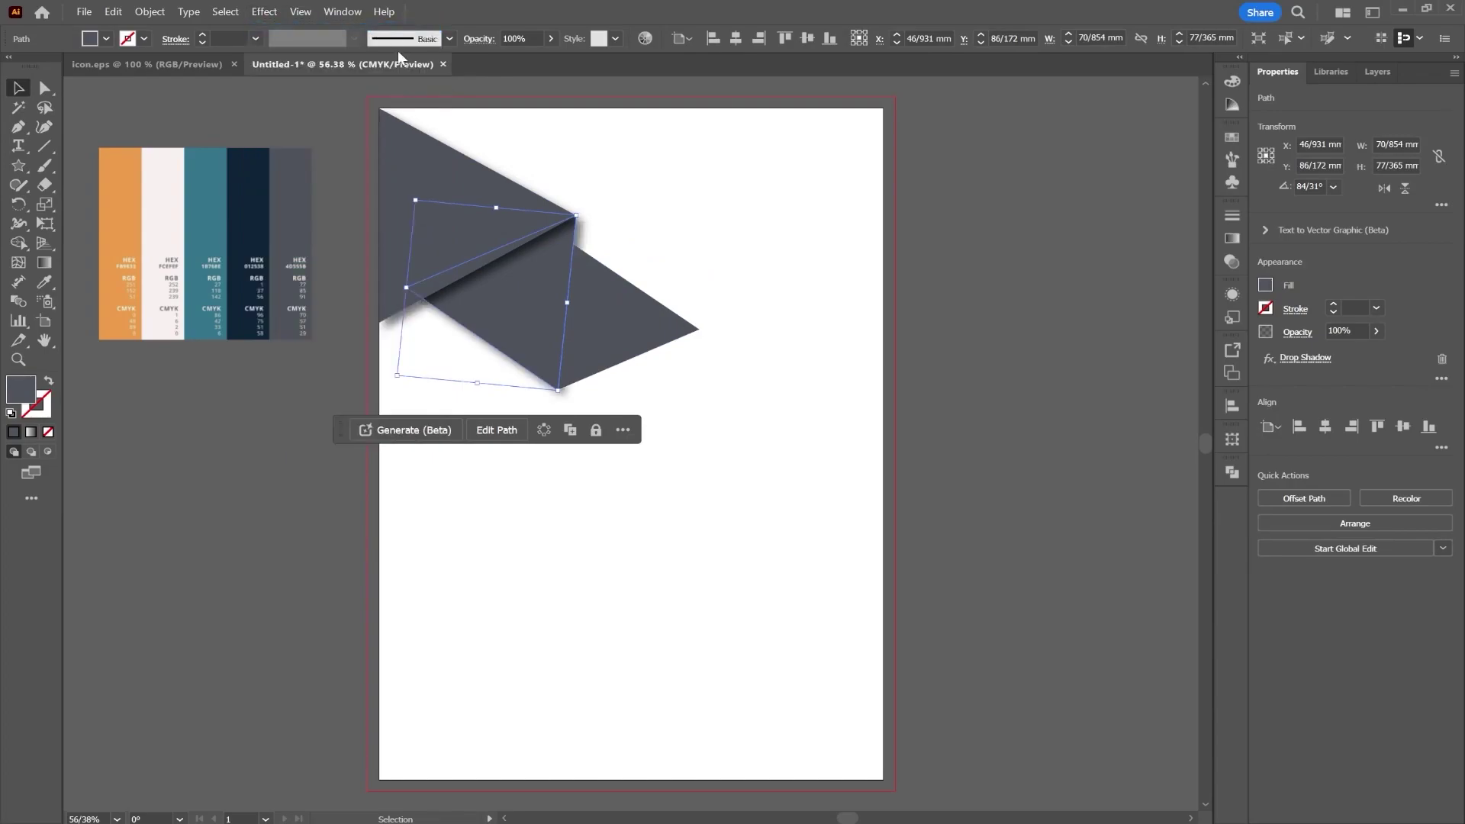
pyautogui.click(696, 291)
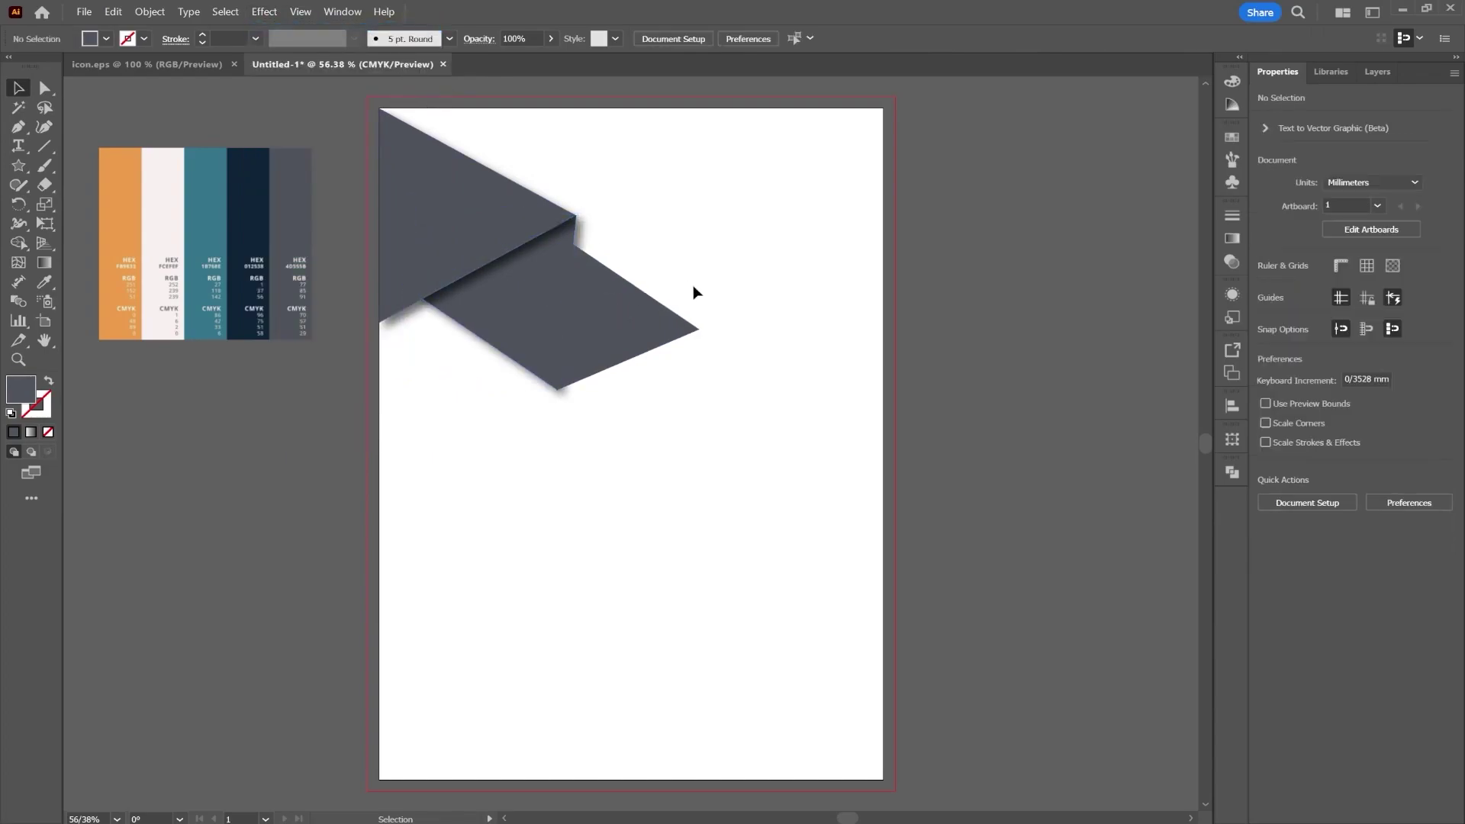
# Step: Move the third triangle below the second one in the stacking order of Layer 1, just above the linked palette image
pyautogui.click(624, 304)
pyautogui.click(1368, 76)
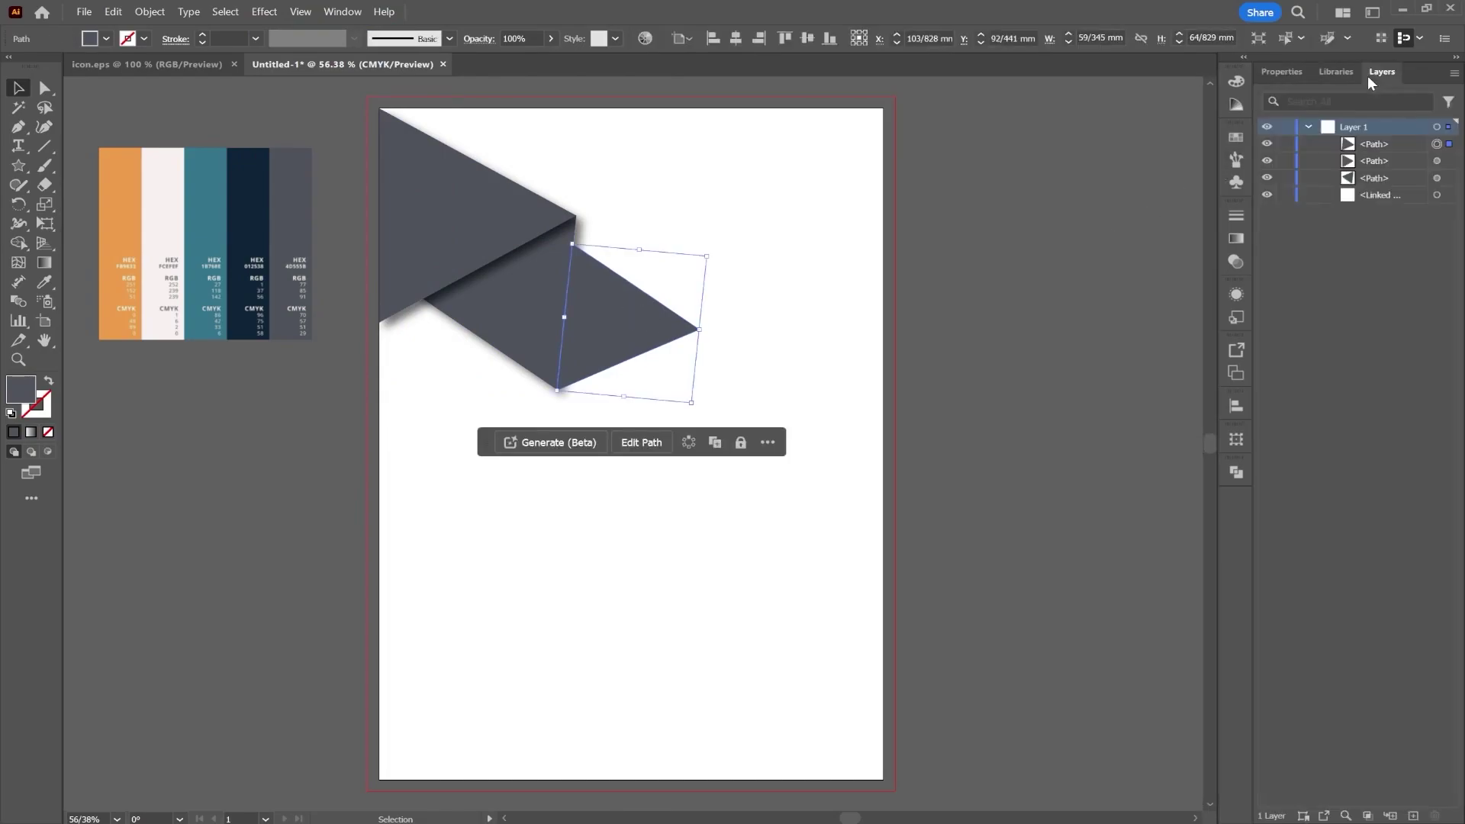
pyautogui.moveTo(1389, 143); pyautogui.dragTo(1404, 168)
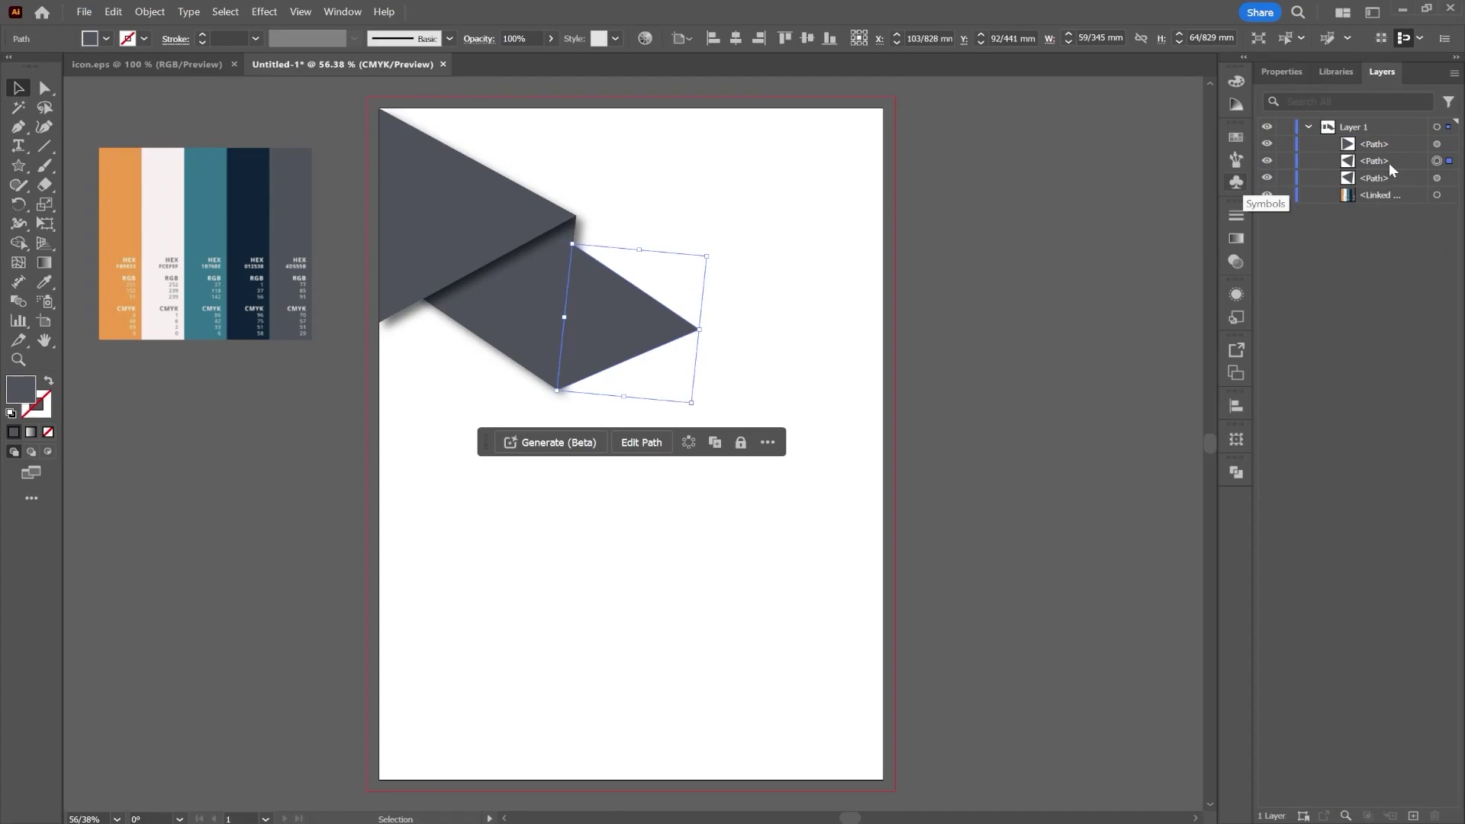
pyautogui.hotkey('ctrl', ']')
pyautogui.click(807, 301)
pyautogui.click(548, 308)
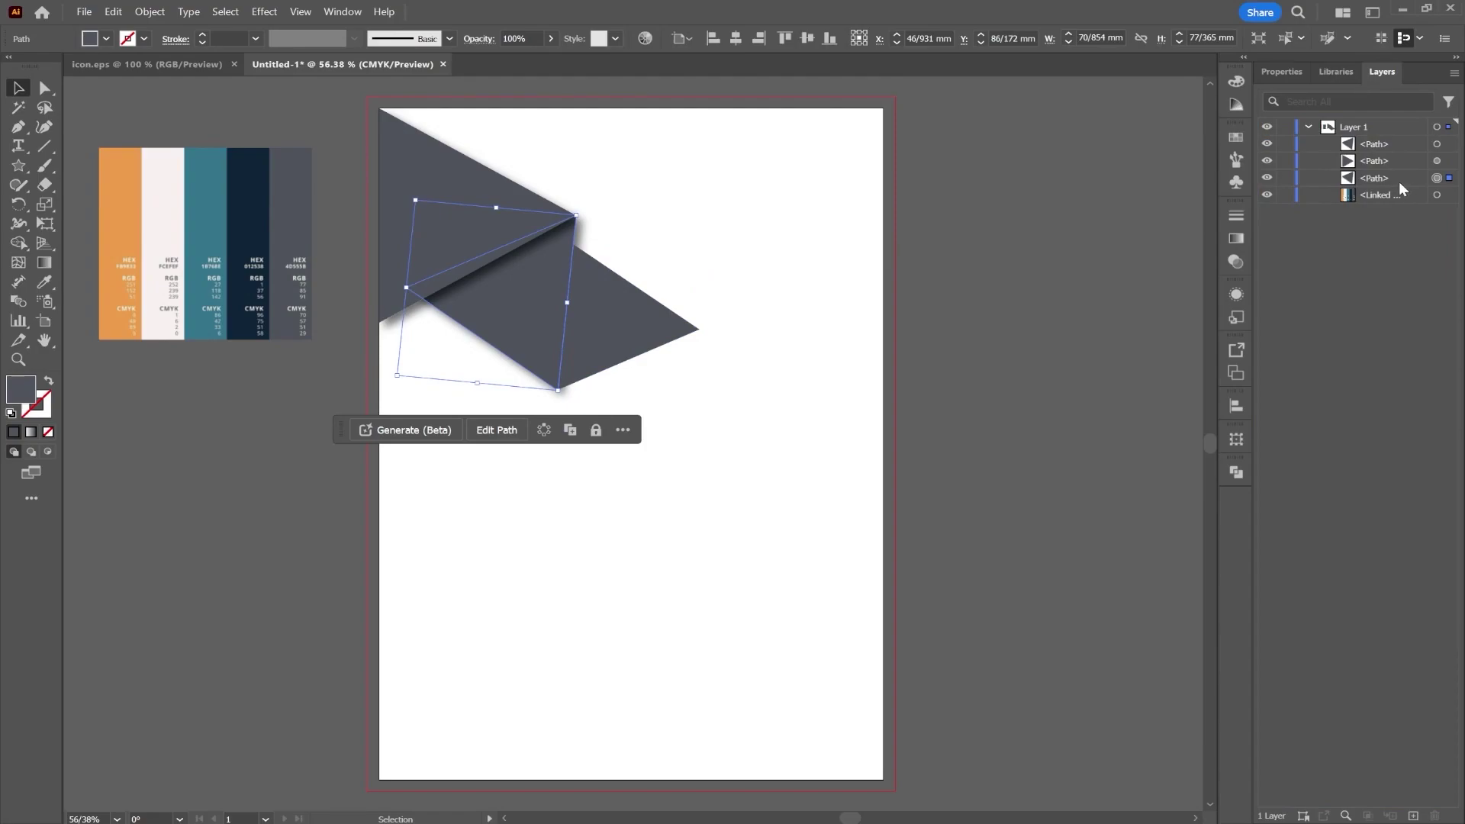
pyautogui.moveTo(1383, 148); pyautogui.dragTo(1411, 187)
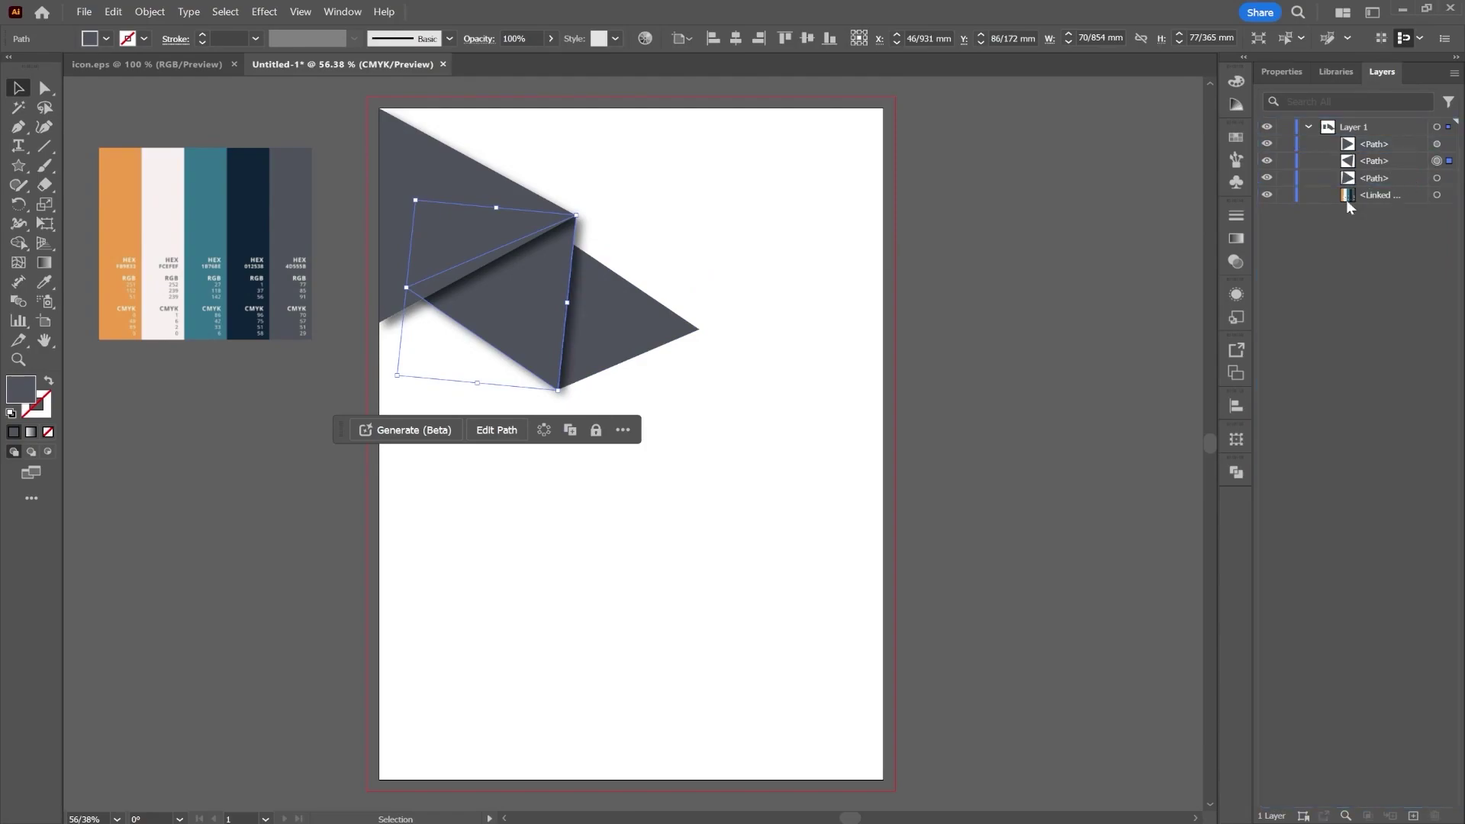
pyautogui.click(987, 259)
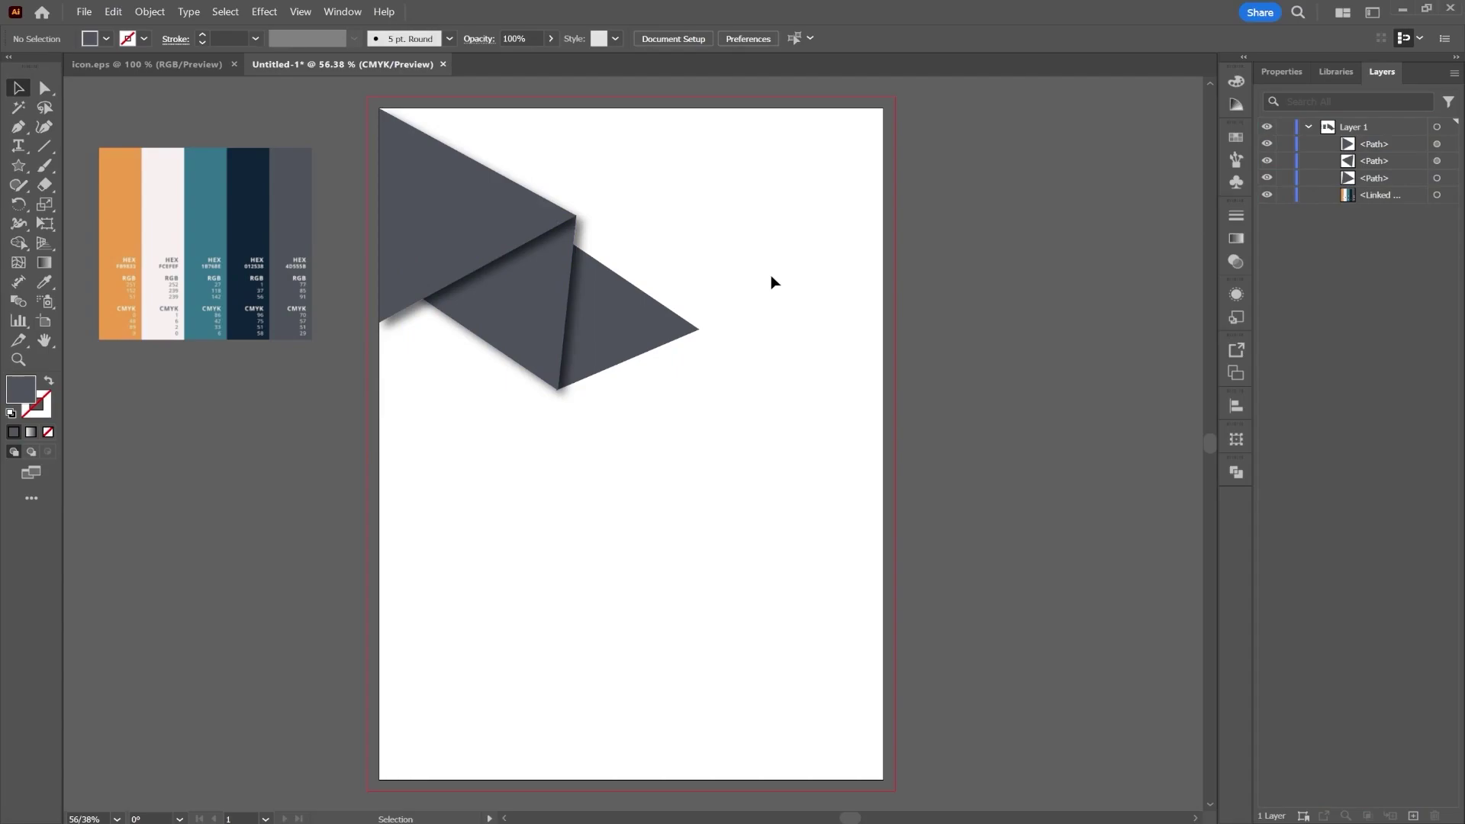
# Step: Copy the third triangle and paste a duplicate of it onto the artboard
pyautogui.click(46, 90)
pyautogui.click(689, 327)
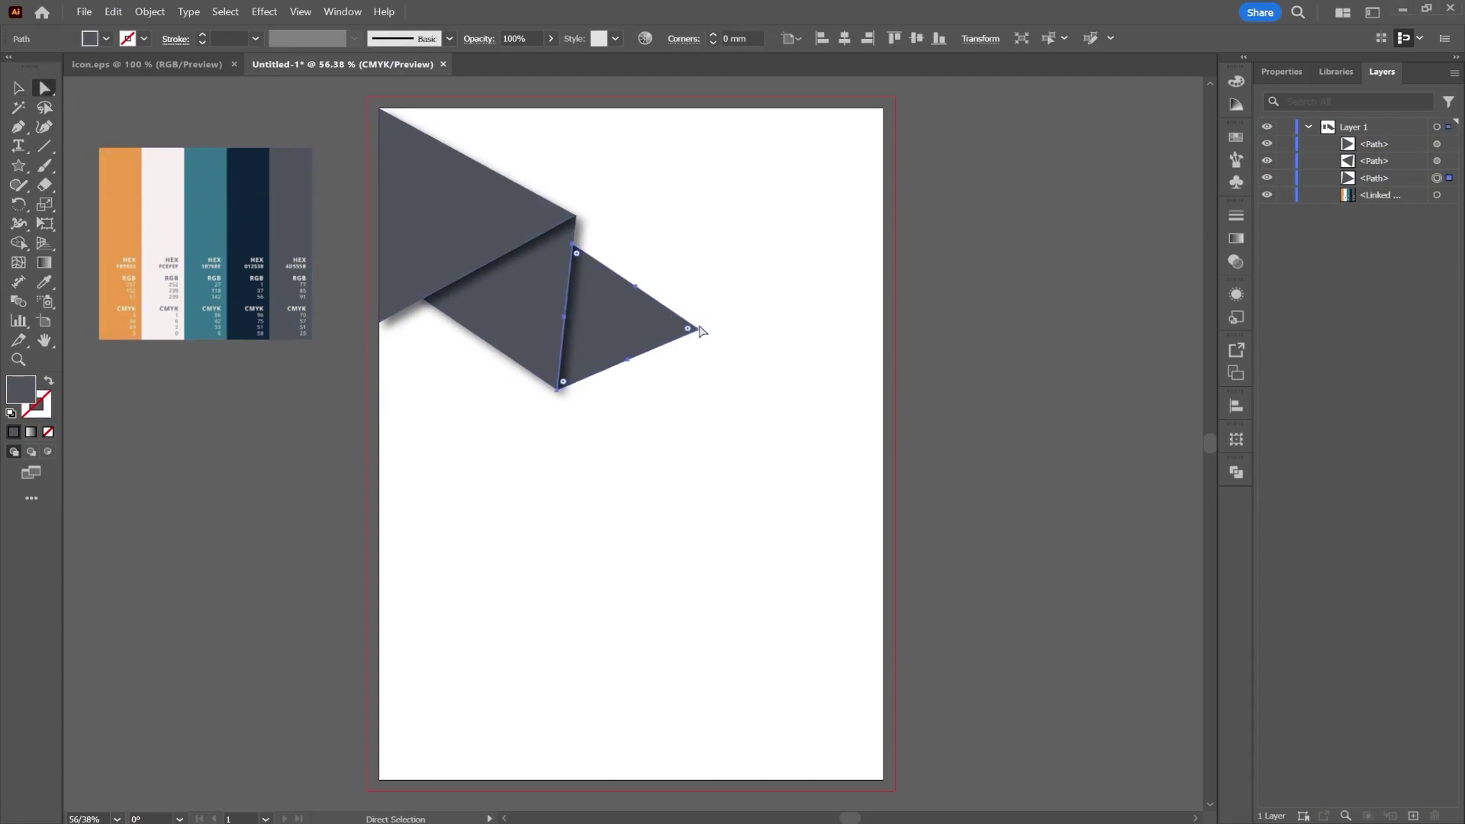
pyautogui.click(698, 329)
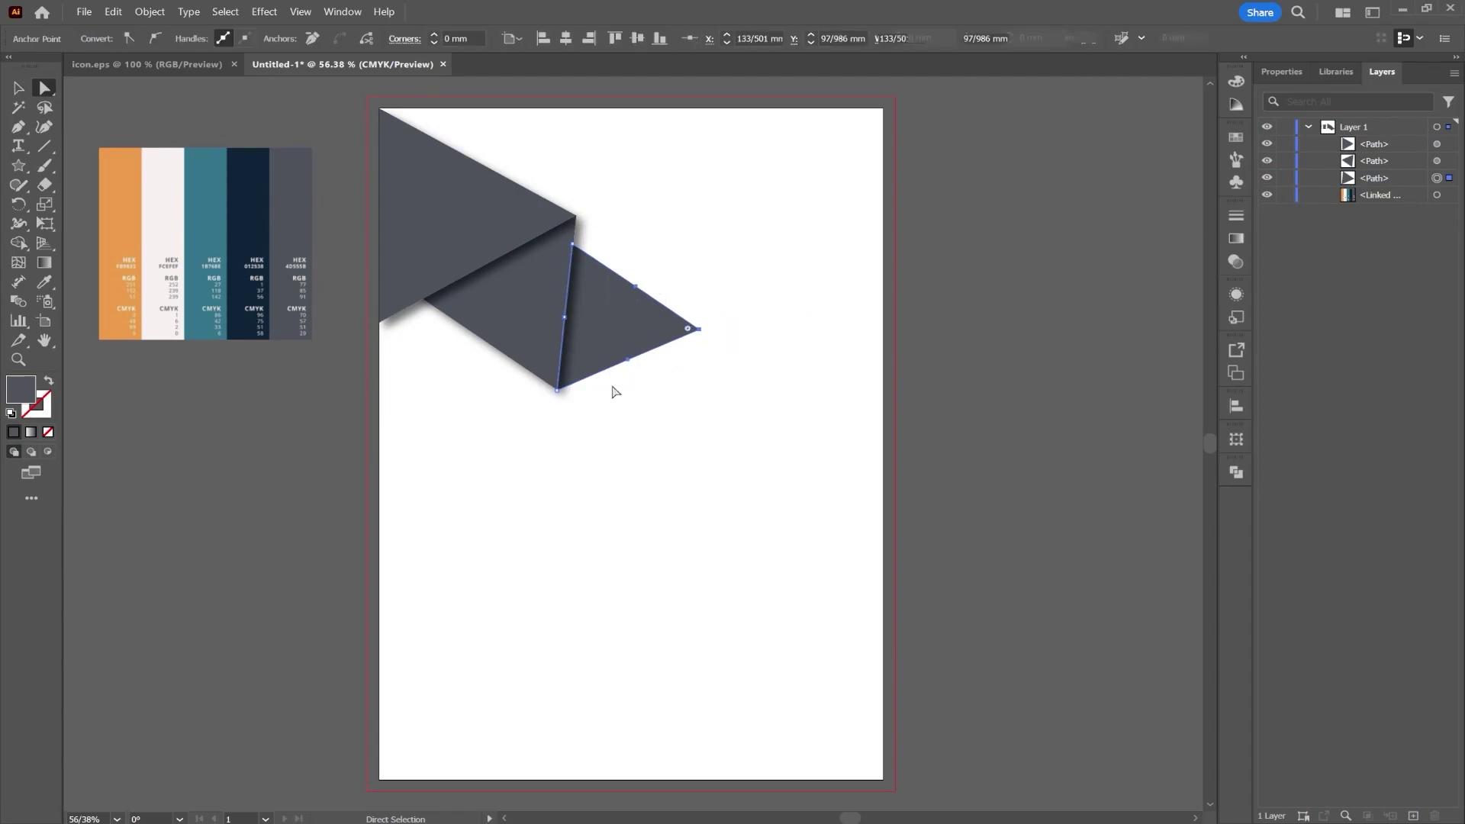
pyautogui.click(643, 318)
pyautogui.rightClick(642, 319)
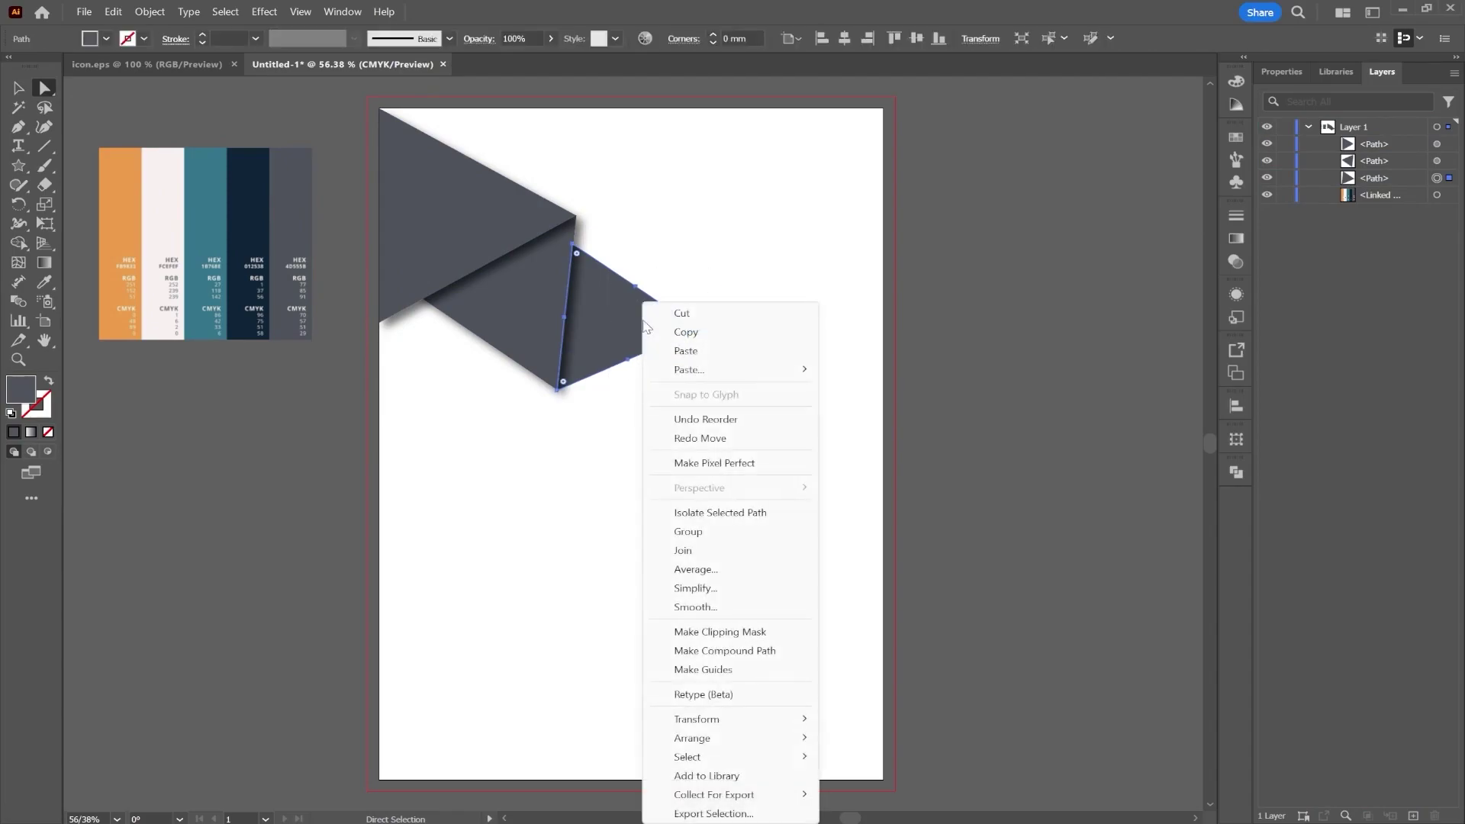
pyautogui.click(684, 333)
pyautogui.rightClick(744, 284)
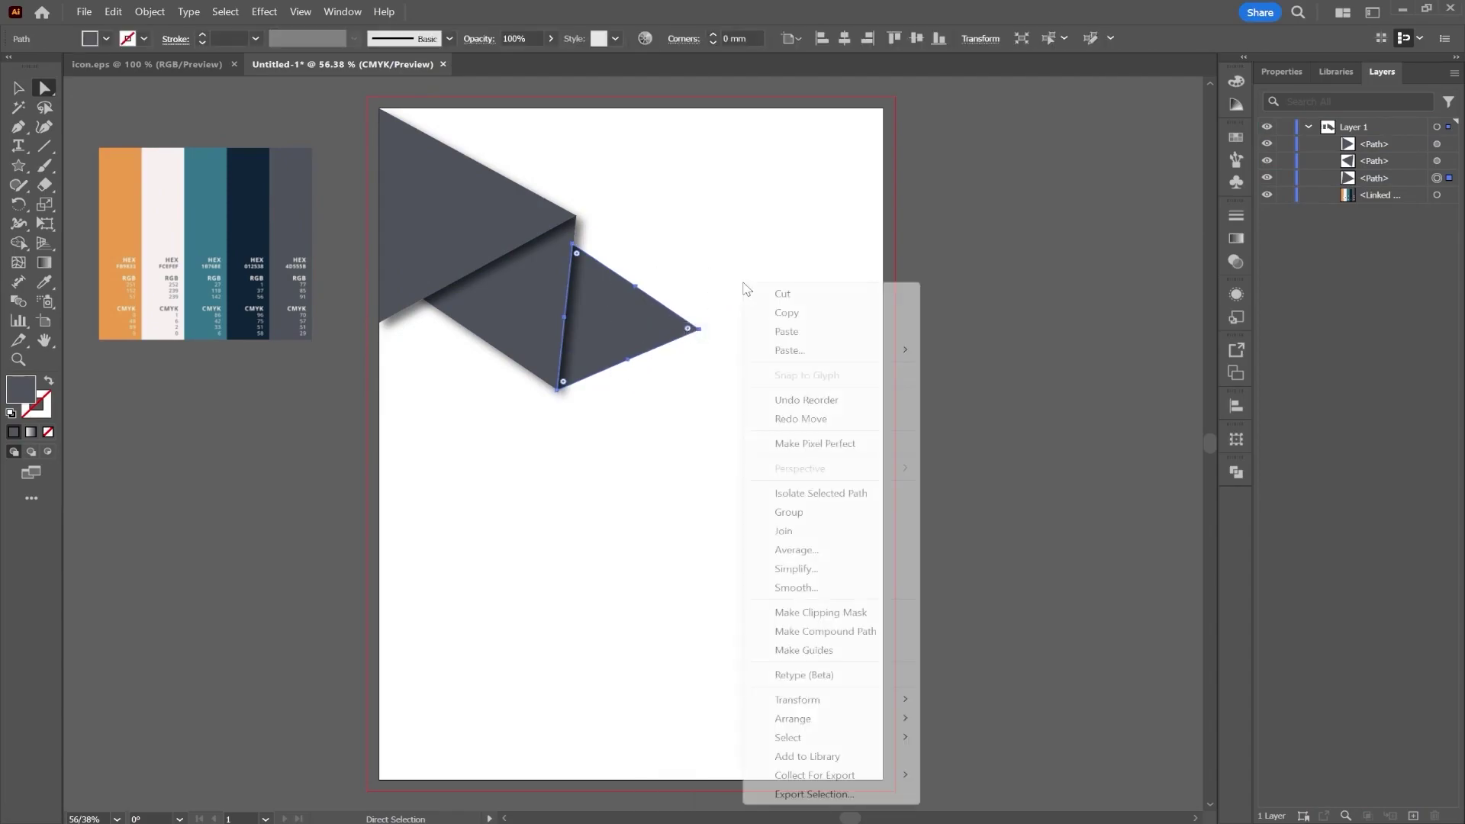
pyautogui.click(786, 335)
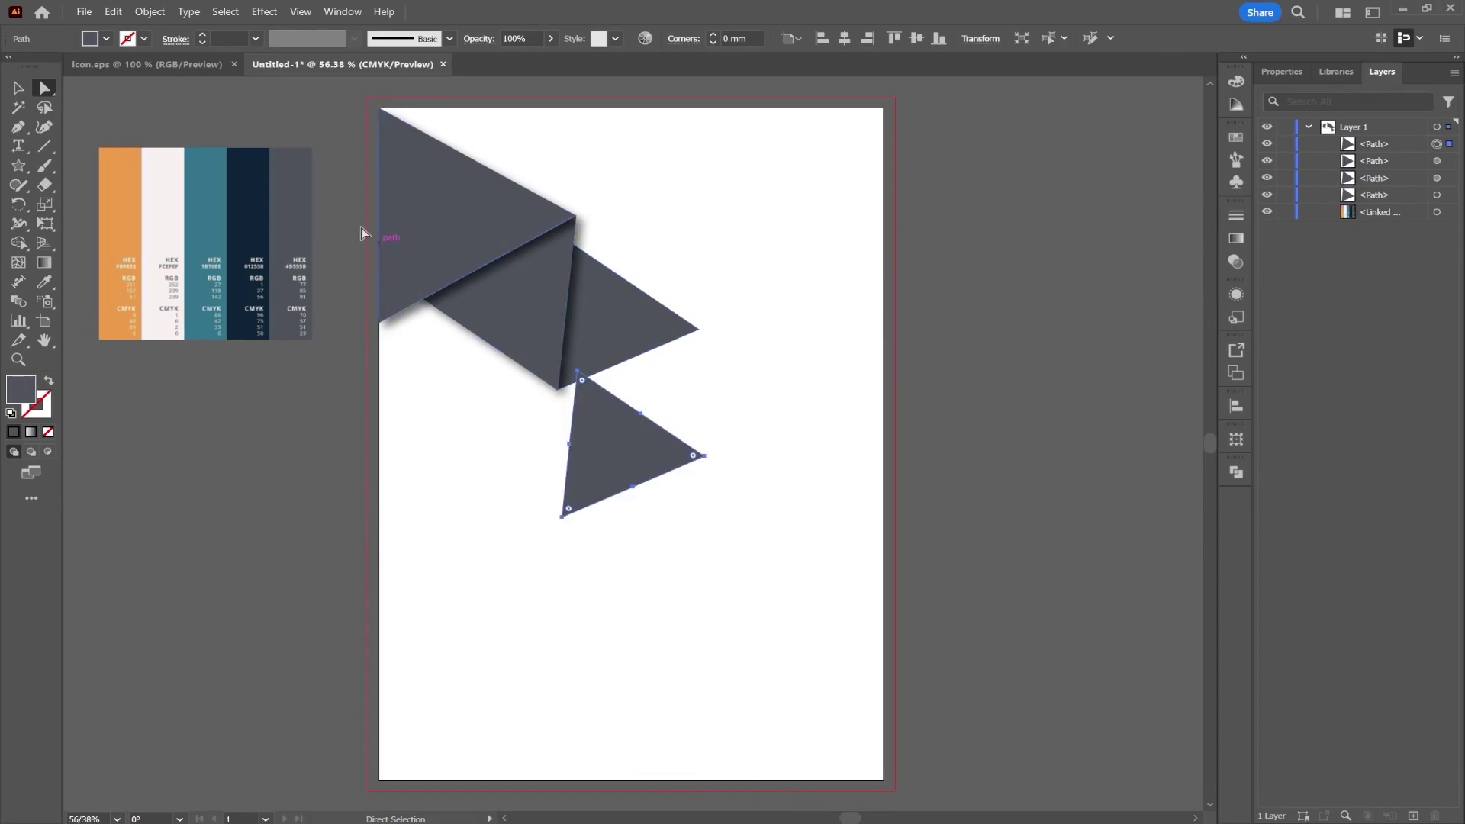
# Step: Shrink the copy to about 48 by 52 mm, rotate it and fit it flush along the third triangle's upper slanted edge
pyautogui.click(18, 88)
pyautogui.moveTo(718, 376); pyautogui.dragTo(678, 398)
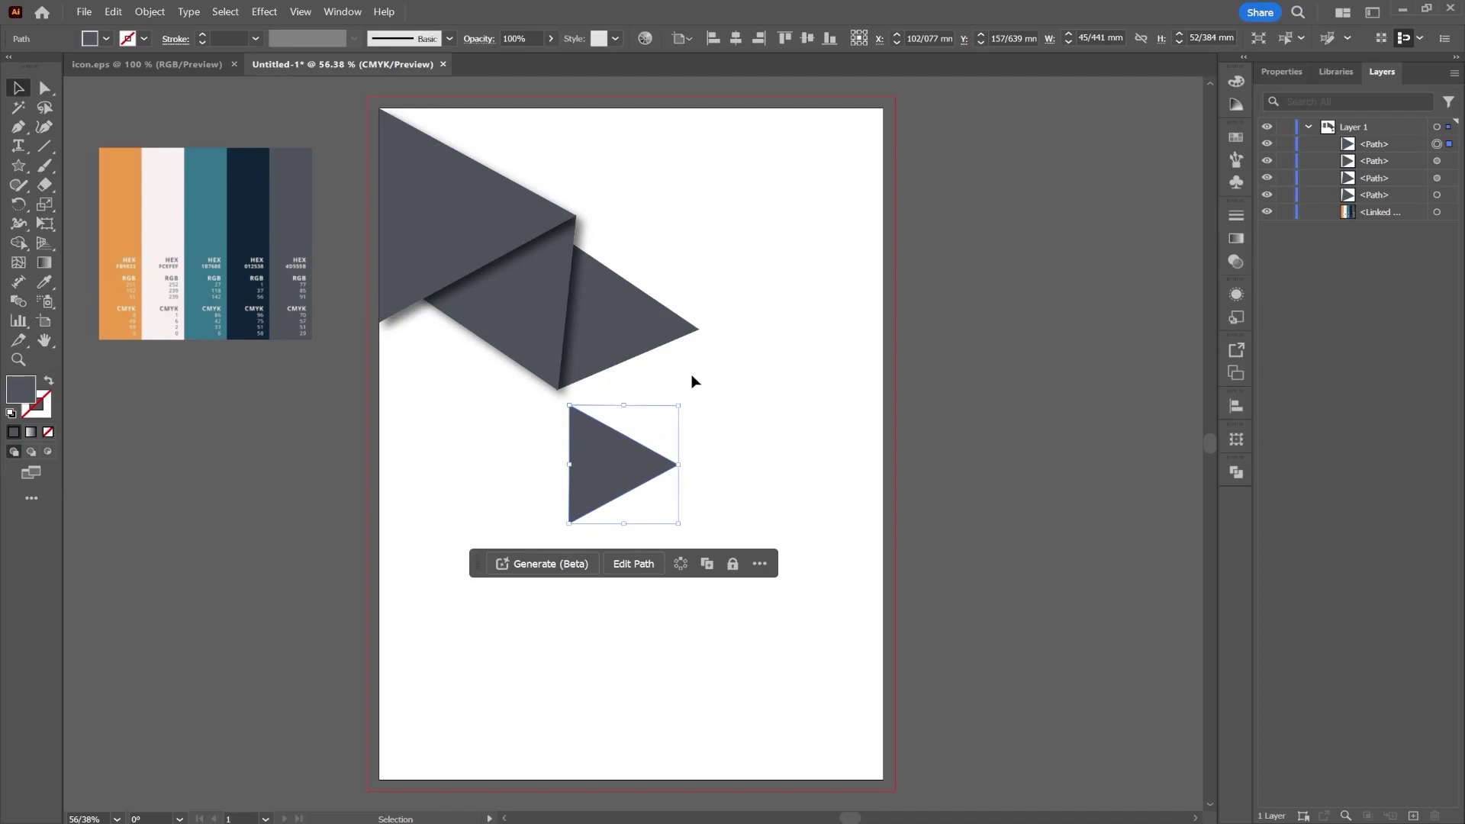
pyautogui.moveTo(681, 469); pyautogui.dragTo(694, 284)
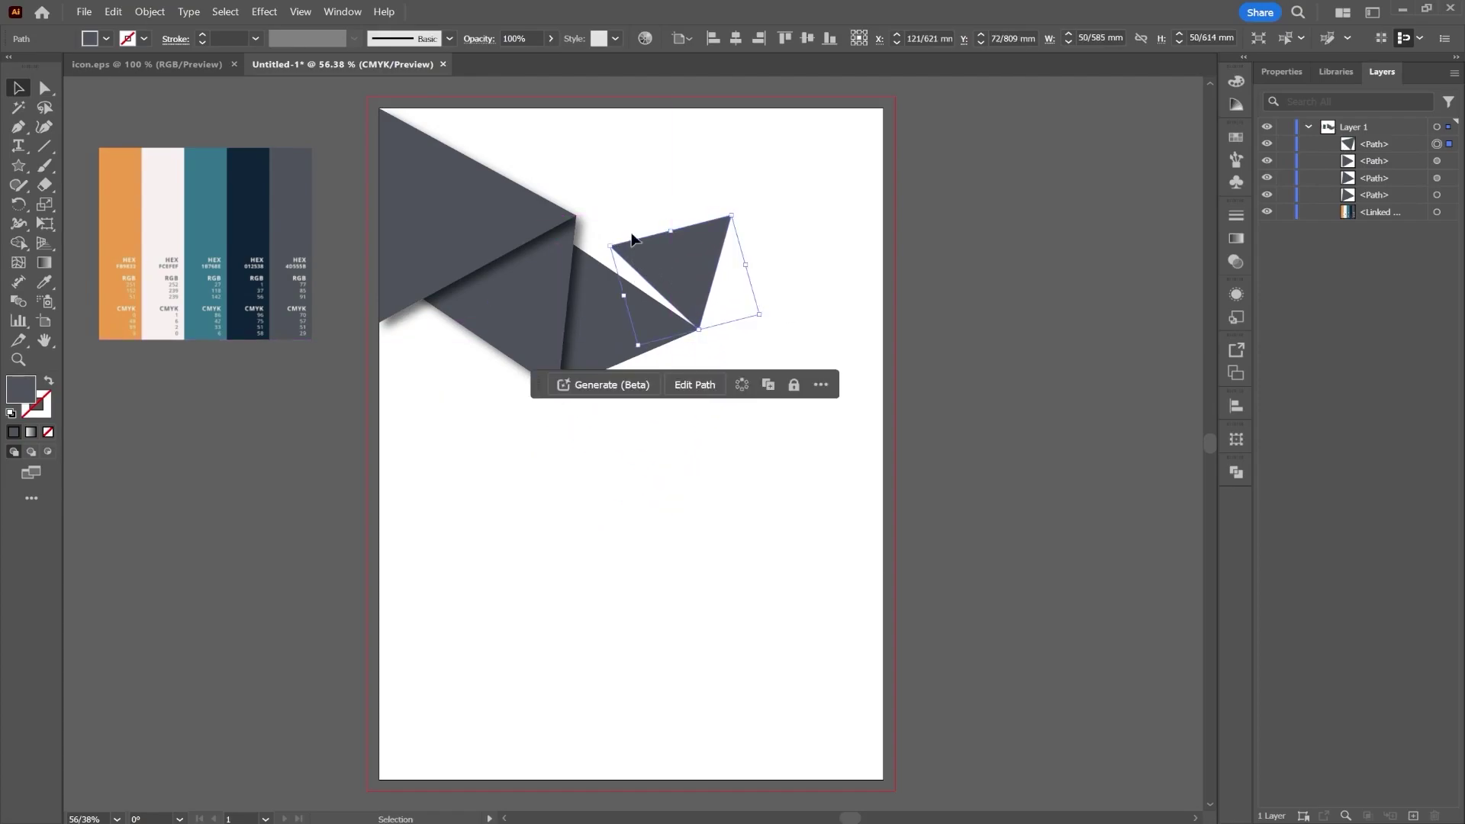
pyautogui.moveTo(669, 228); pyautogui.dragTo(648, 264)
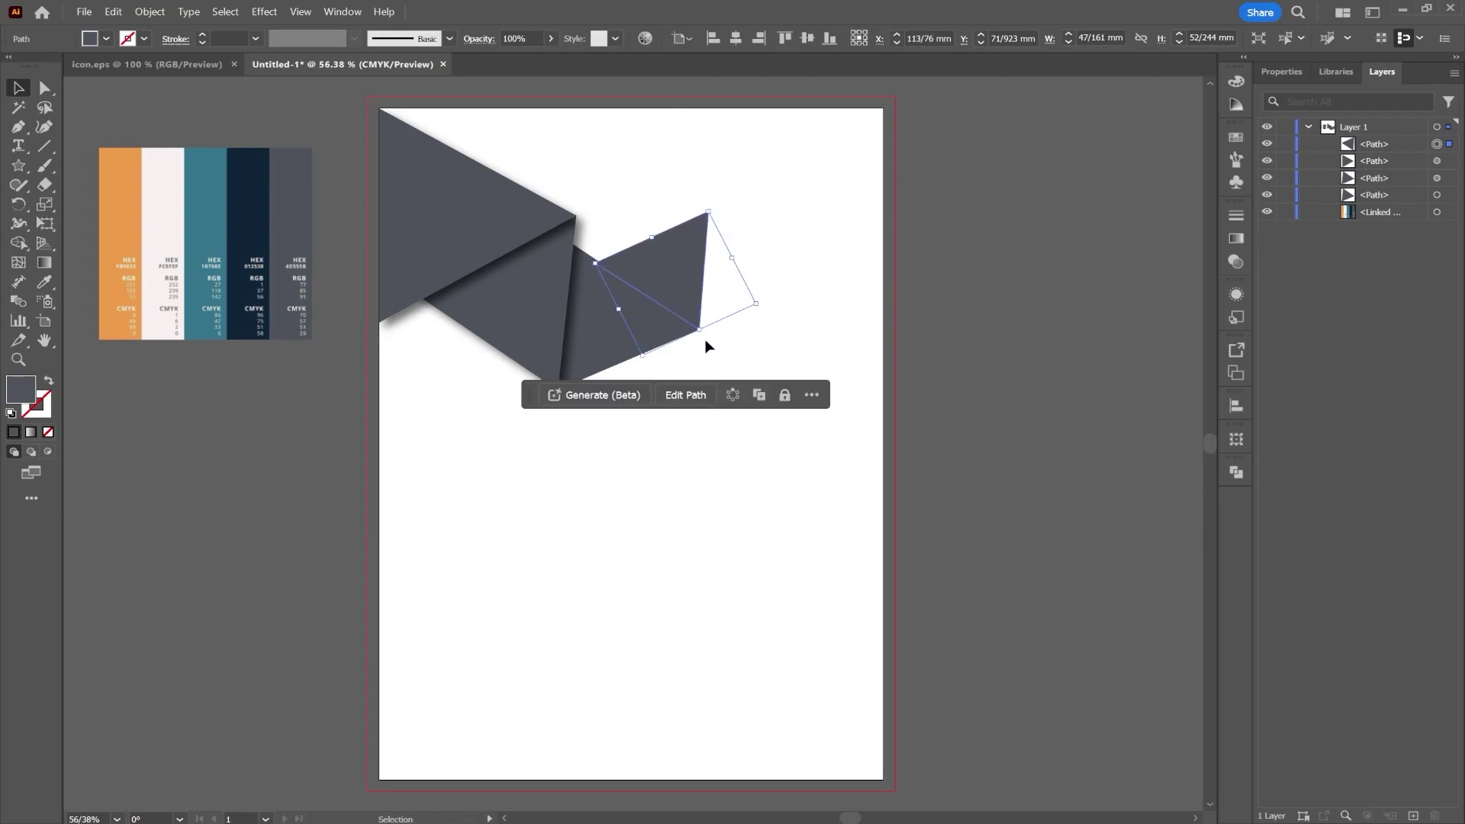
pyautogui.moveTo(704, 339); pyautogui.dragTo(703, 338)
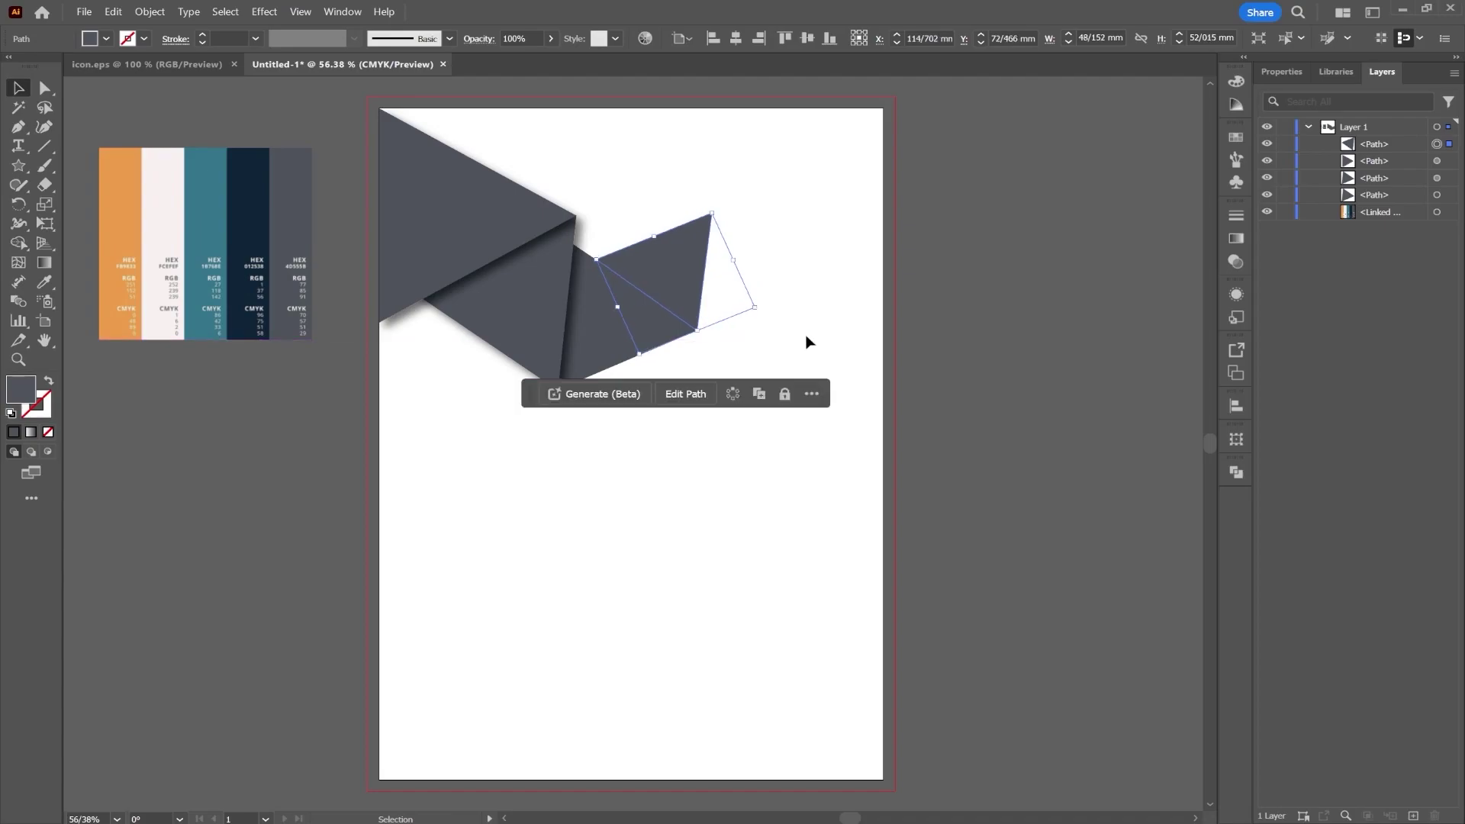
# Step: Move the fourth triangle below the other triangles in Layer 1 and apply the last-used drop shadow to the third triangle
pyautogui.click(863, 260)
pyautogui.moveTo(1374, 143); pyautogui.dragTo(1370, 203)
pyautogui.click(637, 318)
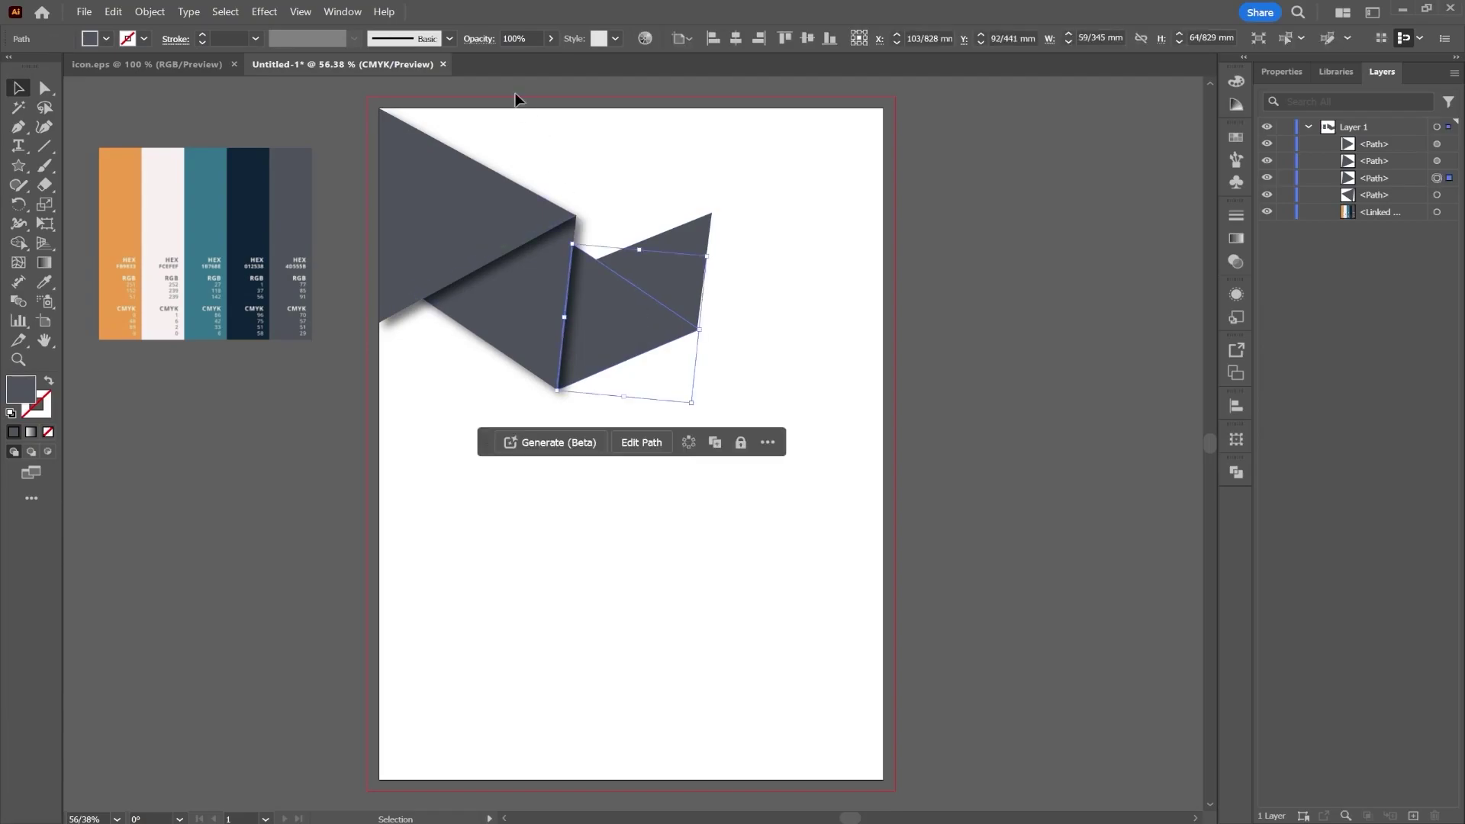
pyautogui.click(264, 11)
pyautogui.click(321, 28)
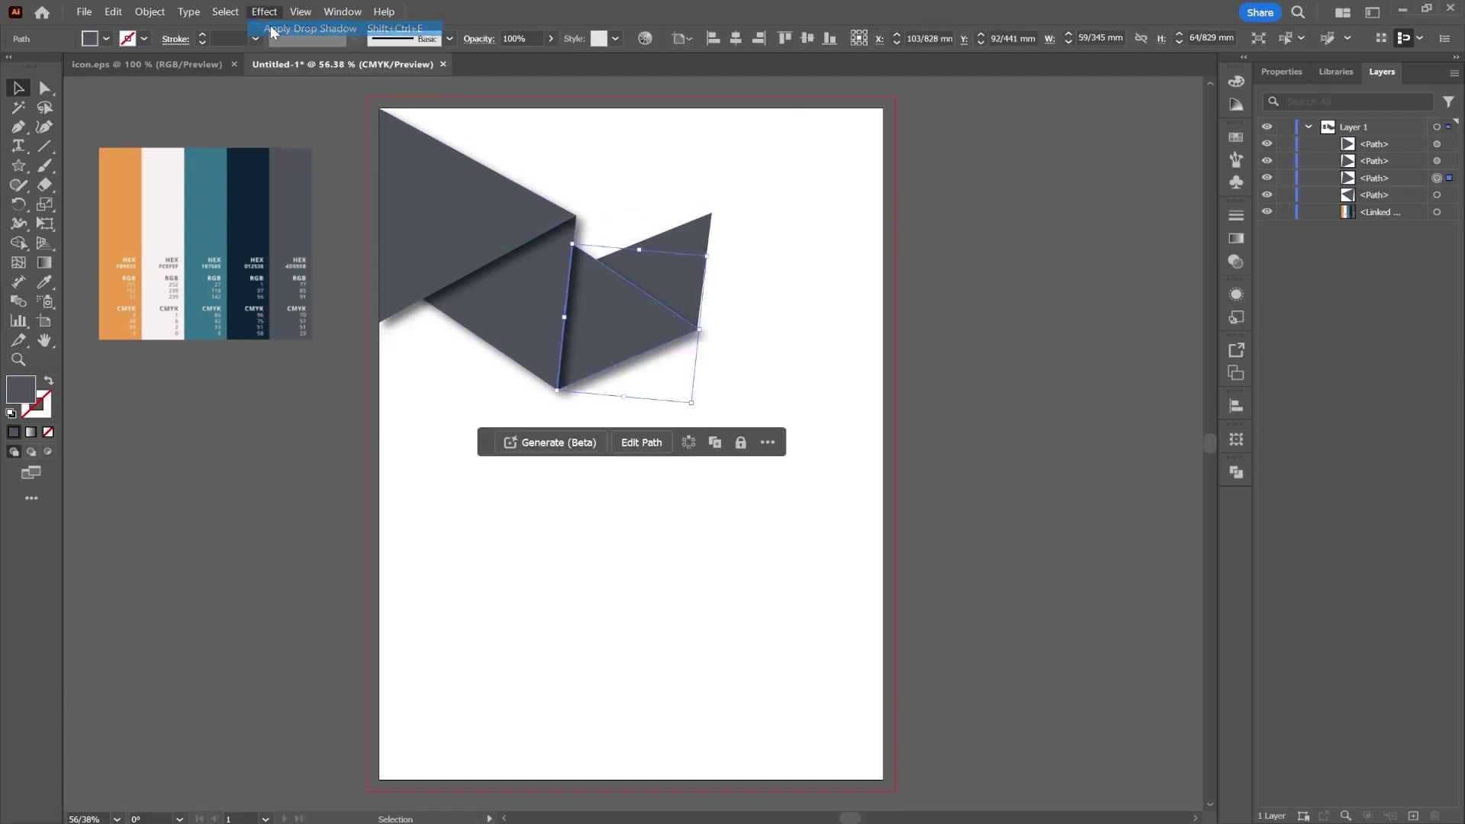
pyautogui.click(790, 271)
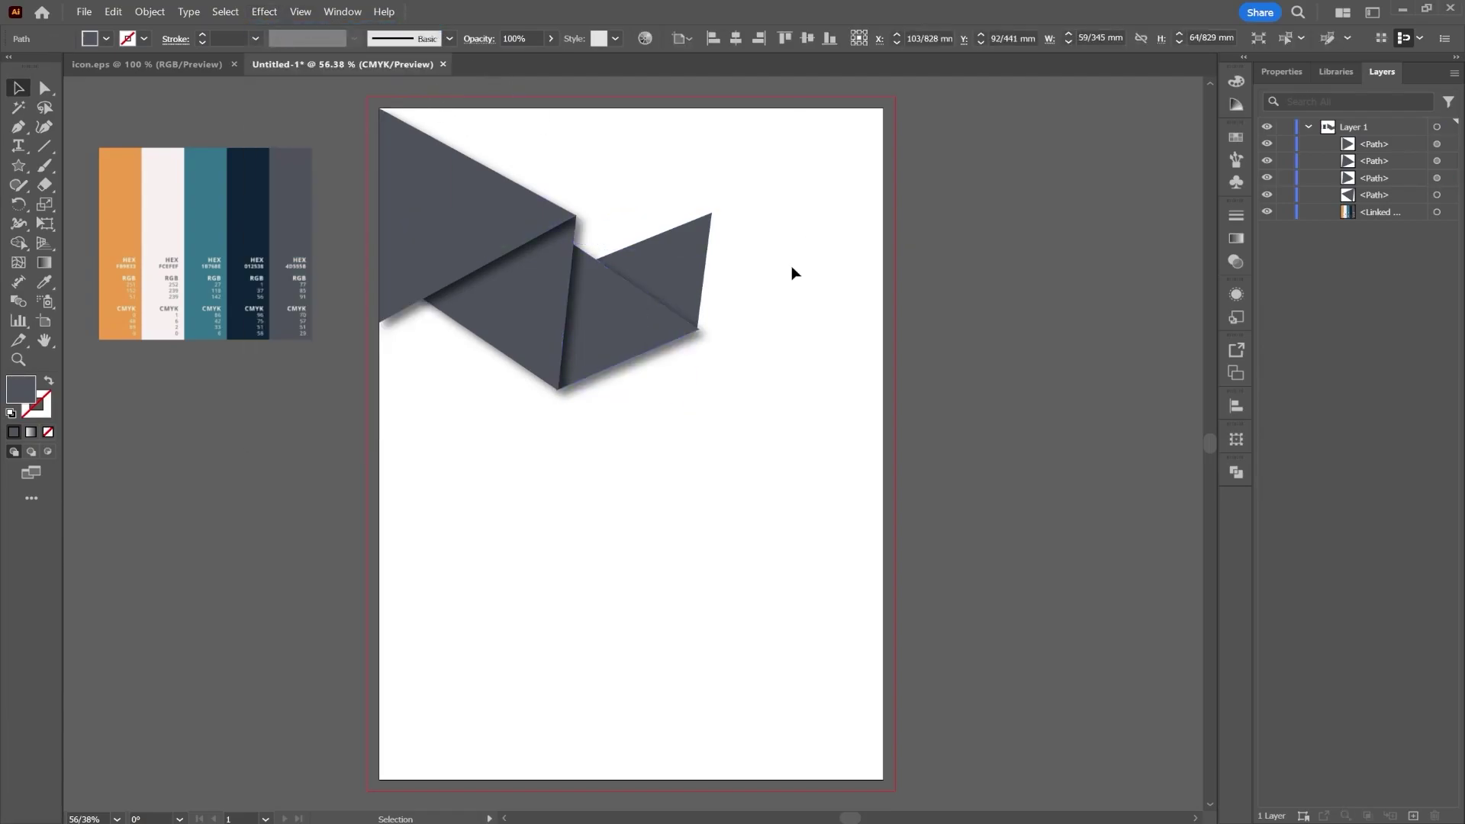
# Step: Copy the fourth triangle and paste a duplicate of it onto the artboard
pyautogui.click(686, 260)
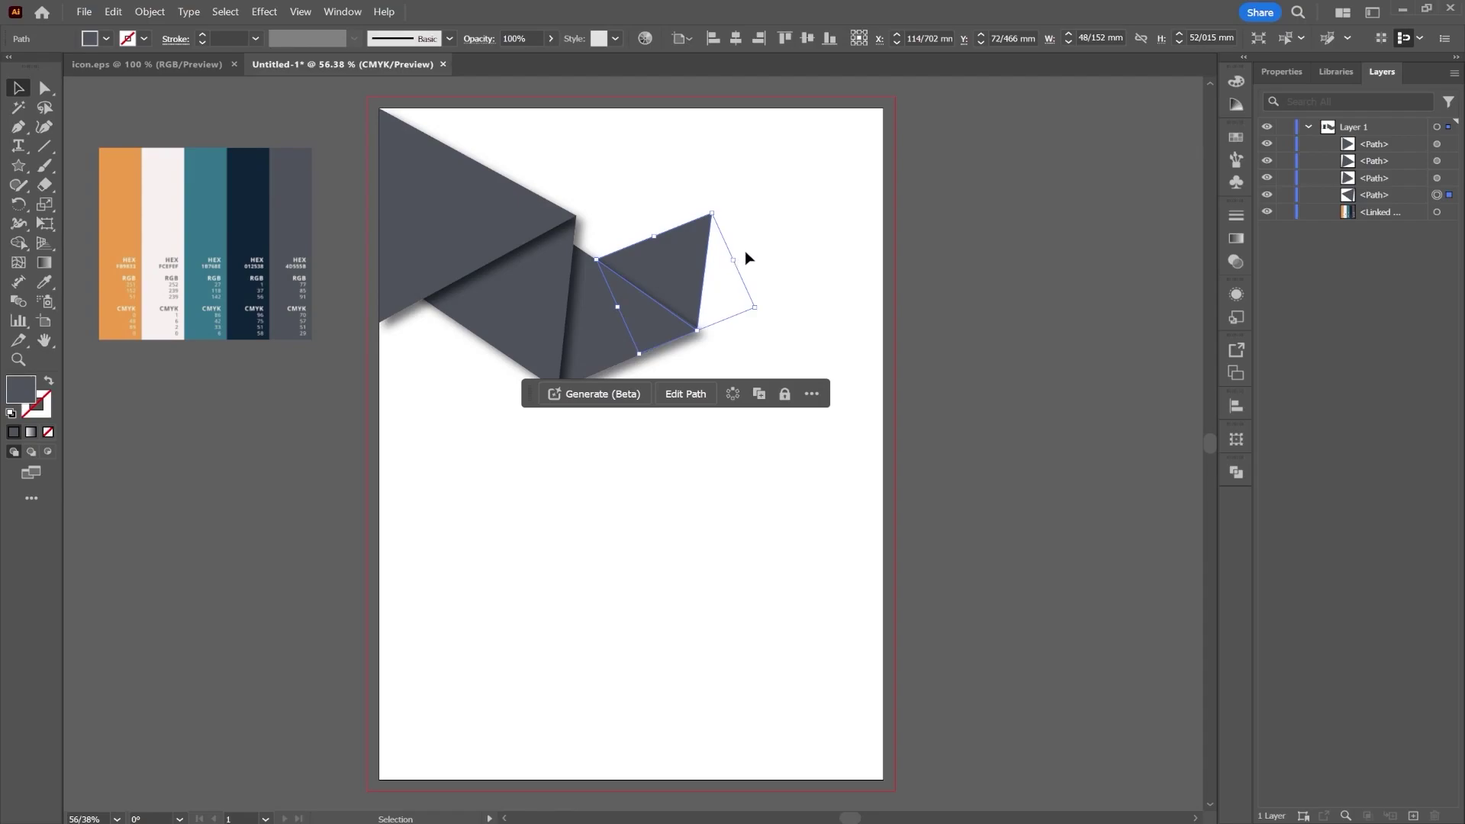
pyautogui.rightClick(677, 271)
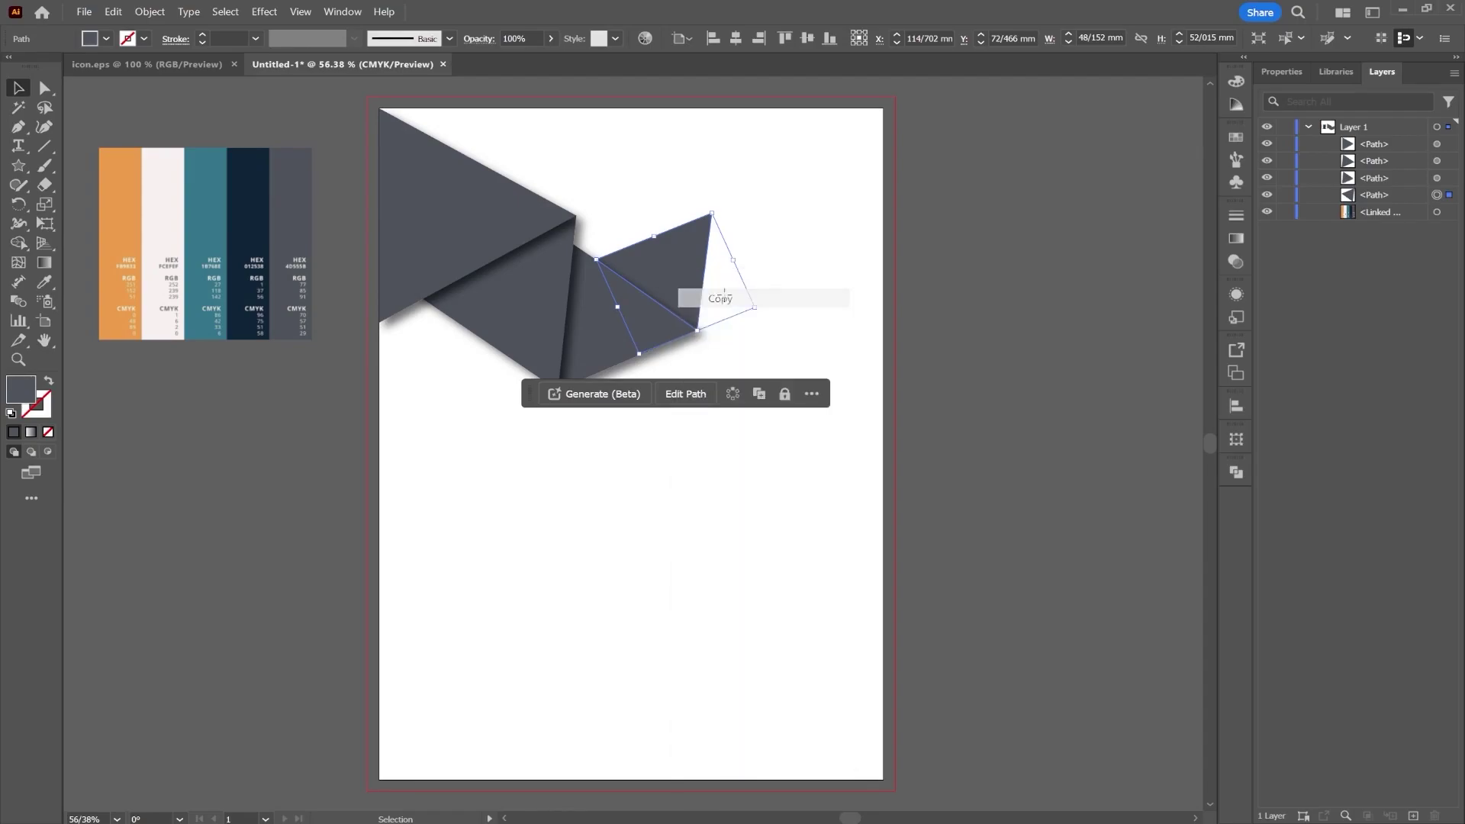
pyautogui.rightClick(855, 268)
pyautogui.click(897, 312)
# Step: Rotate the pasted triangle and align its edge with the fourth triangle's right edge, extending the ribbon to the right
pyautogui.moveTo(657, 434); pyautogui.dragTo(766, 271)
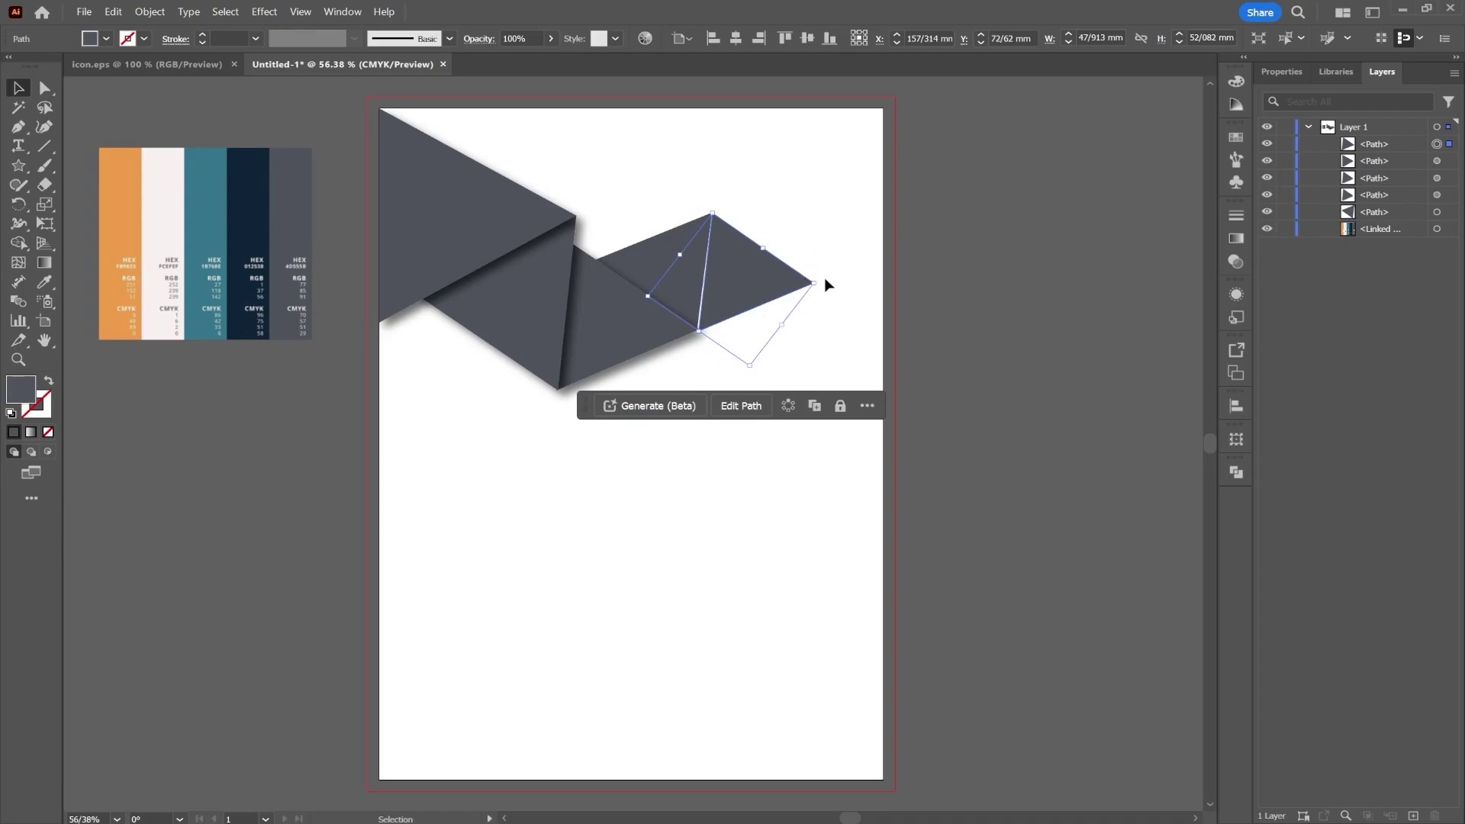
pyautogui.moveTo(820, 285); pyautogui.dragTo(821, 286)
pyautogui.press('Left')
pyautogui.press('Left')
pyautogui.click(954, 244)
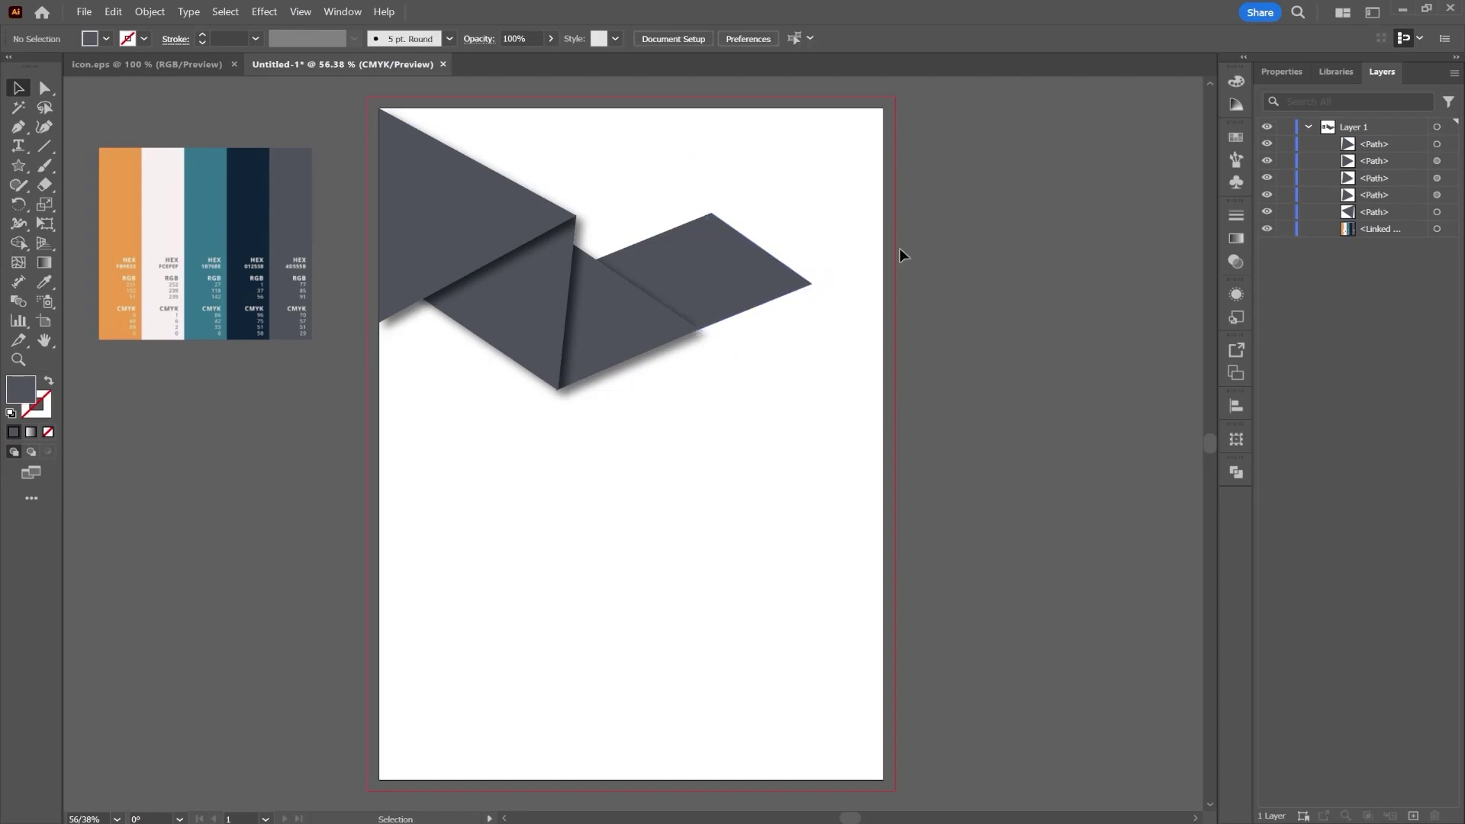
# Step: Move the fifth triangle below the other triangles in Layer 1 and apply the last-used drop shadow to the fourth triangle
pyautogui.click(708, 258)
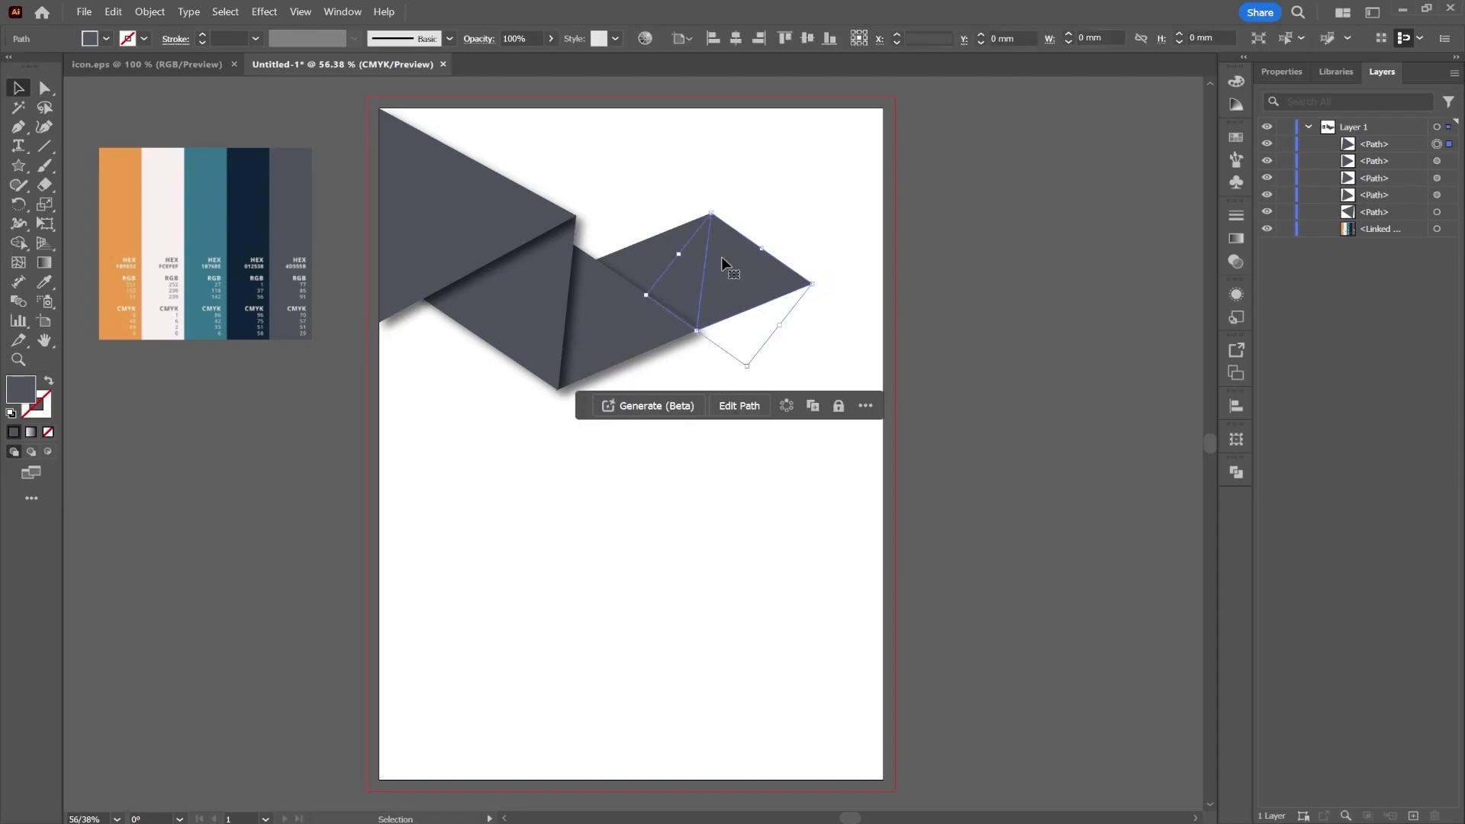
pyautogui.moveTo(1413, 223); pyautogui.dragTo(1371, 222)
pyautogui.click(671, 245)
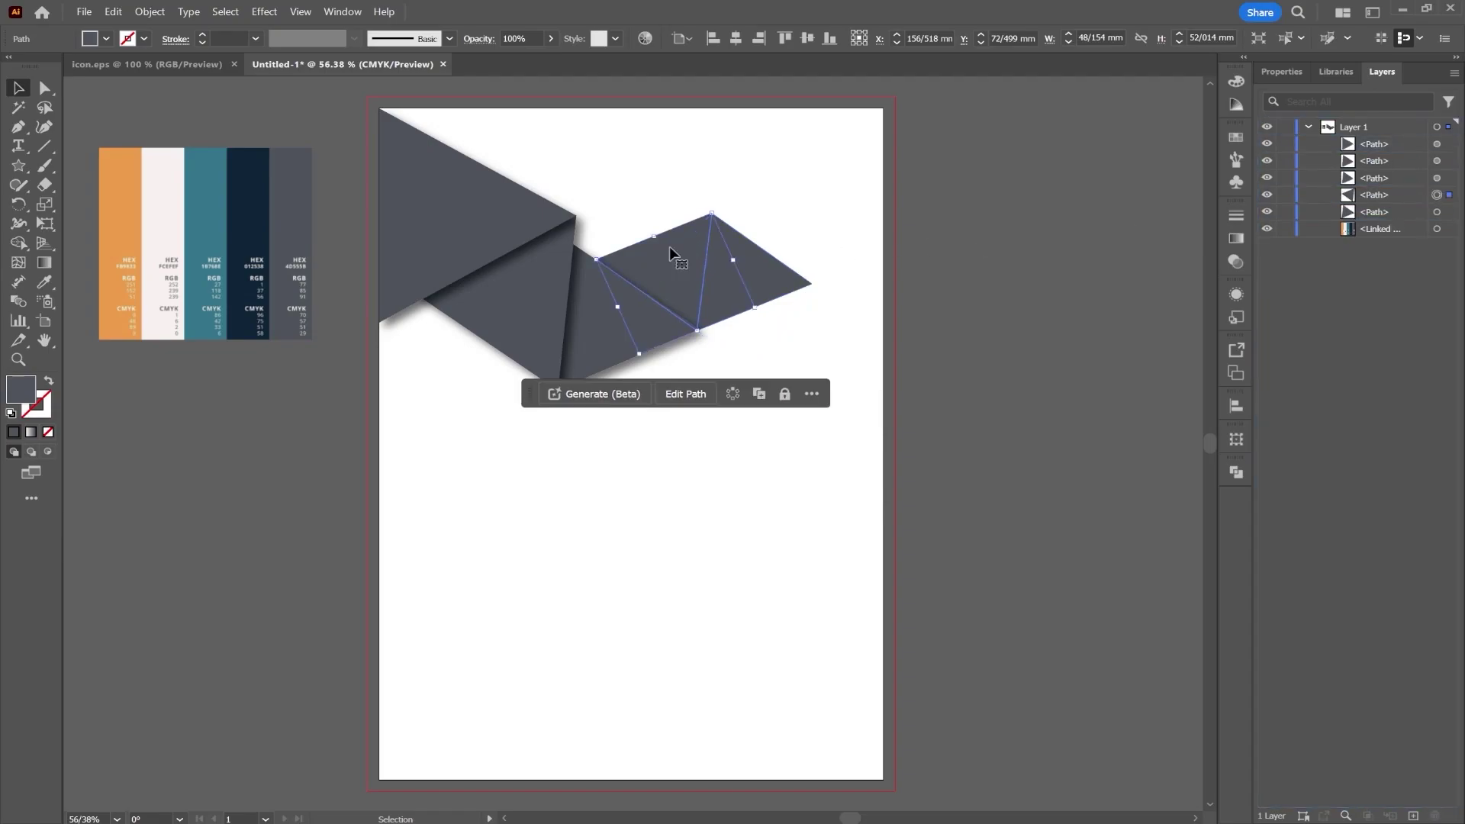
pyautogui.click(263, 12)
pyautogui.click(264, 29)
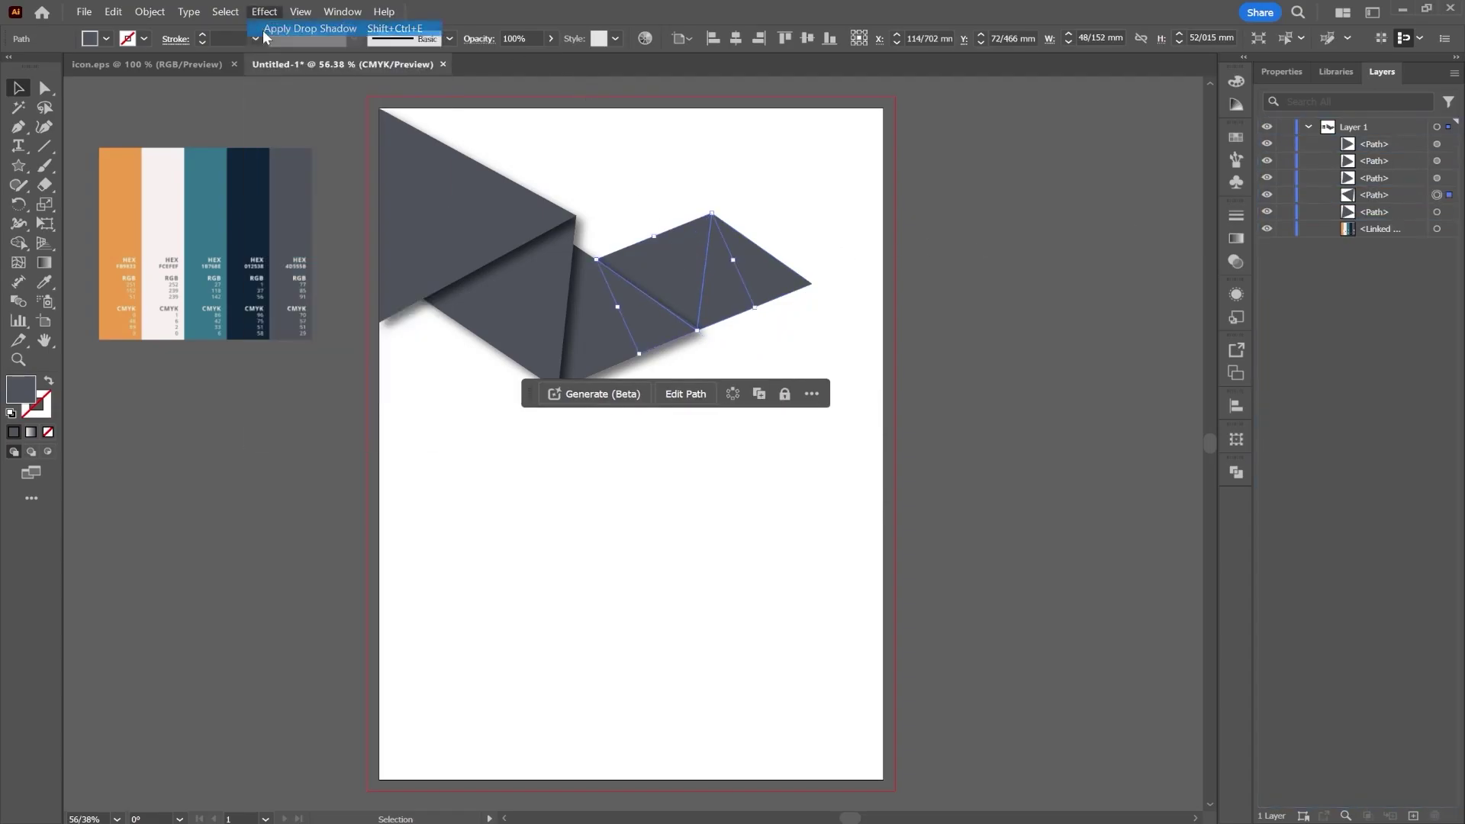
pyautogui.click(1024, 269)
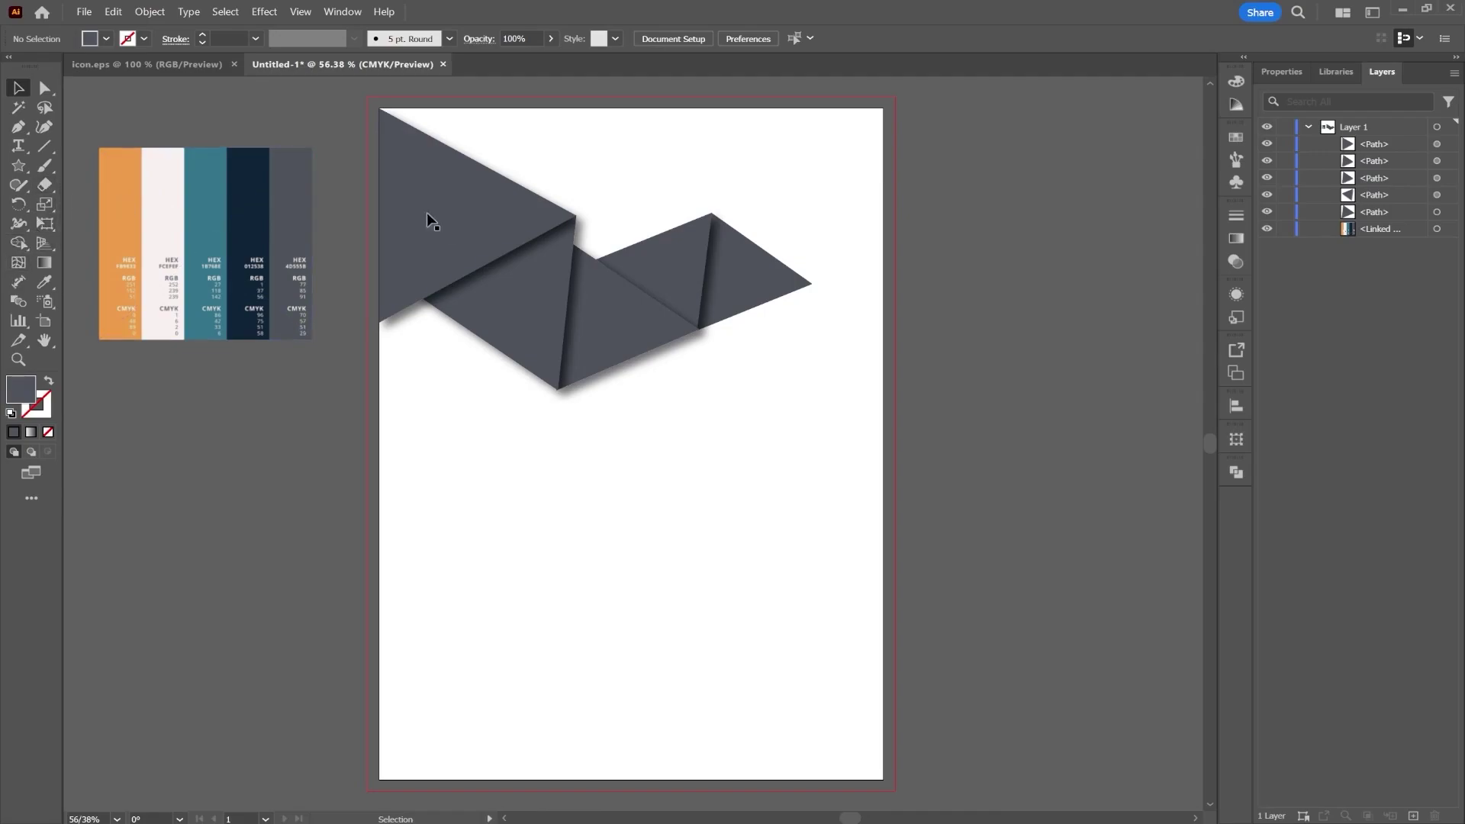
# Step: Duplicate the fifth triangle and place the copy in the empty lower-left area of the artboard, at about X 49 mm, Y 181 mm
pyautogui.click(765, 268)
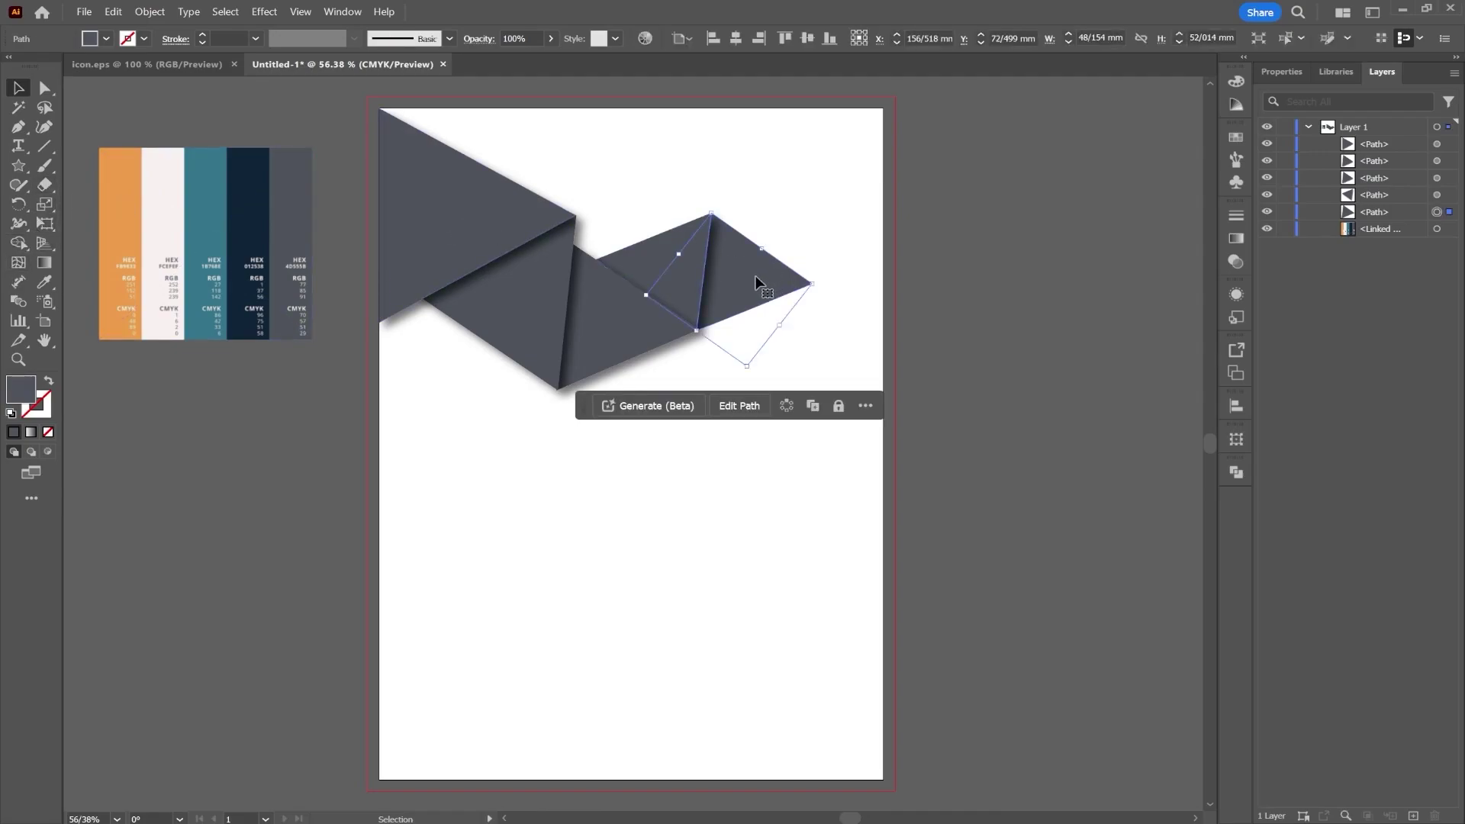
pyautogui.rightClick(758, 282)
pyautogui.click(647, 517)
pyautogui.rightClick(647, 516)
pyautogui.click(694, 351)
pyautogui.moveTo(634, 454); pyautogui.dragTo(496, 544)
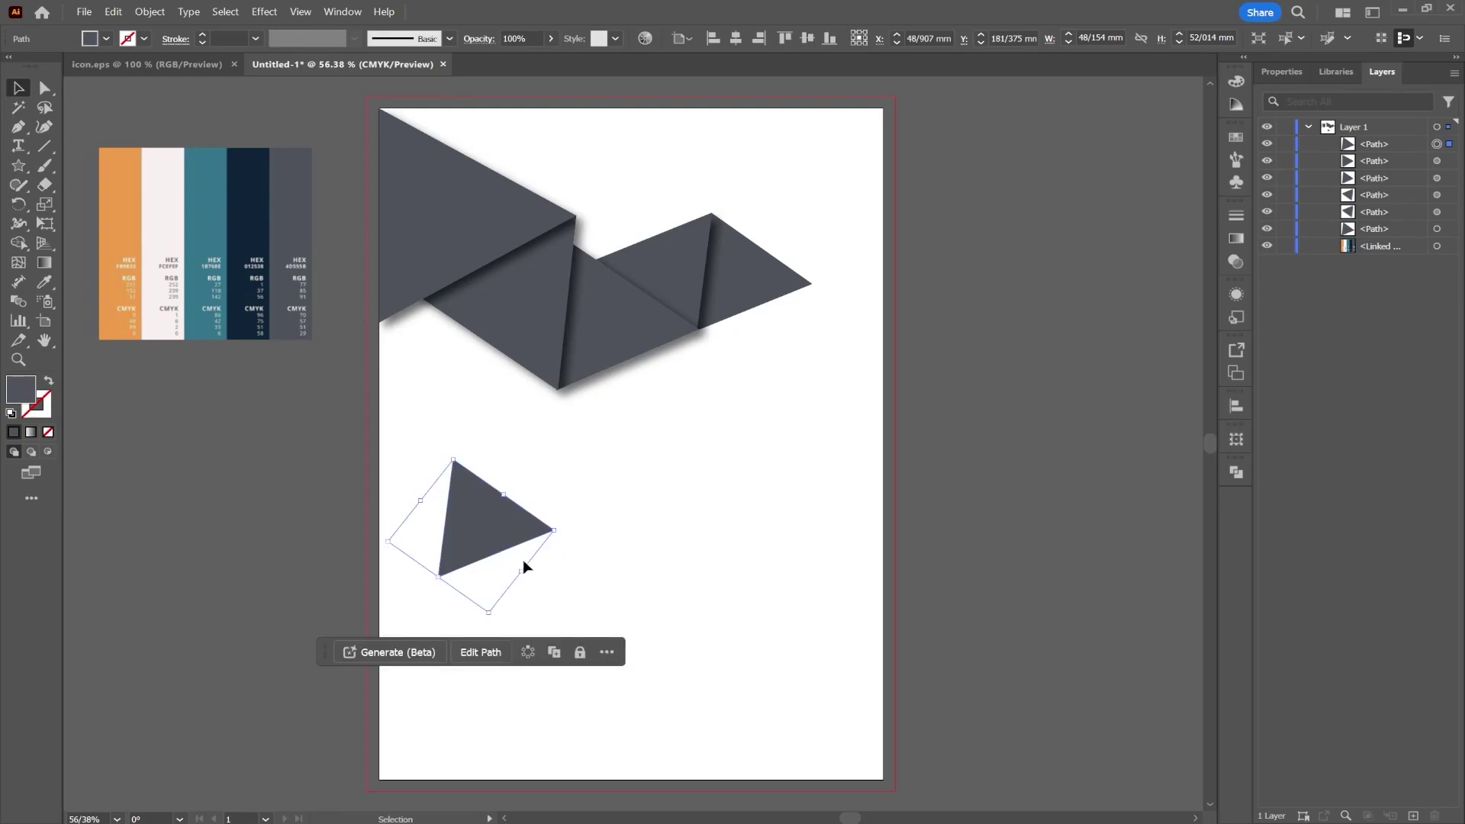
pyautogui.click(637, 511)
pyautogui.click(478, 525)
pyautogui.click(575, 483)
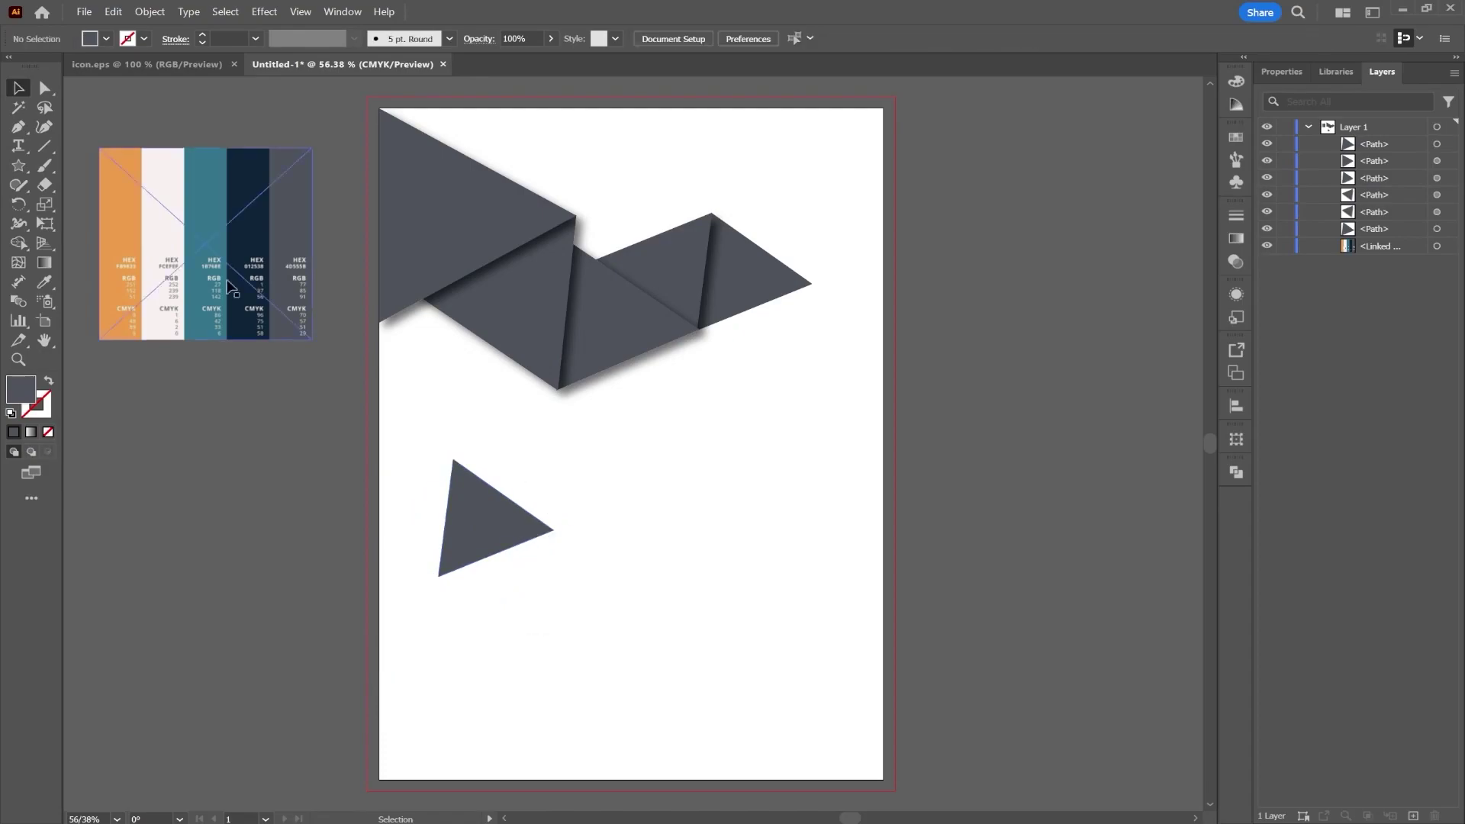
# Step: Draw a rectangle overlapping the right part of the loose triangle and reduce its height, making it about 57.5 by 49.7 mm
pyautogui.click(18, 166)
pyautogui.click(68, 166)
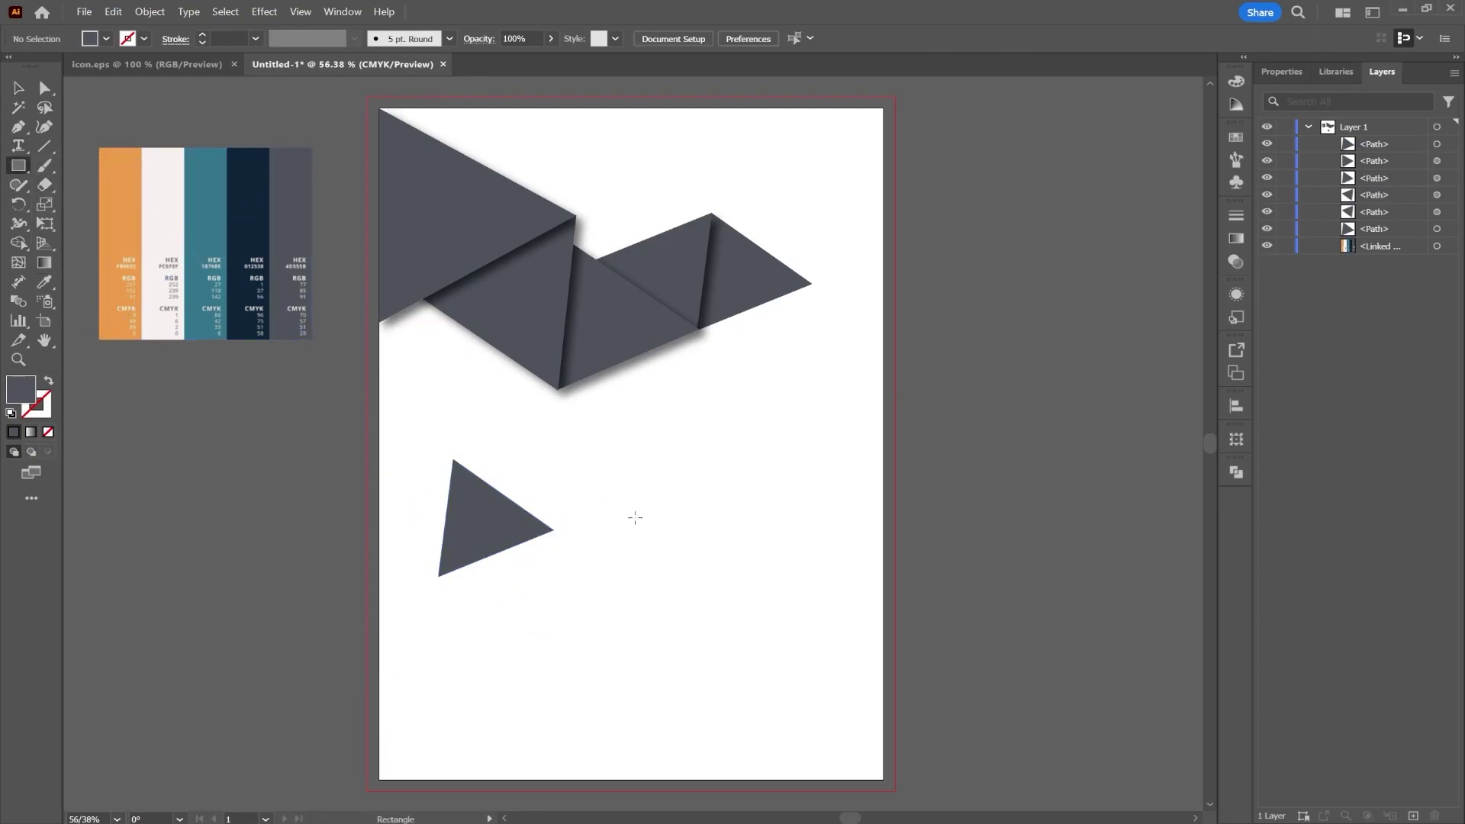
pyautogui.moveTo(624, 472); pyautogui.dragTo(486, 601)
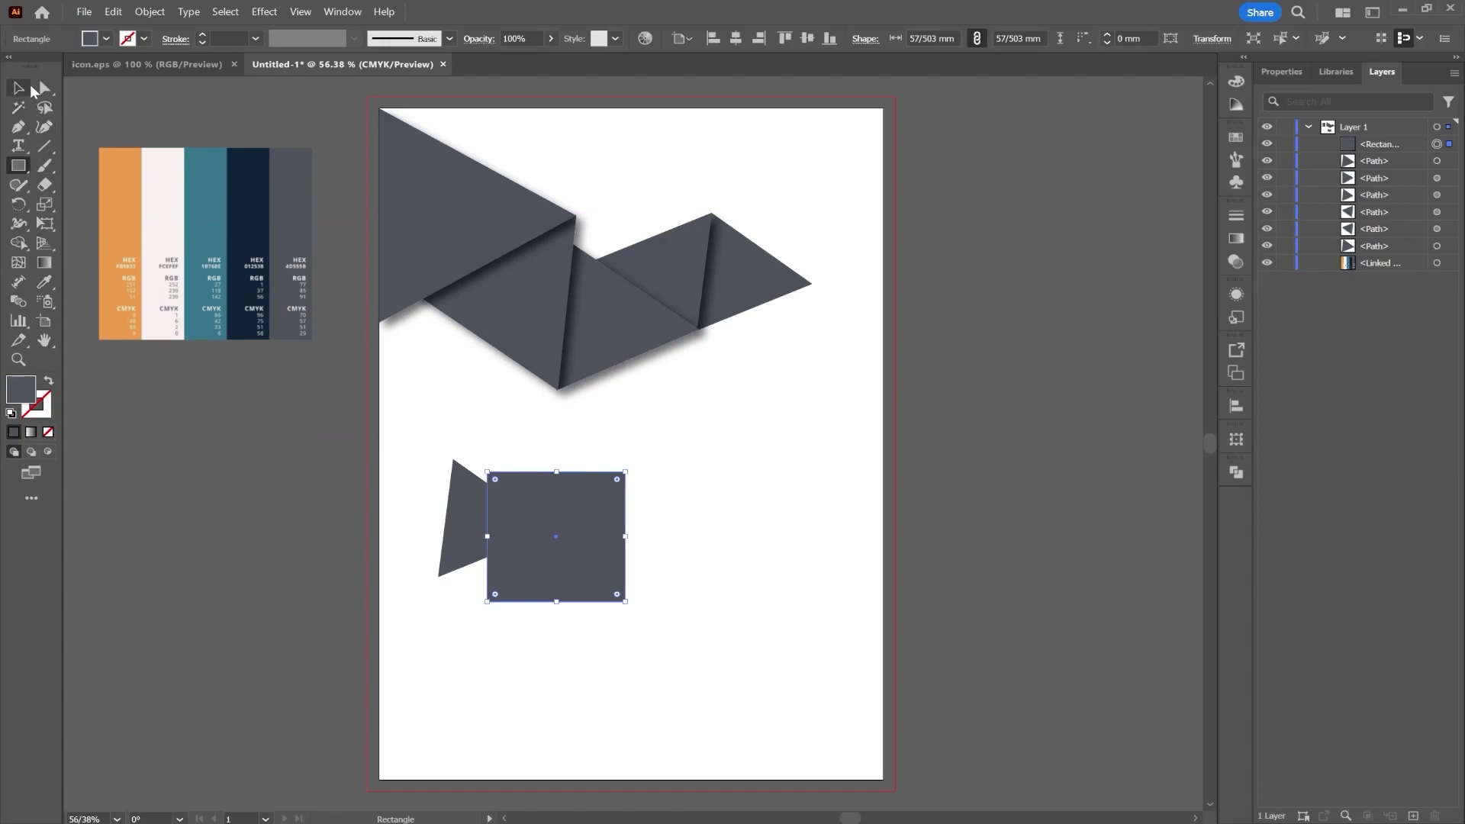
pyautogui.moveTo(557, 601); pyautogui.dragTo(563, 584)
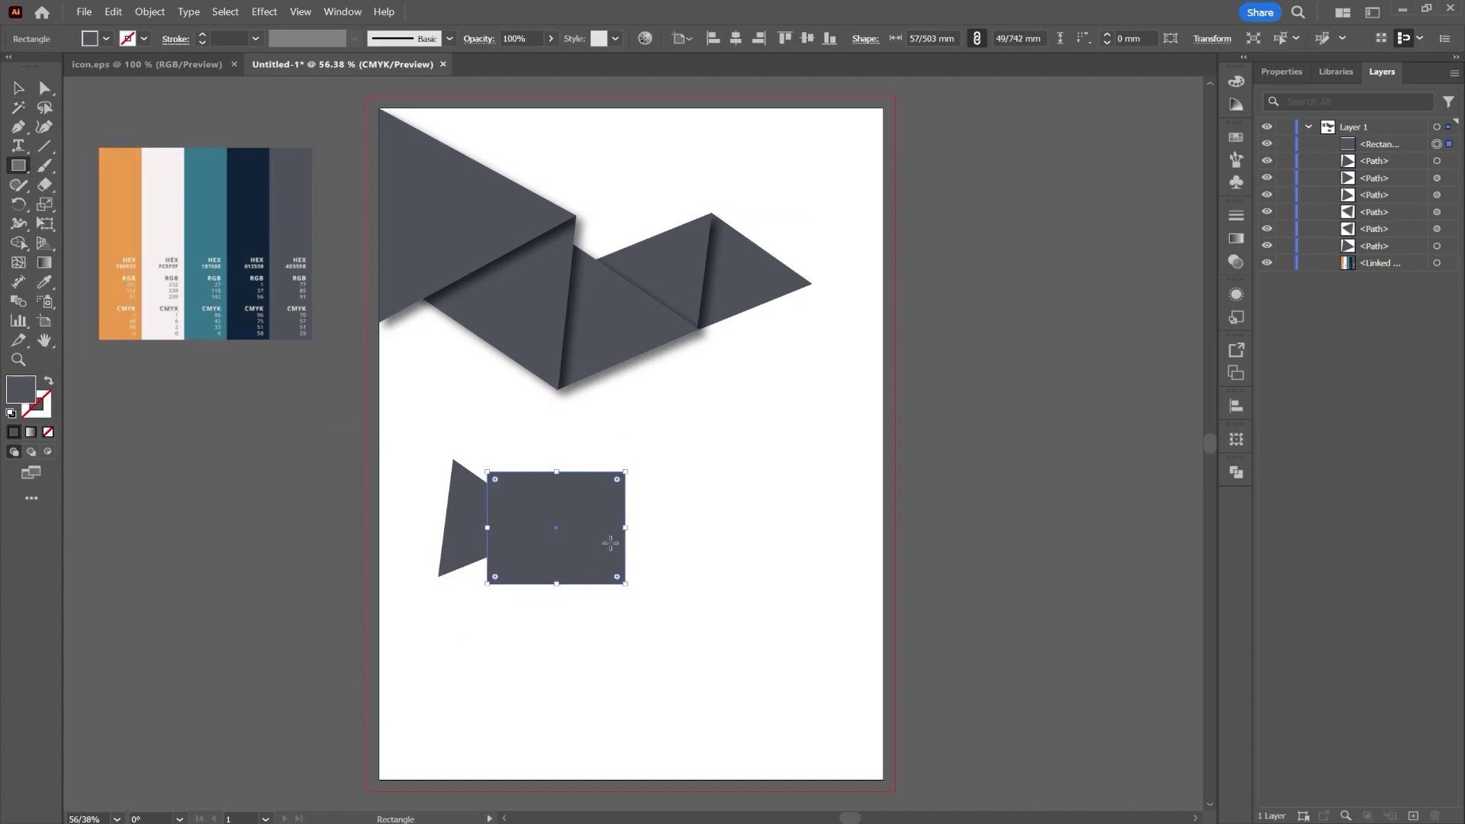
# Step: Widen the rectangle beside the loose triangle to about 63.5 mm
pyautogui.moveTo(627, 532); pyautogui.dragTo(640, 532)
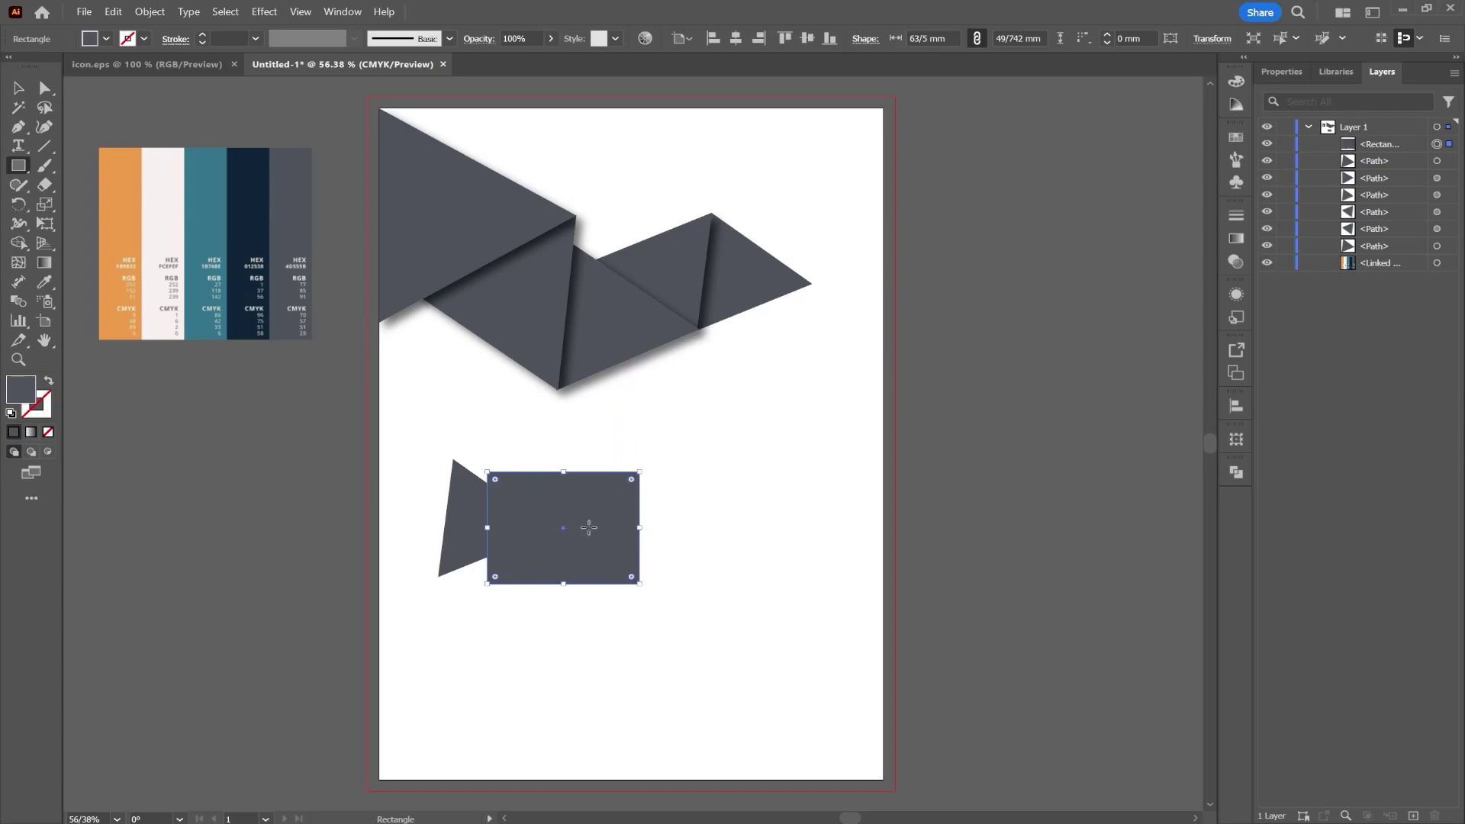
pyautogui.click(18, 87)
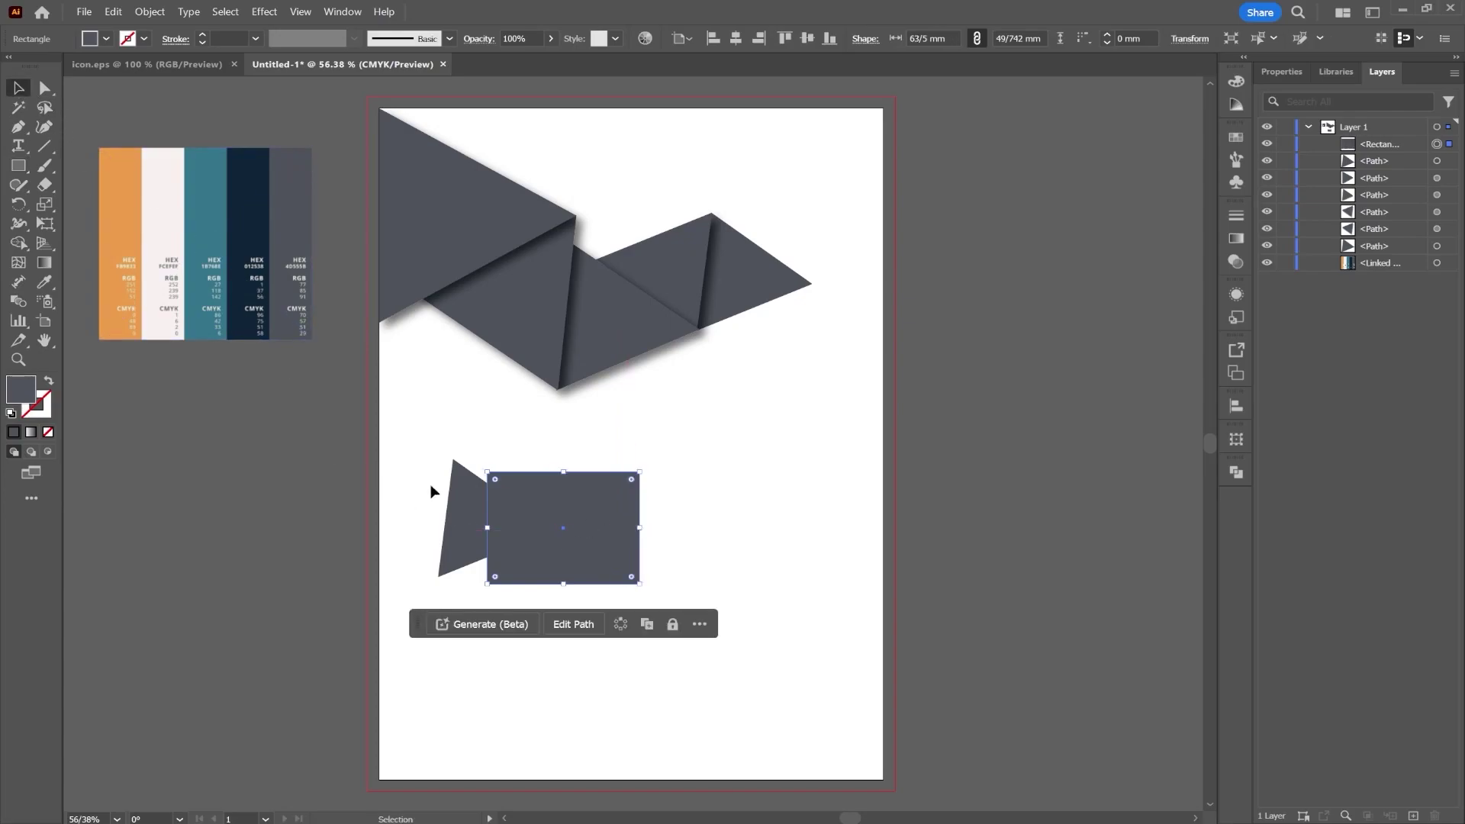
# Step: Recolour the loose triangle with the palette's teal and turn it into an unfilled outline with a 4 pt stroke
pyautogui.click(453, 502)
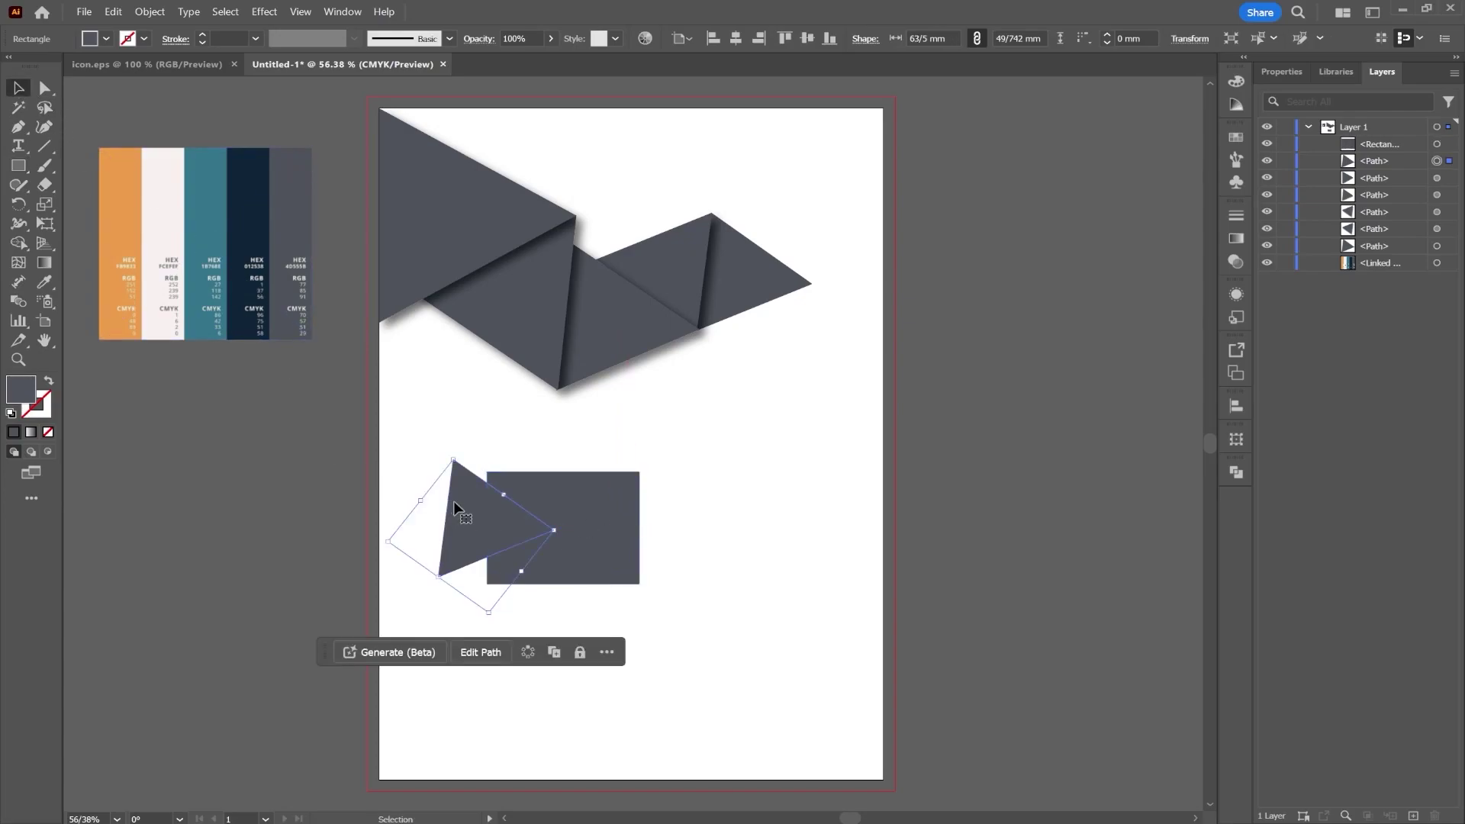
pyautogui.click(44, 281)
pyautogui.click(217, 228)
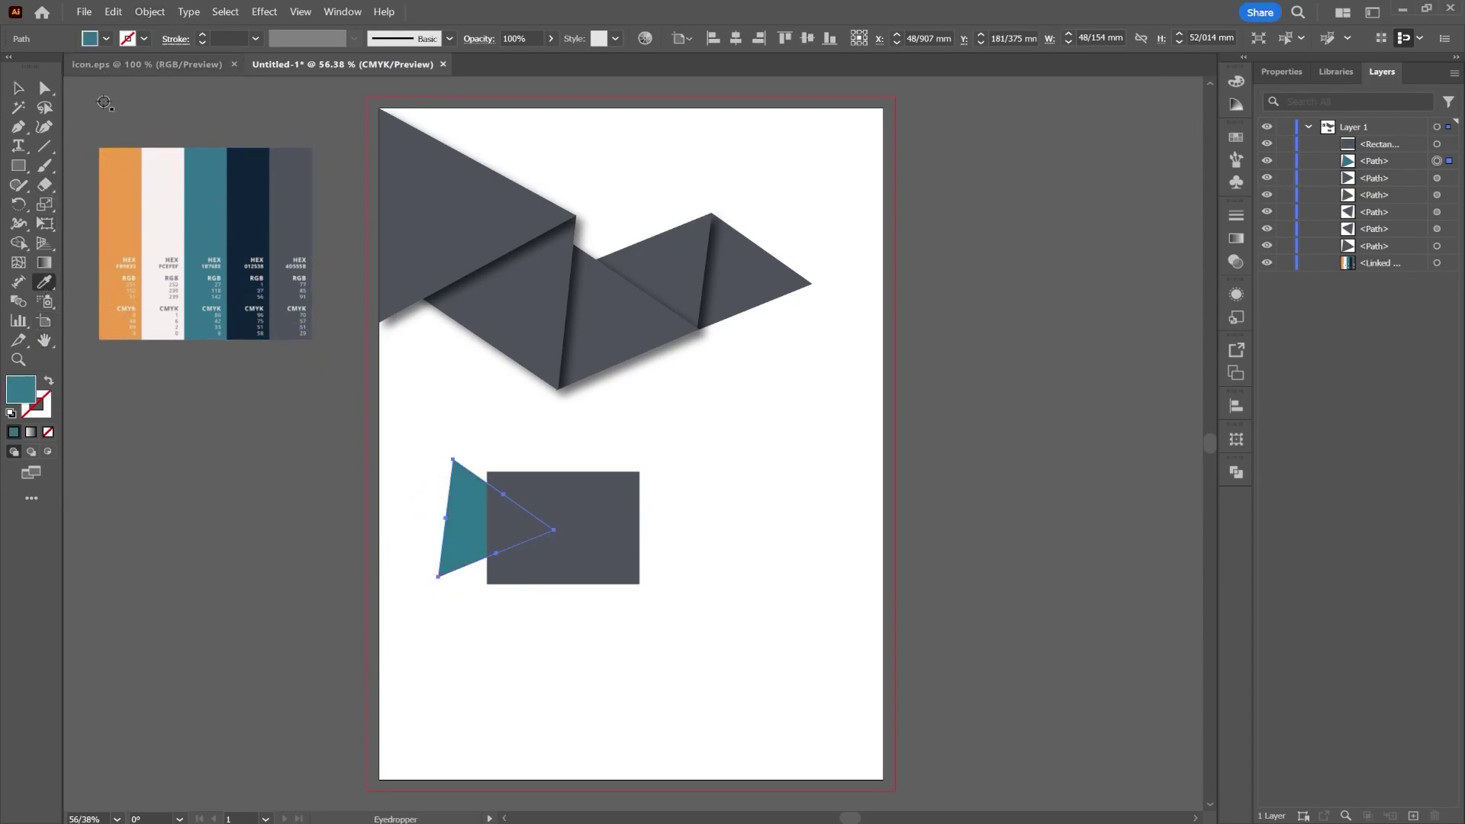
pyautogui.click(49, 383)
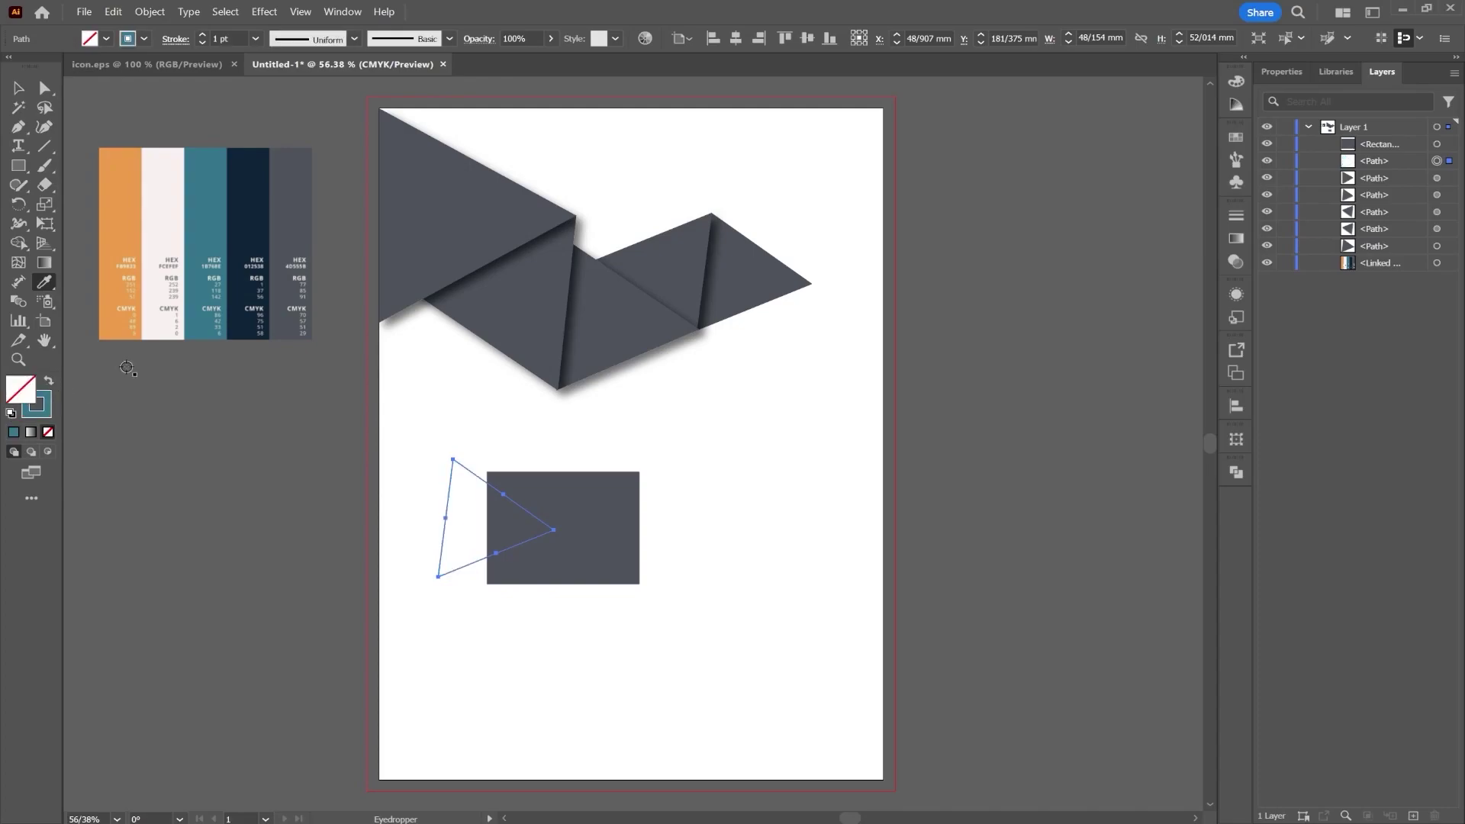
pyautogui.click(205, 35)
pyautogui.click(204, 34)
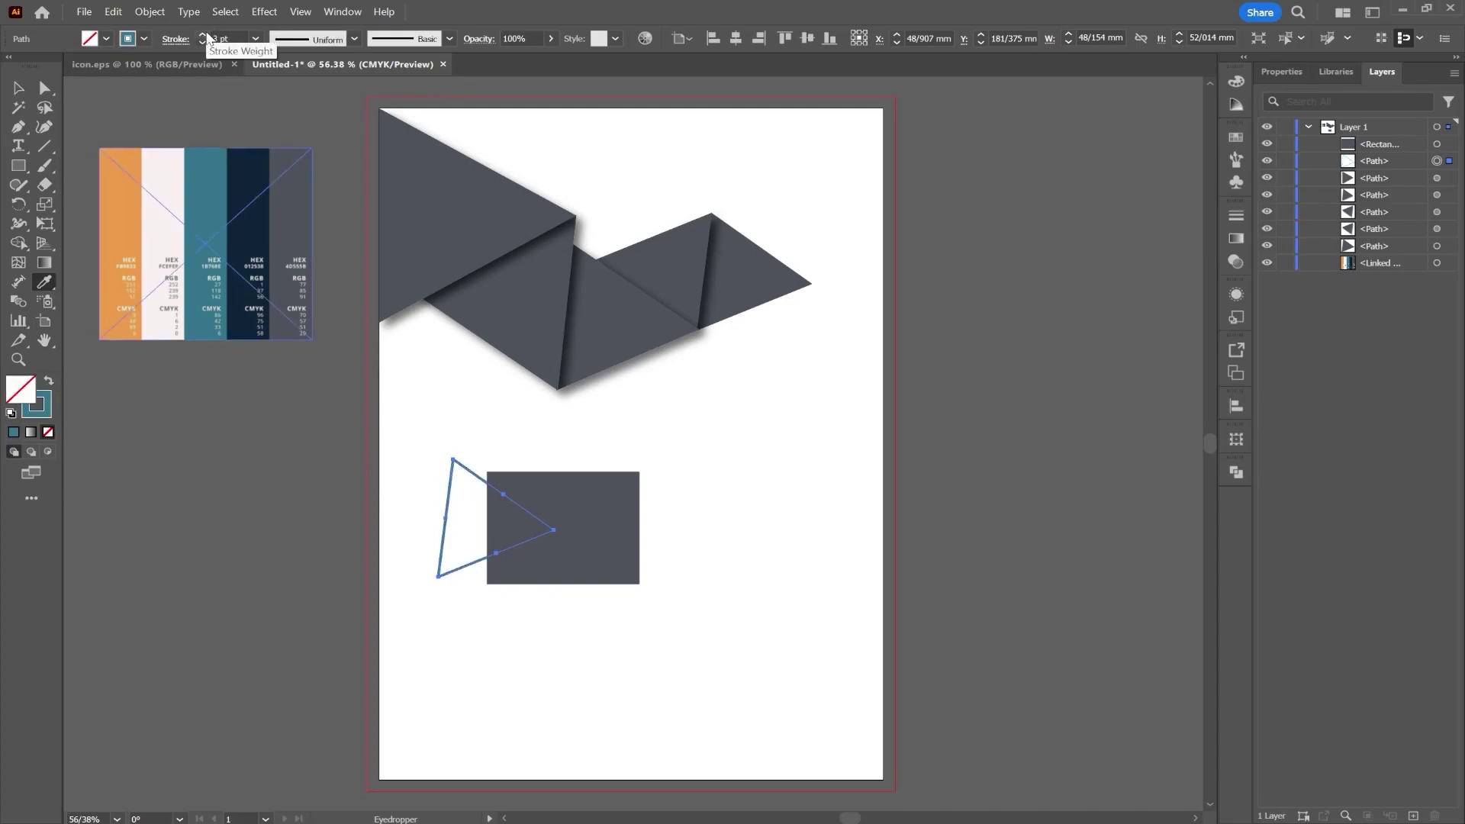
pyautogui.click(204, 34)
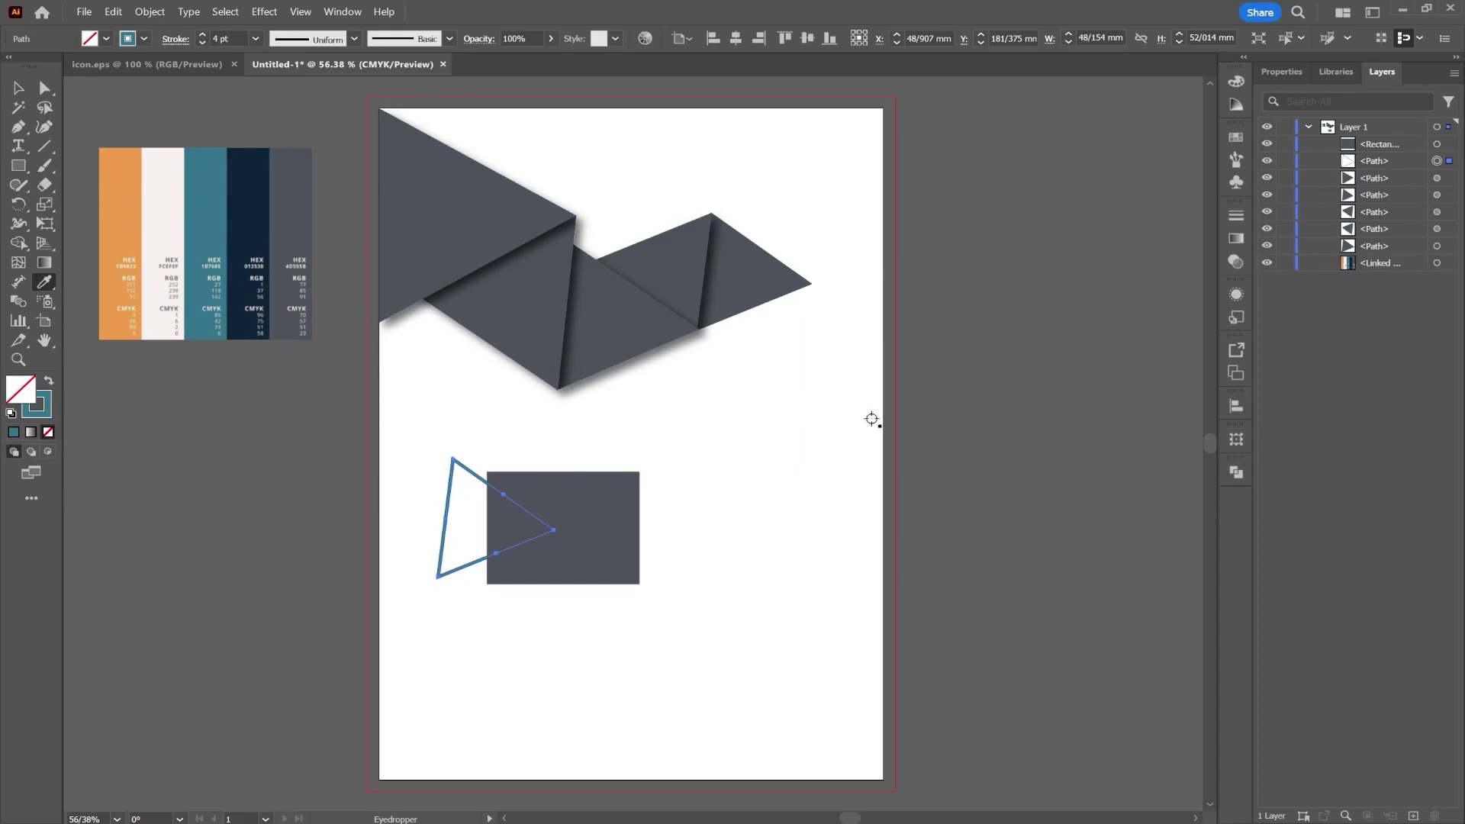
pyautogui.click(18, 88)
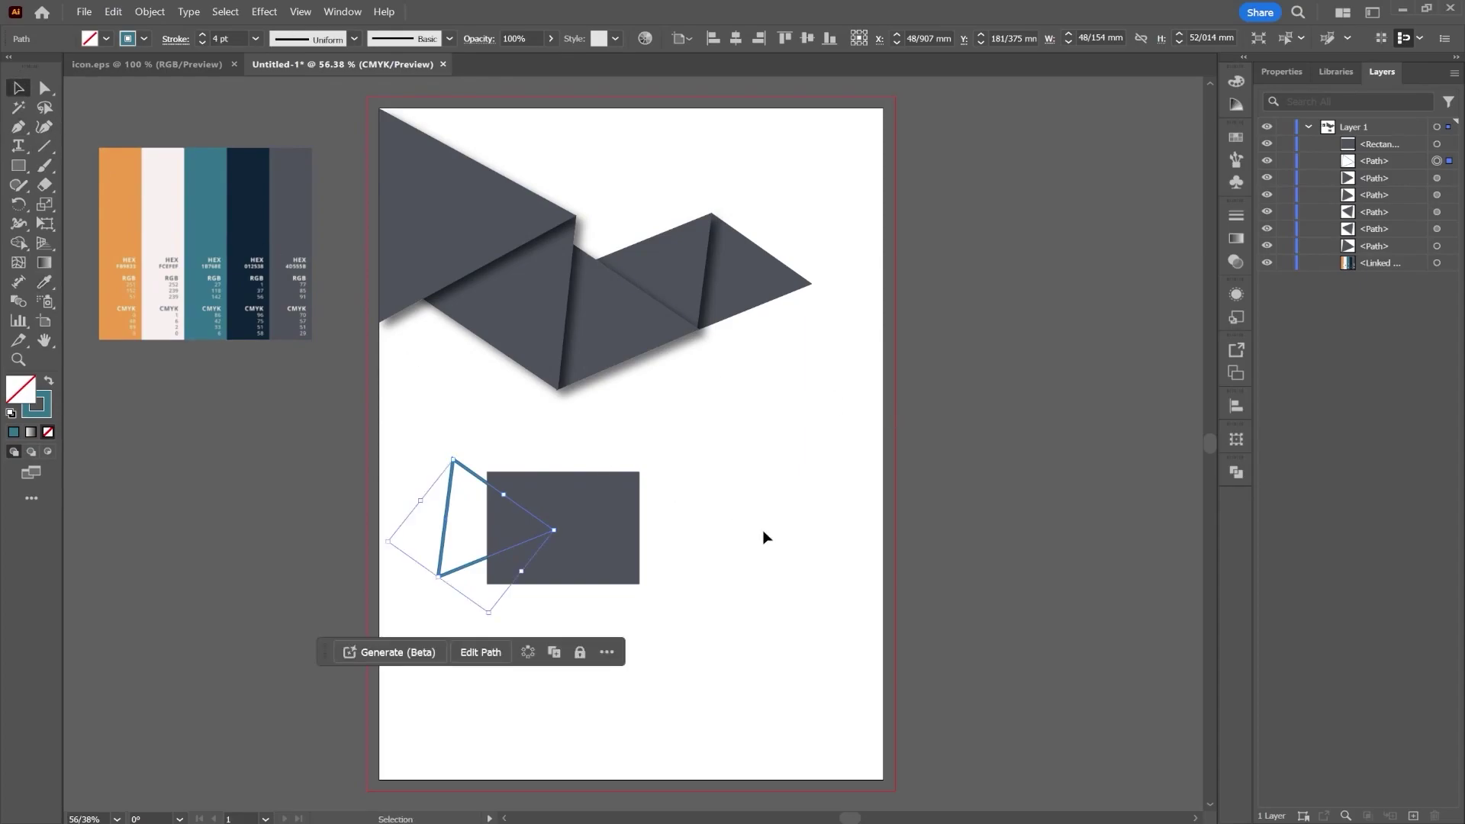
# Step: Reposition the outlined triangle and the rectangle further up and left on the artboard, keeping the rectangle overlapping the triangle's lower right
pyautogui.click(687, 538)
pyautogui.moveTo(451, 510); pyautogui.dragTo(425, 472)
pyautogui.moveTo(608, 537); pyautogui.dragTo(566, 529)
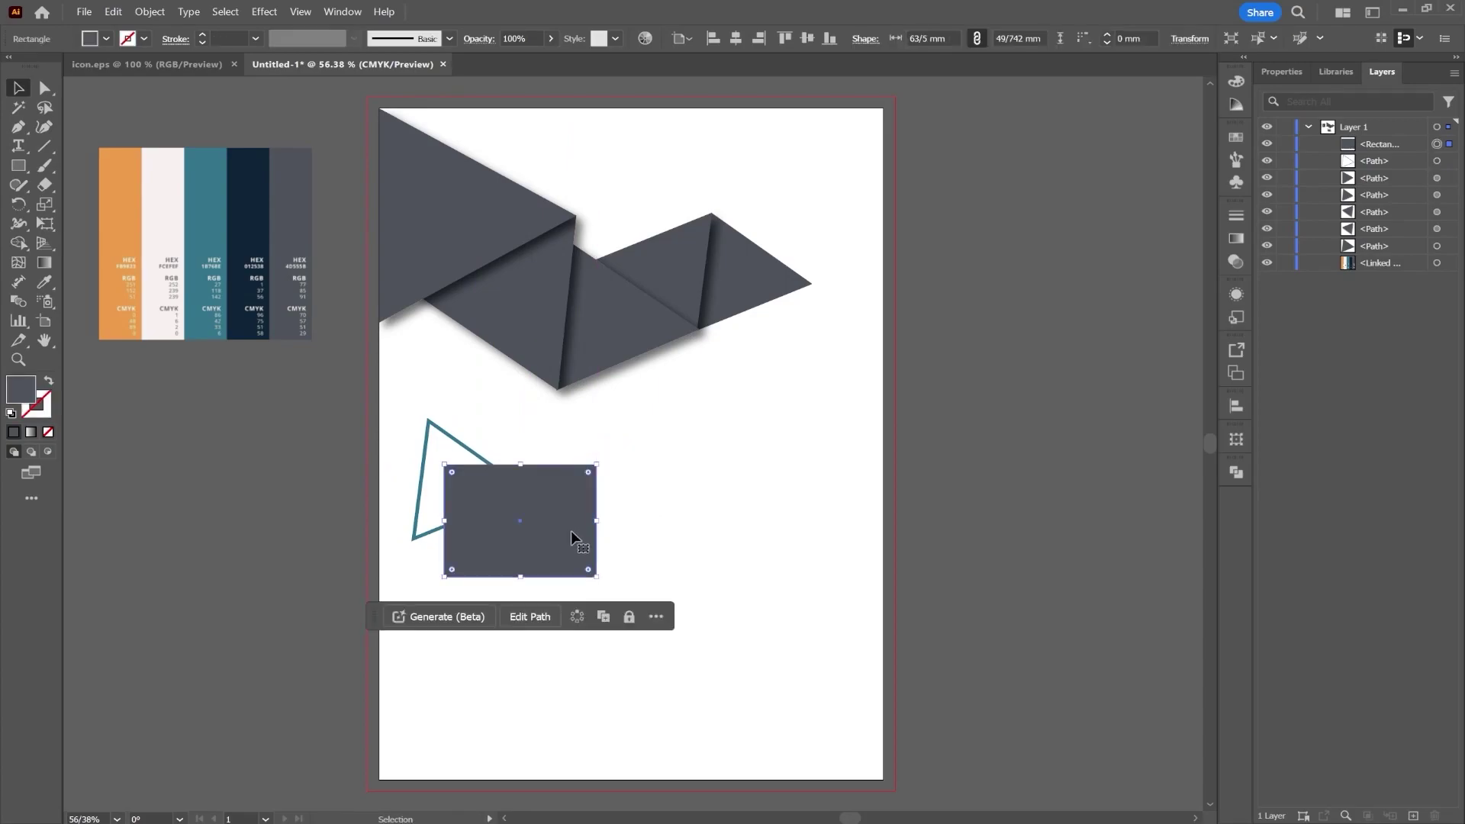
pyautogui.click(659, 523)
# Step: Duplicate the triangle-and-rectangle pair horizontally, placing the copy in the right half of the artboard
pyautogui.moveTo(463, 521); pyautogui.dragTo(406, 564)
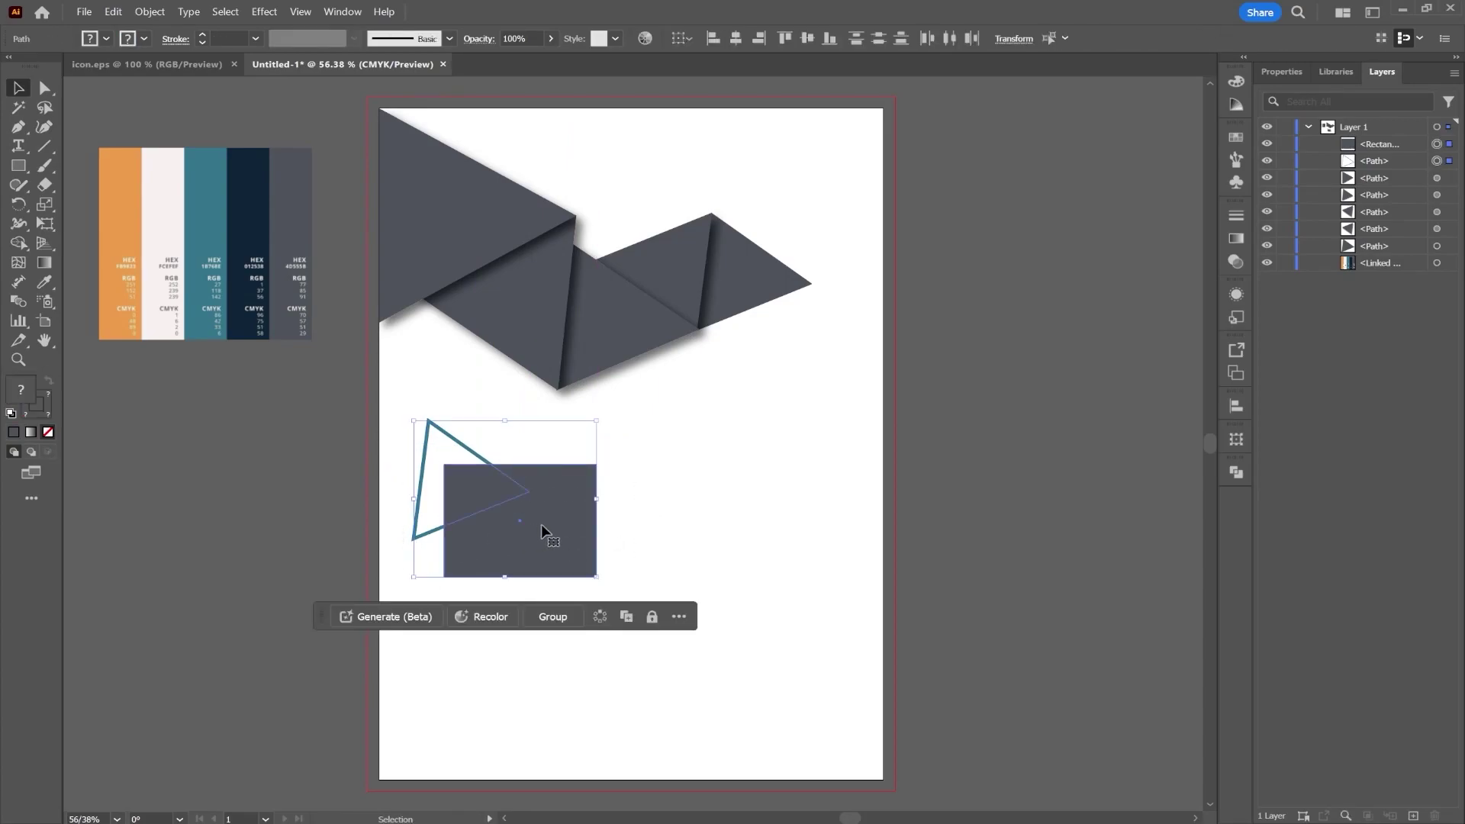
pyautogui.moveTo(541, 503); pyautogui.dragTo(778, 503)
pyautogui.click(703, 661)
# Step: Scale the pairs down to rectangles of about 56.4 by 44.2 mm and duplicate the row below, forming a two-by-two grid
pyautogui.moveTo(450, 469); pyautogui.dragTo(419, 446)
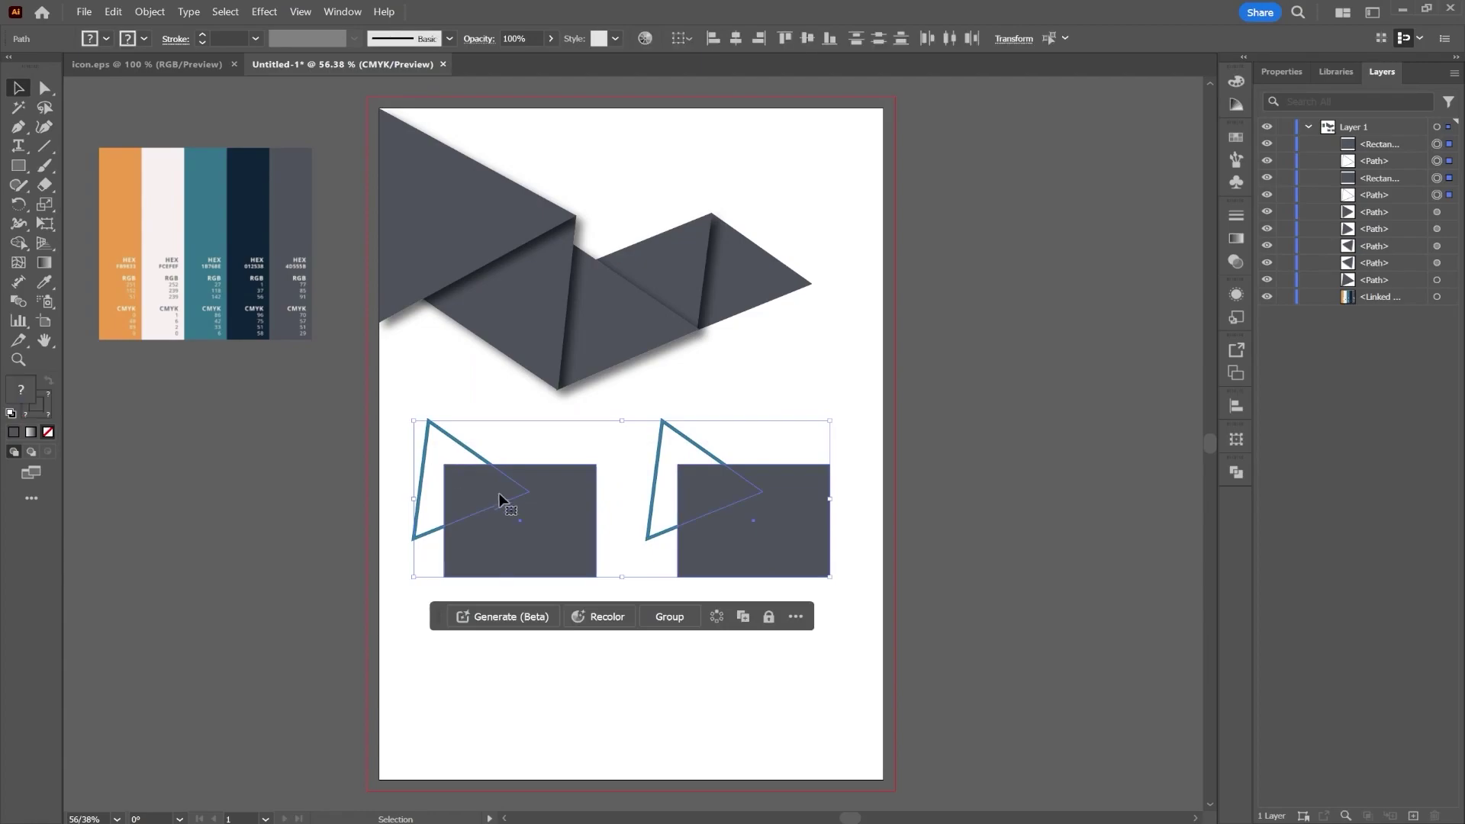
pyautogui.click(560, 516)
pyautogui.moveTo(404, 428); pyautogui.dragTo(403, 425)
pyautogui.moveTo(552, 515); pyautogui.dragTo(396, 717)
pyautogui.moveTo(828, 422); pyautogui.dragTo(785, 456)
pyautogui.moveTo(740, 548); pyautogui.dragTo(768, 509)
pyautogui.click(962, 504)
# Step: Shift the right column of triangle-and-rectangle pairs slightly toward the artboard's right edge
pyautogui.moveTo(448, 599); pyautogui.dragTo(543, 498)
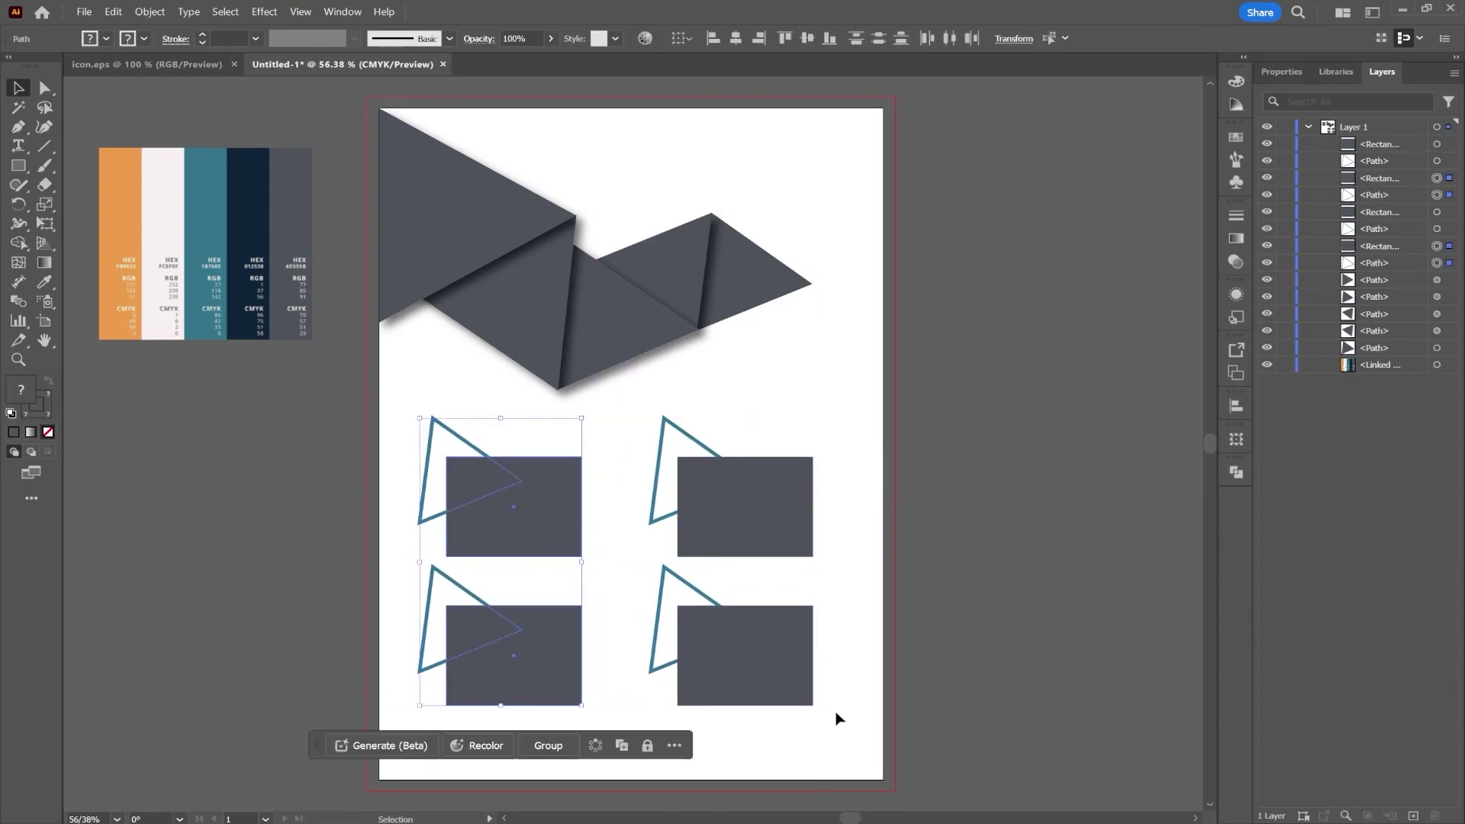
pyautogui.moveTo(687, 447); pyautogui.dragTo(786, 478)
pyautogui.click(950, 438)
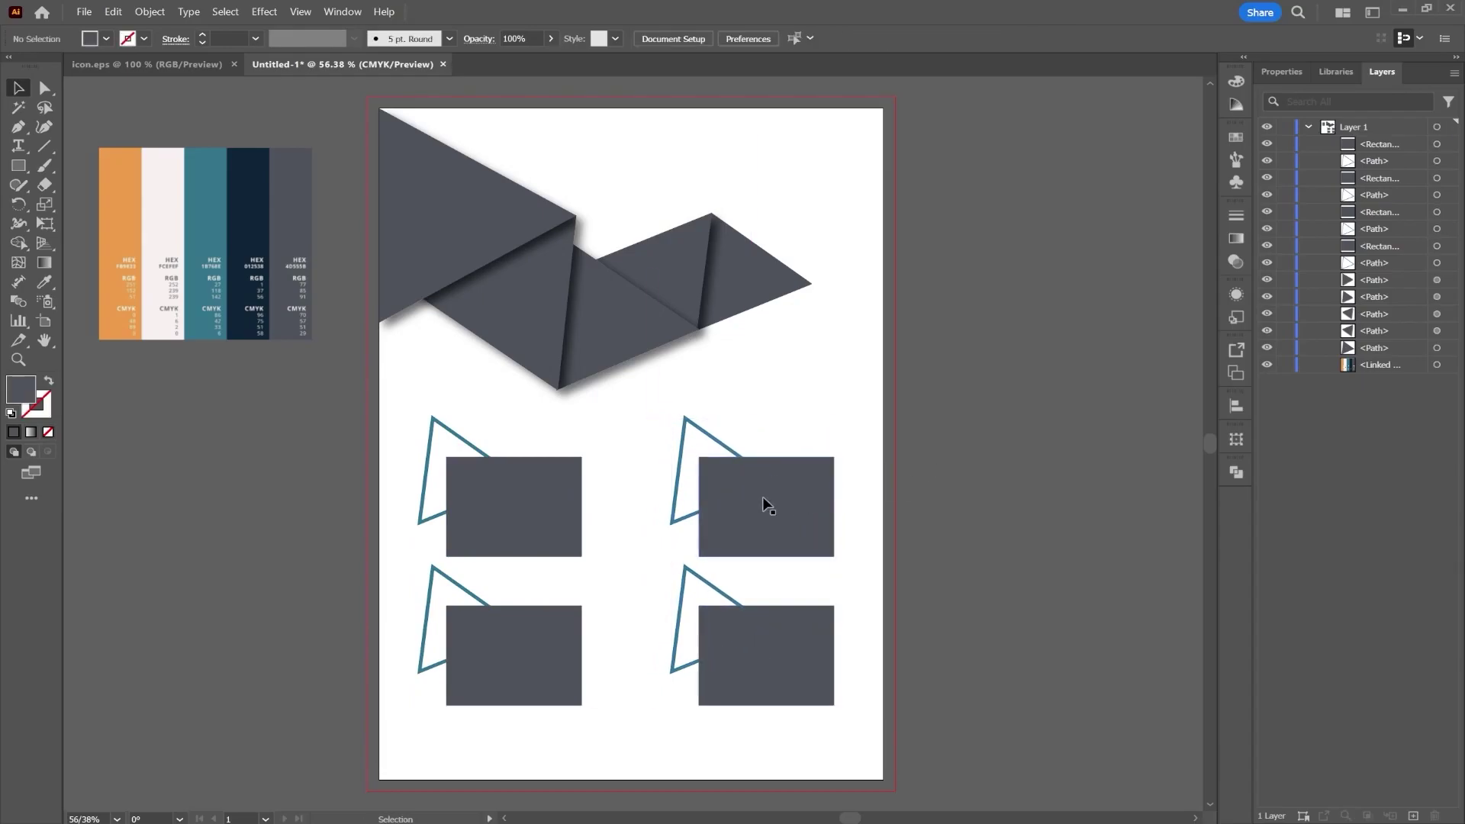
# Step: Switch to the icon.eps document and copy the three classroom photos and the family photo
pyautogui.click(175, 63)
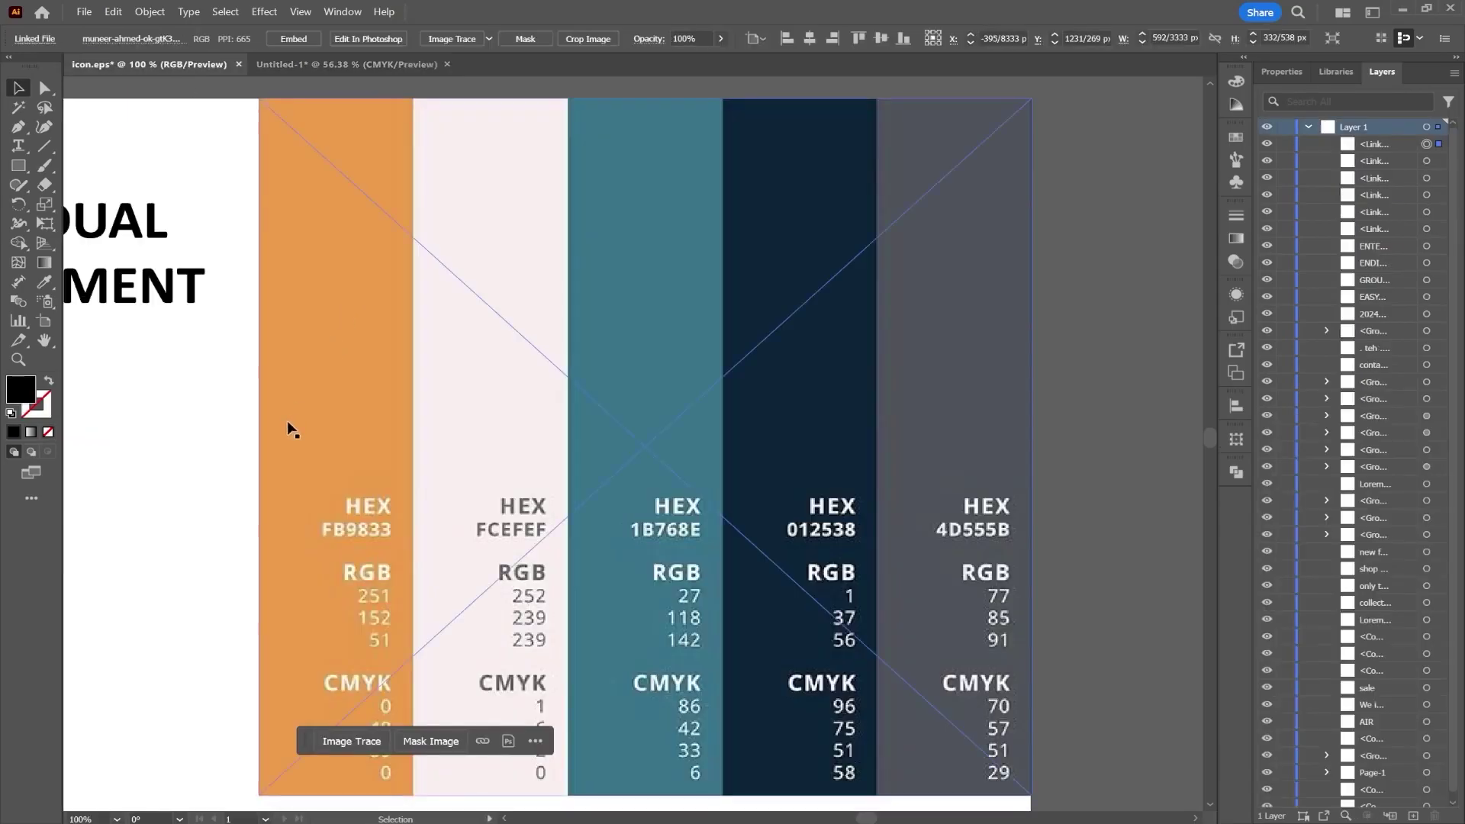
pyautogui.scroll(-2, 287, 420)
pyautogui.moveTo(657, 334); pyautogui.dragTo(1112, 267)
pyautogui.moveTo(564, 380); pyautogui.dragTo(1034, 282)
pyautogui.moveTo(559, 316); pyautogui.dragTo(869, 322)
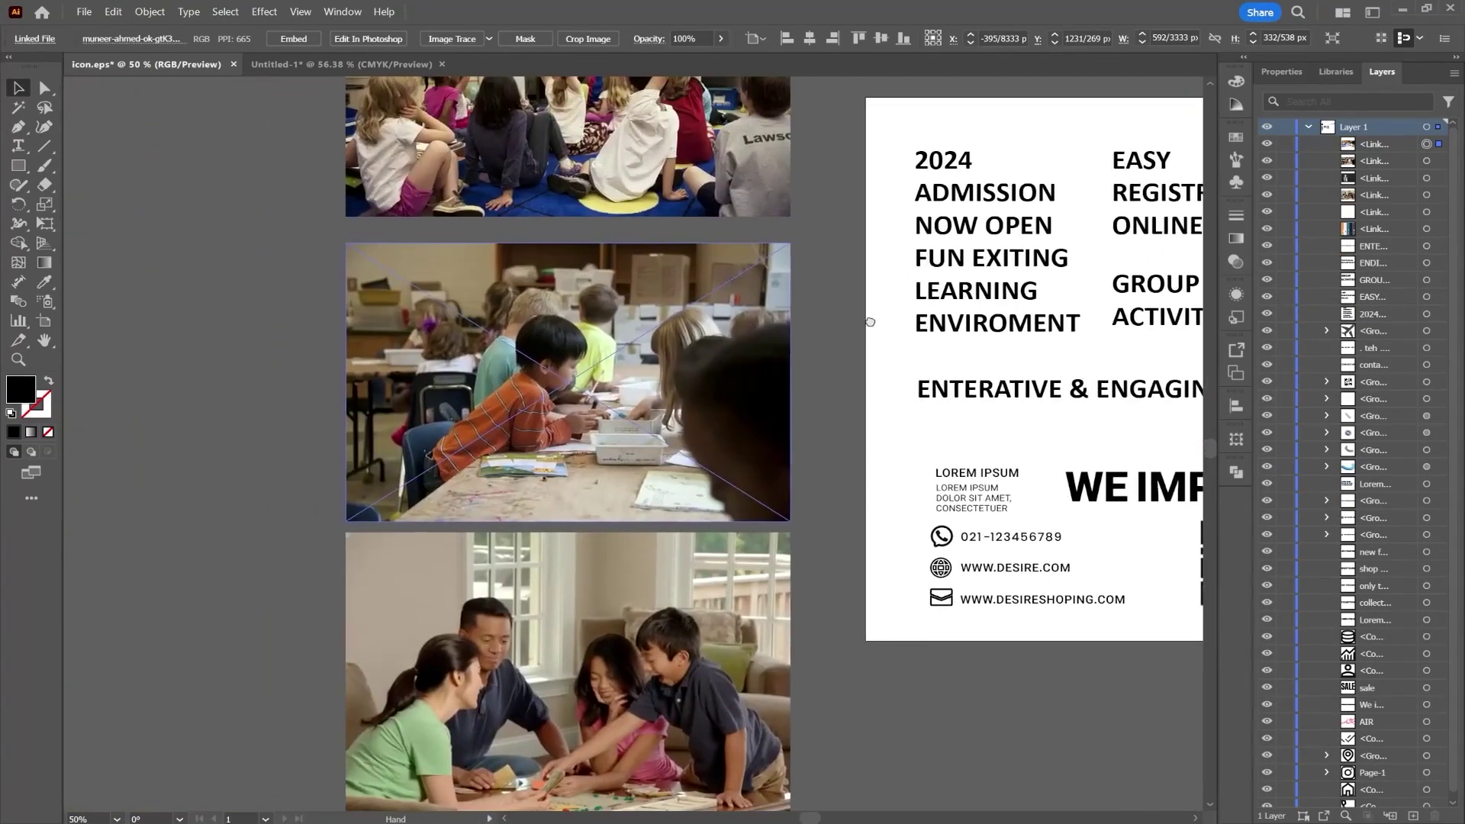
pyautogui.scroll(-2, 759, 421)
pyautogui.moveTo(626, 730); pyautogui.dragTo(628, 726)
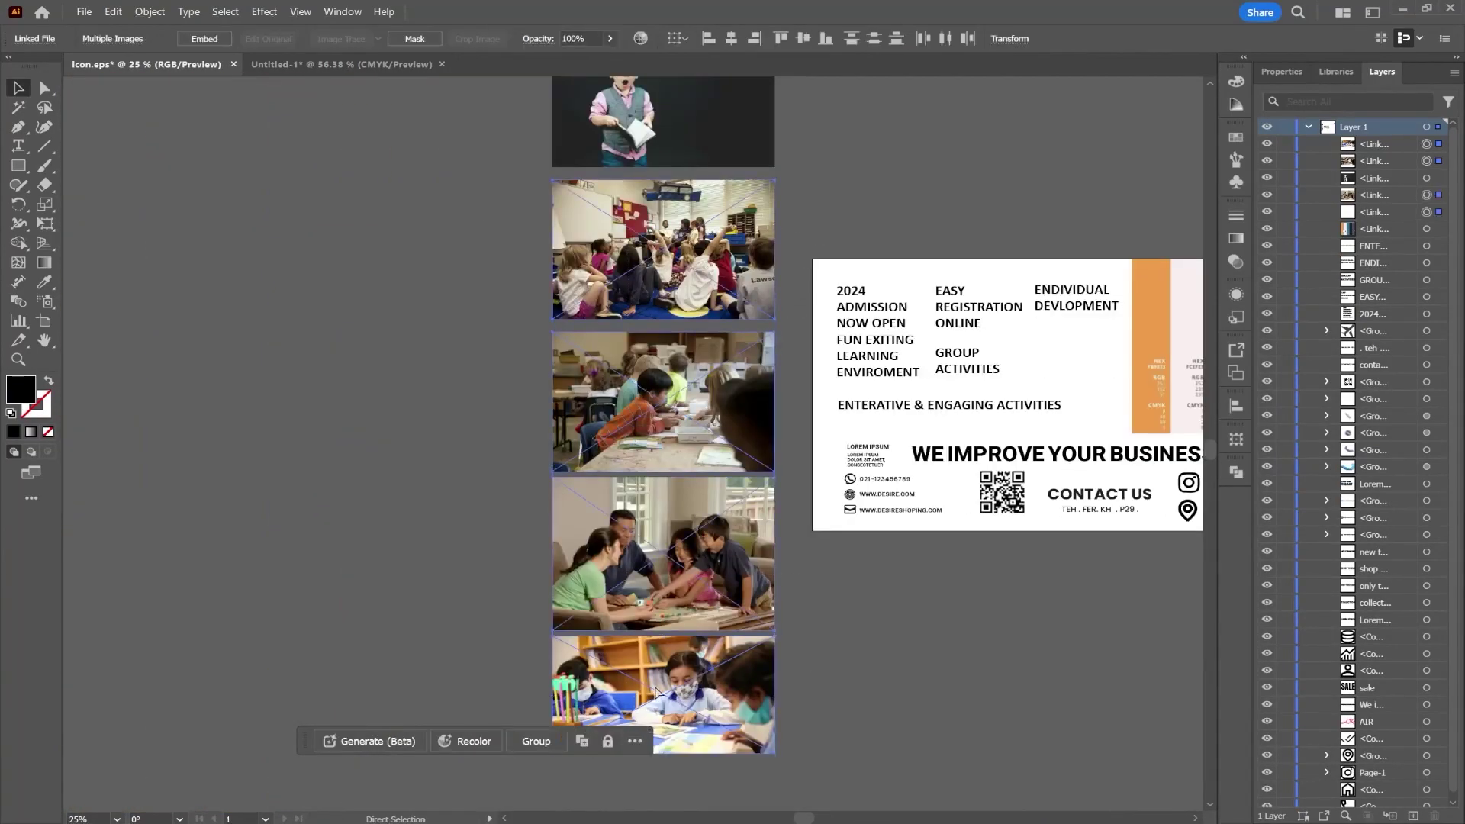
# Step: Paste the four photos into the layout document, scale them down together and place them in a column just right of the artboard
pyautogui.click(396, 67)
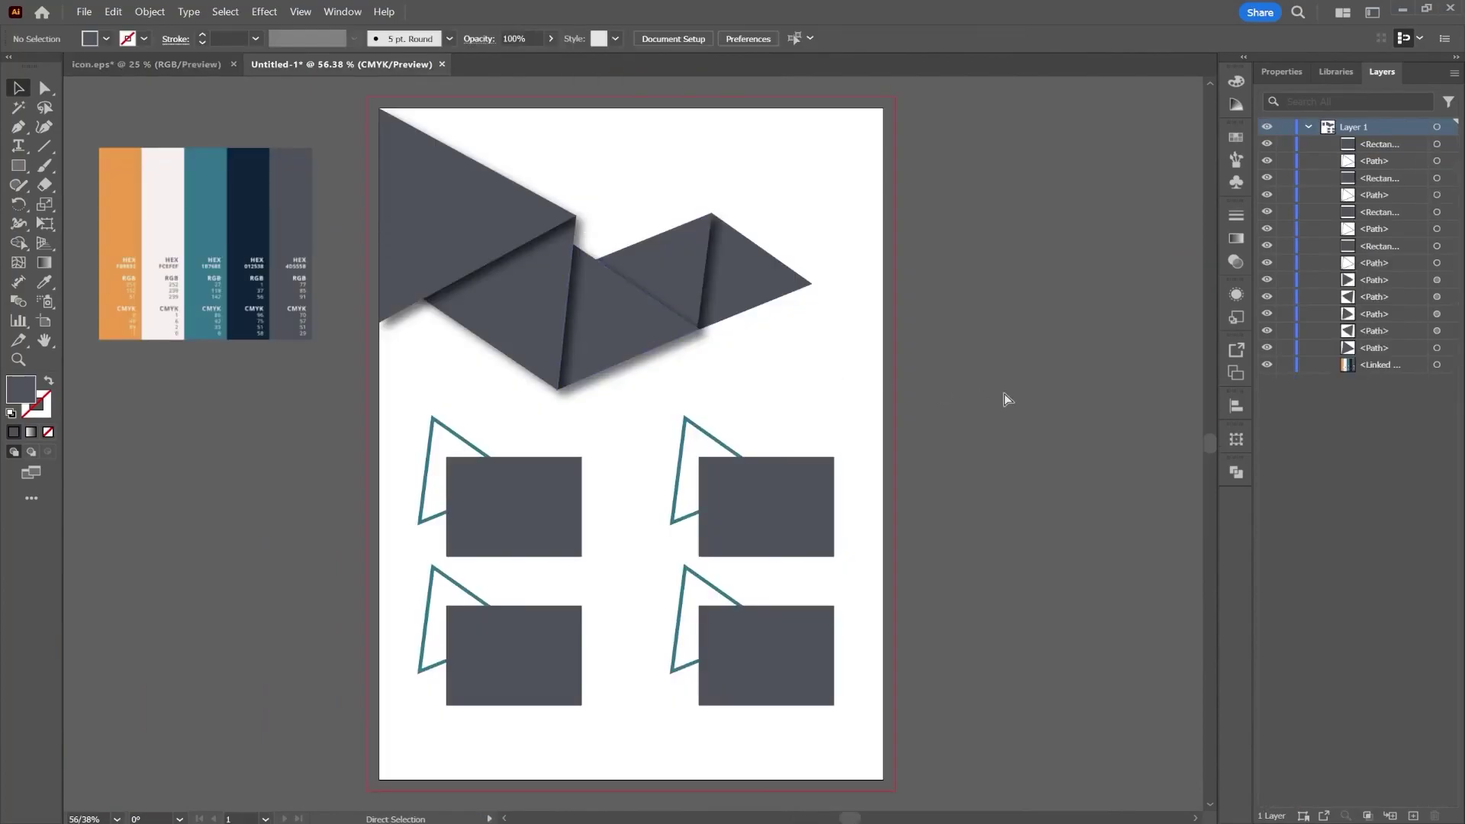
pyautogui.moveTo(881, 358); pyautogui.dragTo(1196, 293)
pyautogui.scroll(-2, 1029, 375)
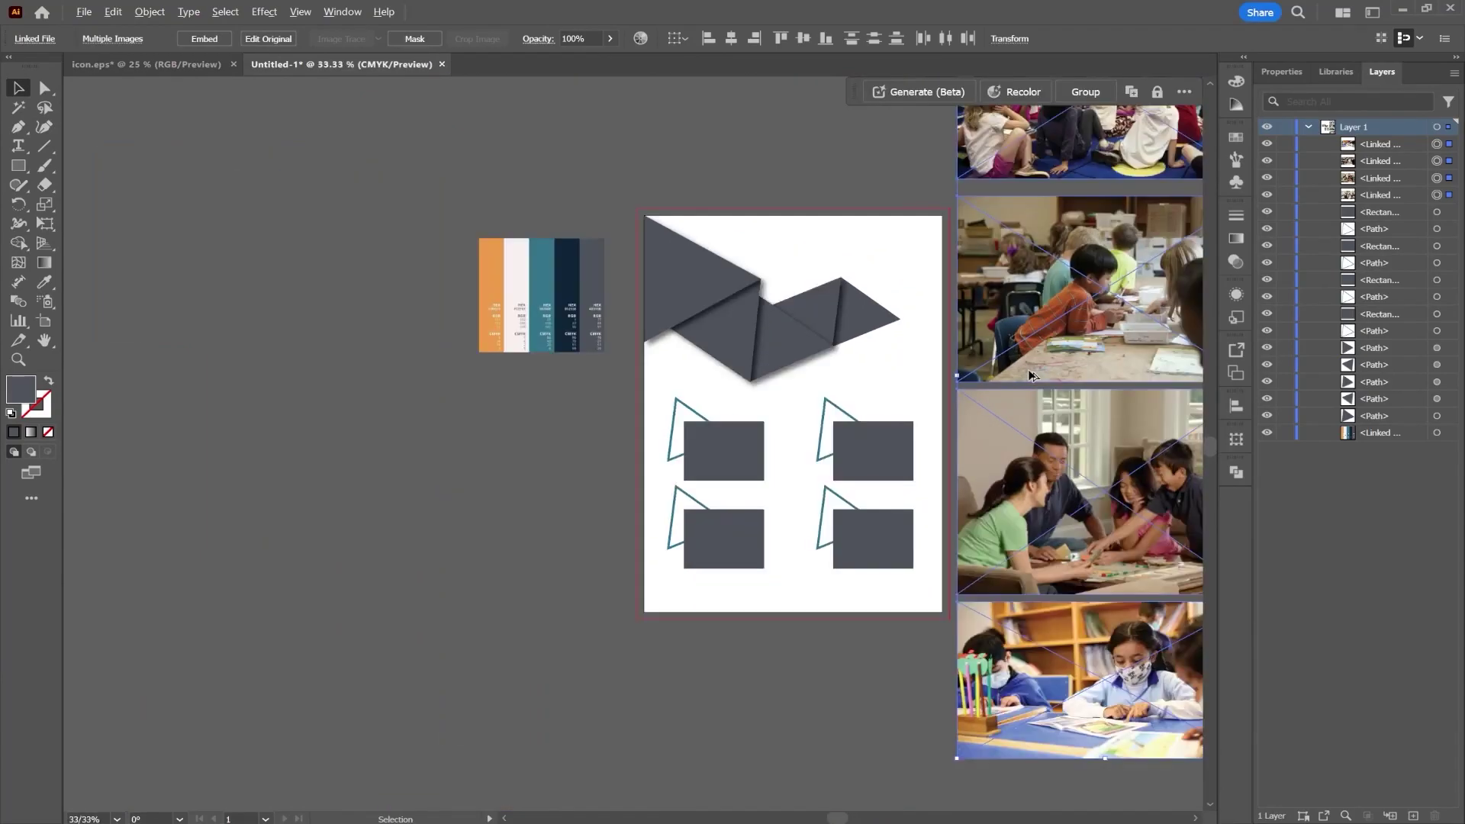
pyautogui.hscroll(3, 1029, 376)
pyautogui.moveTo(1035, 370); pyautogui.dragTo(855, 365)
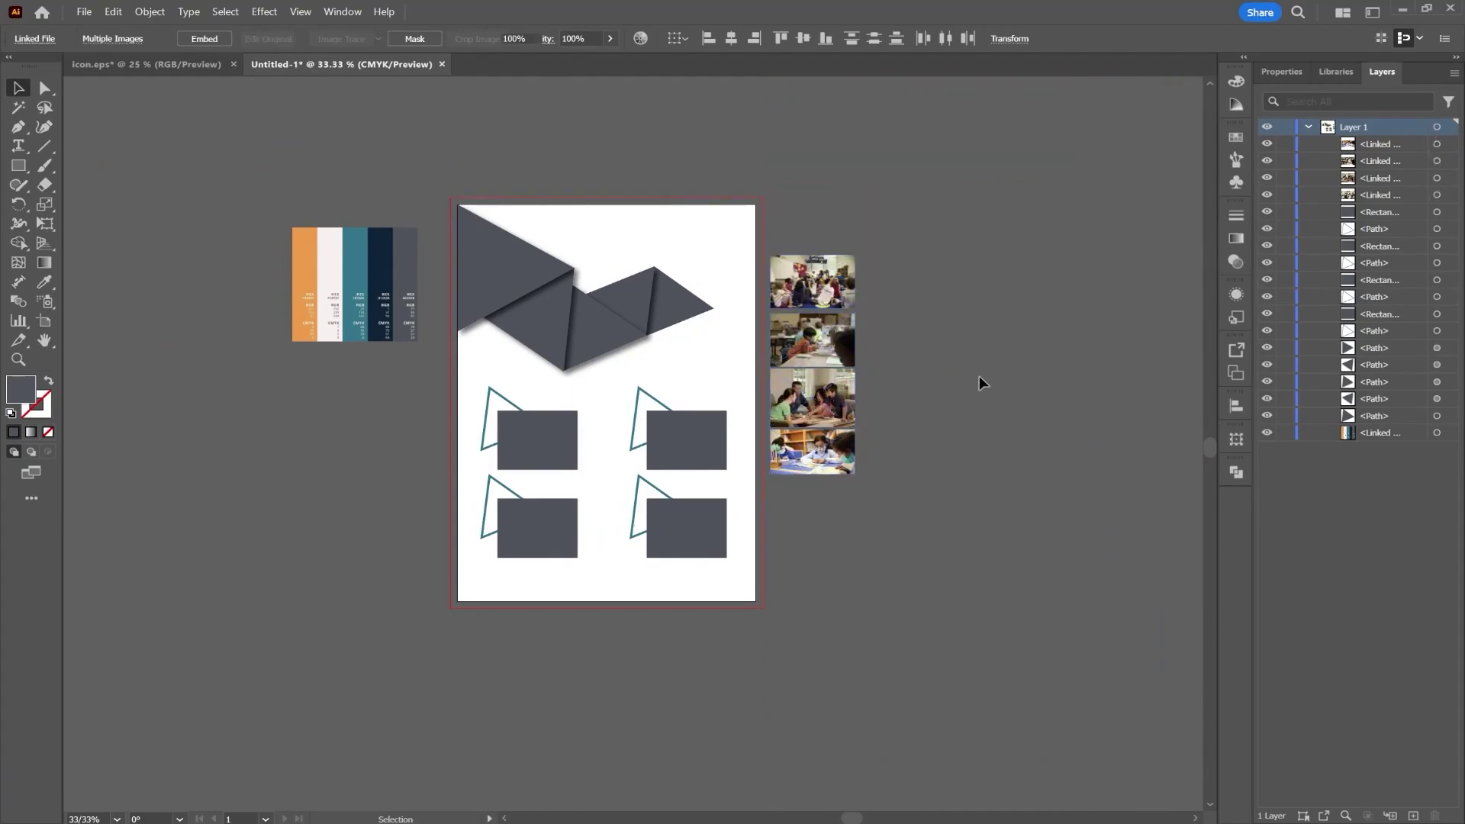
pyautogui.click(982, 383)
pyautogui.scroll(2, 687, 444)
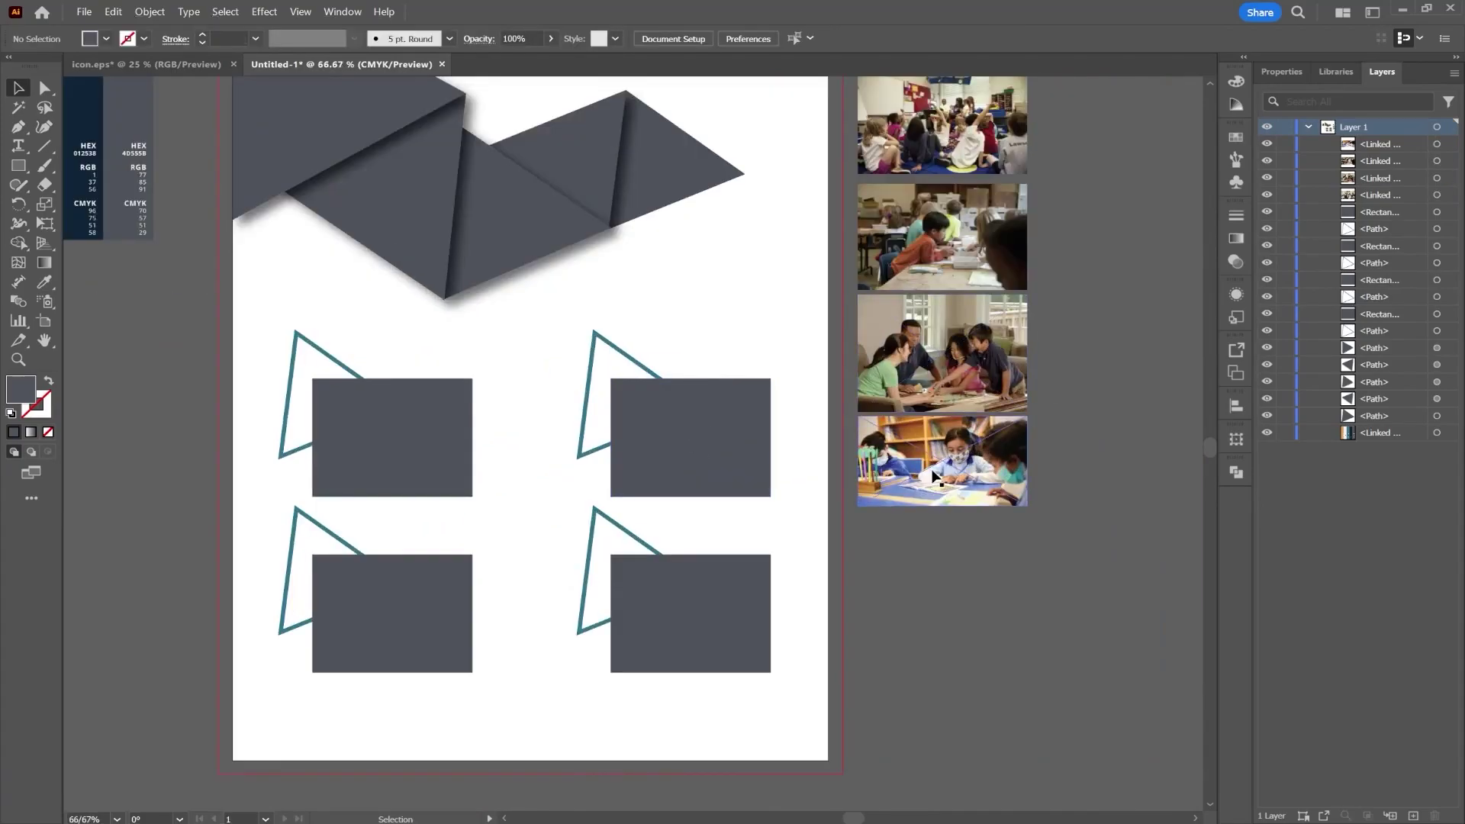
# Step: Place the photo of the masked girl over the lower-left rectangle and move it beneath that rectangle in Layer 1
pyautogui.moveTo(956, 463)
pyautogui.mouseDown()
pyautogui.moveTo(564, 521)
pyautogui.moveTo(414, 603)
pyautogui.mouseUp()
pyautogui.click(373, 658)
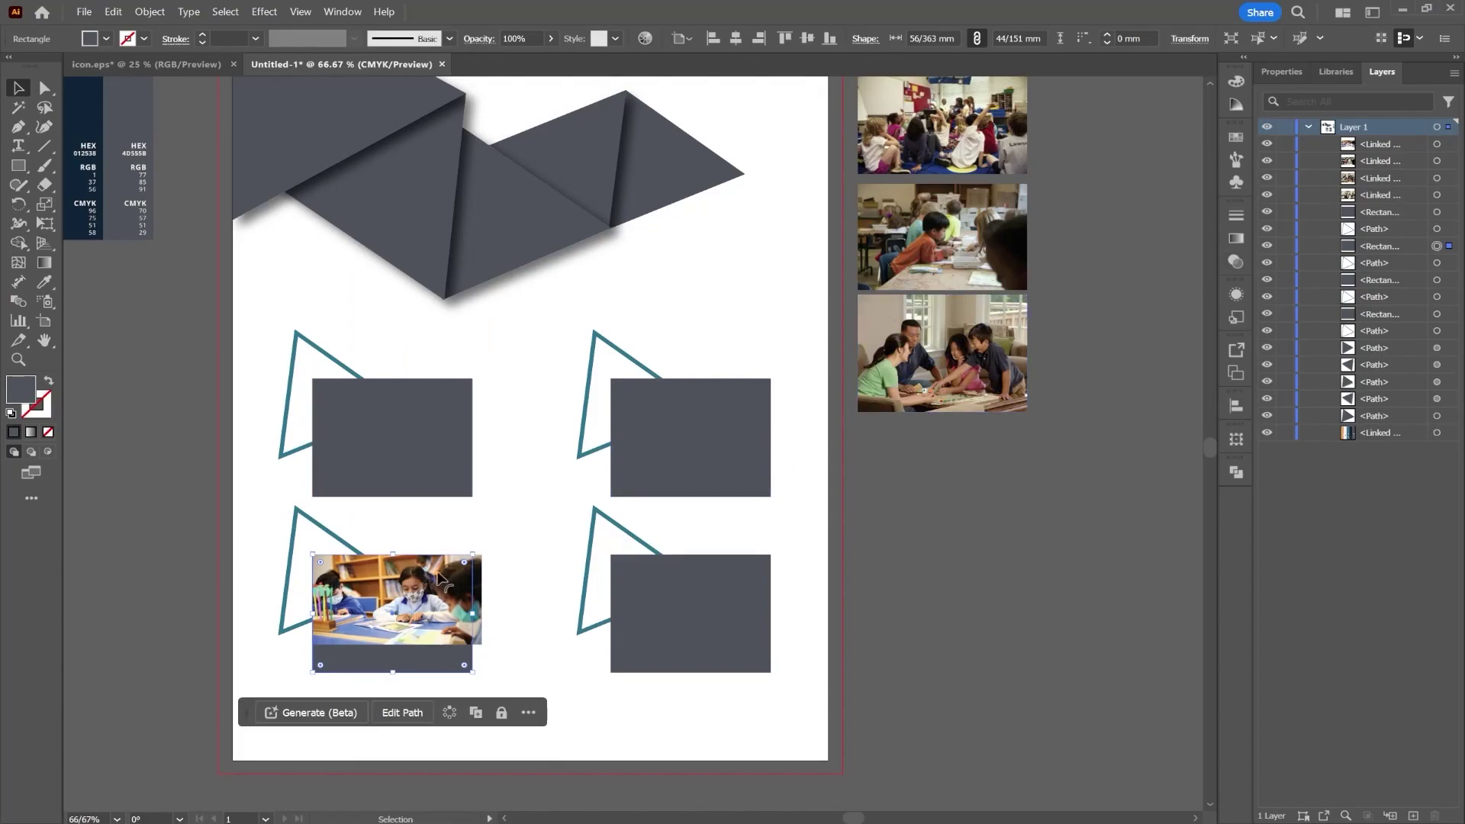
pyautogui.click(461, 572)
pyautogui.moveTo(1399, 154); pyautogui.dragTo(1408, 325)
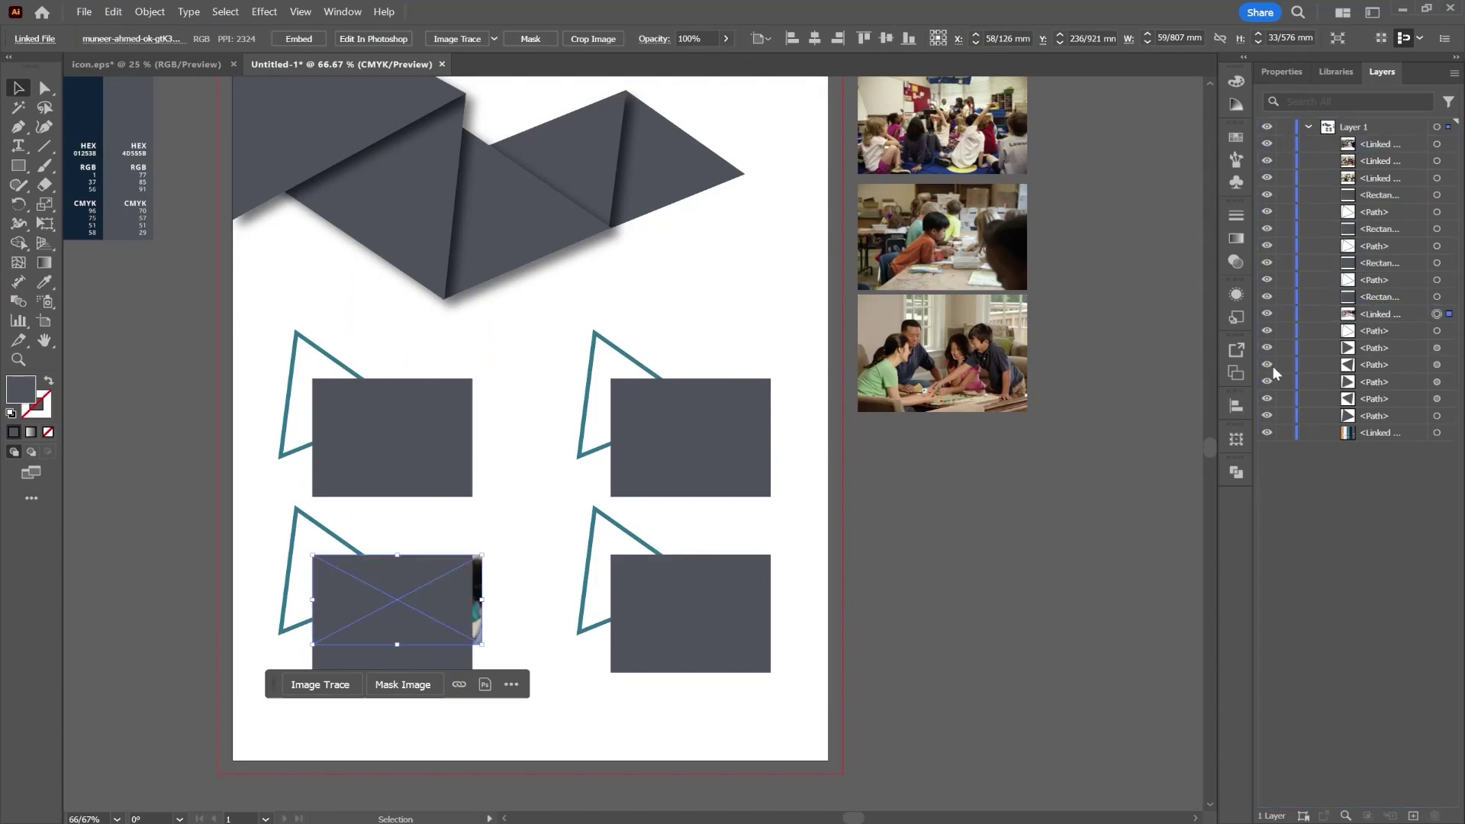
# Step: Enlarge the masked girl's photo to about 79.7 by 44.8 mm, centre it behind the lower-left rectangle and clip it to the rectangle
pyautogui.moveTo(474, 642); pyautogui.dragTo(540, 684)
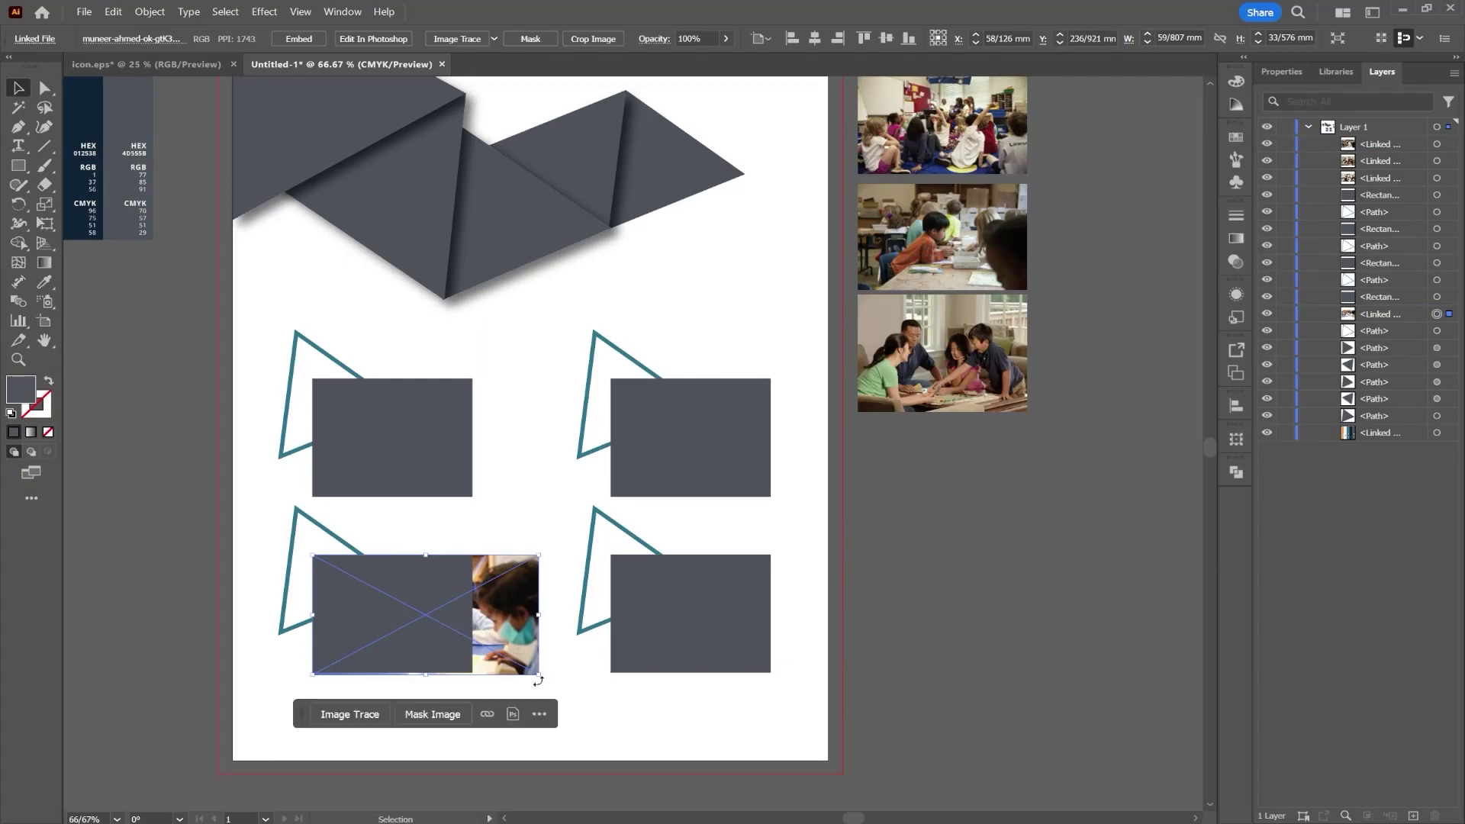
pyautogui.moveTo(500, 611); pyautogui.dragTo(472, 612)
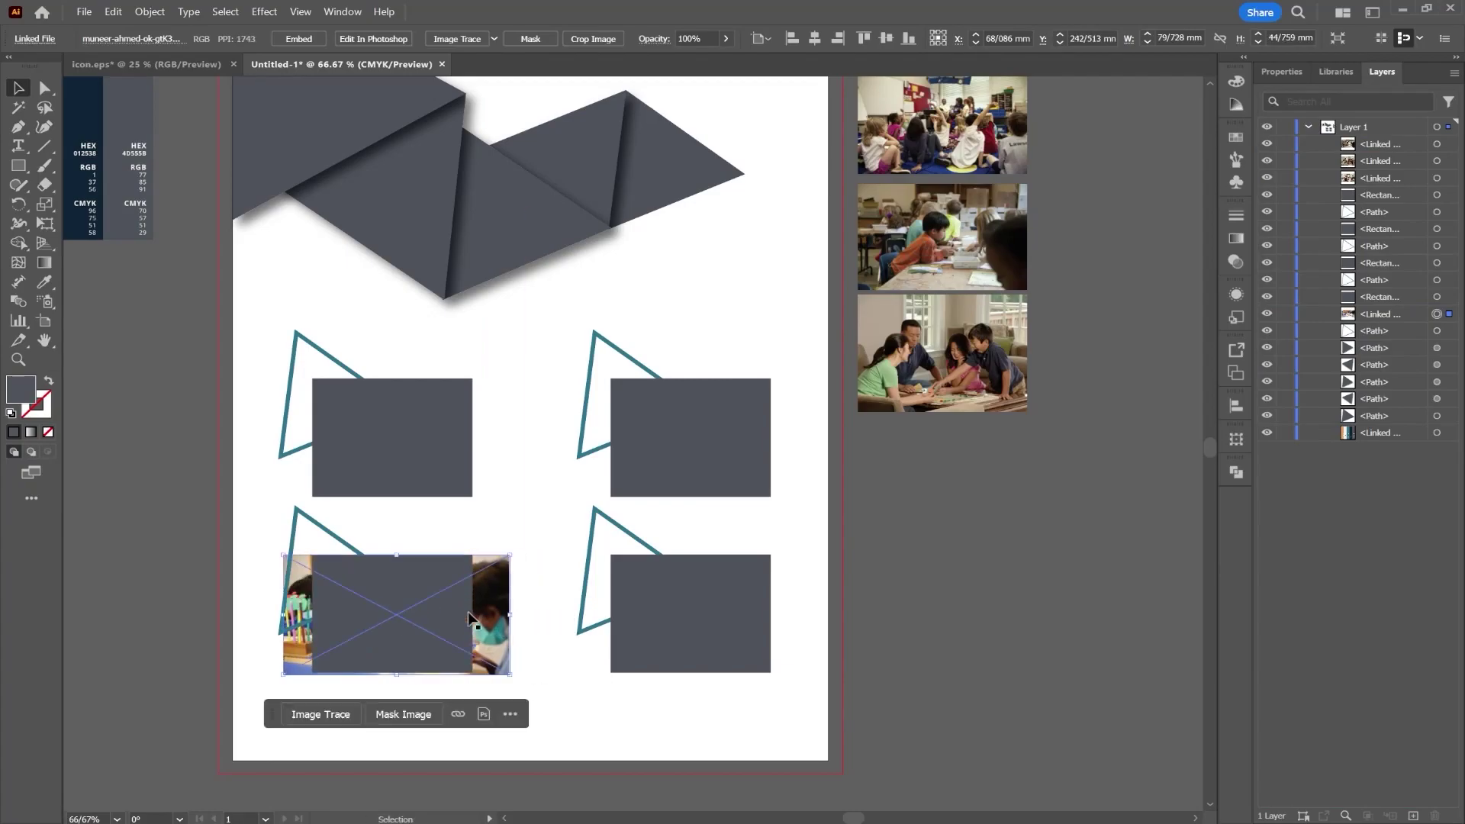
pyautogui.keyDown('shift'); pyautogui.click(406, 583); pyautogui.keyUp('shift')
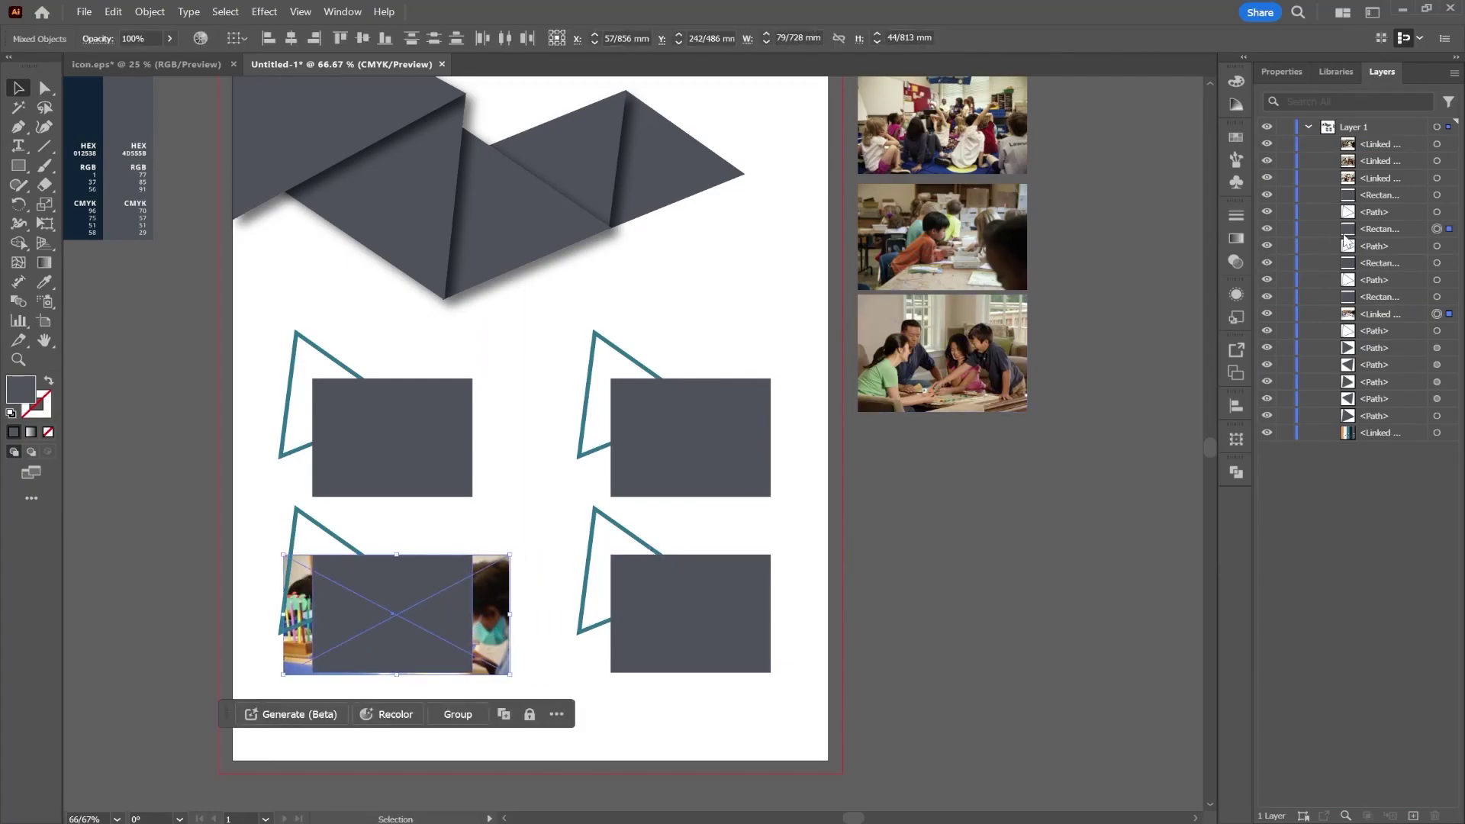
pyautogui.rightClick(387, 569)
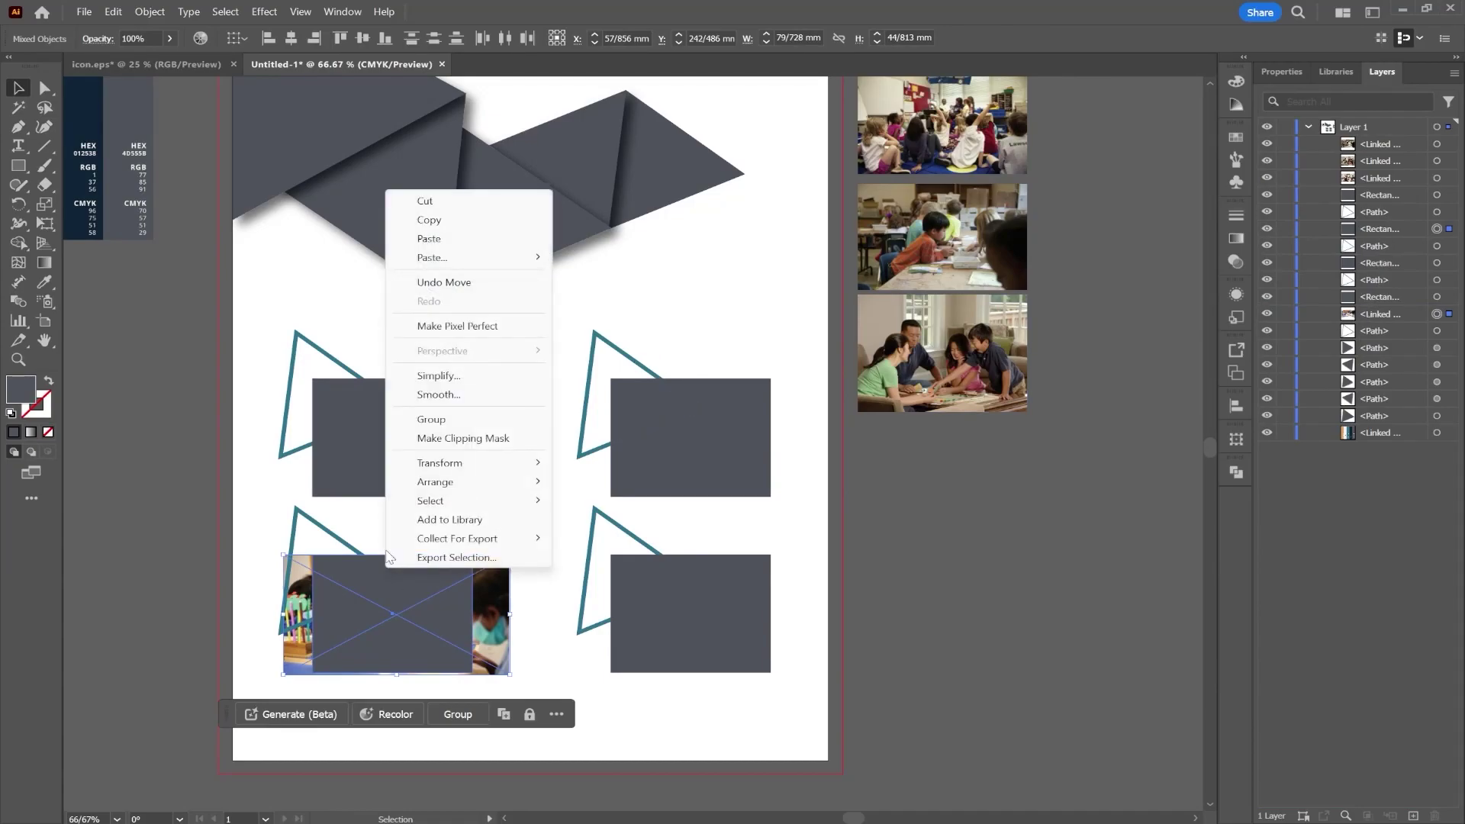
pyautogui.click(454, 441)
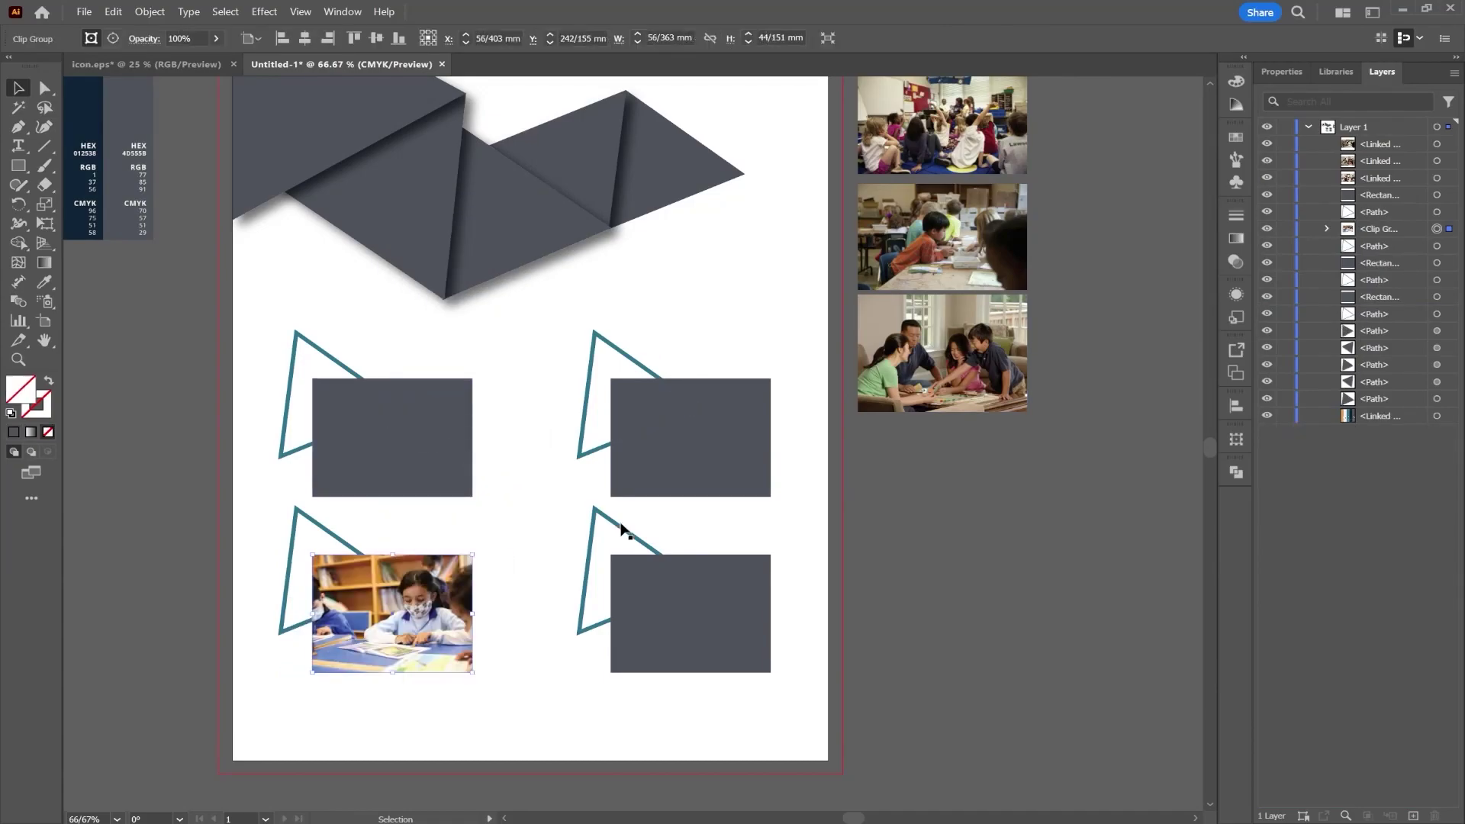
# Step: Place the family photo at the upper-left rectangle, move it beneath the rectangle in Layer 1 and clip it to that shape
pyautogui.moveTo(930, 355)
pyautogui.mouseDown()
pyautogui.moveTo(573, 427)
pyautogui.moveTo(377, 438)
pyautogui.mouseUp()
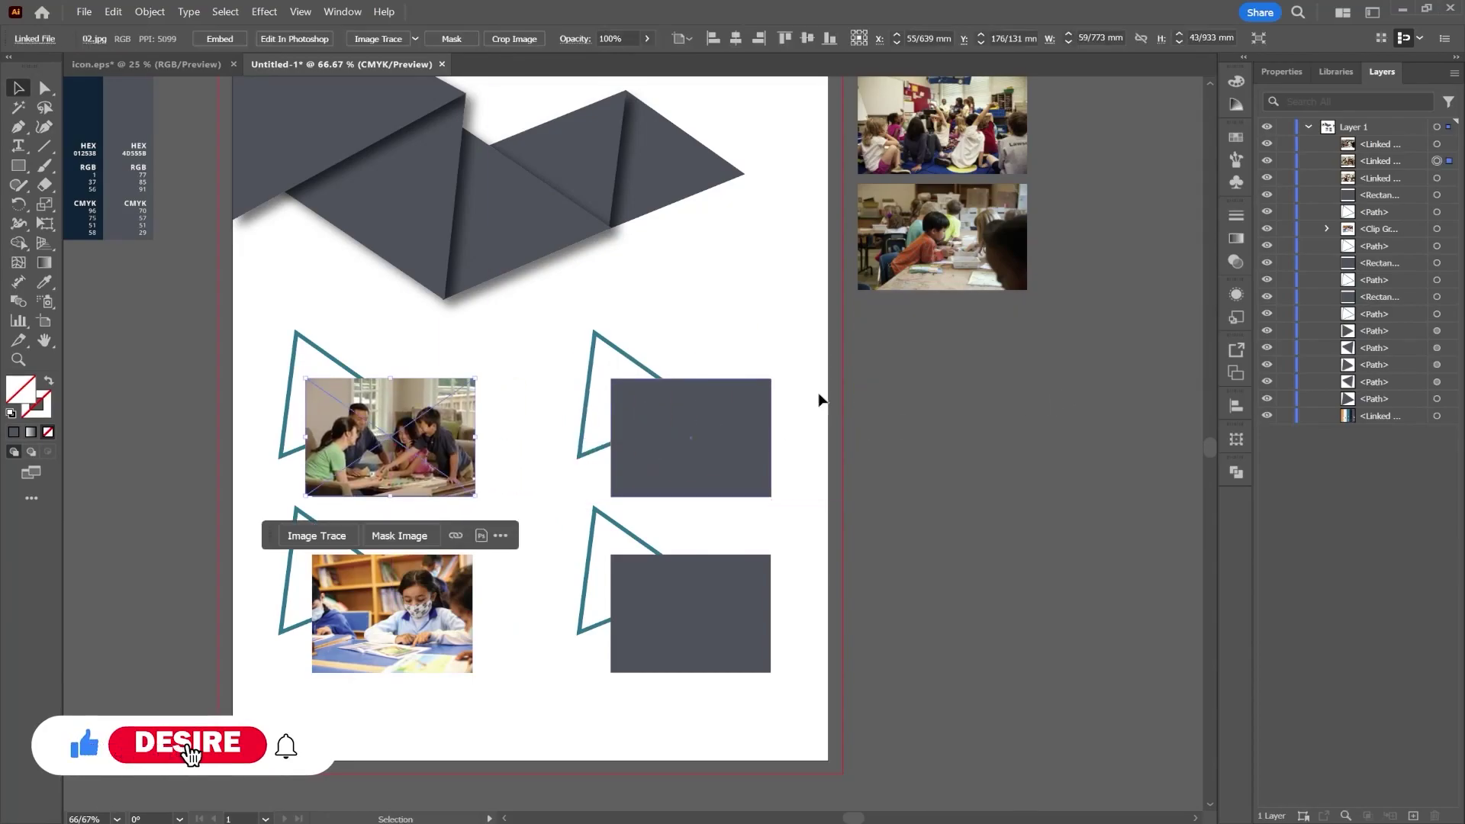
pyautogui.moveTo(1410, 166); pyautogui.dragTo(1394, 310)
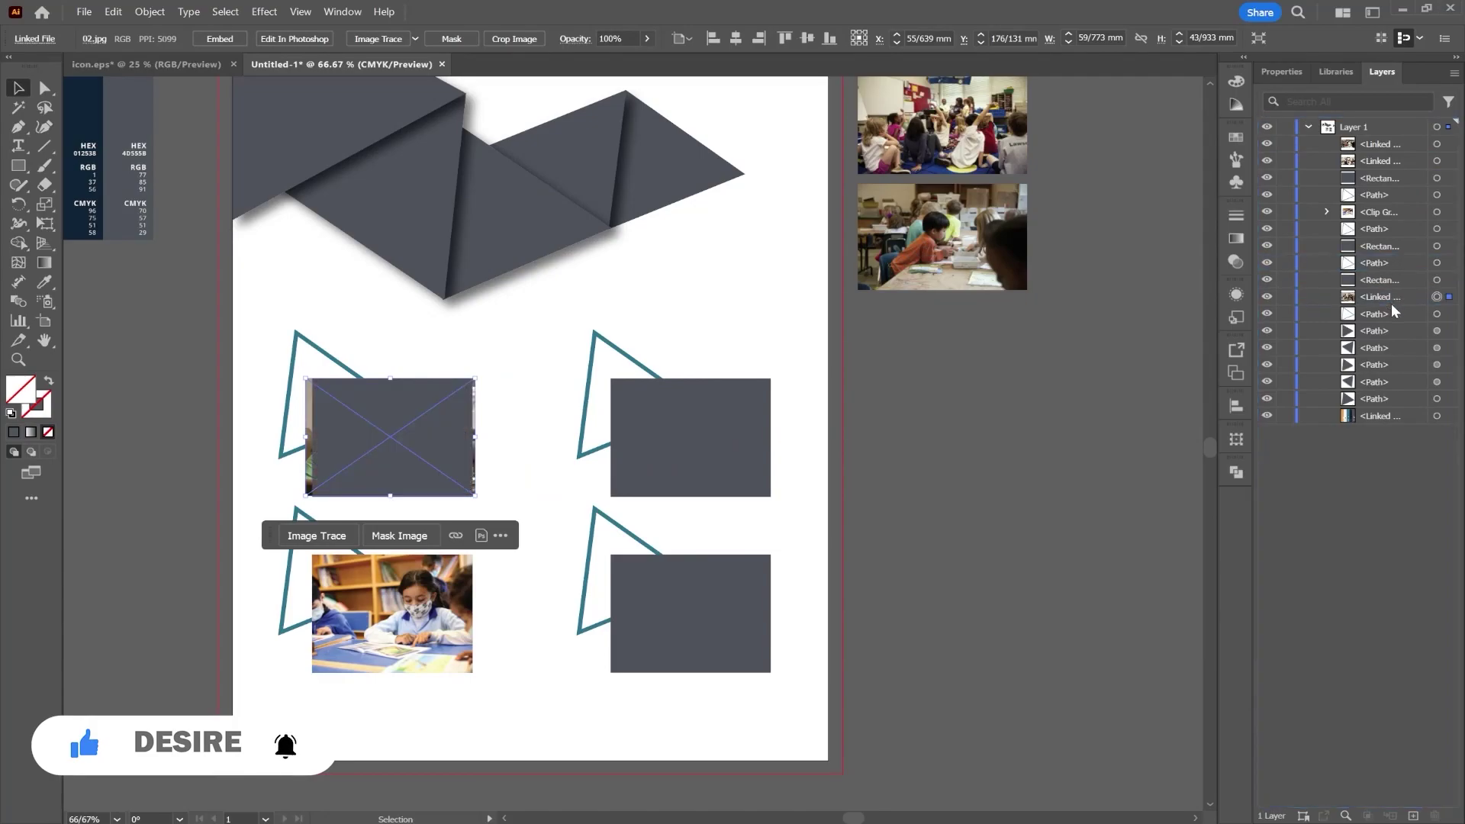
pyautogui.keyDown('shift'); pyautogui.click(1436, 279); pyautogui.keyUp('shift')
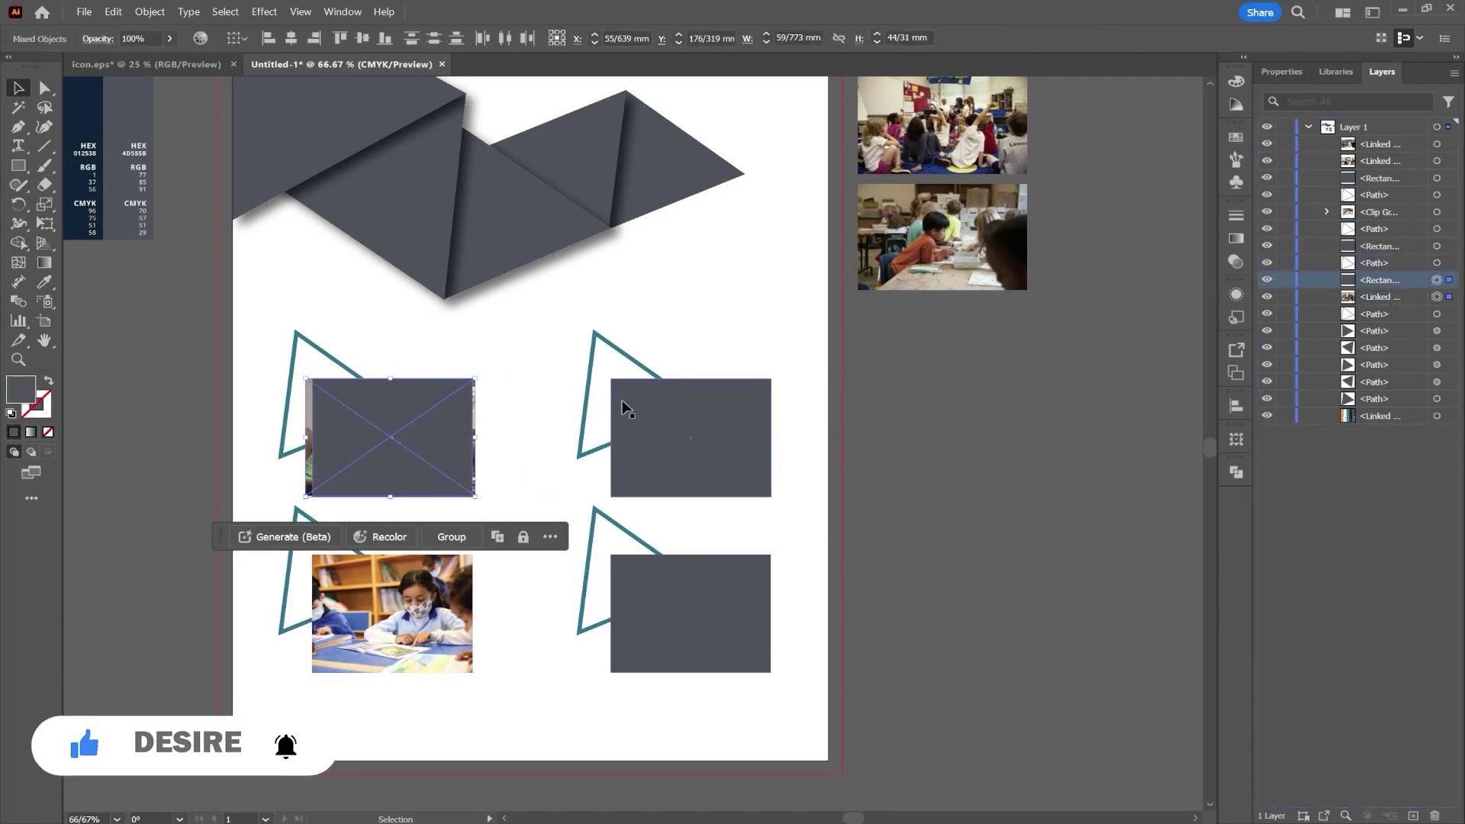
pyautogui.rightClick(443, 417)
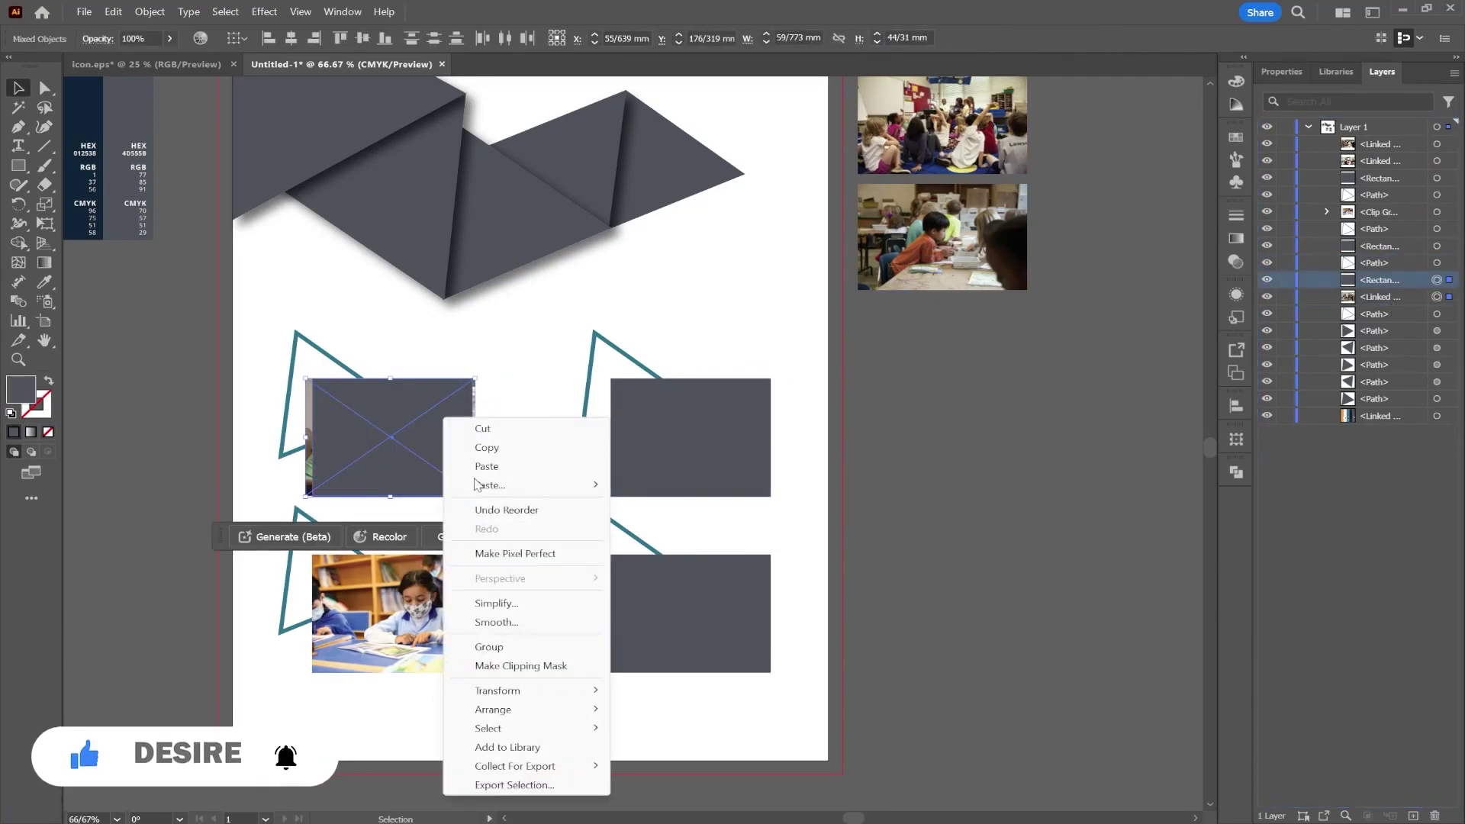
pyautogui.click(942, 443)
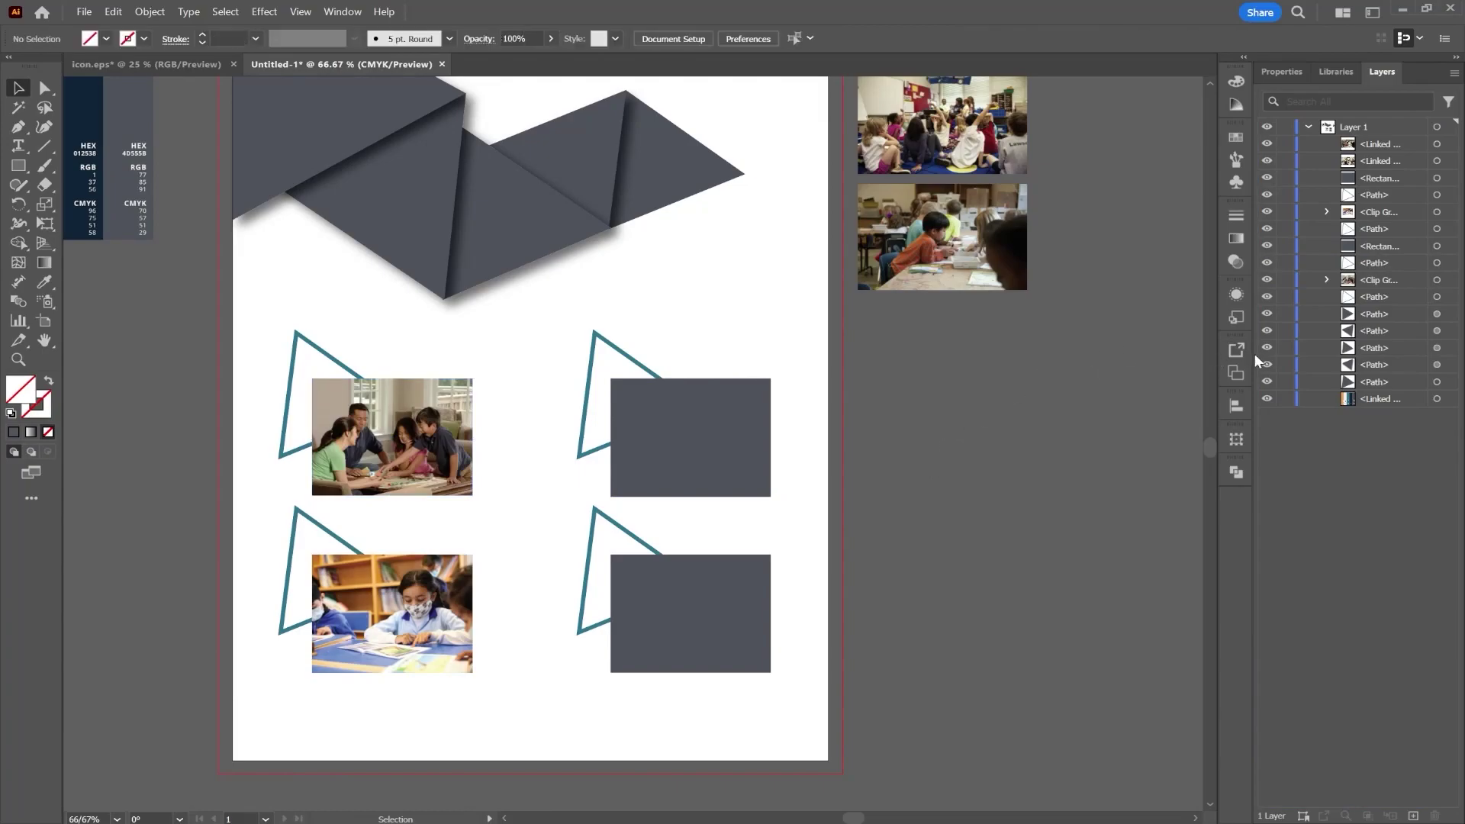
# Step: Place the photo of the boy in orange at the upper-right rectangle, enlarge it to about 67.4 by 44.8 mm and move it beneath the rectangle
pyautogui.moveTo(939, 242); pyautogui.dragTo(693, 437)
pyautogui.moveTo(779, 485); pyautogui.dragTo(802, 498)
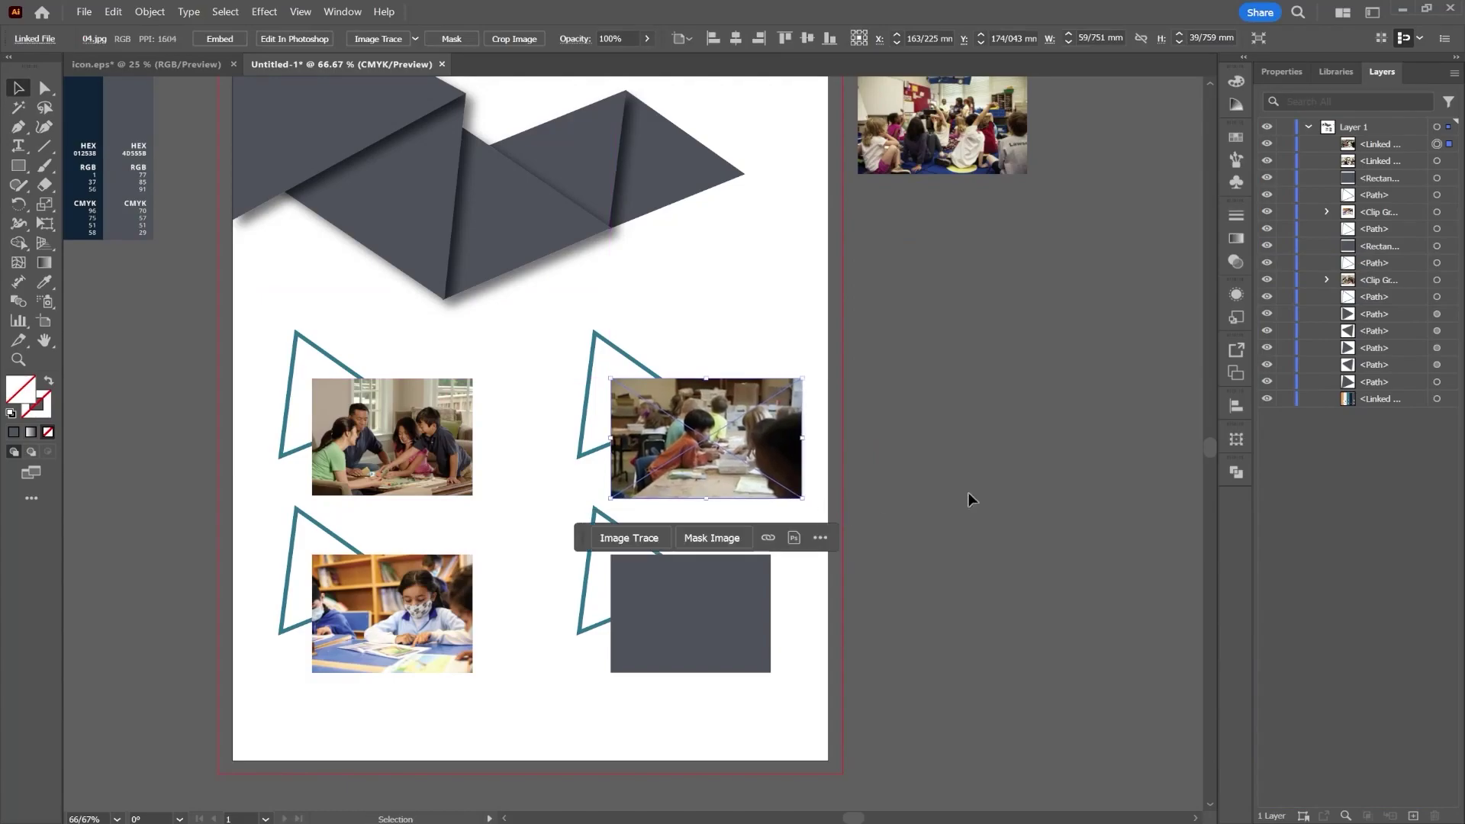
pyautogui.moveTo(1371, 178); pyautogui.dragTo(1399, 167)
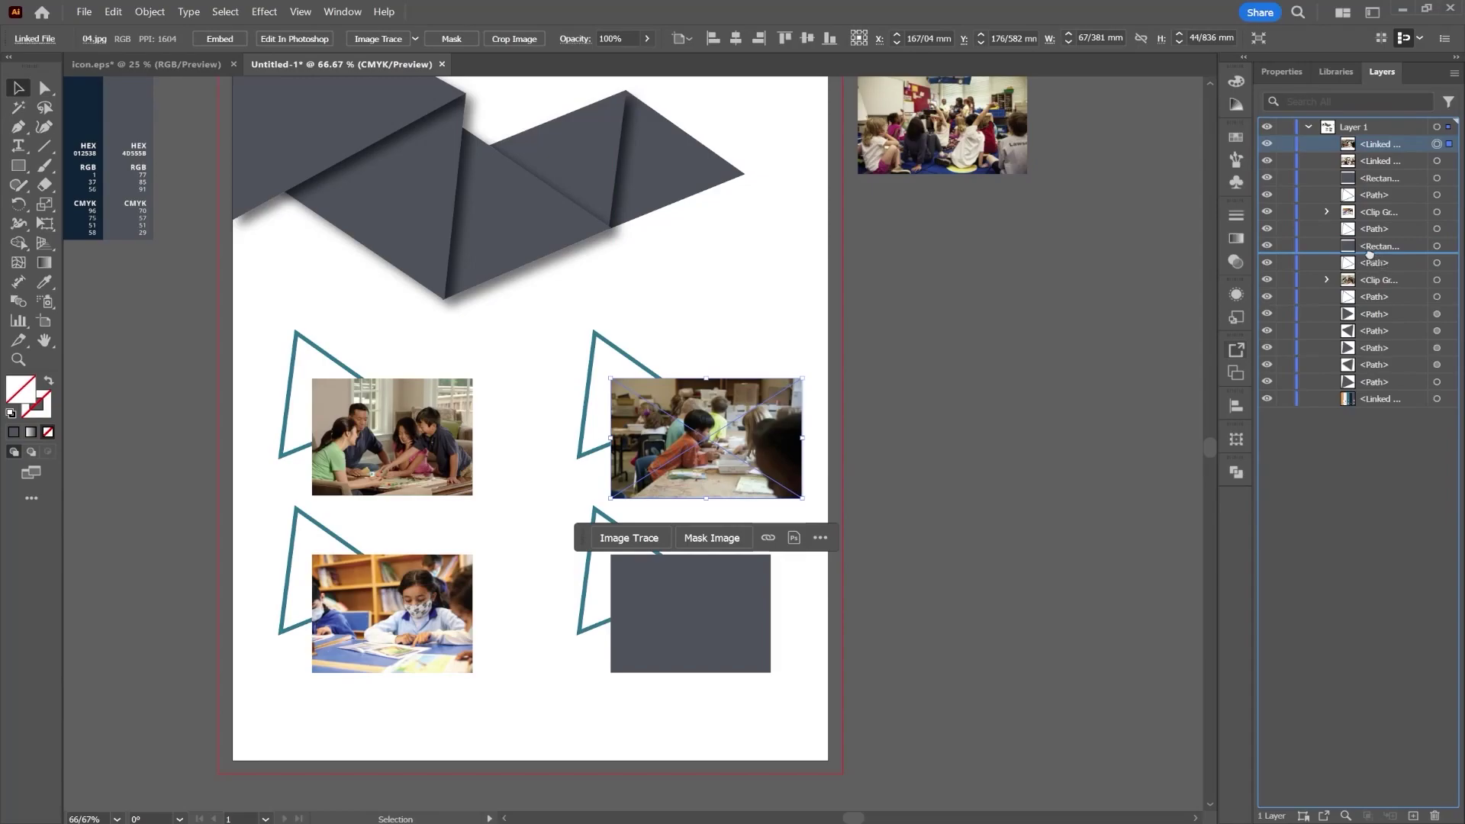
pyautogui.moveTo(1374, 260); pyautogui.dragTo(1373, 254)
# Step: Save the layout document as 34.ai
pyautogui.click(952, 344)
pyautogui.hotkey('ctrl', 's')
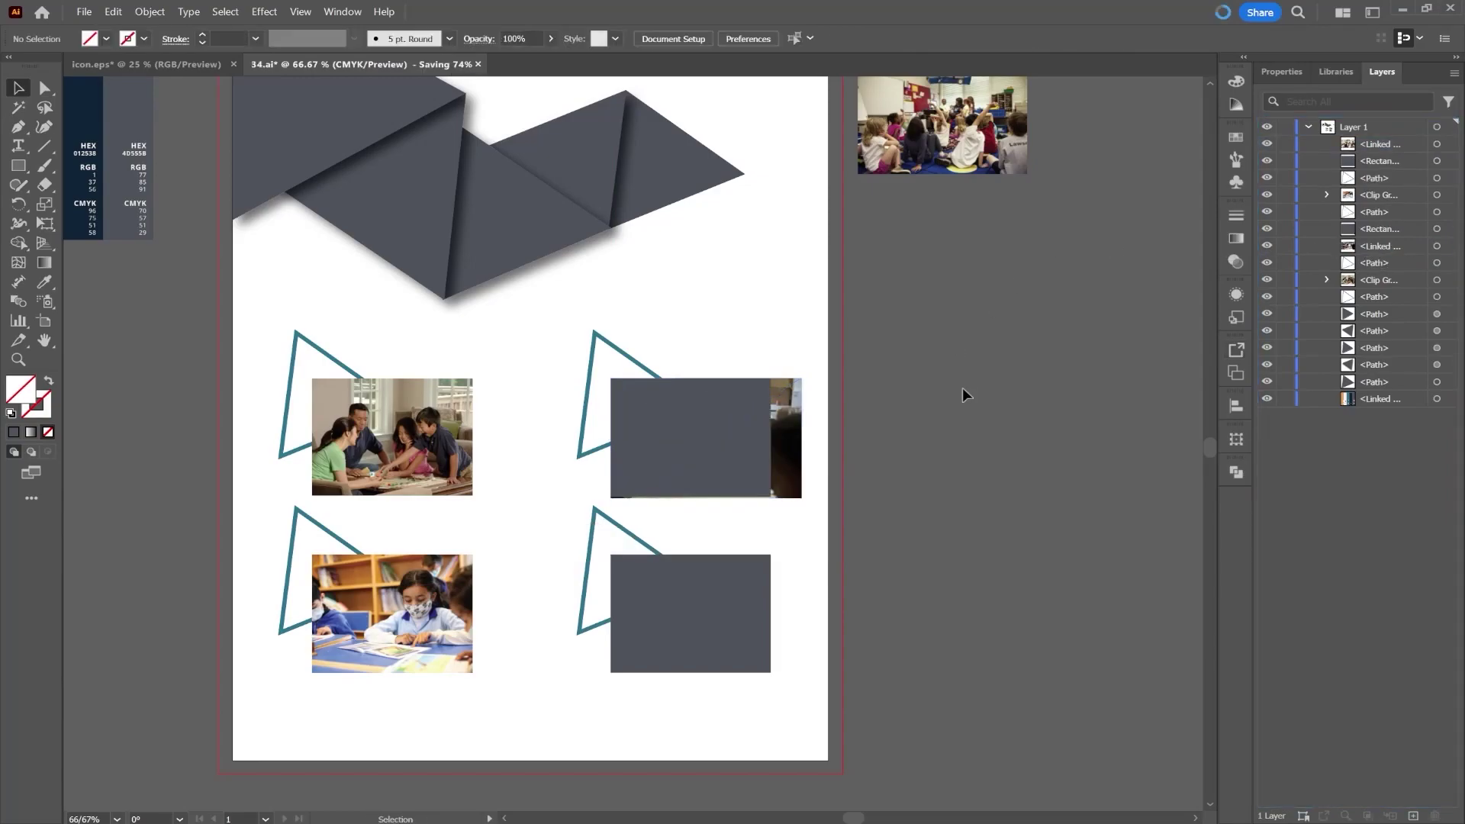
# Step: Clip the photo of the boy in orange to the upper-right rectangle with a clipping mask
pyautogui.click(727, 435)
pyautogui.keyDown('shift'); pyautogui.click(776, 426); pyautogui.keyUp('shift')
pyautogui.rightClick(738, 425)
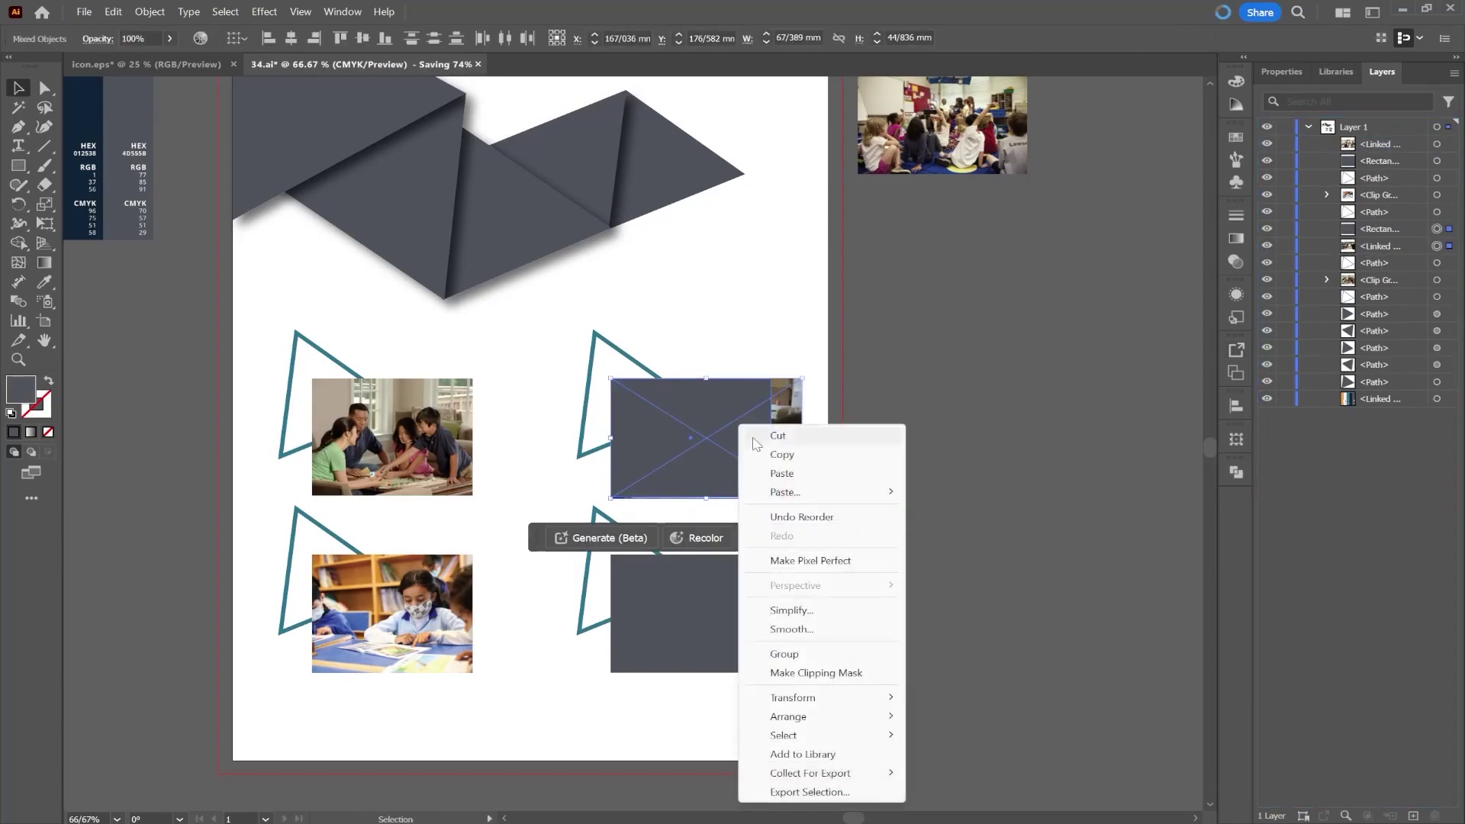
pyautogui.click(816, 672)
# Step: Place the classroom photo at the lower-right rectangle, about 67.4 by 44.8 mm, and clip it to the rectangle after moving it beneath in Layer 1
pyautogui.click(759, 568)
pyautogui.moveTo(977, 197); pyautogui.dragTo(747, 640)
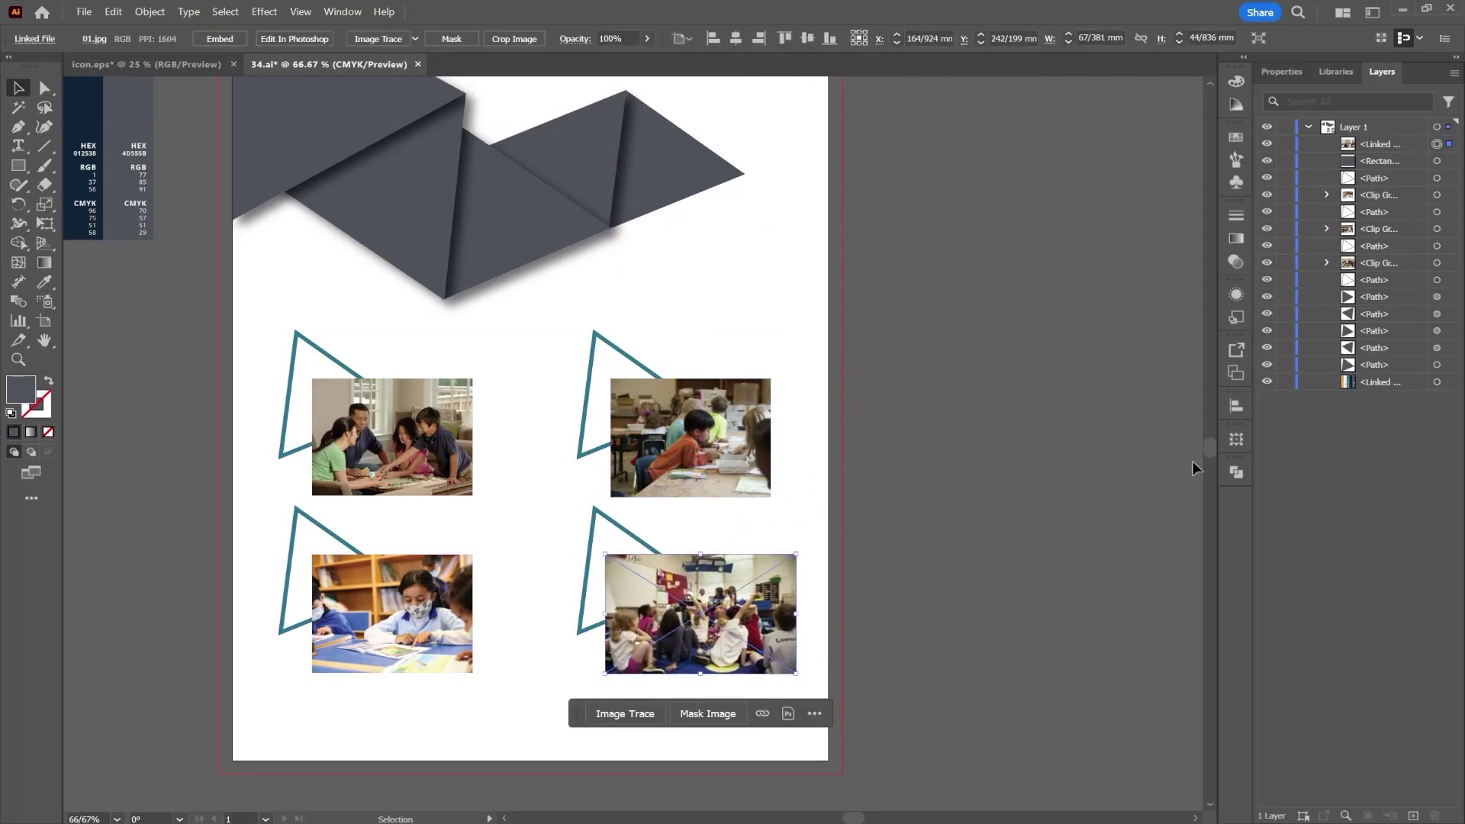
pyautogui.moveTo(1404, 147); pyautogui.dragTo(1406, 168)
pyautogui.keyDown('shift'); pyautogui.click(1449, 145); pyautogui.keyUp('shift')
pyautogui.rightClick(738, 601)
pyautogui.click(815, 471)
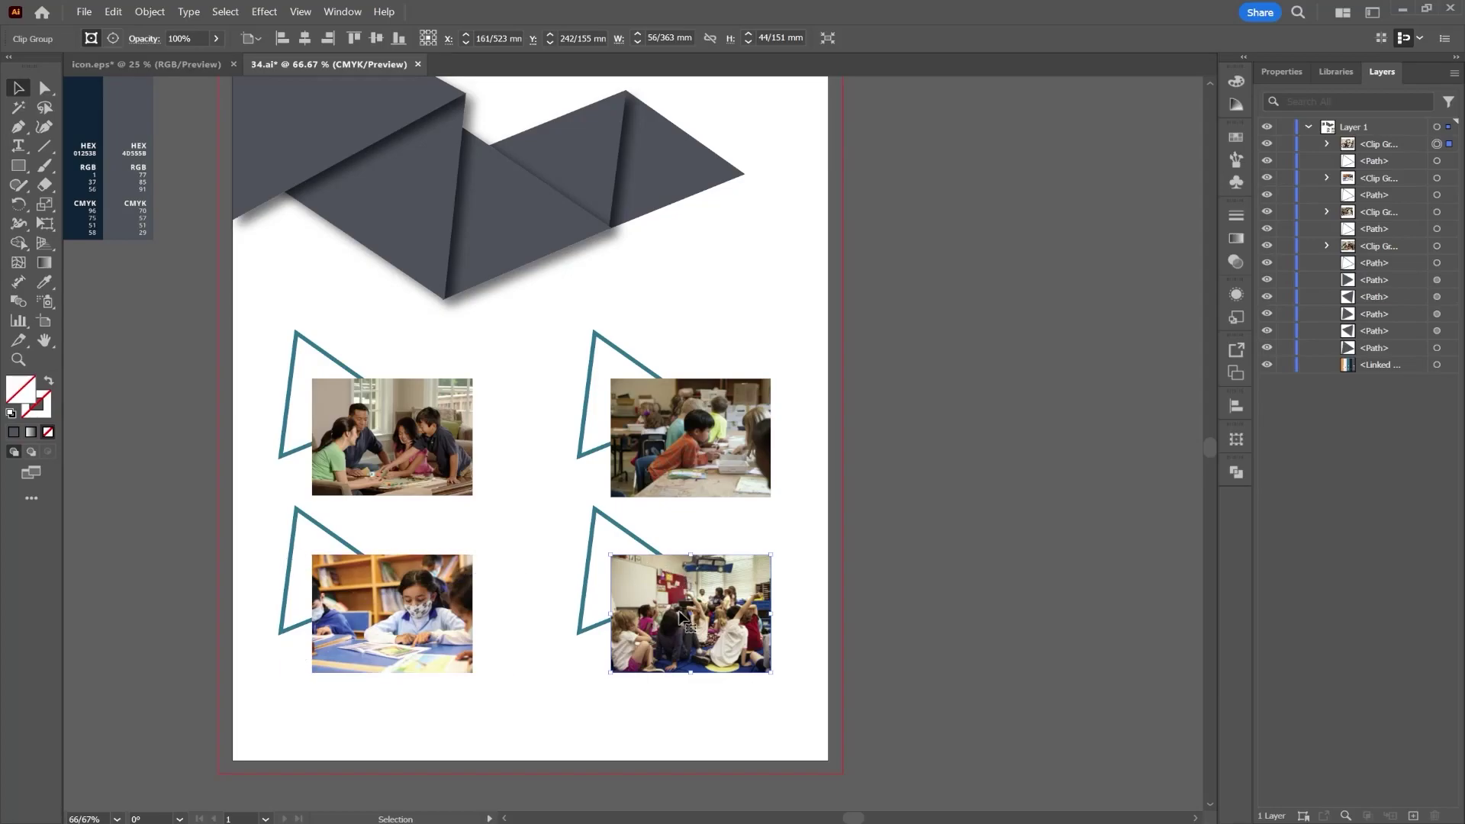
# Step: Apply the last used drop shadow to each of the four clipped photos in the grid
pyautogui.click(262, 12)
pyautogui.click(281, 25)
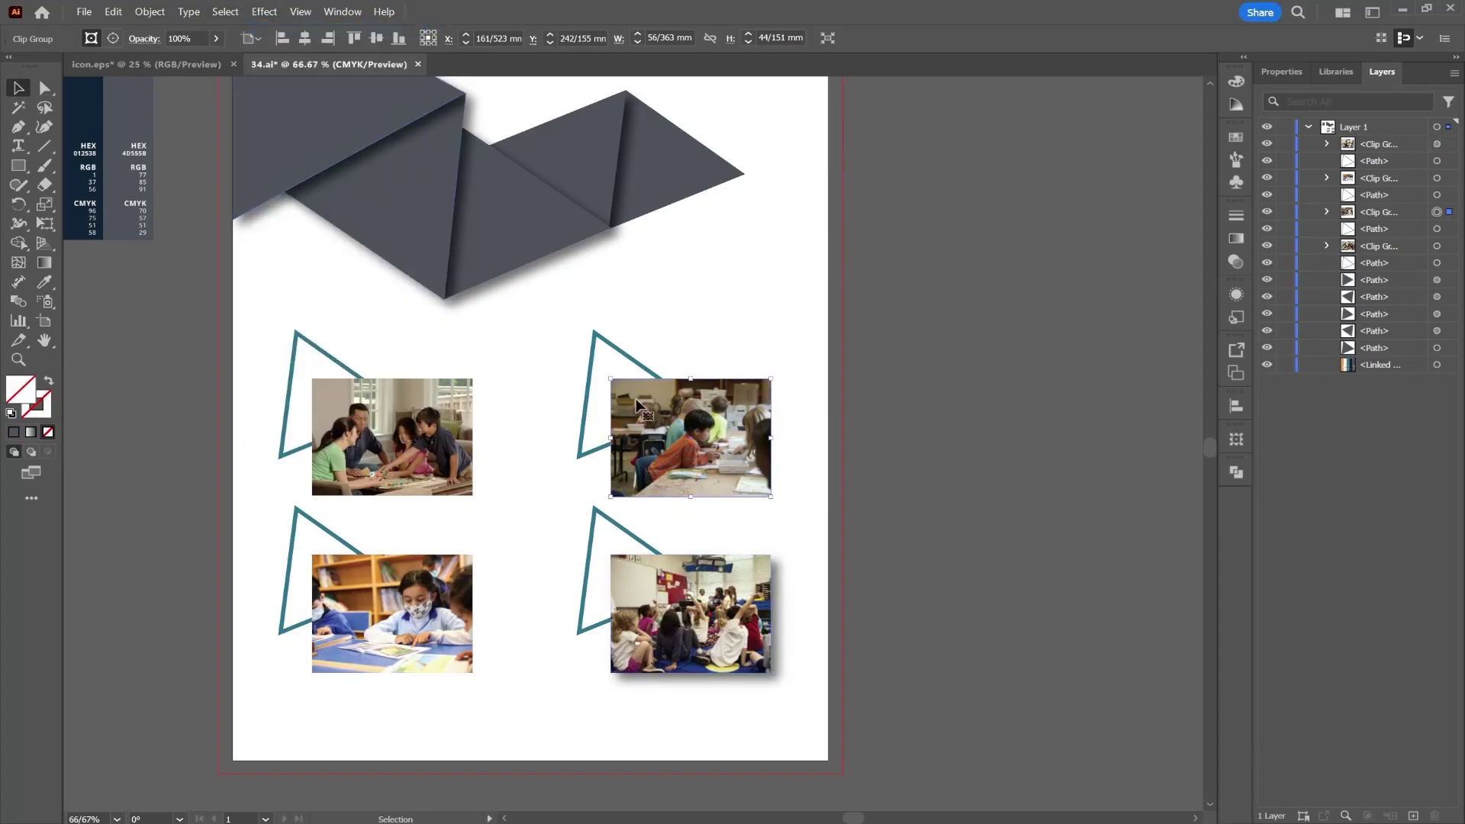
pyautogui.click(264, 11)
pyautogui.click(282, 25)
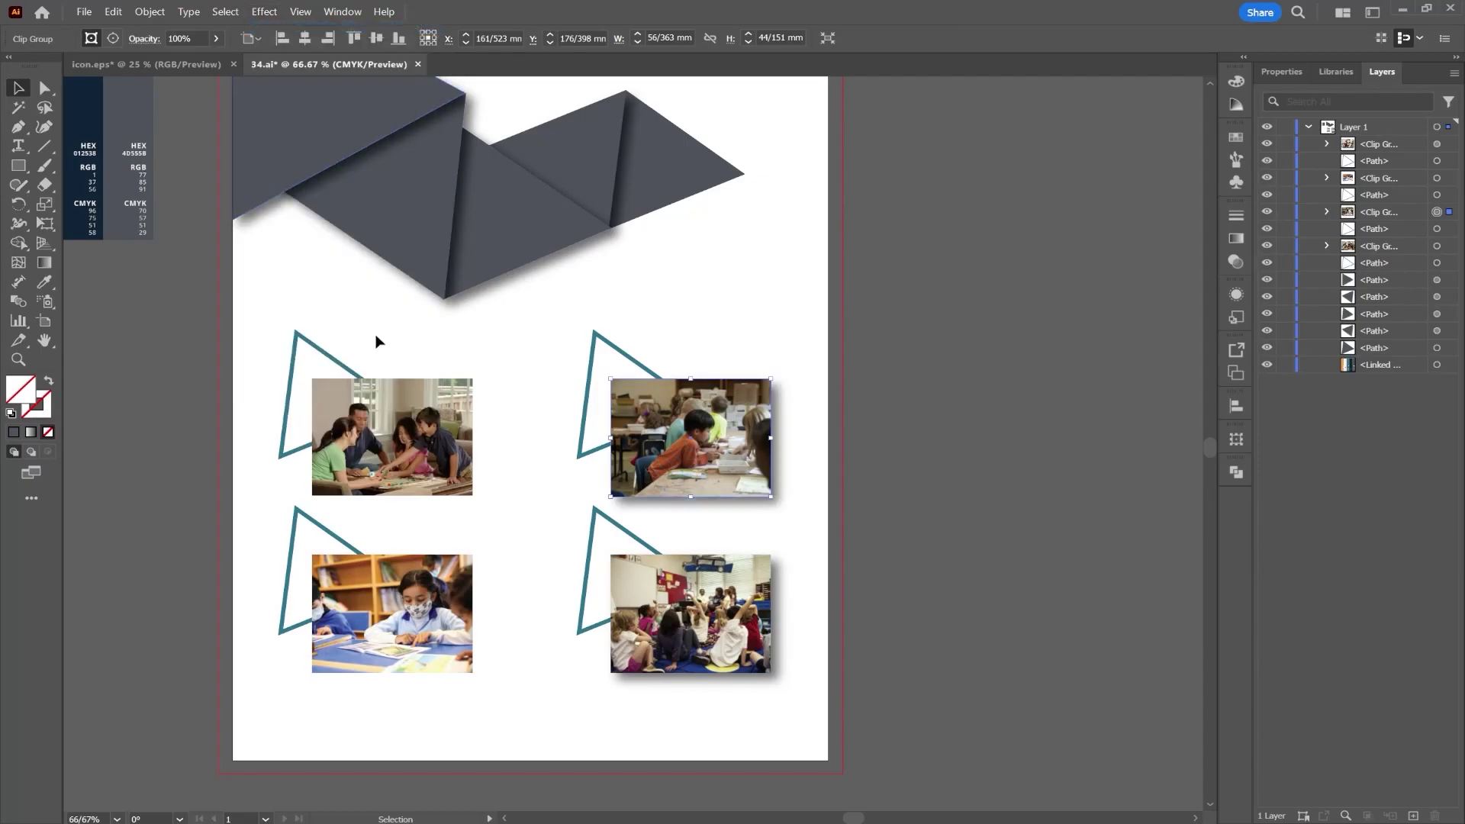
pyautogui.click(264, 11)
pyautogui.click(283, 25)
pyautogui.click(416, 605)
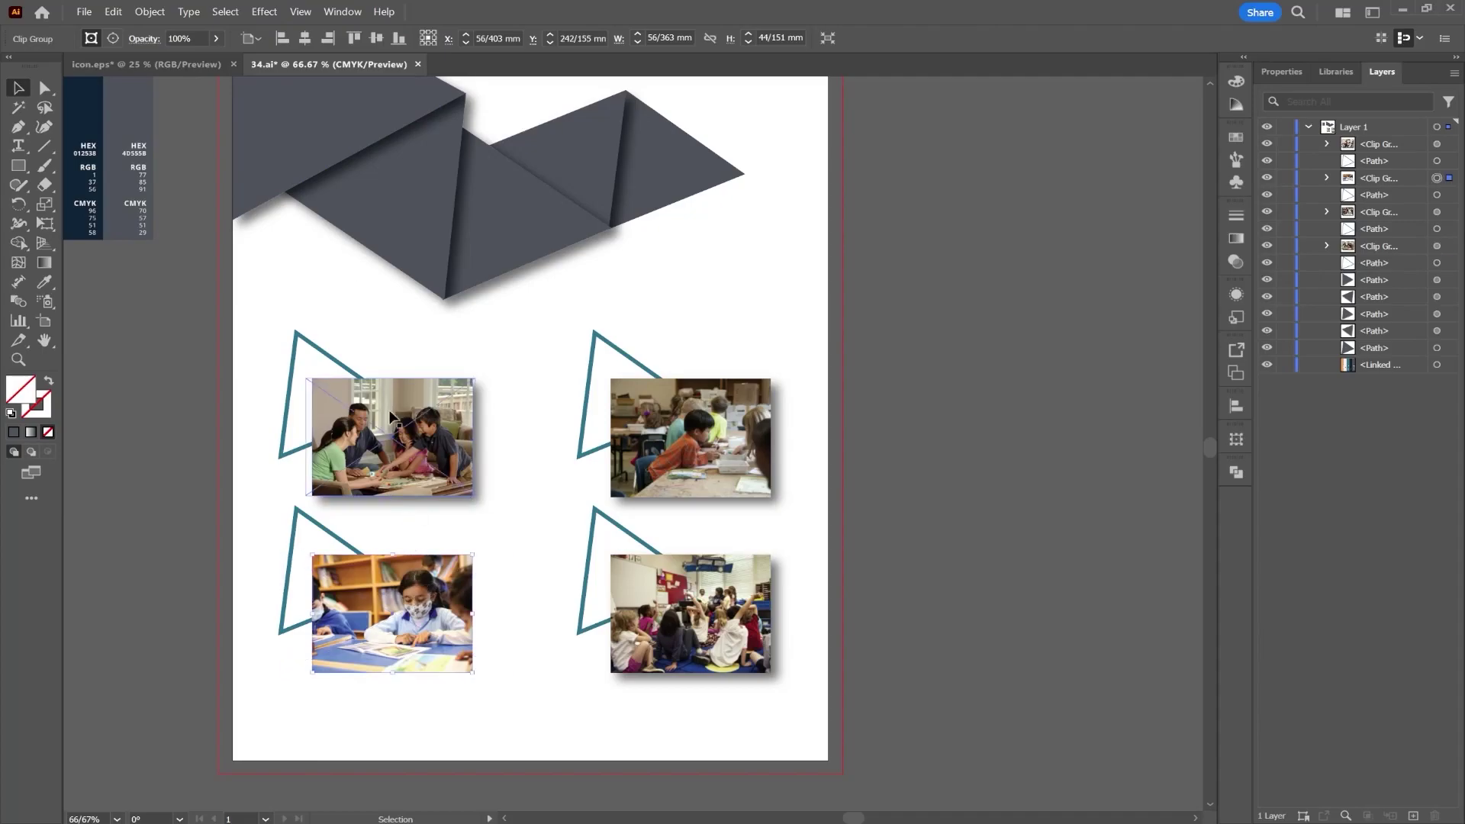
pyautogui.click(264, 12)
pyautogui.click(280, 29)
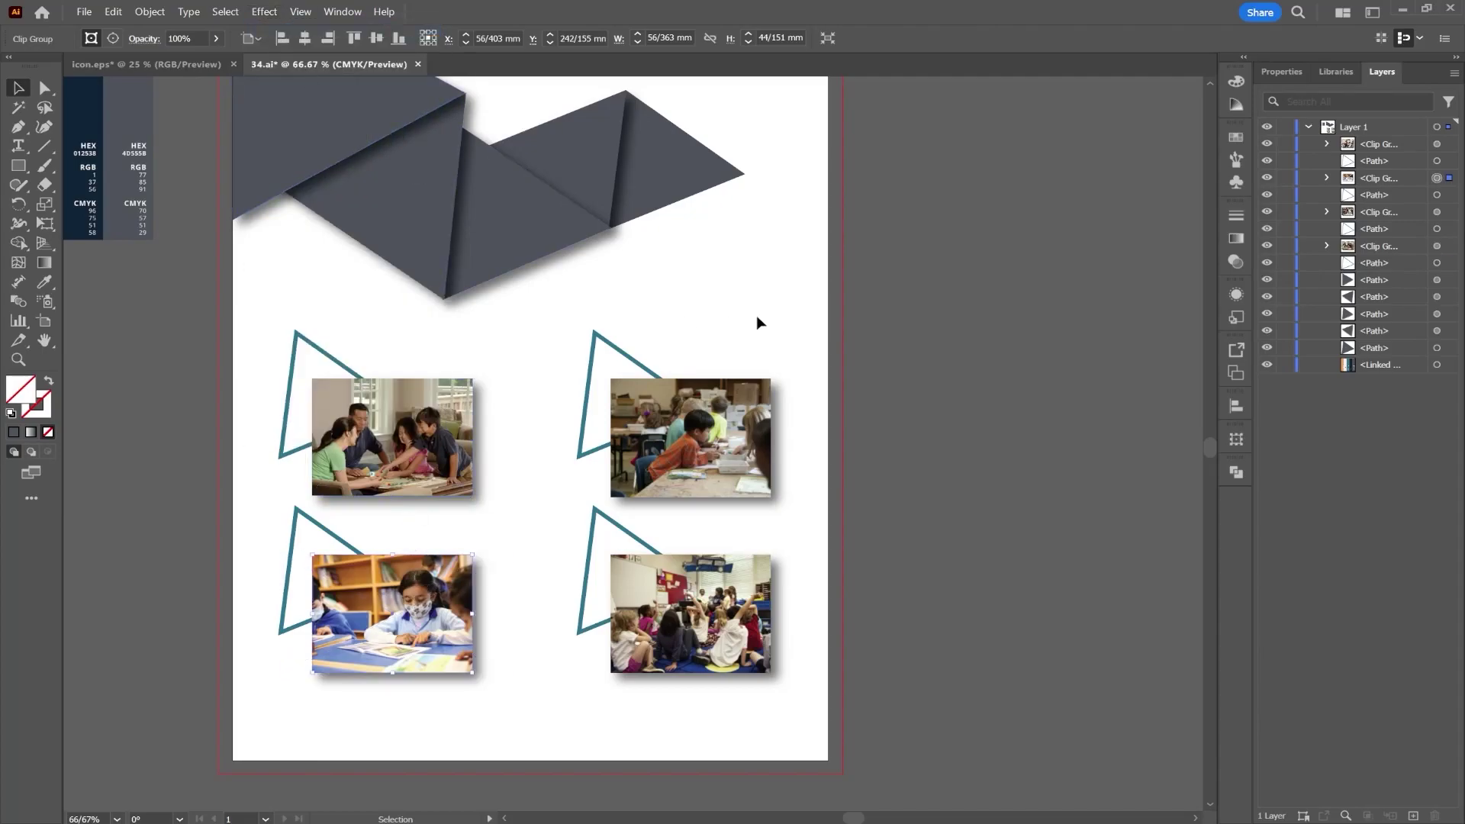
pyautogui.click(901, 254)
# Step: Delete the four selected linked photos from icon.eps, keeping the photo of the boy with the book
pyautogui.moveTo(657, 282); pyautogui.dragTo(765, 296)
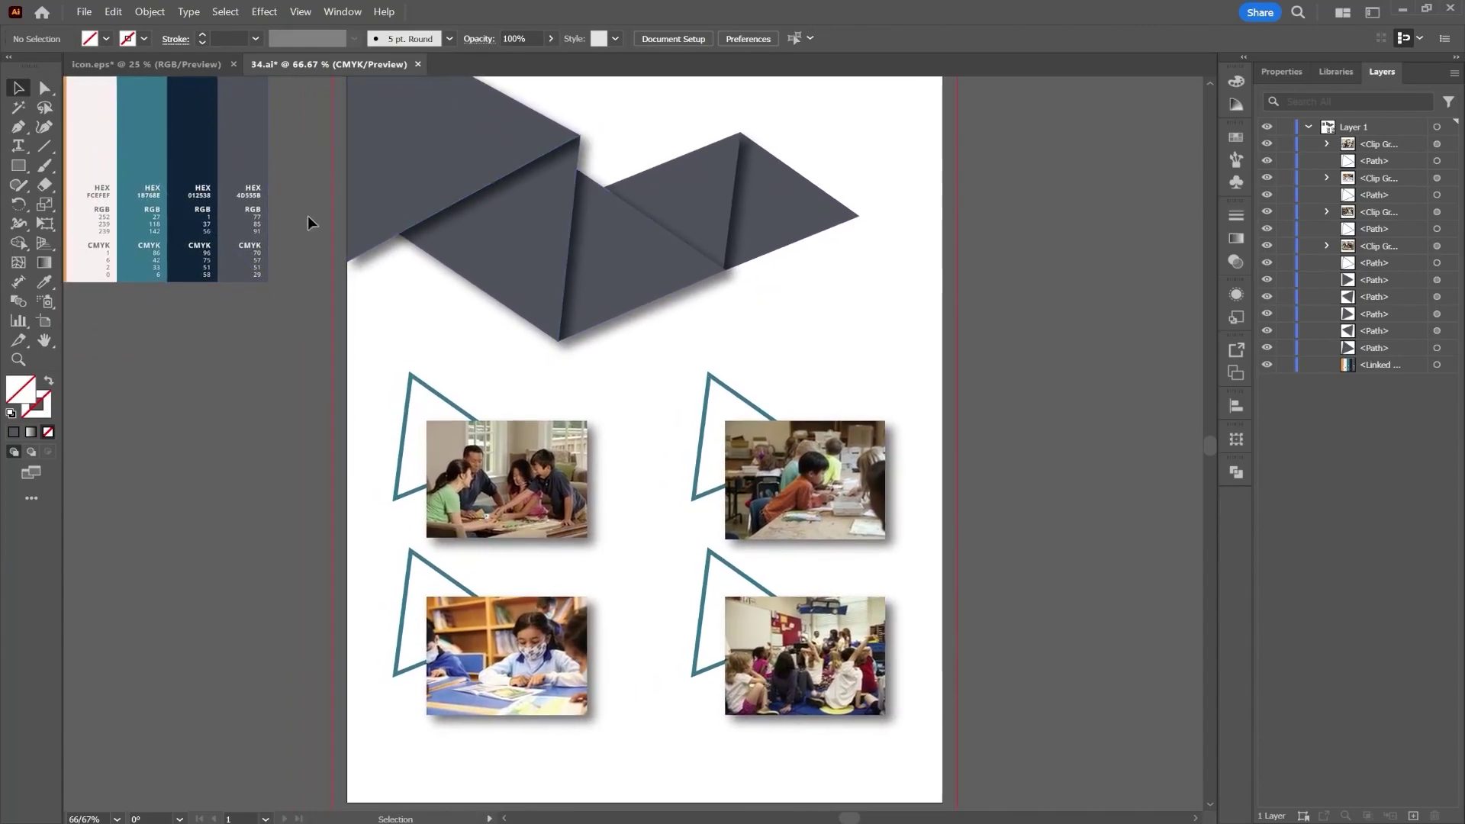
pyautogui.click(169, 66)
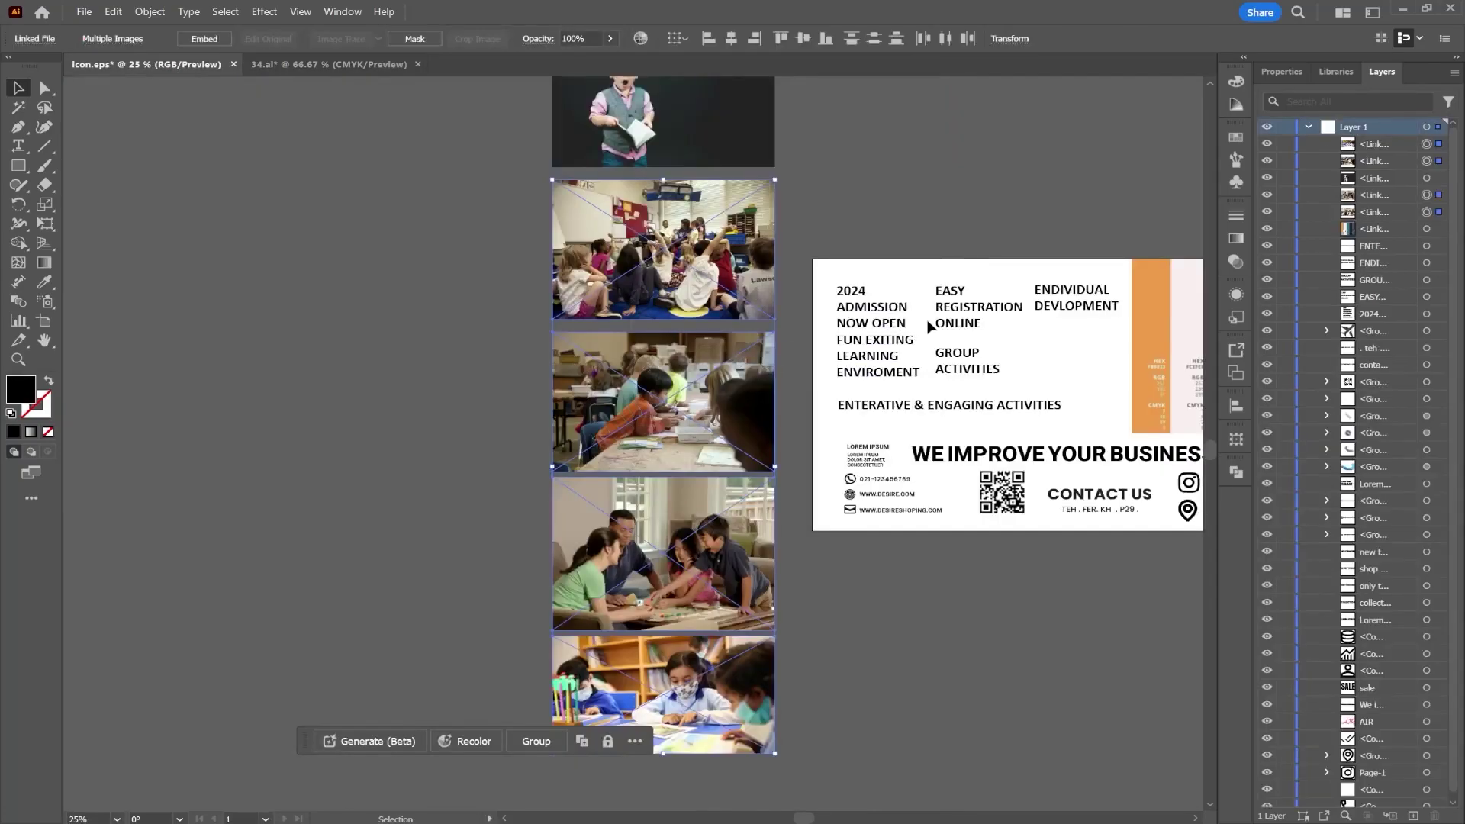
pyautogui.moveTo(927, 322); pyautogui.dragTo(844, 337)
pyautogui.press('Delete')
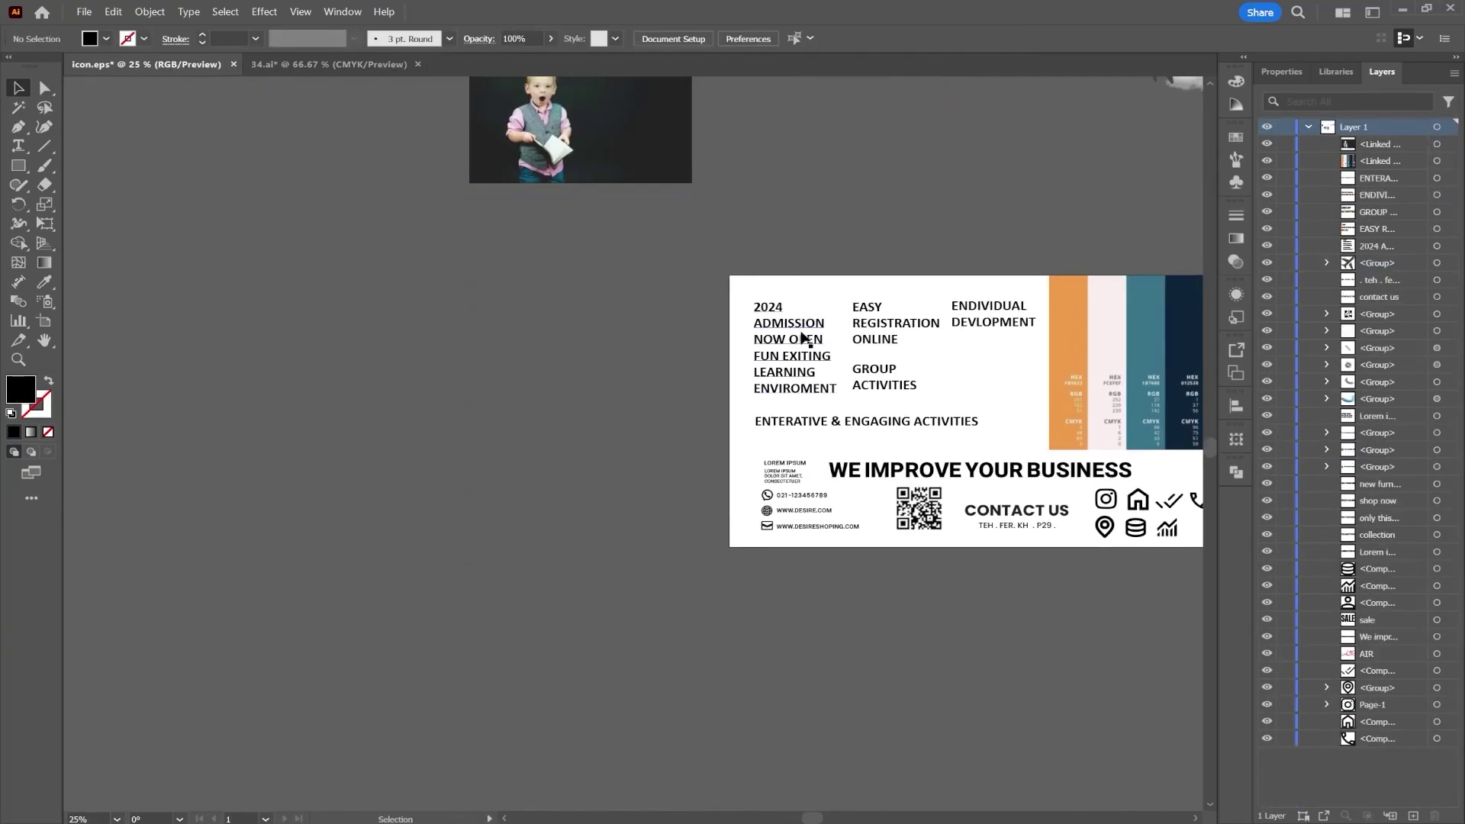
# Step: Copy the "2024 ADMISSION NOW OPEN..." text from icon.eps into 34.ai, shrink it to about 17.8 pt and place it on the ribbon's large left triangle
pyautogui.scroll(2, 801, 331)
pyautogui.click(683, 447)
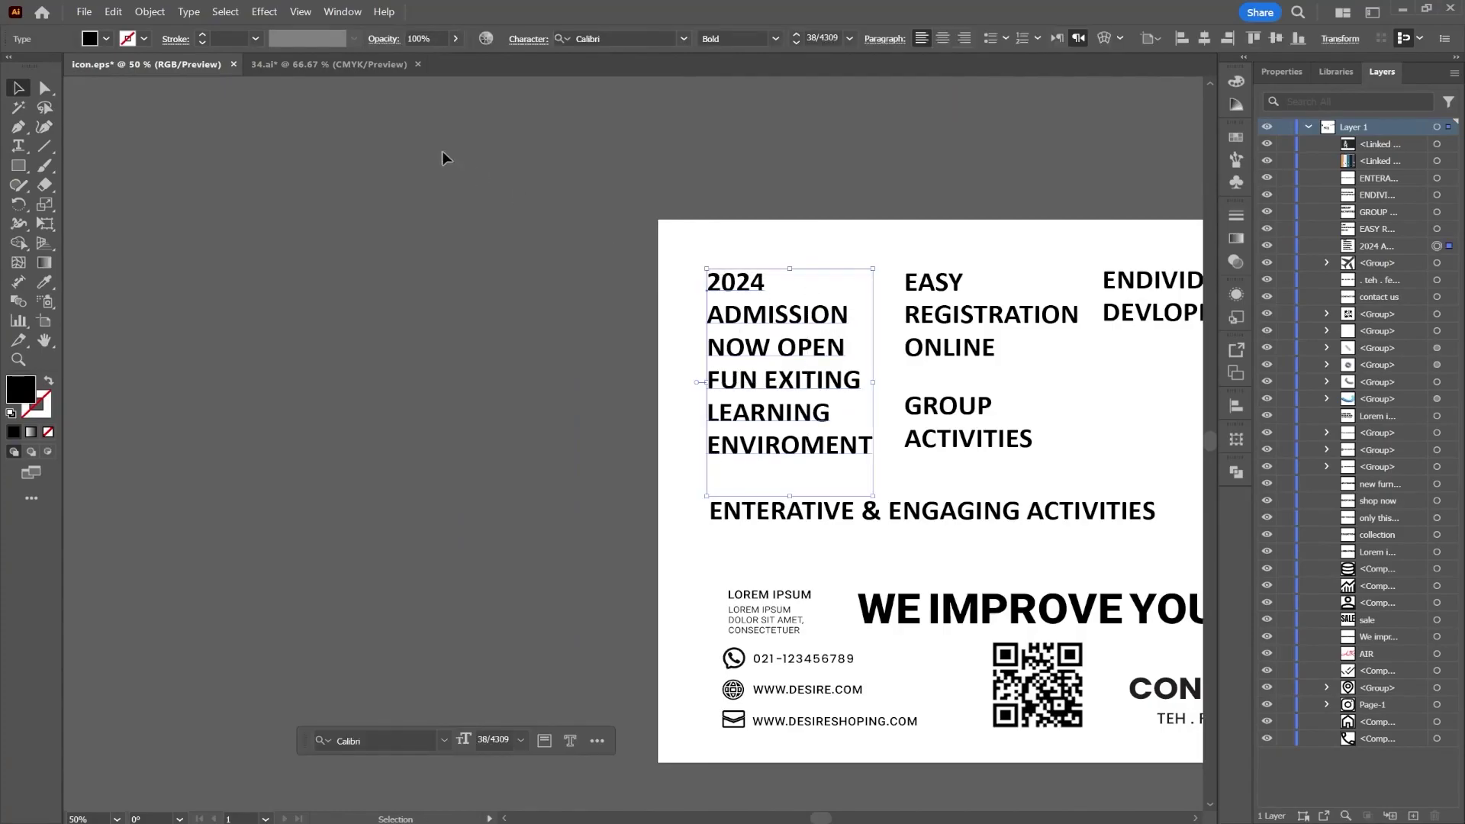
pyautogui.click(358, 64)
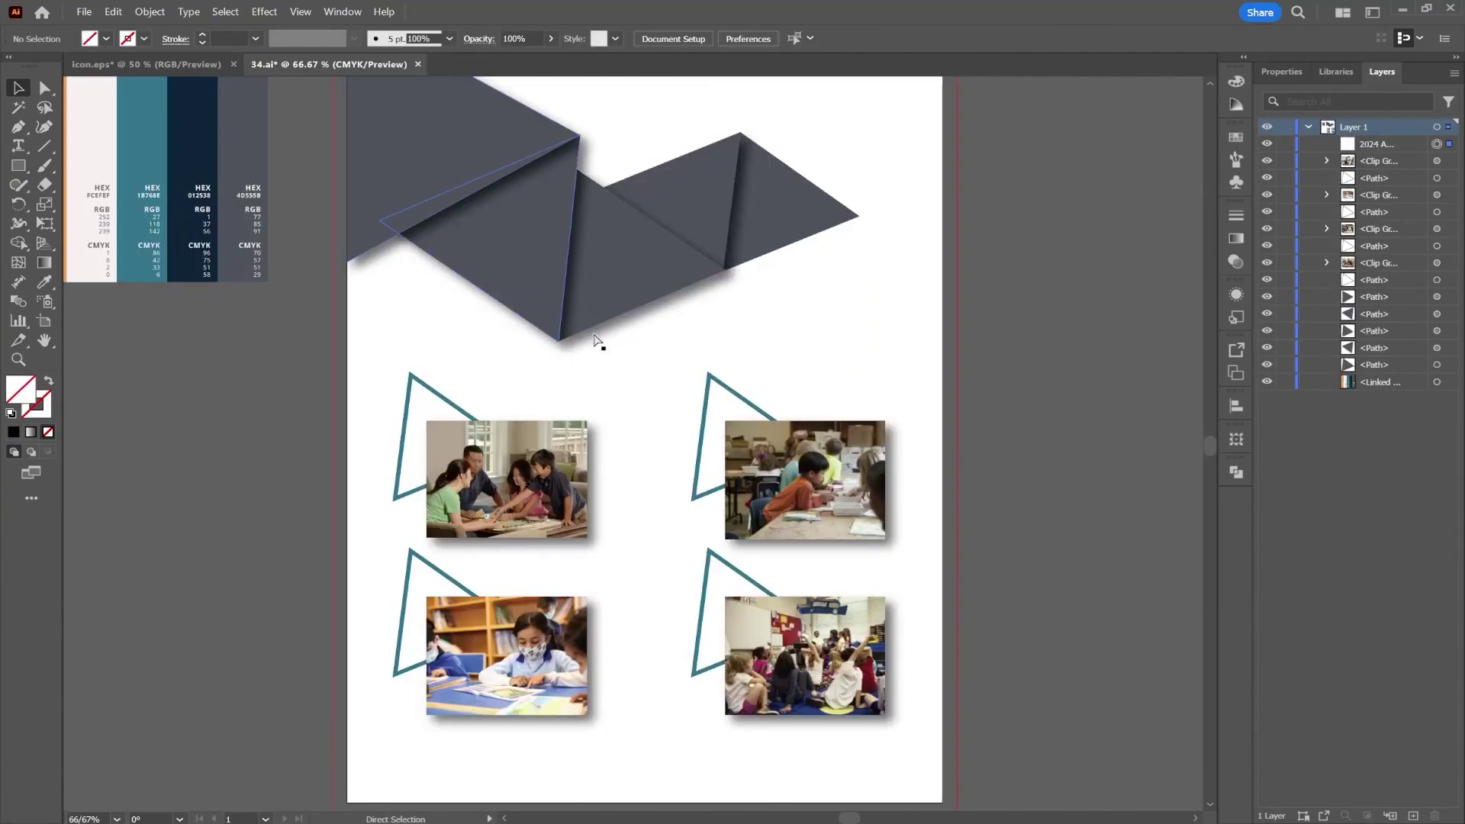
pyautogui.write('2024 ADMISSION NOW OPEN FUN EXITING LEARNING ENVIROMENT')
pyautogui.moveTo(657, 296); pyautogui.dragTo(420, 115)
pyautogui.scroll(3, 421, 116)
# Step: Duplicate the admission text toward the second triangle and trim the copy to "FUN EXITING LEARNING ENVIROMENT"
pyautogui.moveTo(412, 197); pyautogui.dragTo(473, 266)
pyautogui.doubleClick(542, 325)
pyautogui.press('BackSpace')
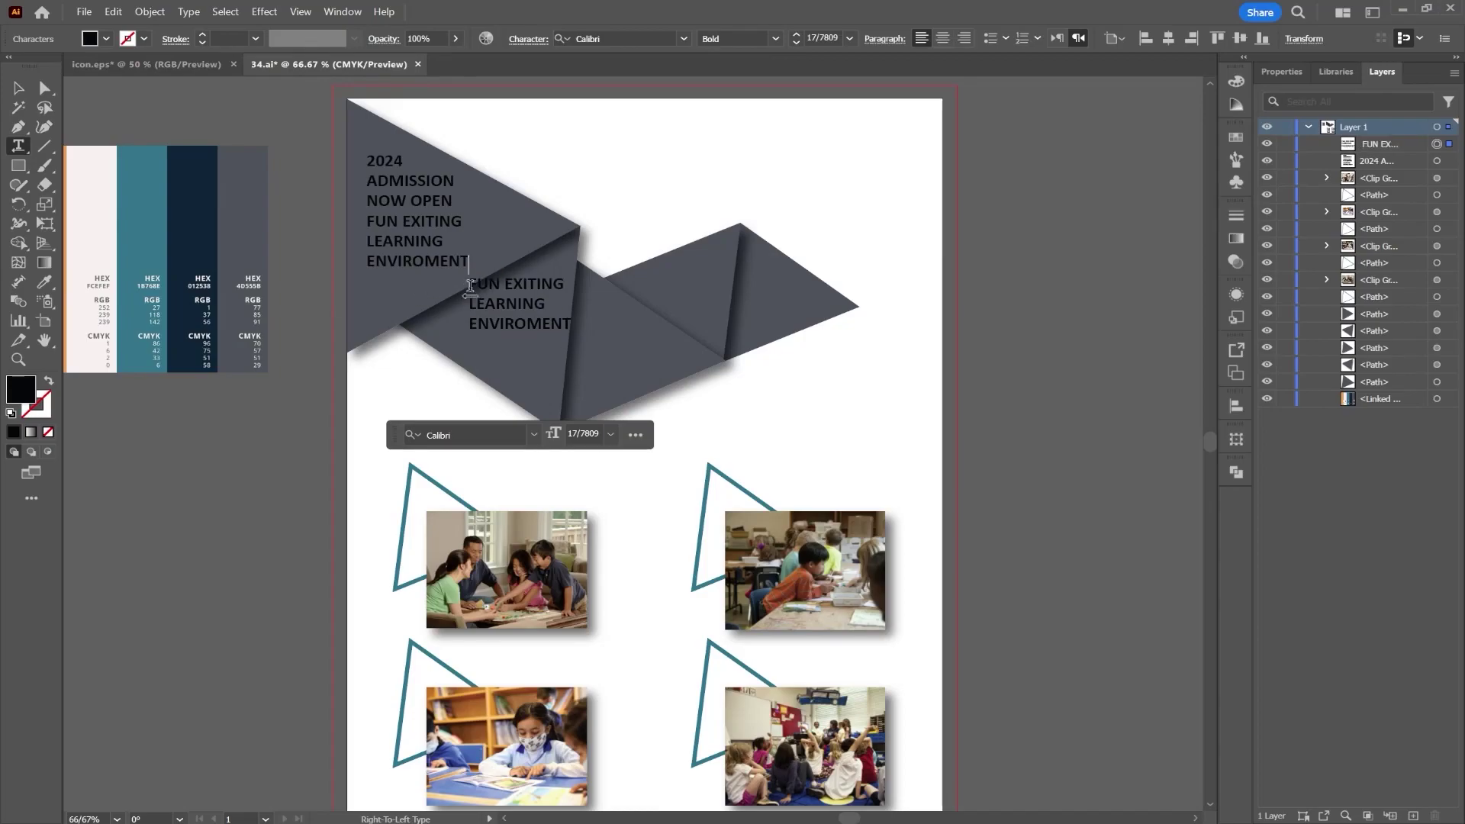
pyautogui.press('Delete')
pyautogui.click(18, 88)
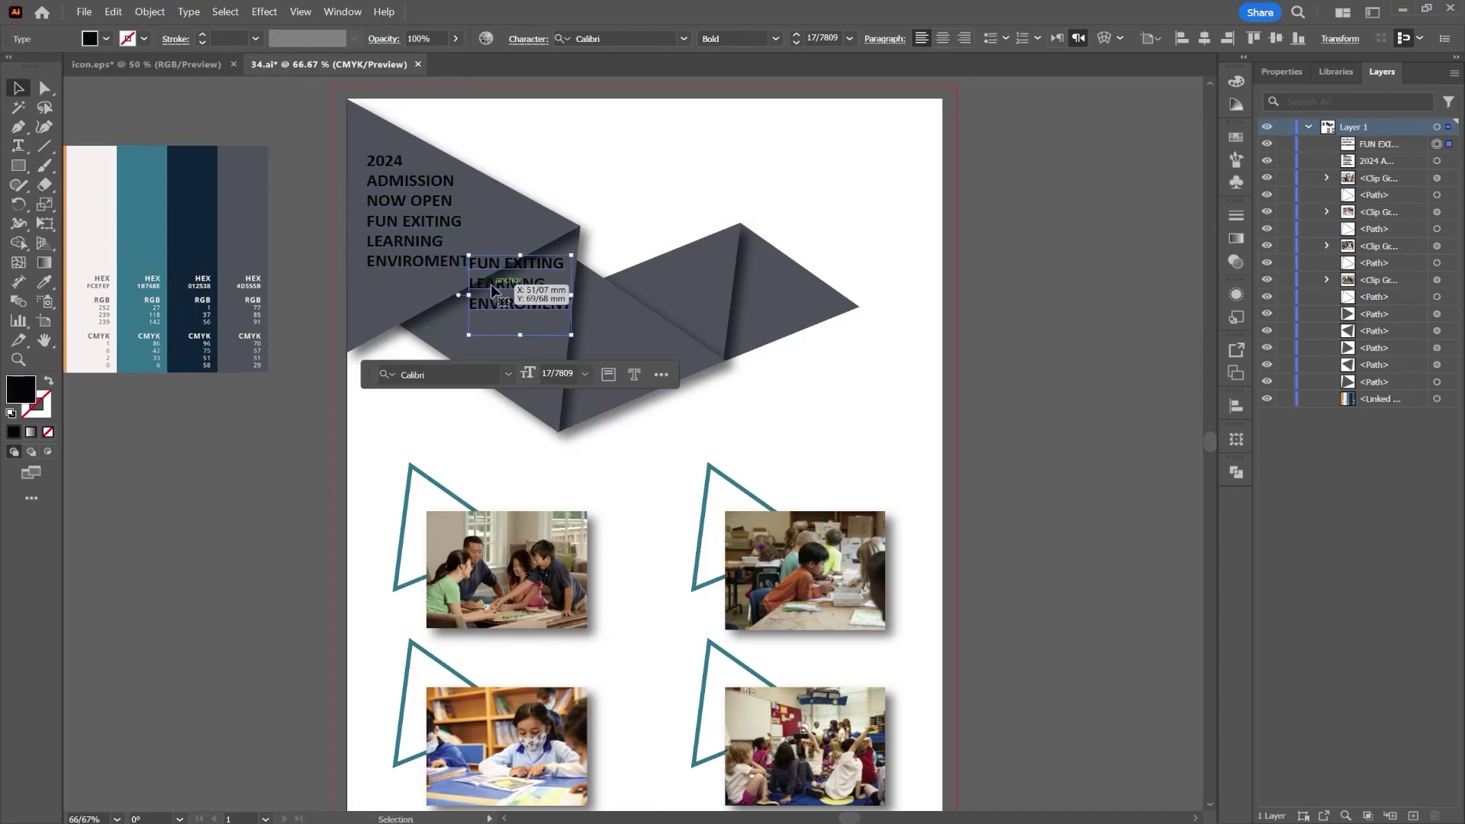
# Step: Colour the "FUN EXITING LEARNING ENVIROMENT" text with the palette's off-white swatch and move it down inside the second triangle
pyautogui.click(44, 282)
pyautogui.click(90, 221)
pyautogui.press('v')
pyautogui.moveTo(496, 288); pyautogui.dragTo(492, 335)
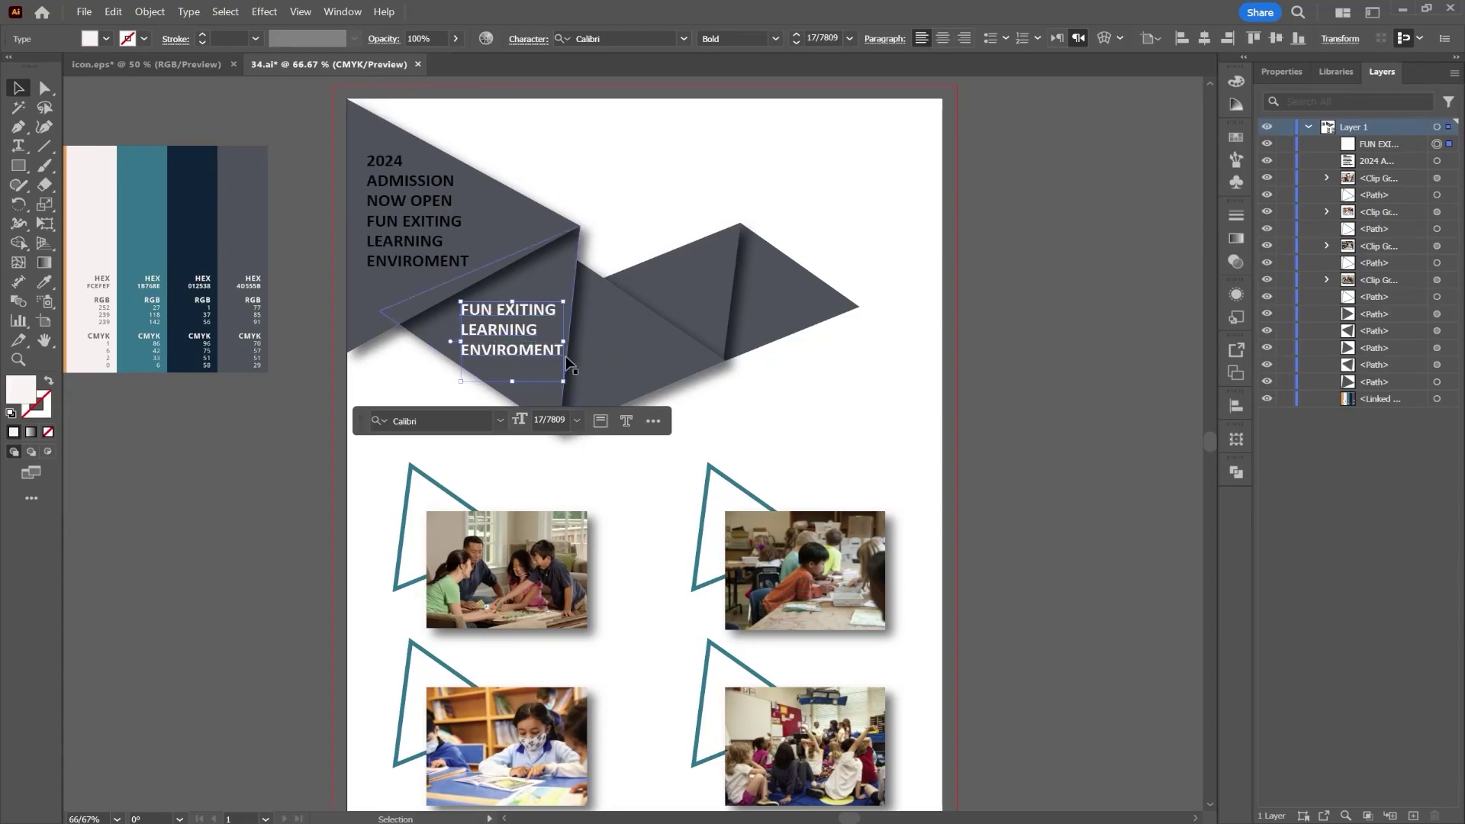
# Step: Trim the original text on the large left triangle to "2024 ADMISSION NOW OPEN"
pyautogui.doubleClick(384, 227)
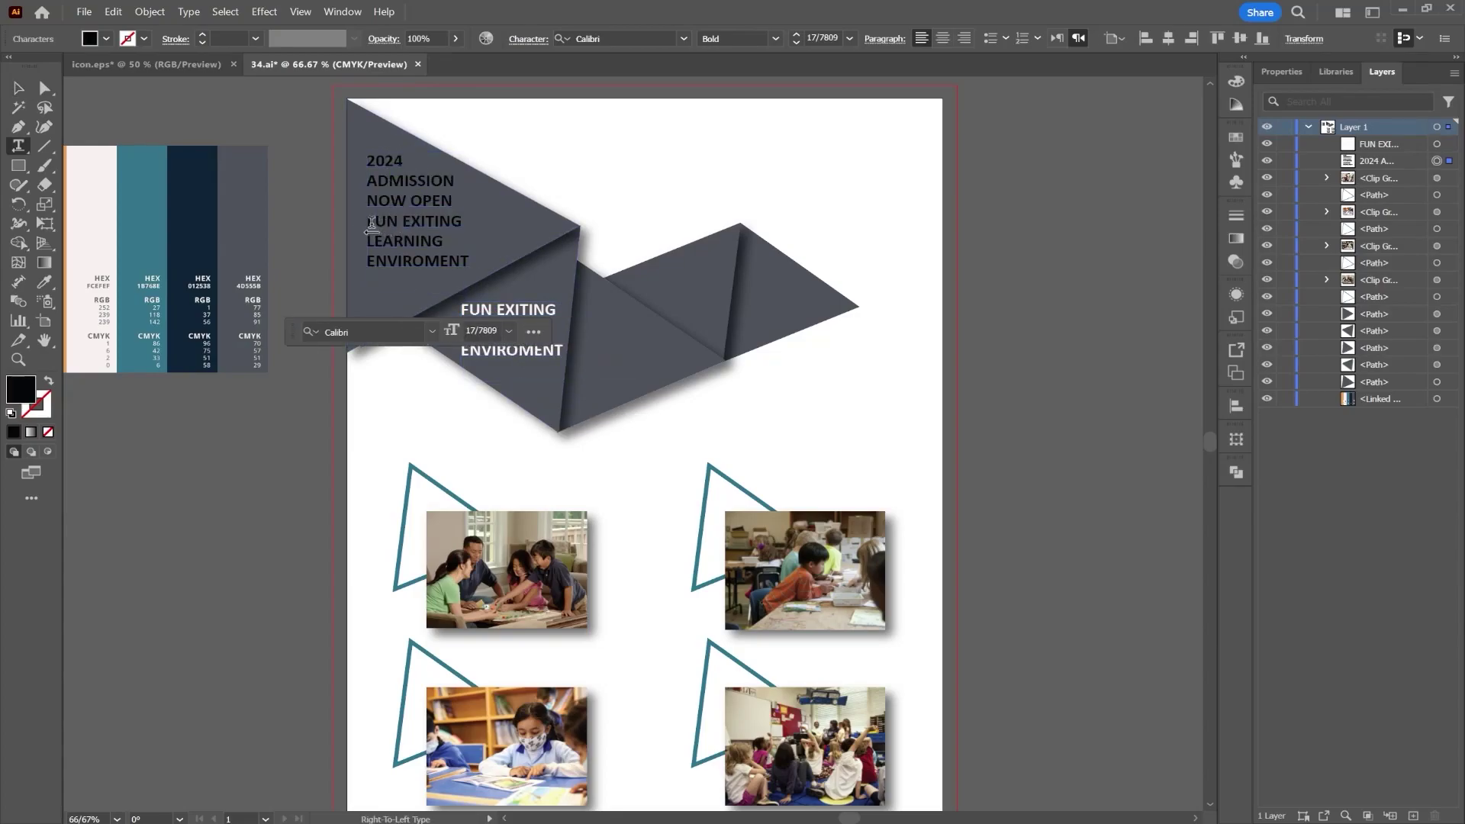
pyautogui.moveTo(374, 222); pyautogui.dragTo(460, 267)
pyautogui.press('BackSpace')
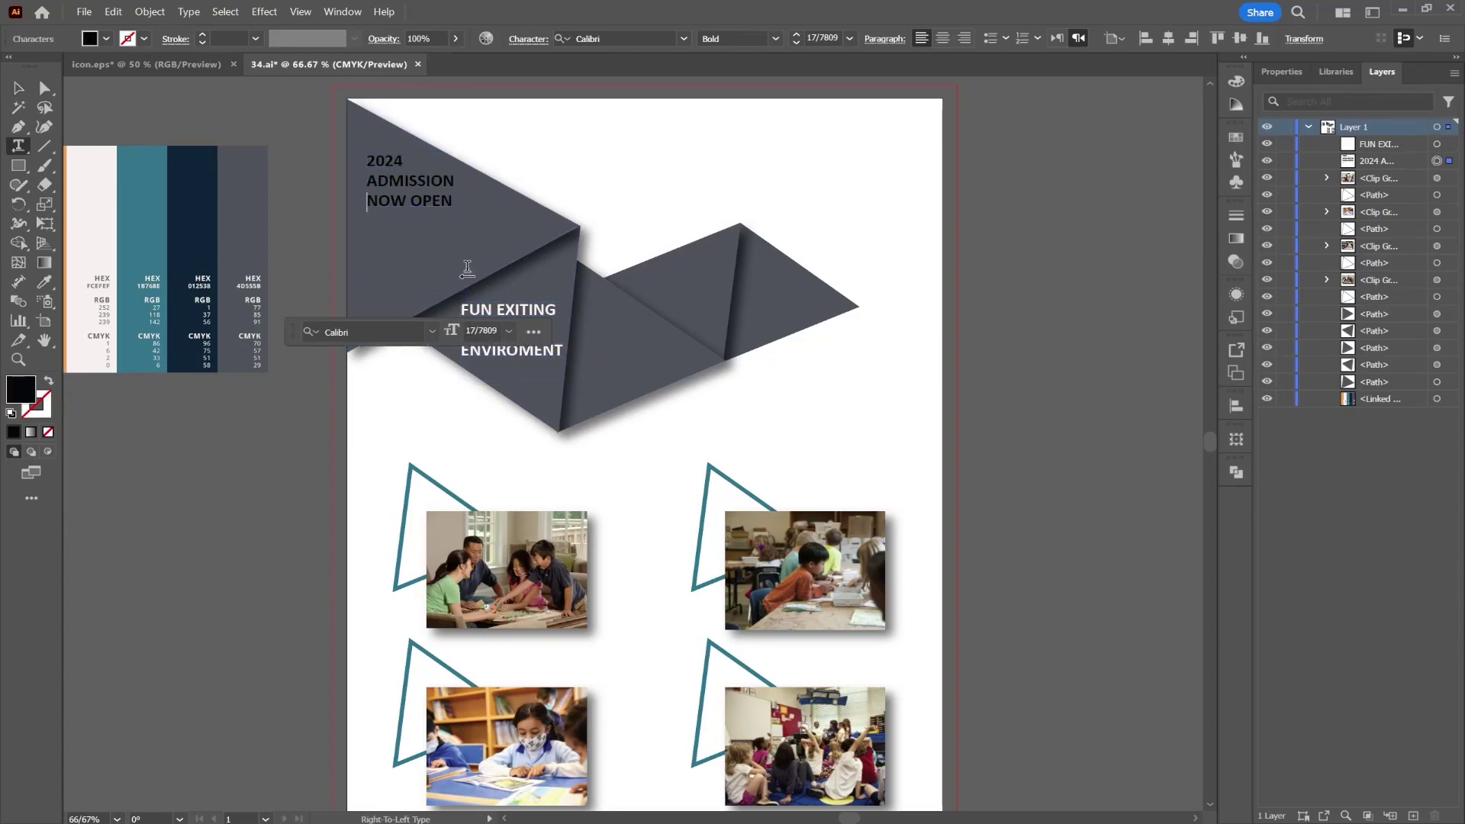
pyautogui.press('Escape')
# Step: Enlarge the "2024 ADMISSION NOW OPEN" heading to about 27.6 pt, move it down about 7 mm and colour it with the off-white swatch
pyautogui.moveTo(457, 235); pyautogui.dragTo(509, 279)
pyautogui.moveTo(451, 195); pyautogui.dragTo(451, 217)
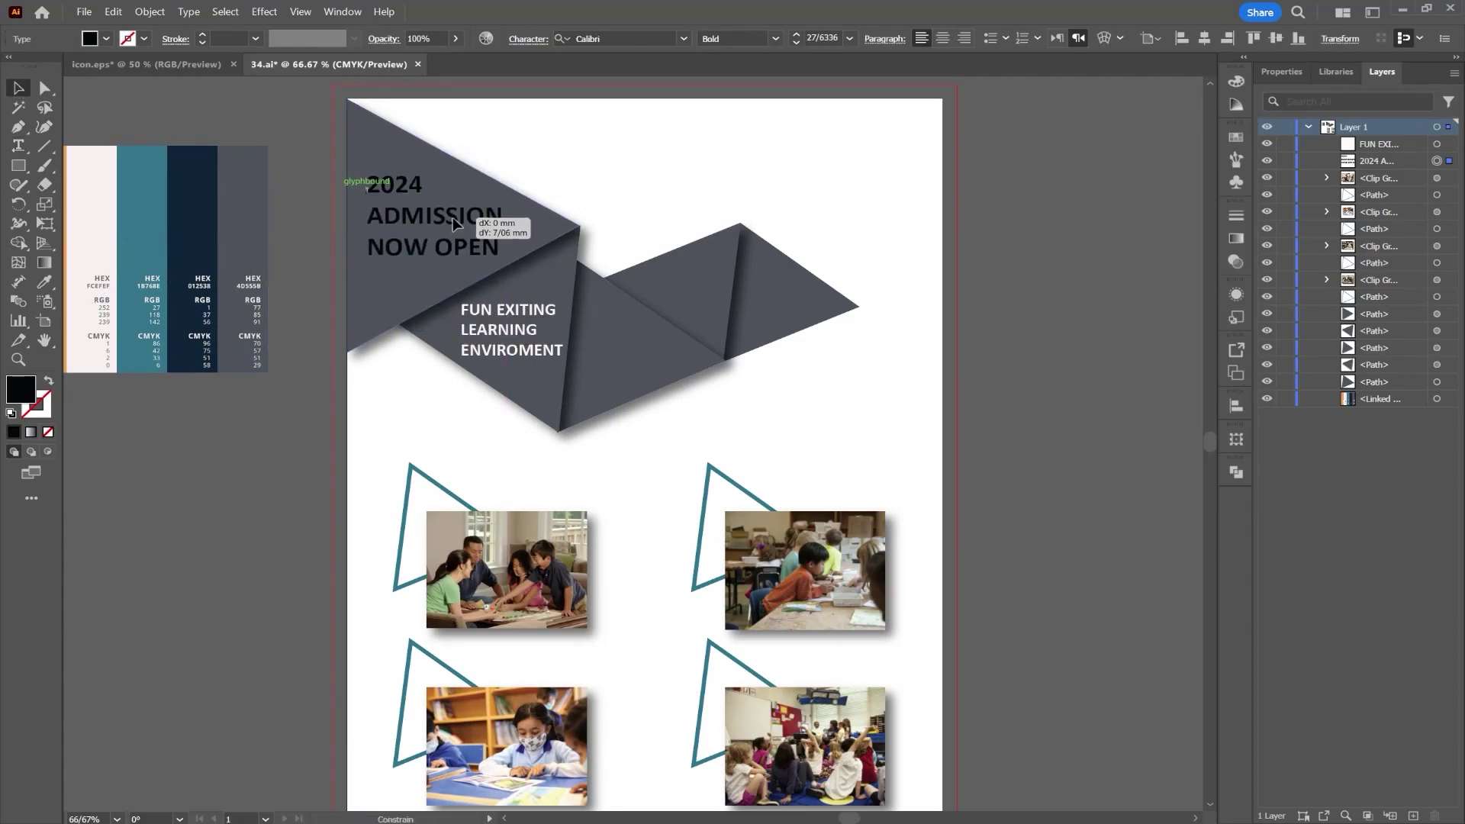
pyautogui.click(44, 282)
pyautogui.click(114, 270)
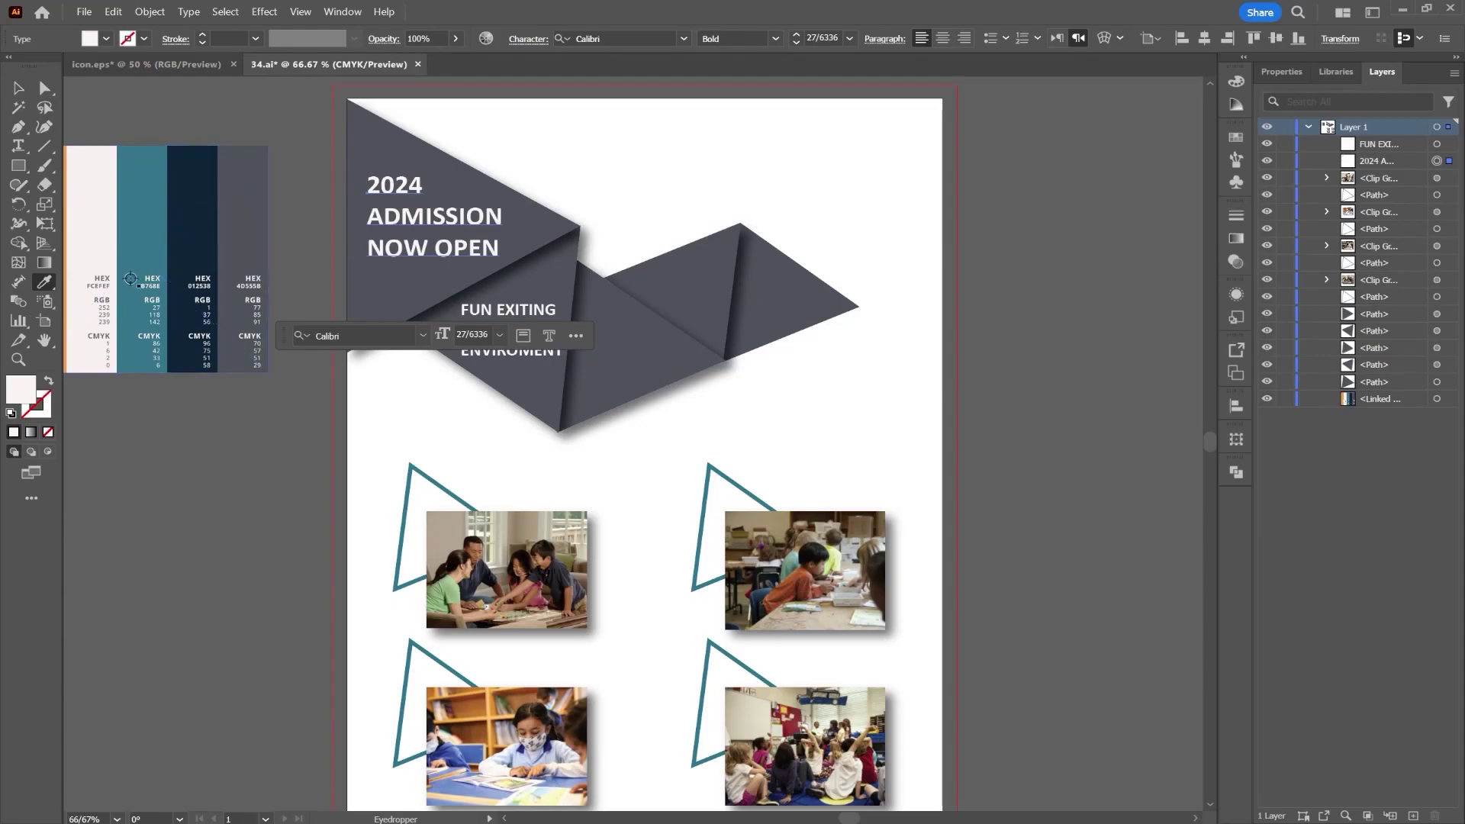
pyautogui.click(19, 89)
pyautogui.click(1068, 259)
# Step: Copy the "EASY REGISTRATION ONLINE" text from icon.eps into the 34.ai flyer
pyautogui.press('space')
pyautogui.moveTo(975, 370); pyautogui.dragTo(978, 300)
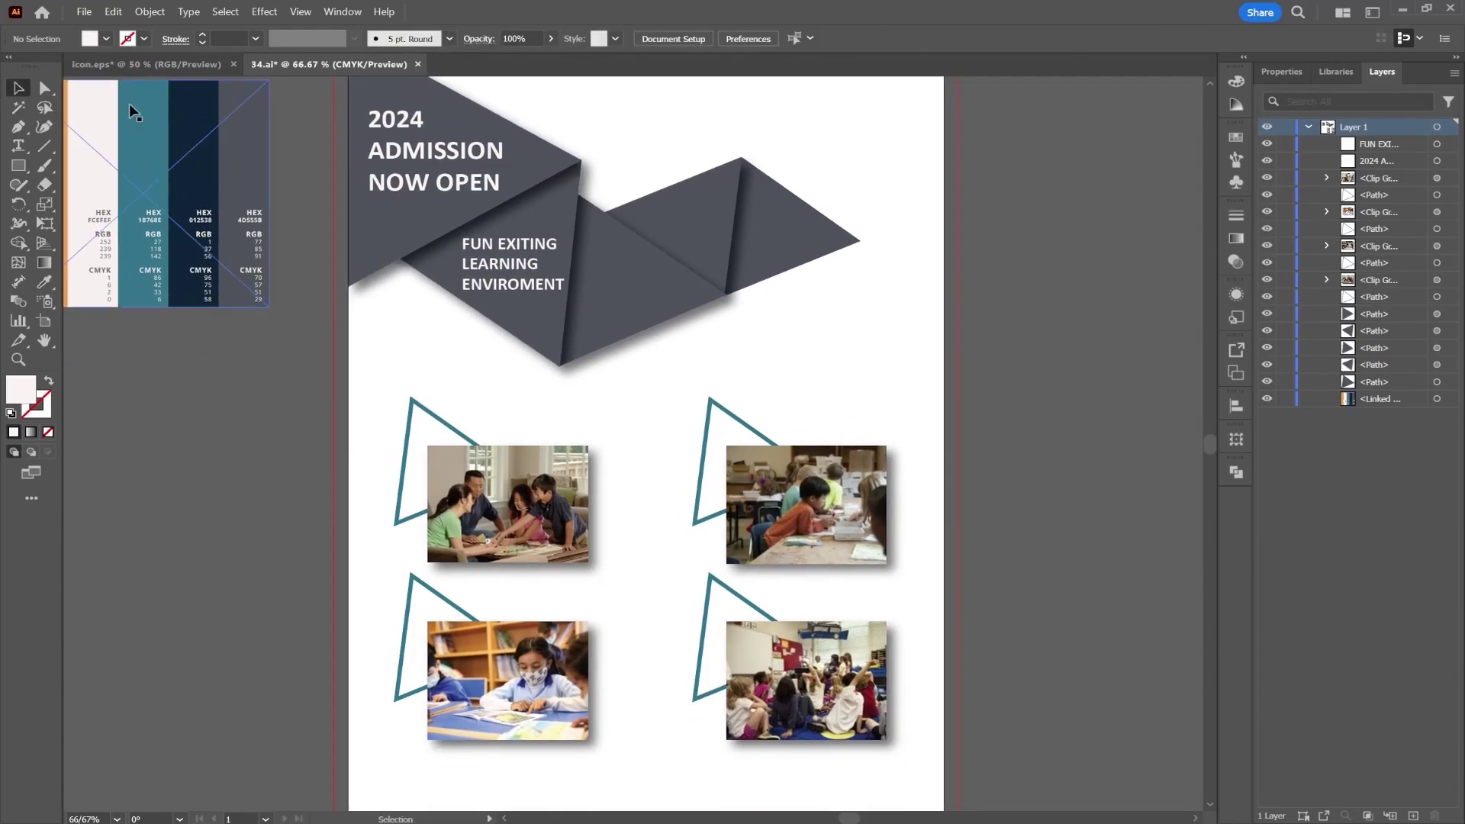
pyautogui.click(134, 61)
pyautogui.click(949, 326)
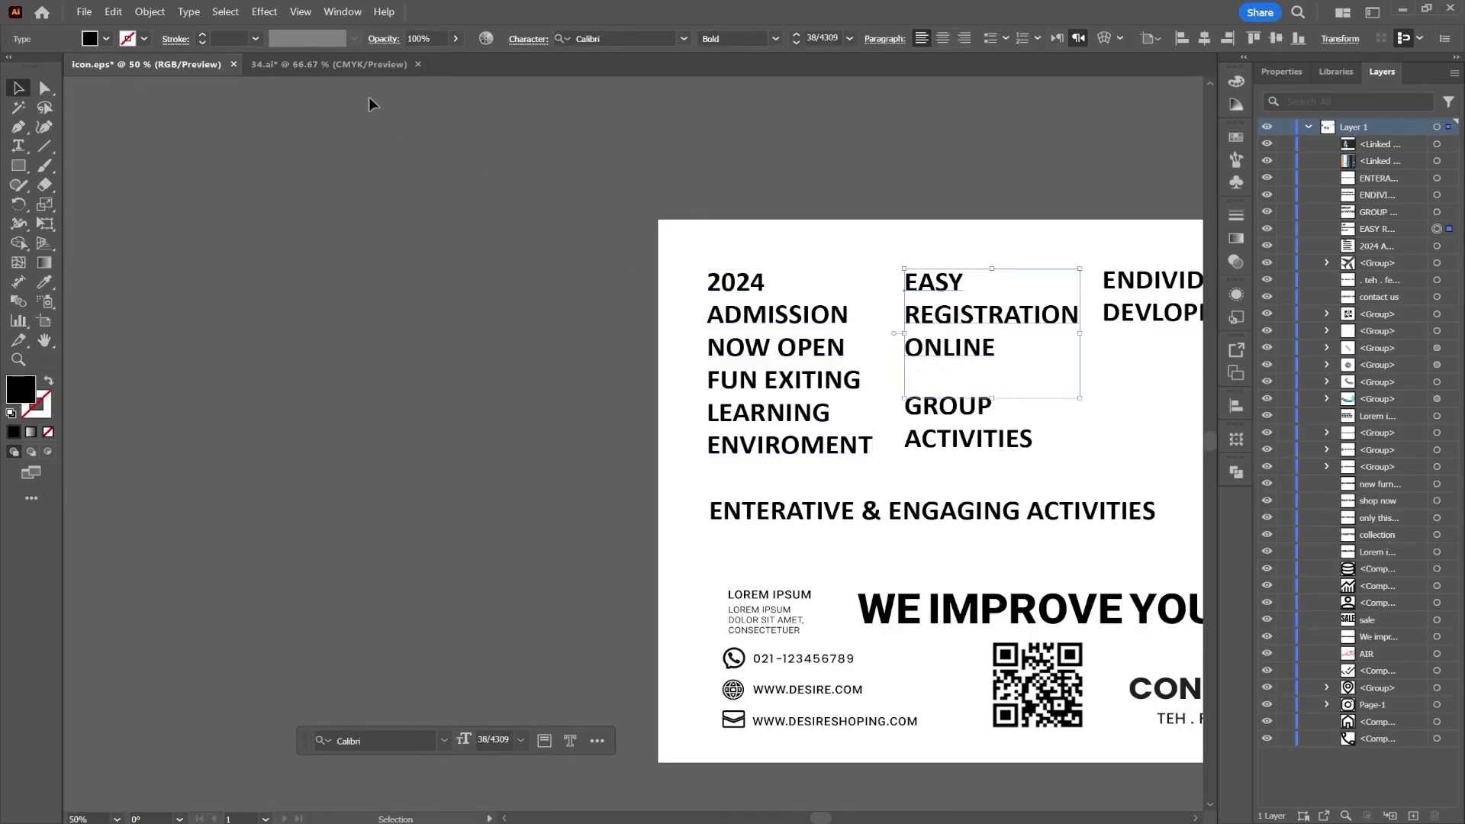
pyautogui.hotkey('ctrl', 'c')
pyautogui.click(328, 64)
pyautogui.hotkey('ctrl', 'v')
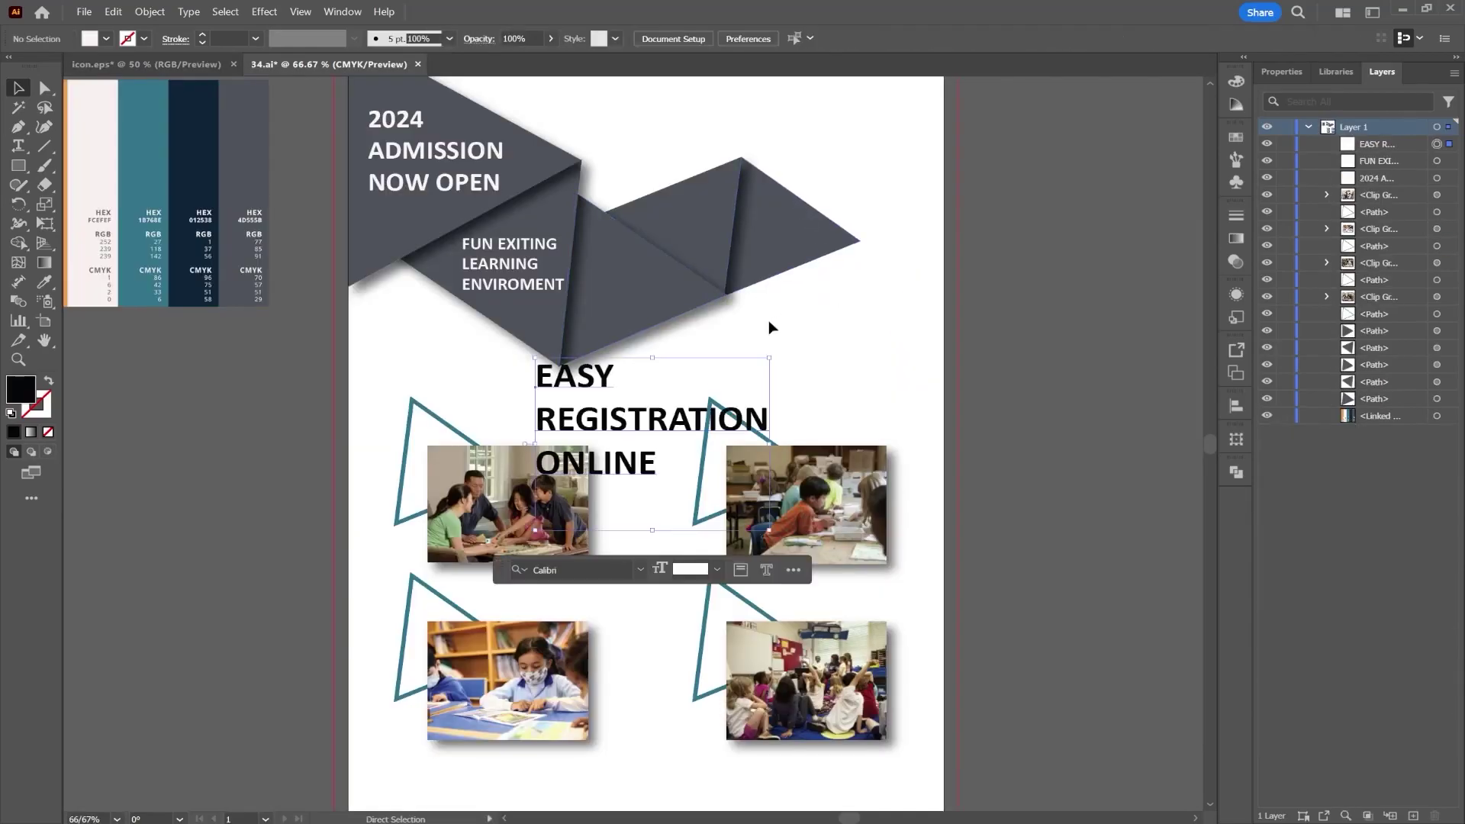
# Step: Shrink the "EASY REGISTRATION ONLINE" text to about 19.2 pt, place it on the third ribbon triangle and colour it off-white
pyautogui.click(674, 418)
pyautogui.moveTo(653, 357); pyautogui.dragTo(653, 291)
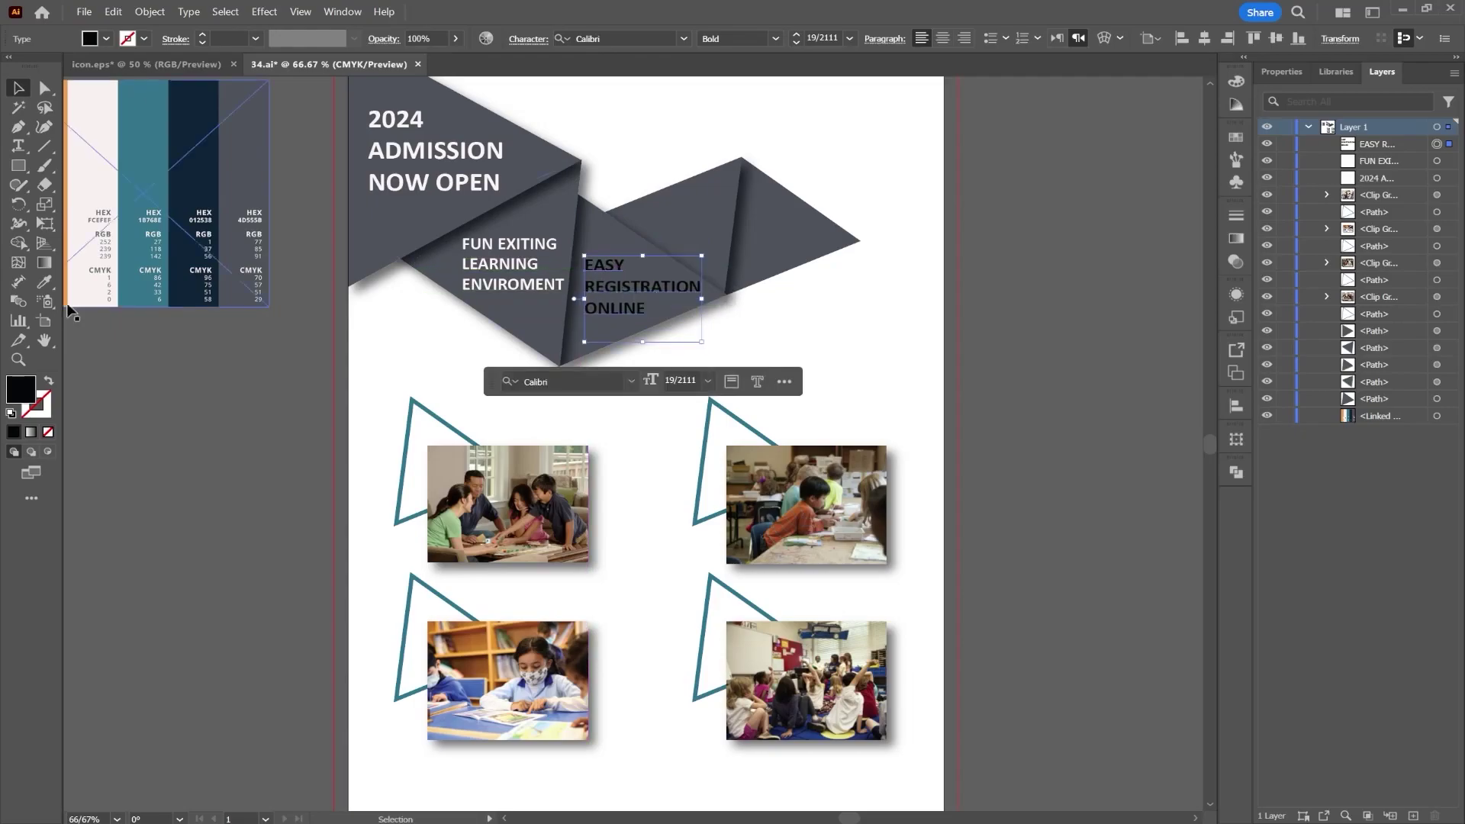
pyautogui.click(45, 282)
pyautogui.click(73, 173)
pyautogui.press('v')
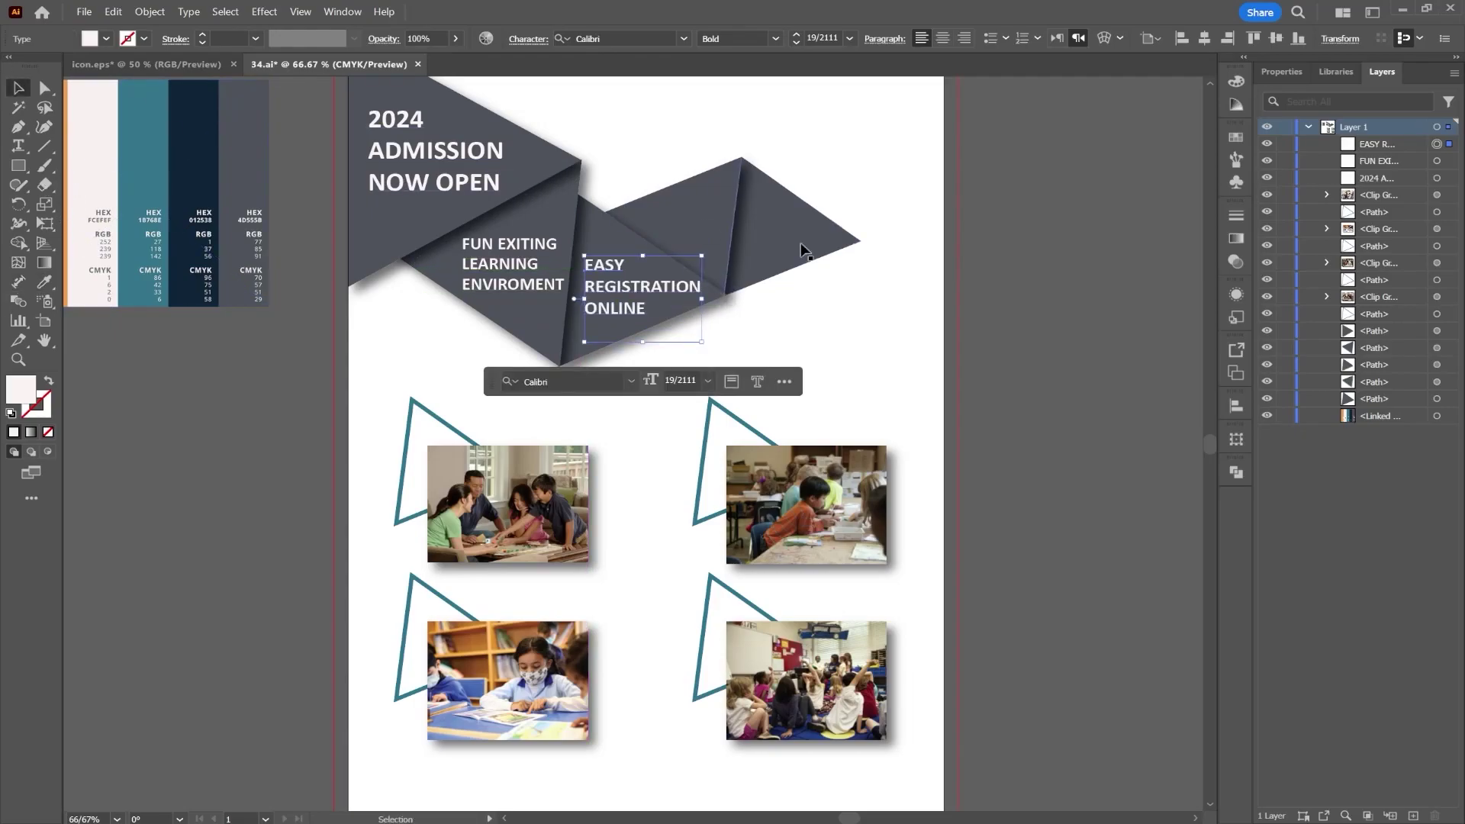
pyautogui.click(1022, 263)
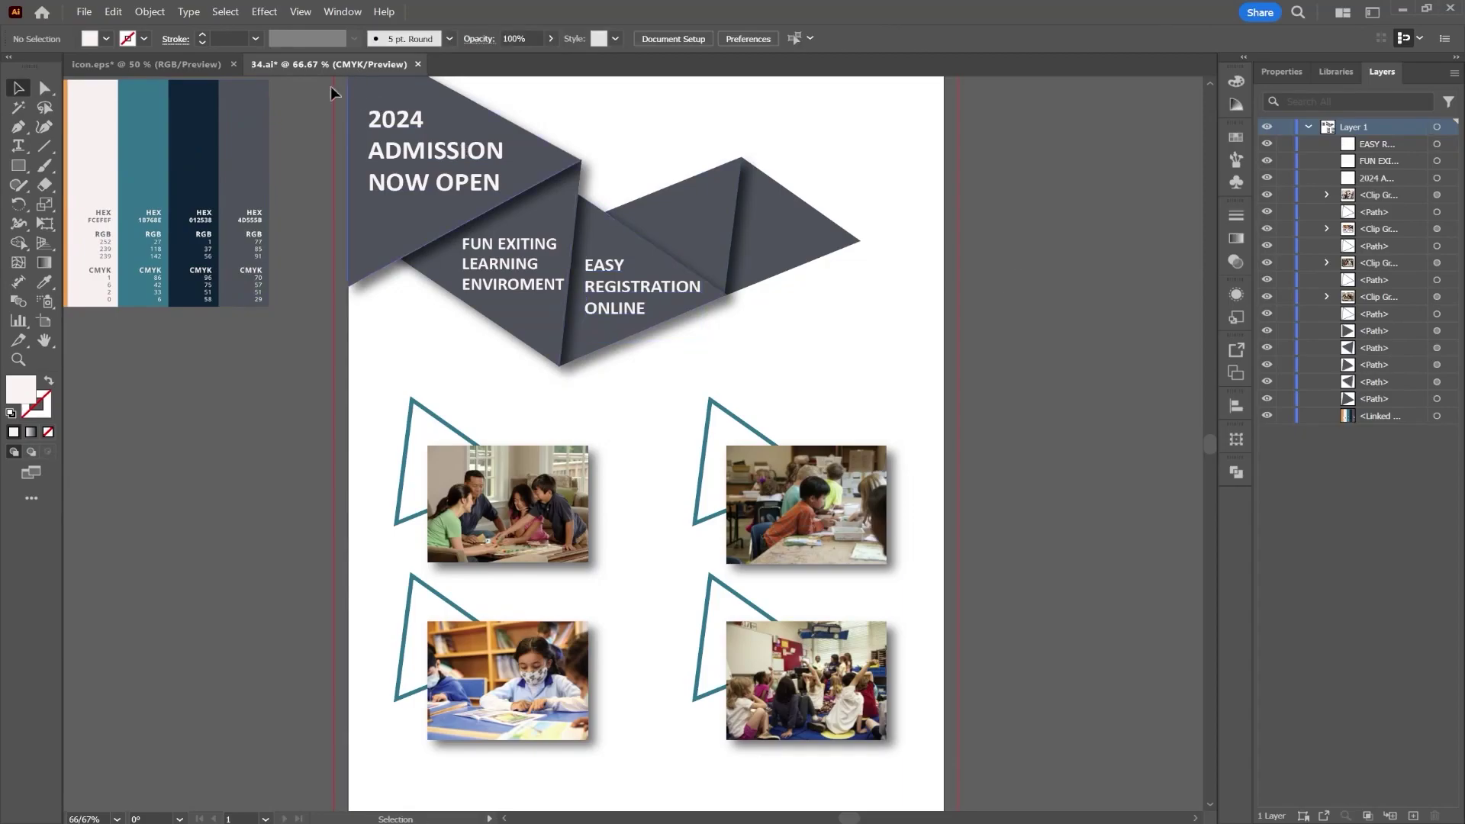
# Step: Copy the "GROUP ACTIVITIES" and "ENDIVIDUAL DEVLOPMENT" texts from icon.eps into 34.ai and move both to the right, clear of the ribbon
pyautogui.click(194, 64)
pyautogui.click(977, 435)
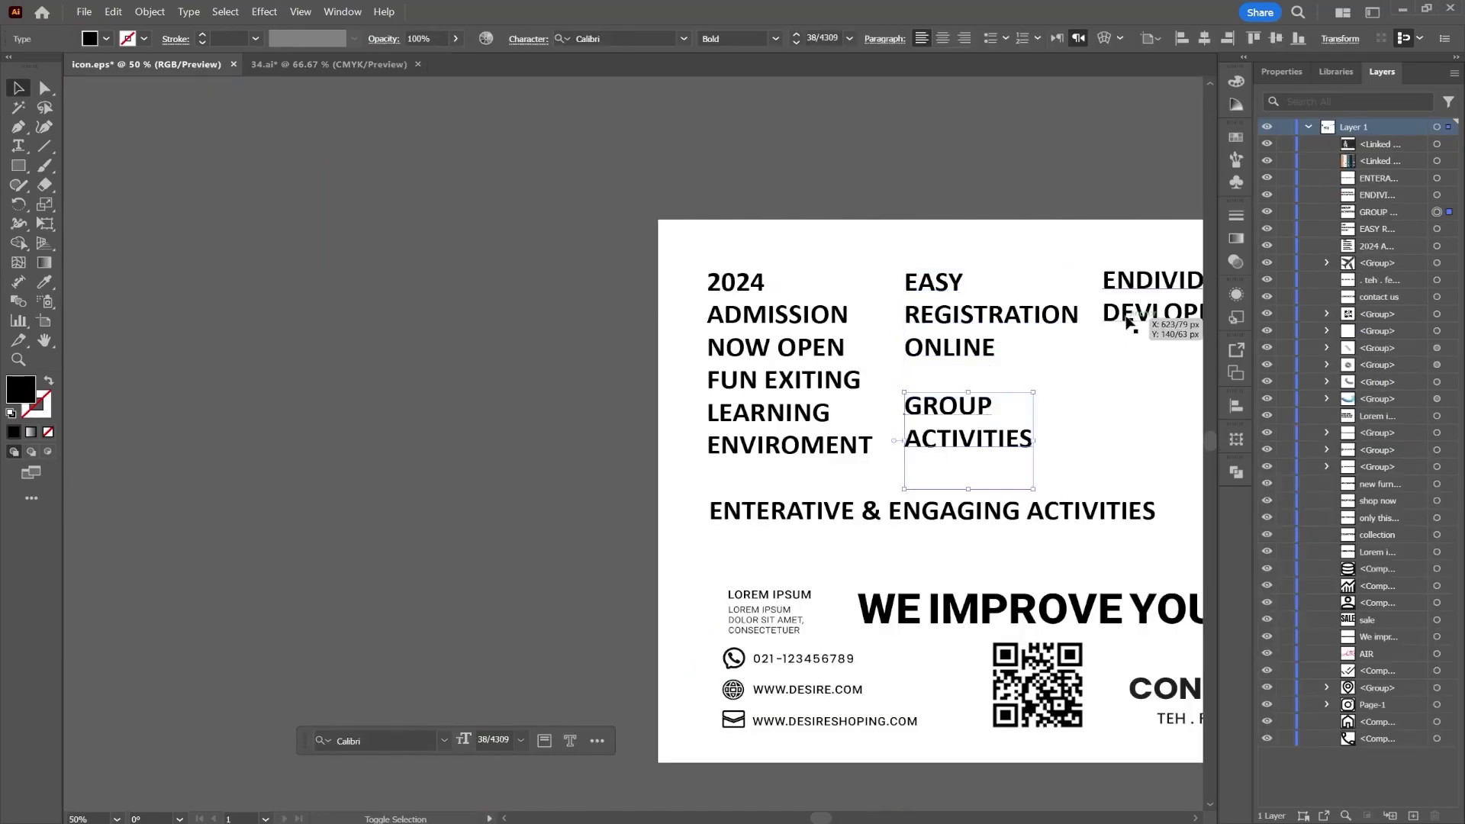
pyautogui.keyDown('shift'); pyautogui.click(1127, 324); pyautogui.keyUp('shift')
pyautogui.click(321, 64)
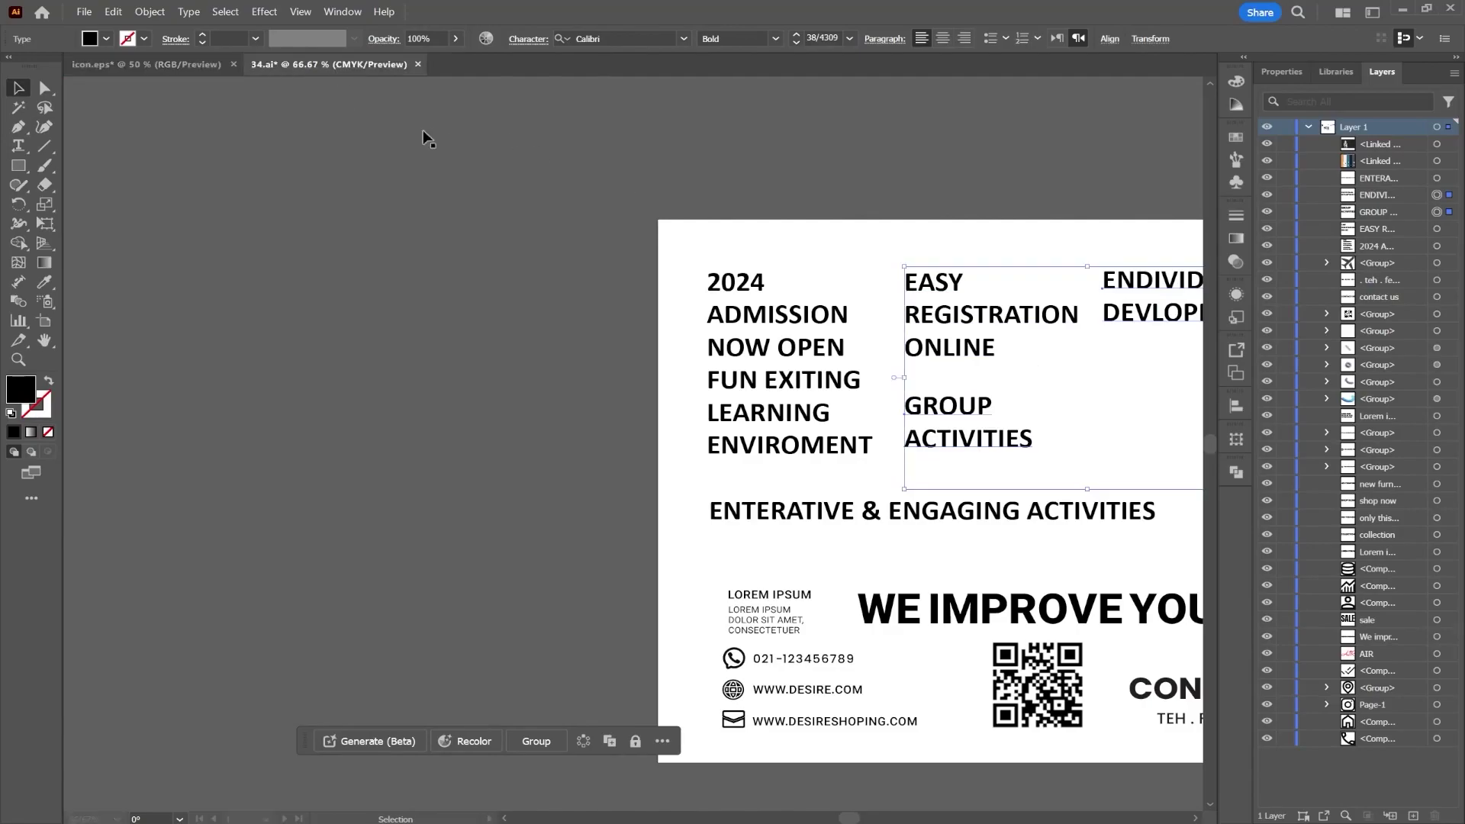
pyautogui.hotkey('ctrl', 'v')
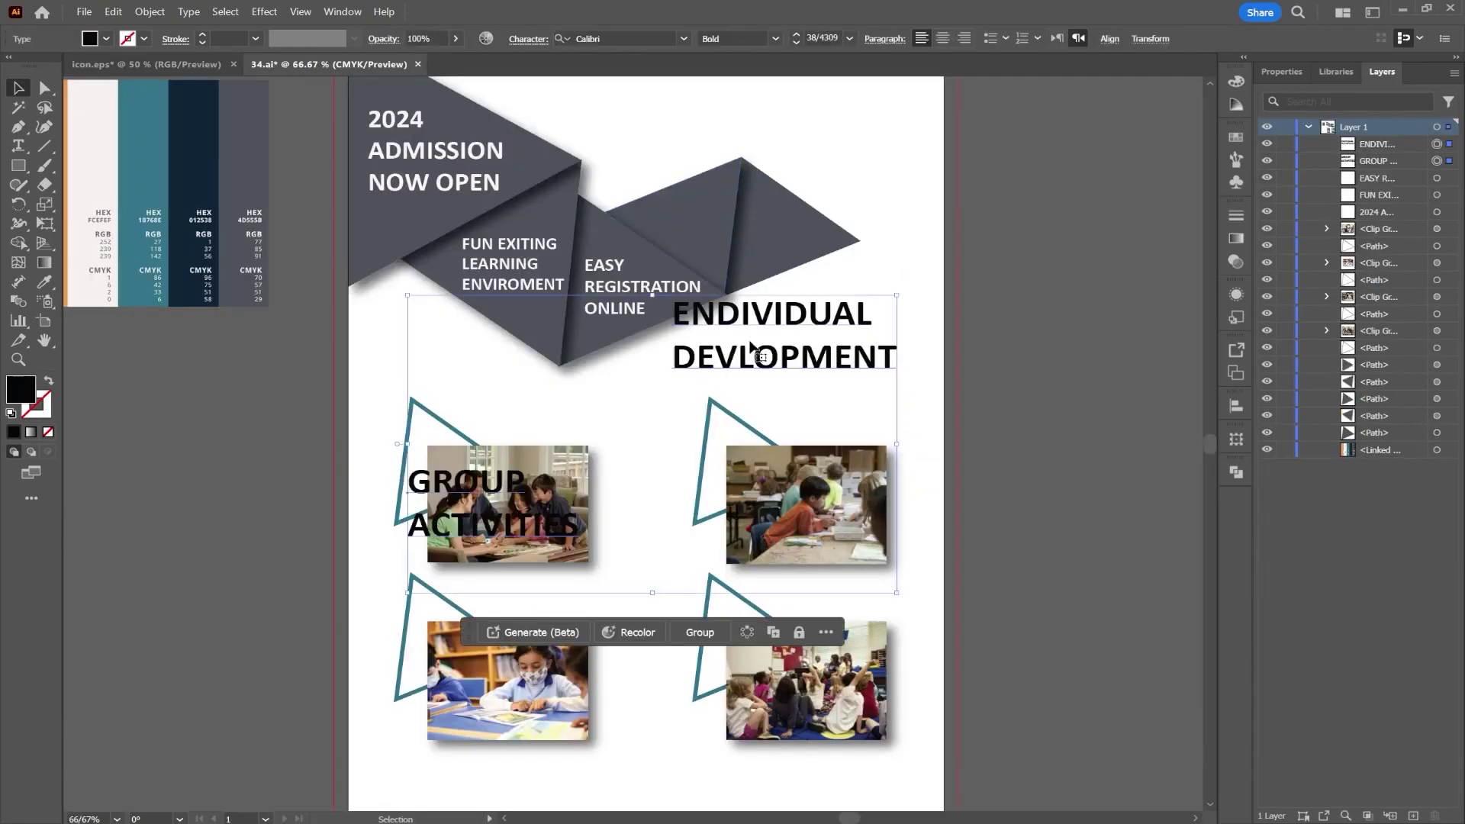
pyautogui.moveTo(756, 339); pyautogui.dragTo(1064, 191)
pyautogui.click(1078, 513)
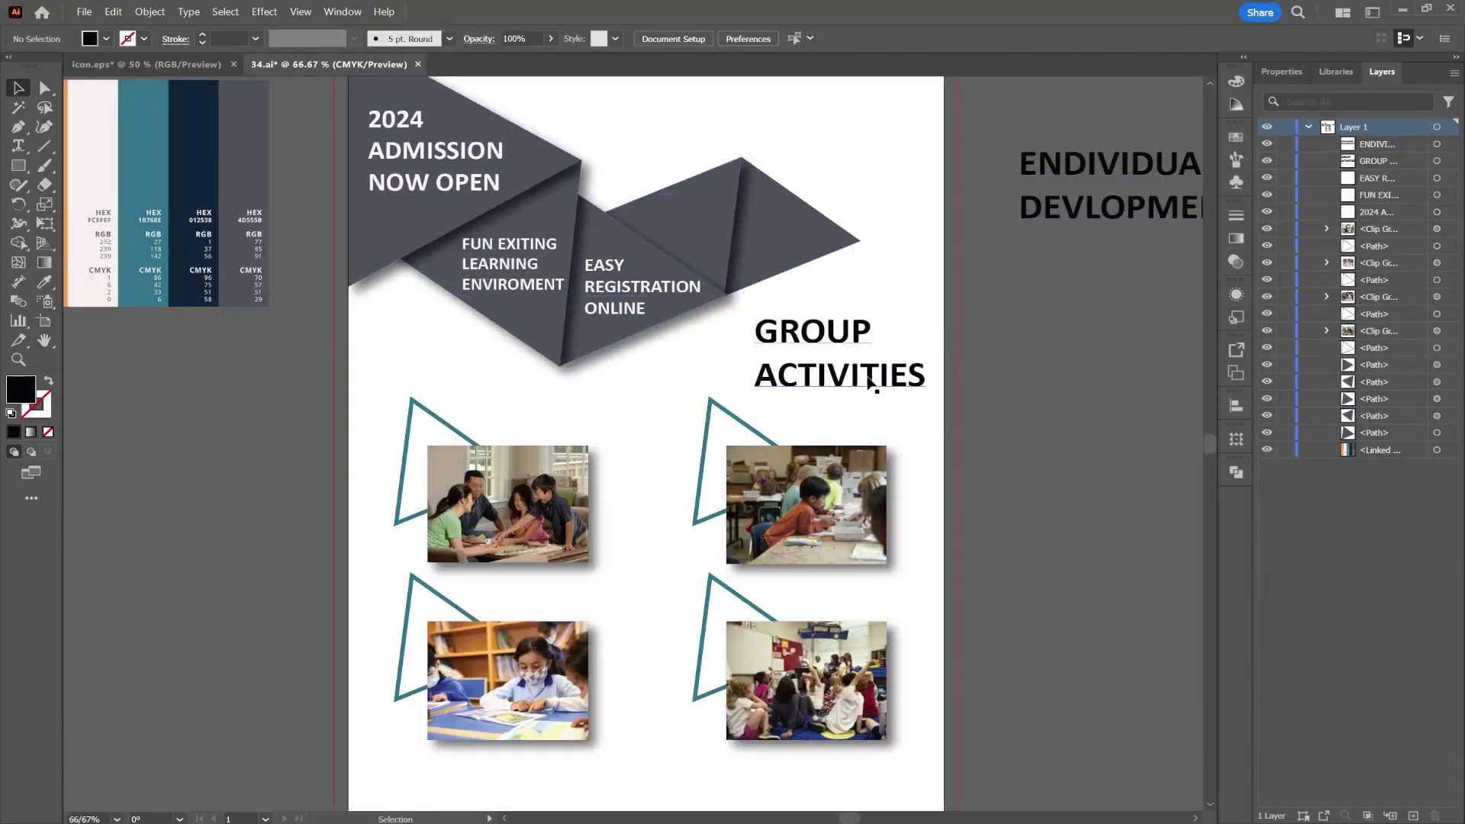
# Step: Shrink "GROUP ACTIVITIES" to about 18.3 pt, place it on the ribbon's rightmost triangle and colour it with the off-white swatch
pyautogui.click(879, 350)
pyautogui.moveTo(925, 312); pyautogui.dragTo(789, 240)
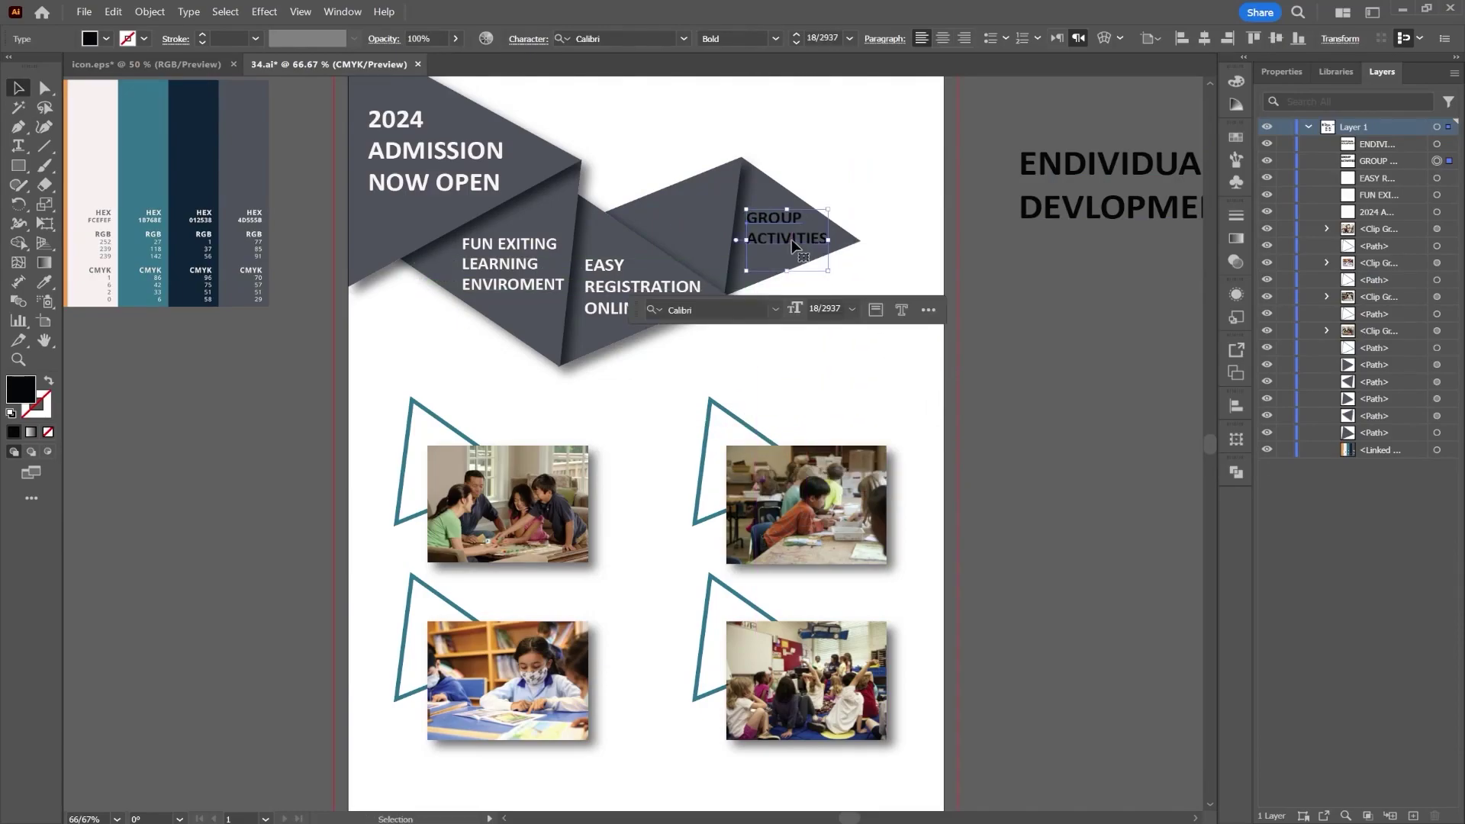
pyautogui.press('i')
pyautogui.click(99, 177)
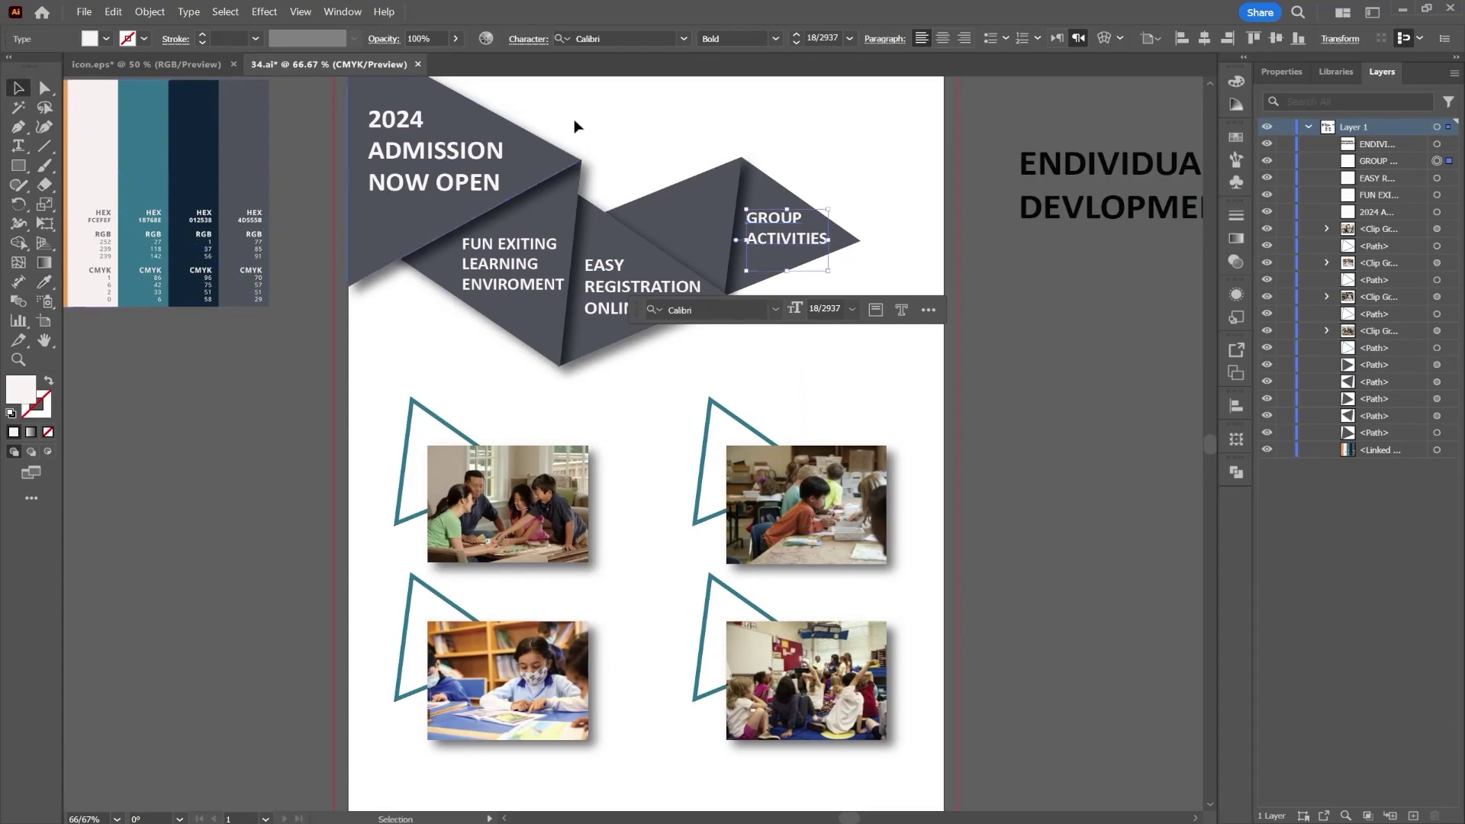
pyautogui.click(18, 88)
# Step: Shrink "ENDIVIDUAL DEVLOPMENT" to about 14 pt, place it on the fourth ribbon triangle and colour it with the off-white swatch
pyautogui.click(1120, 157)
pyautogui.moveTo(1119, 157); pyautogui.dragTo(729, 224)
pyautogui.press('i')
pyautogui.click(83, 200)
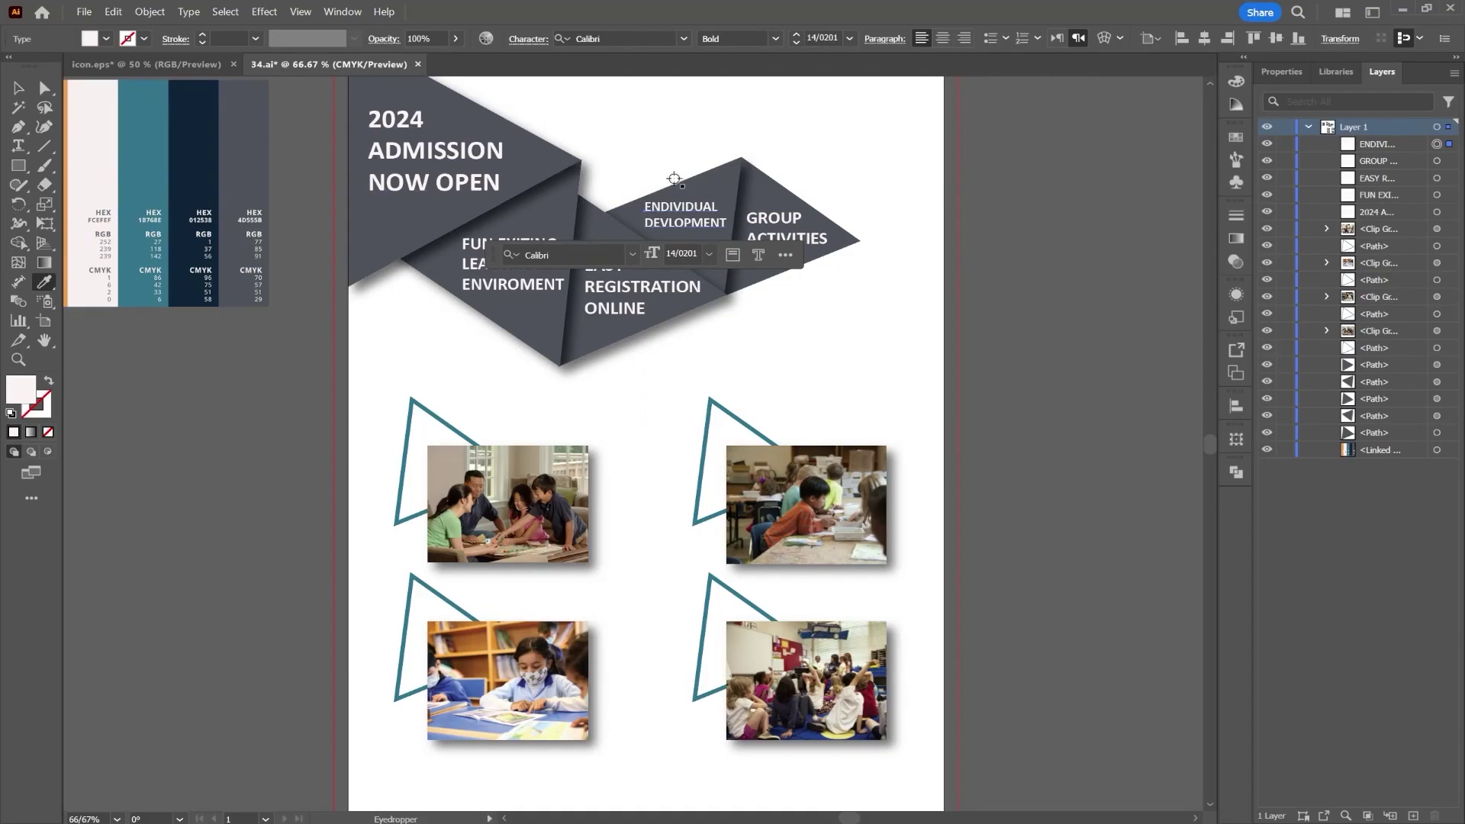
pyautogui.press('v')
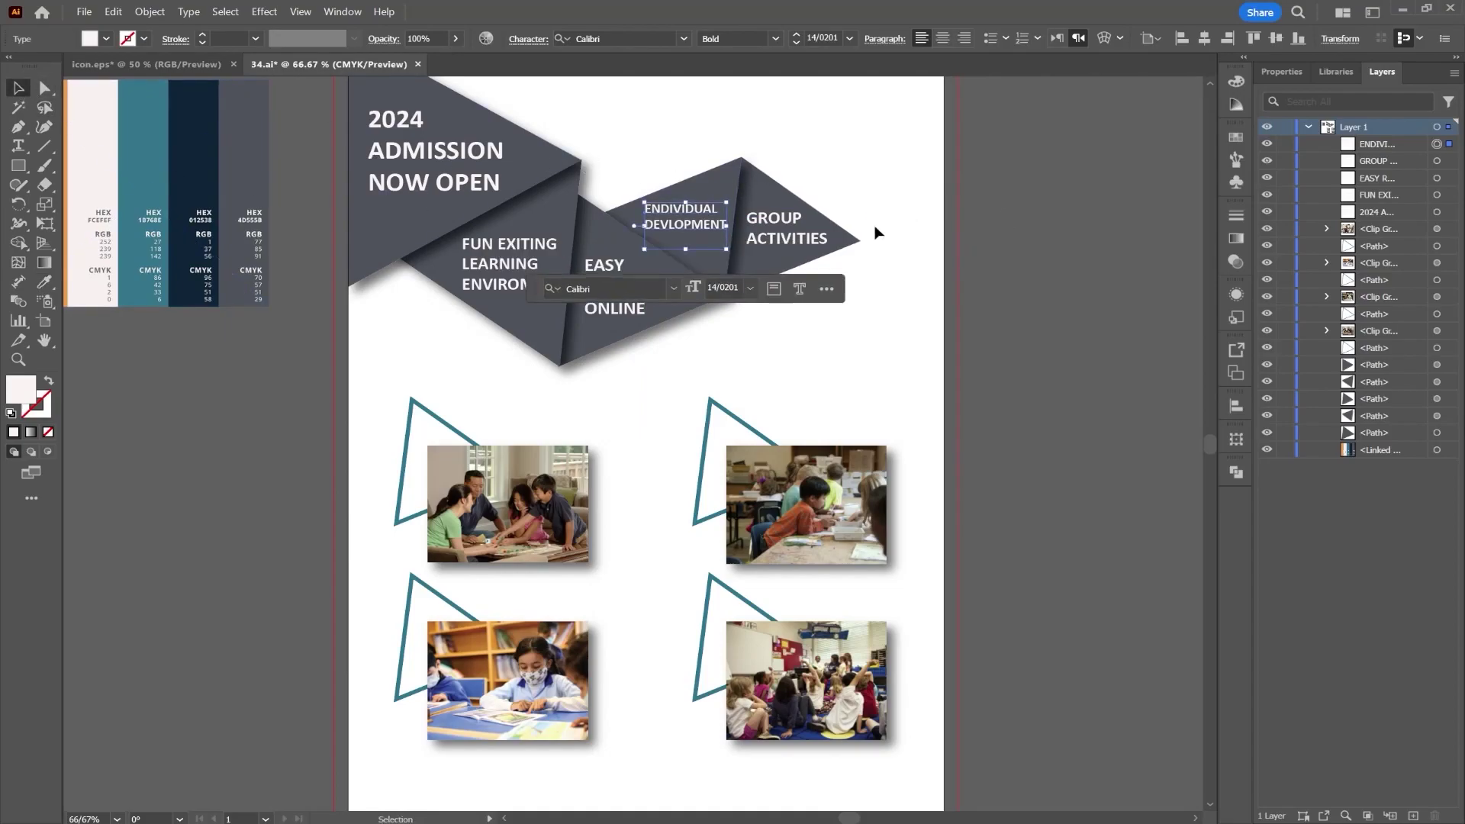
pyautogui.click(1009, 296)
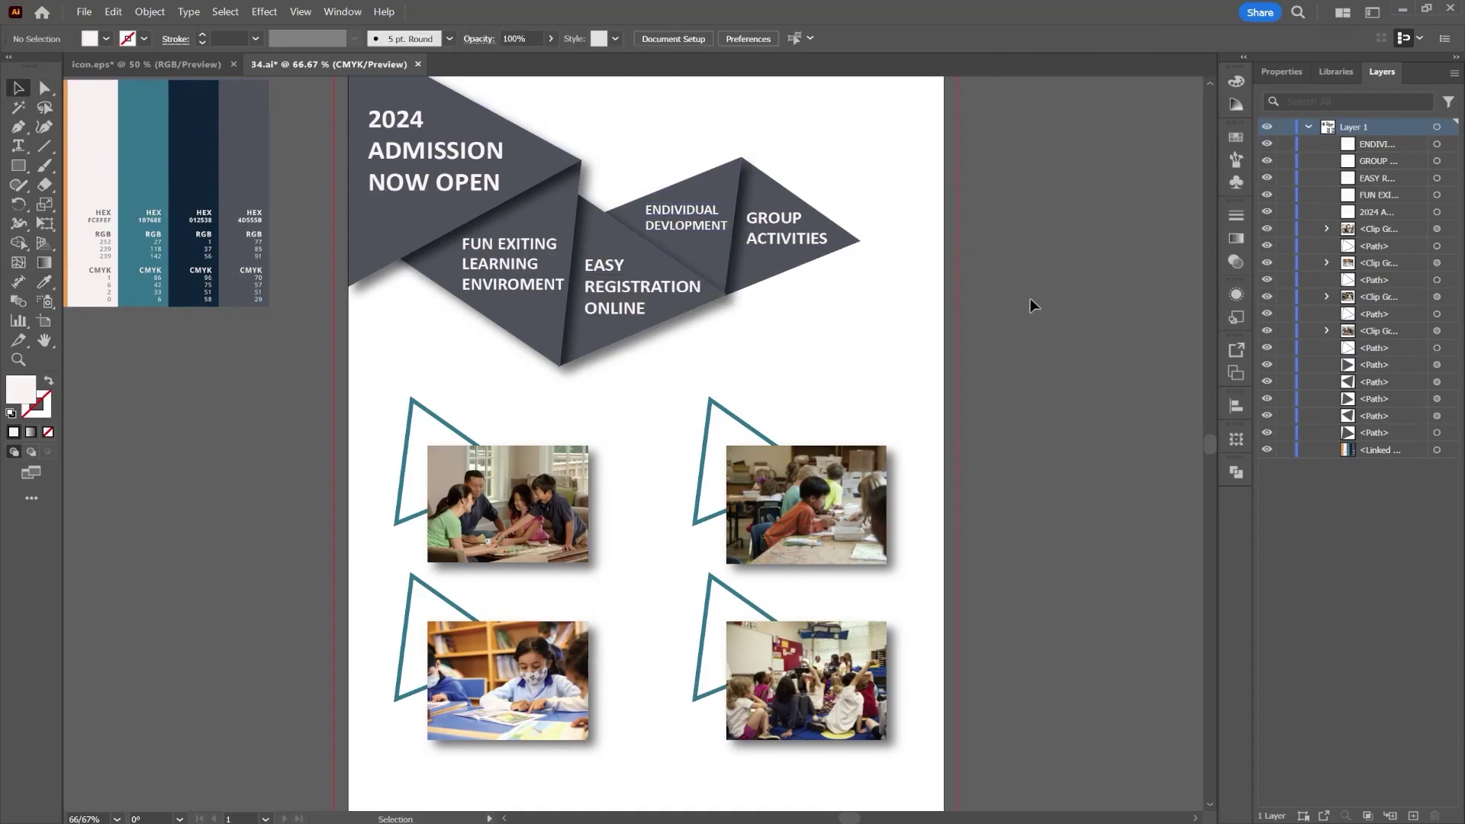
pyautogui.scroll(-3, 1031, 305)
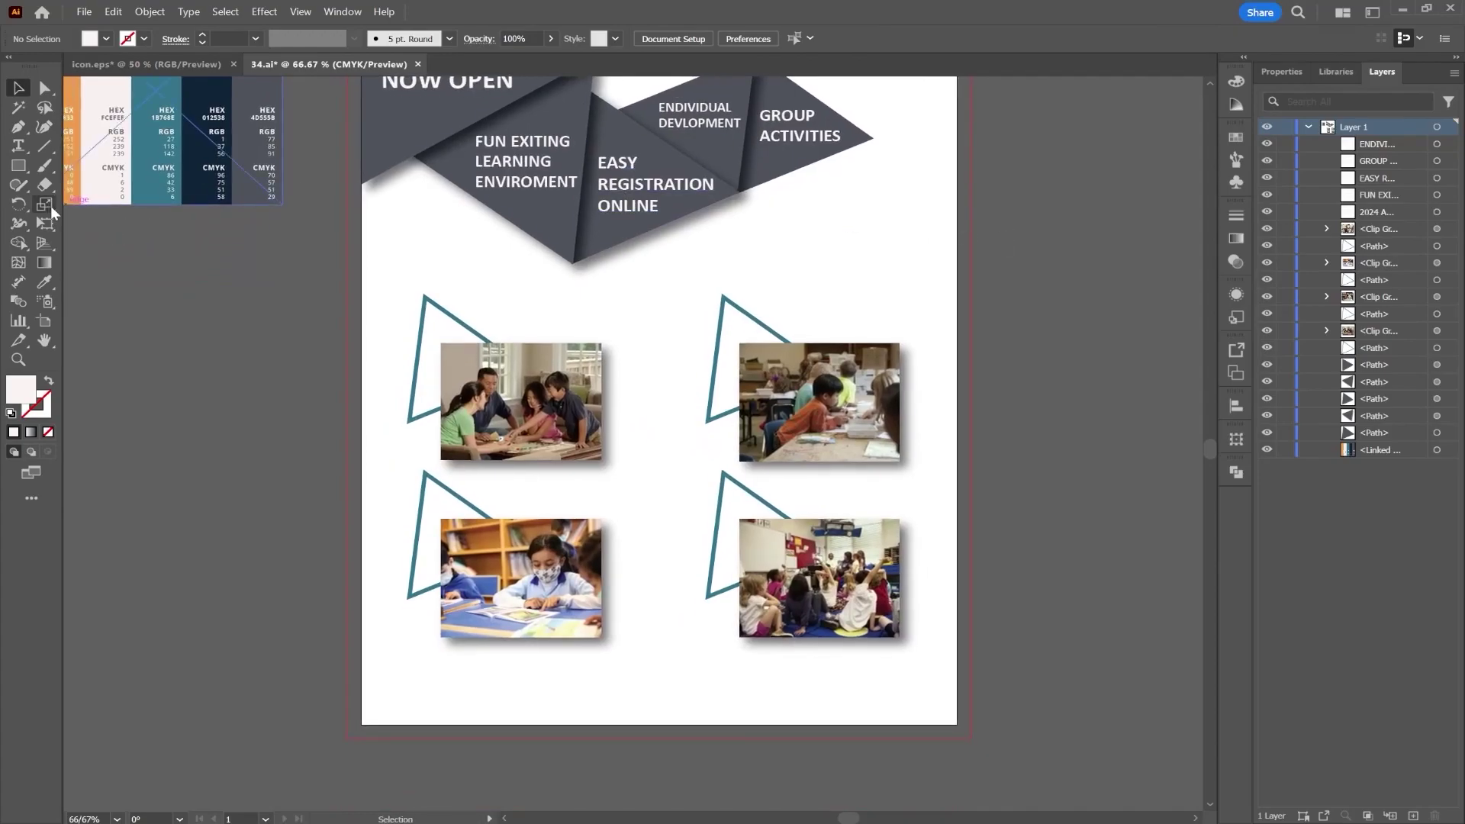
# Step: Add a default "Lorem ipsum" text line in the white area below the ribbon's rightmost triangle
pyautogui.click(21, 151)
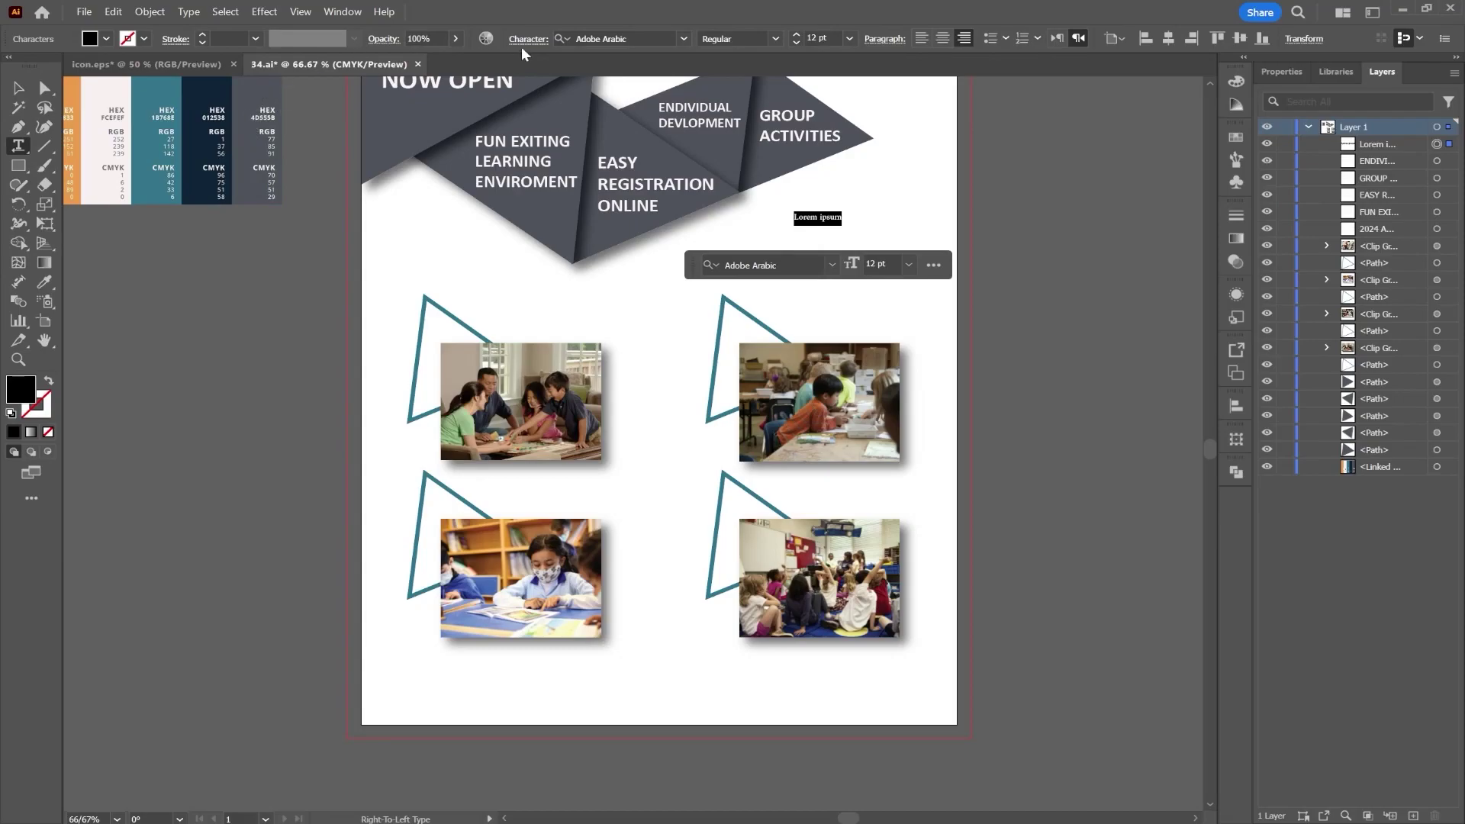
pyautogui.click(616, 38)
pyautogui.write('cl')
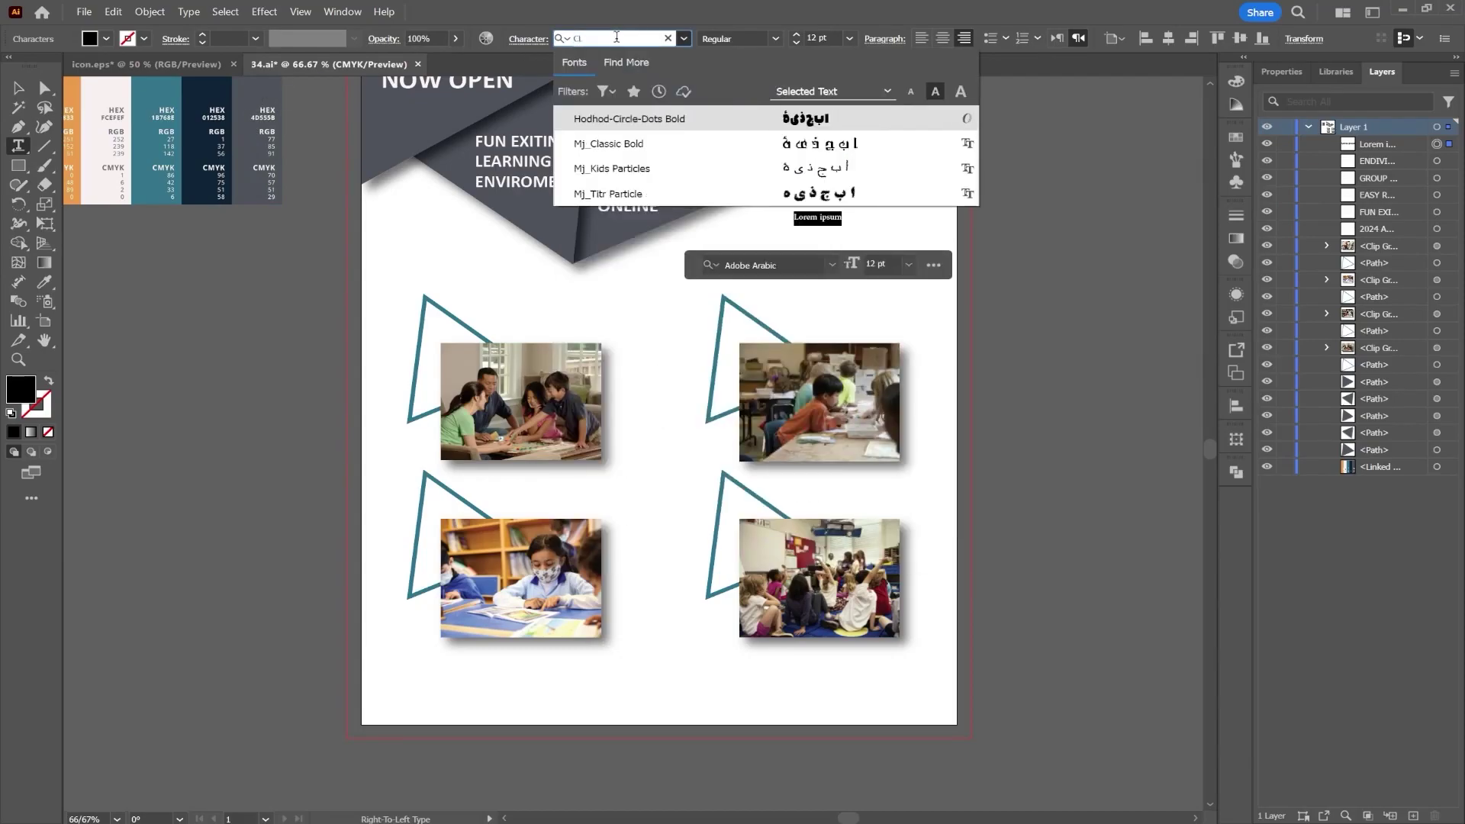
pyautogui.press('BackSpace')
pyautogui.write('ib')
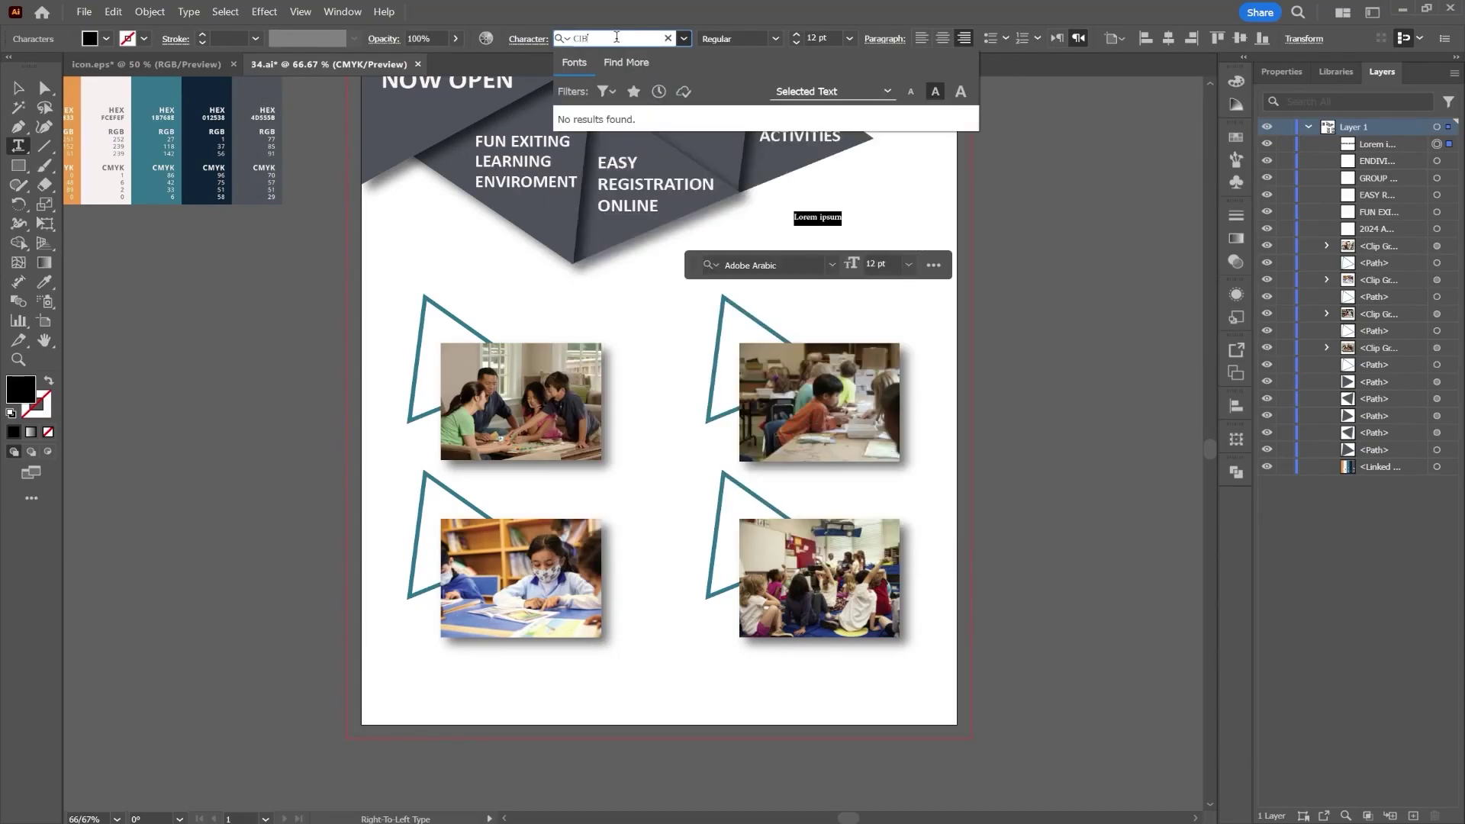
pyautogui.press('Escape')
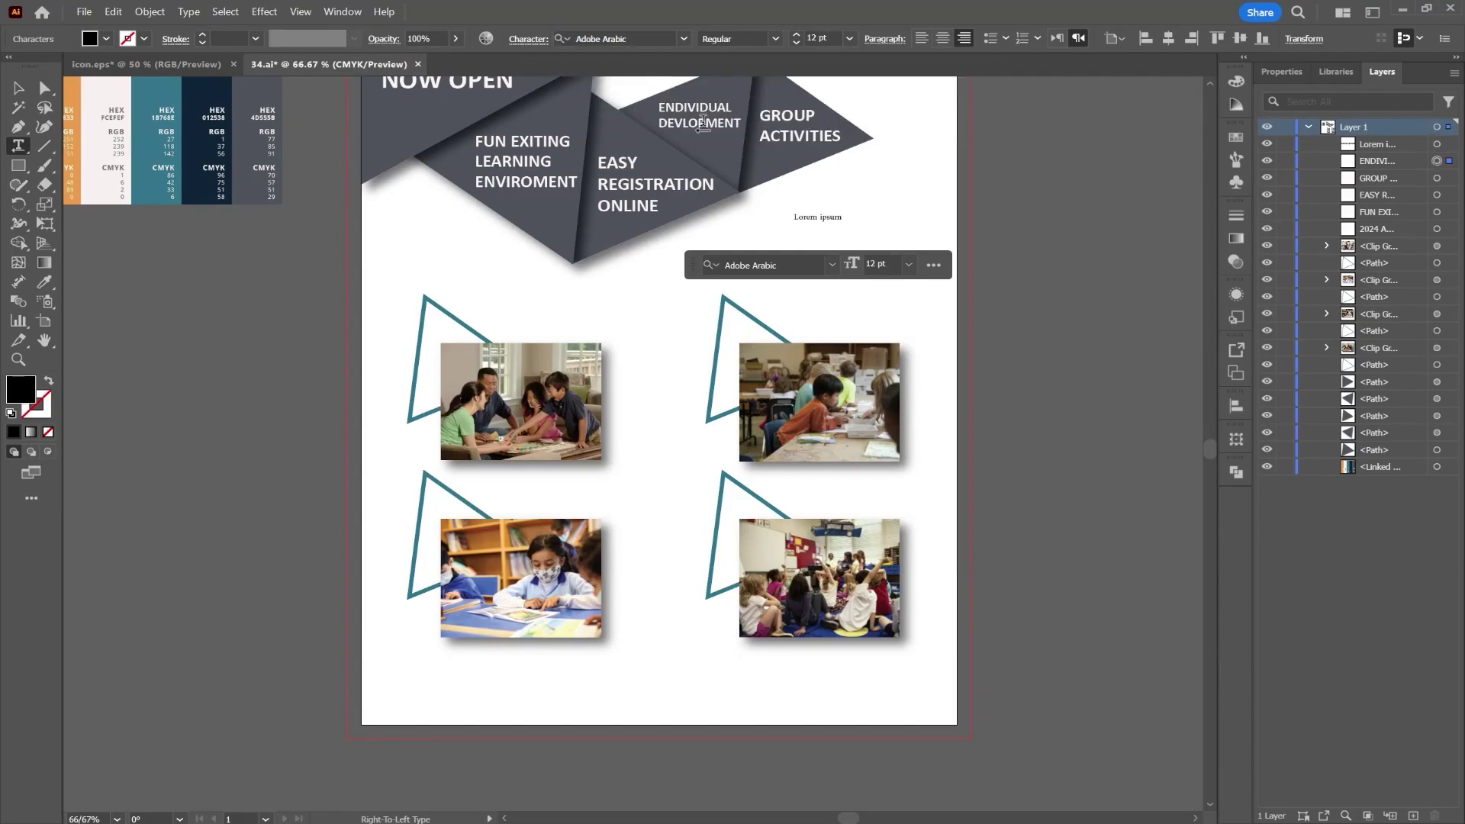
# Step: Set the "Lorem ipsum" text's font to Calibri Bold, matching the text on the ribbon
pyautogui.click(702, 124)
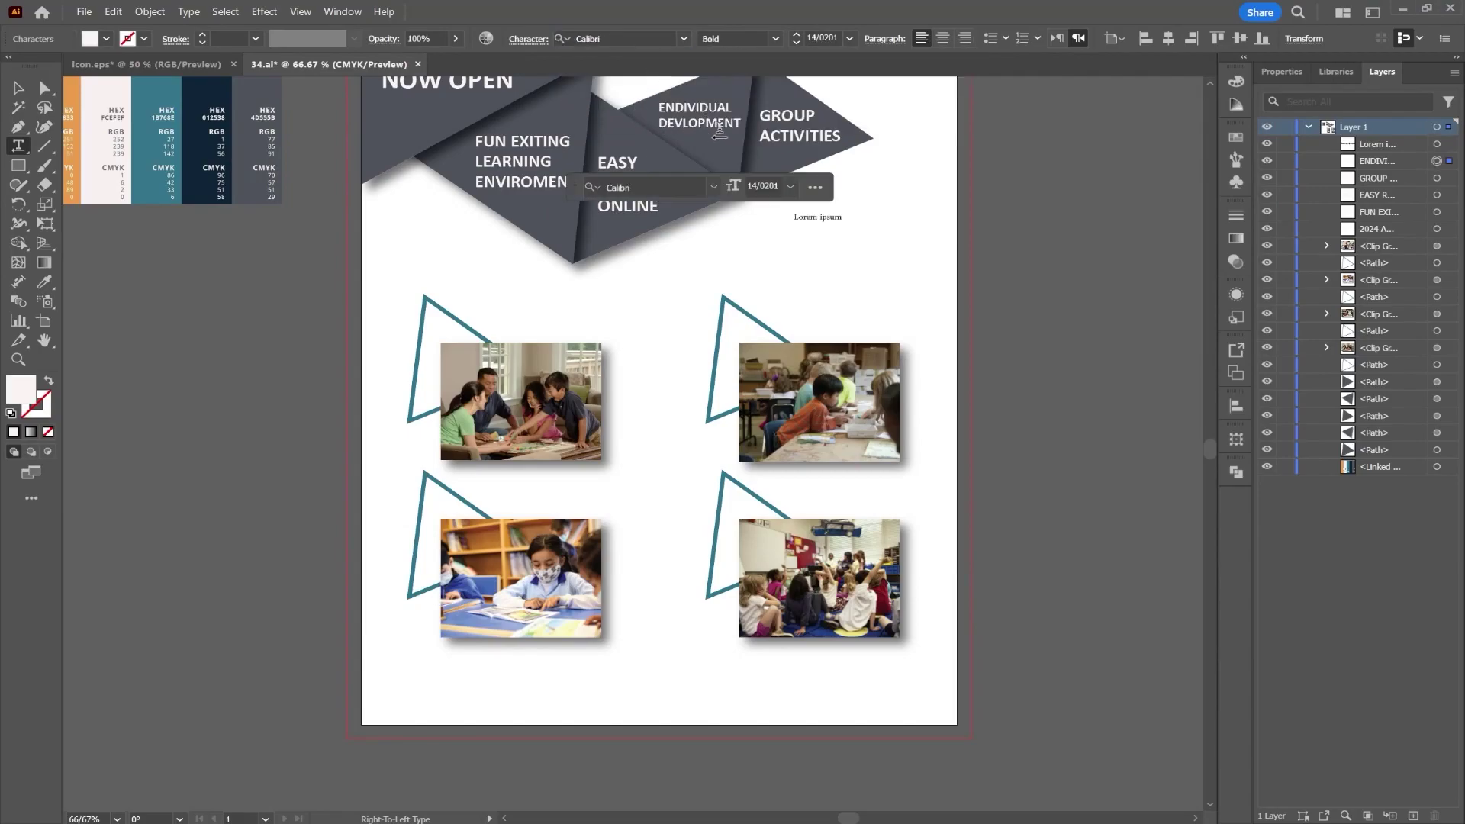
pyautogui.click(815, 217)
pyautogui.press('Escape')
pyautogui.click(637, 42)
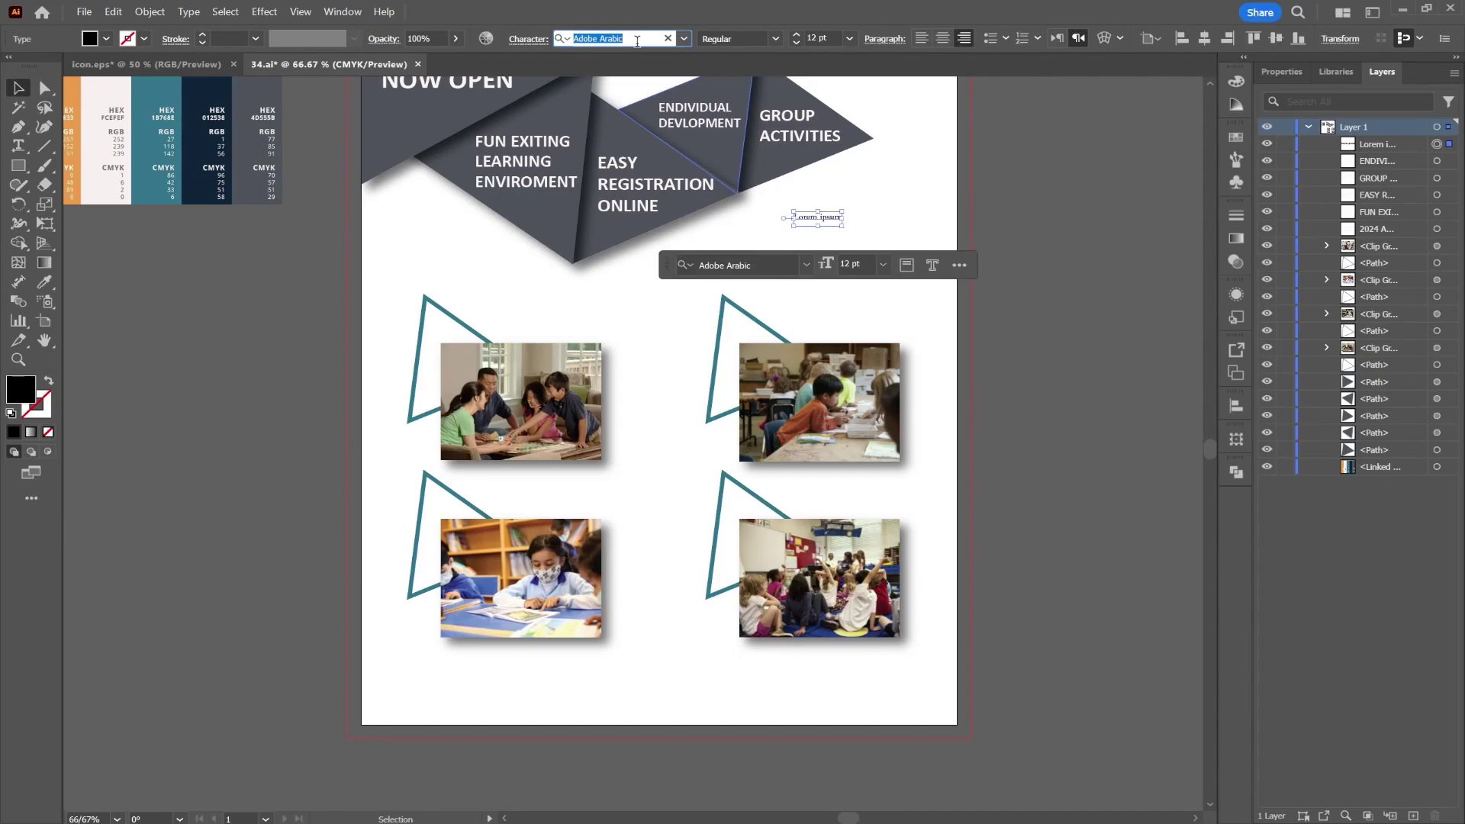
pyautogui.write('CA')
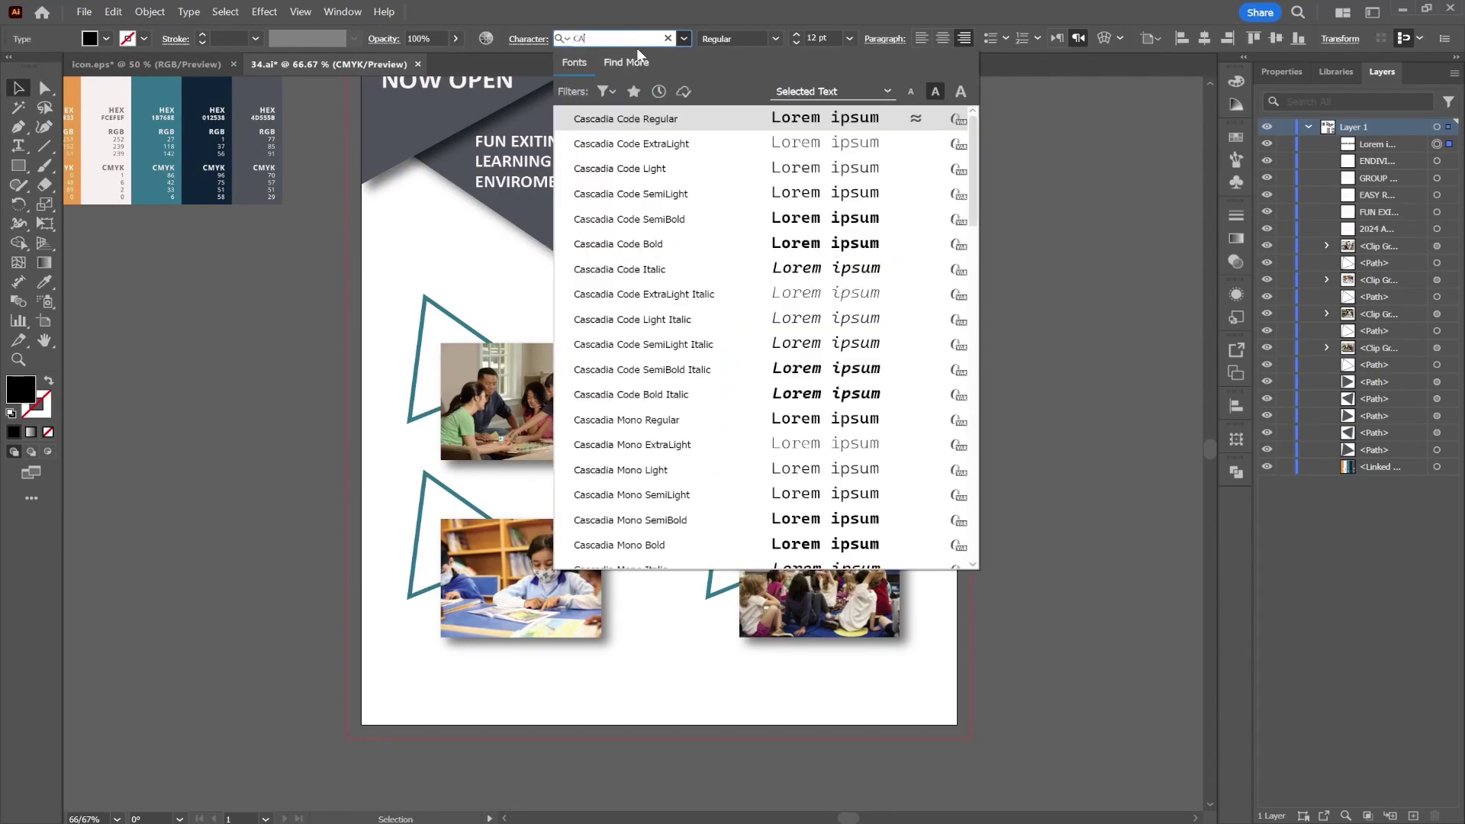
pyautogui.click(733, 248)
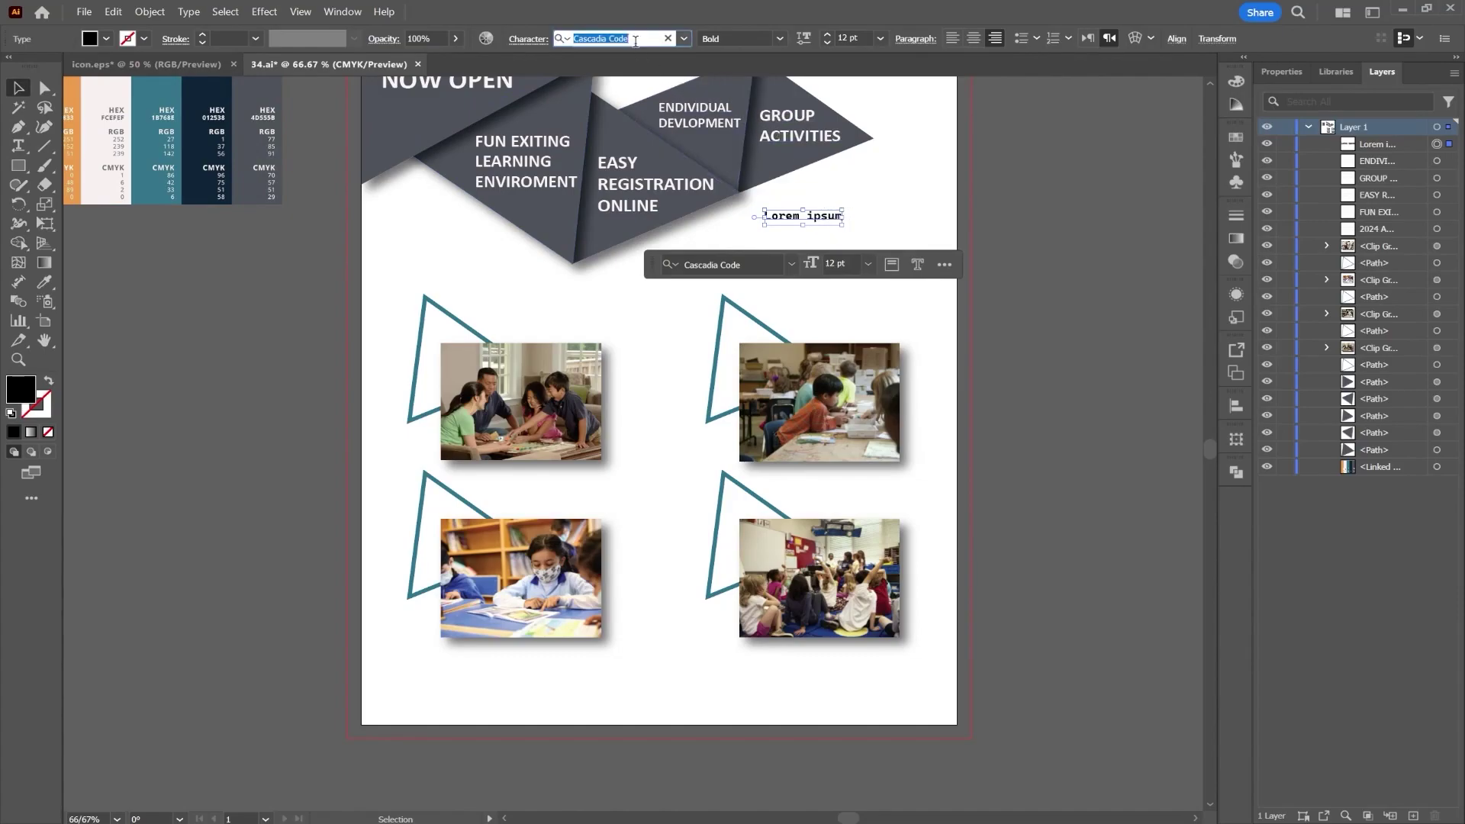
pyautogui.write('CAL')
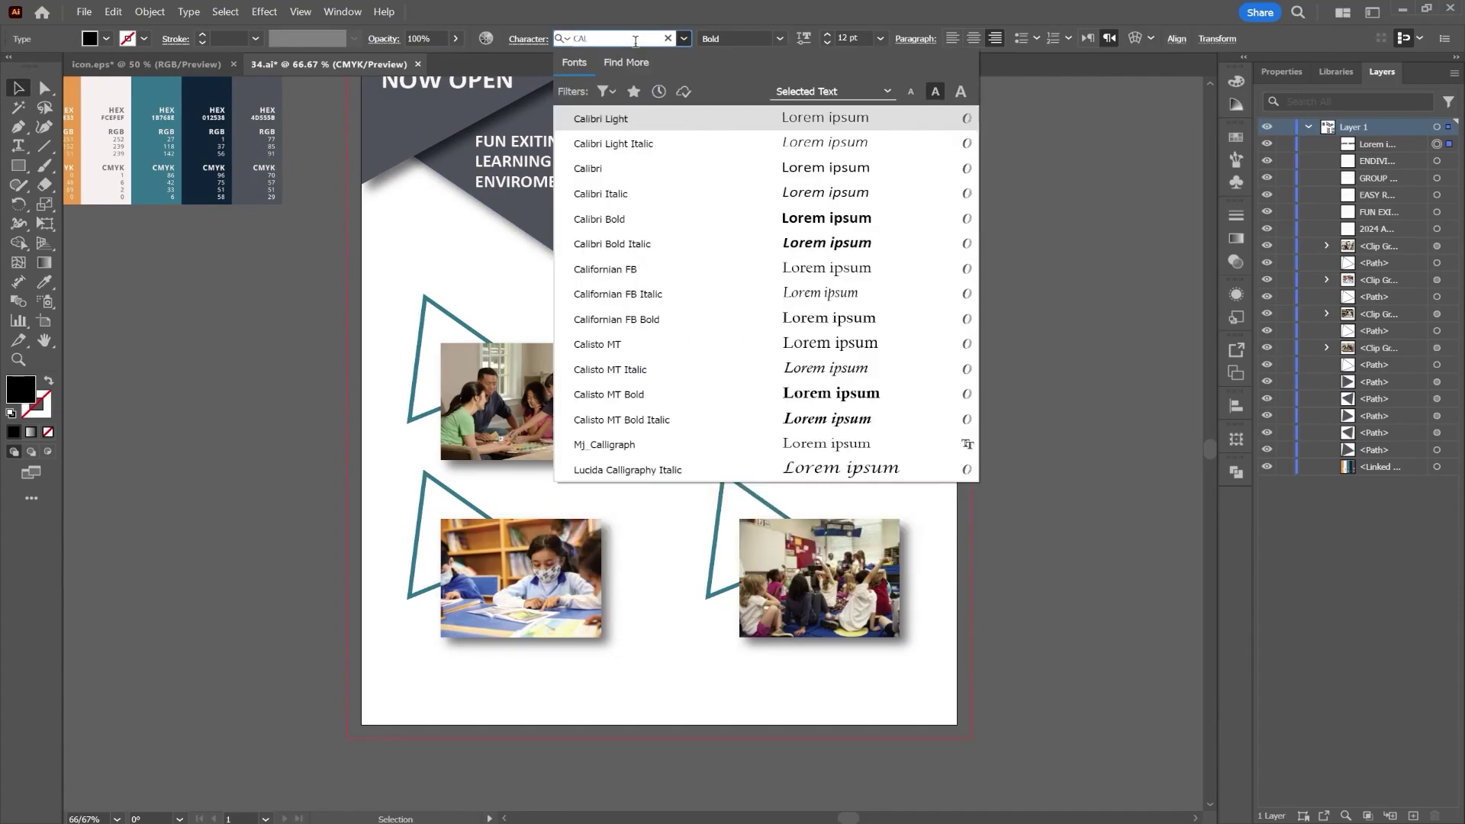
pyautogui.click(637, 220)
# Step: Enlarge "Lorem ipsum" to about 15.9 pt, duplicate it downwards into four evenly spaced lines and position the stack below the "GROUP ACTIVITIES" triangle
pyautogui.moveTo(842, 216)
pyautogui.mouseDown()
pyautogui.moveTo(877, 220)
pyautogui.moveTo(853, 203)
pyautogui.moveTo(870, 192)
pyautogui.moveTo(860, 222)
pyautogui.mouseUp()
pyautogui.hotkey('ctrl', 'd')
pyautogui.hotkey('ctrl', 'd')
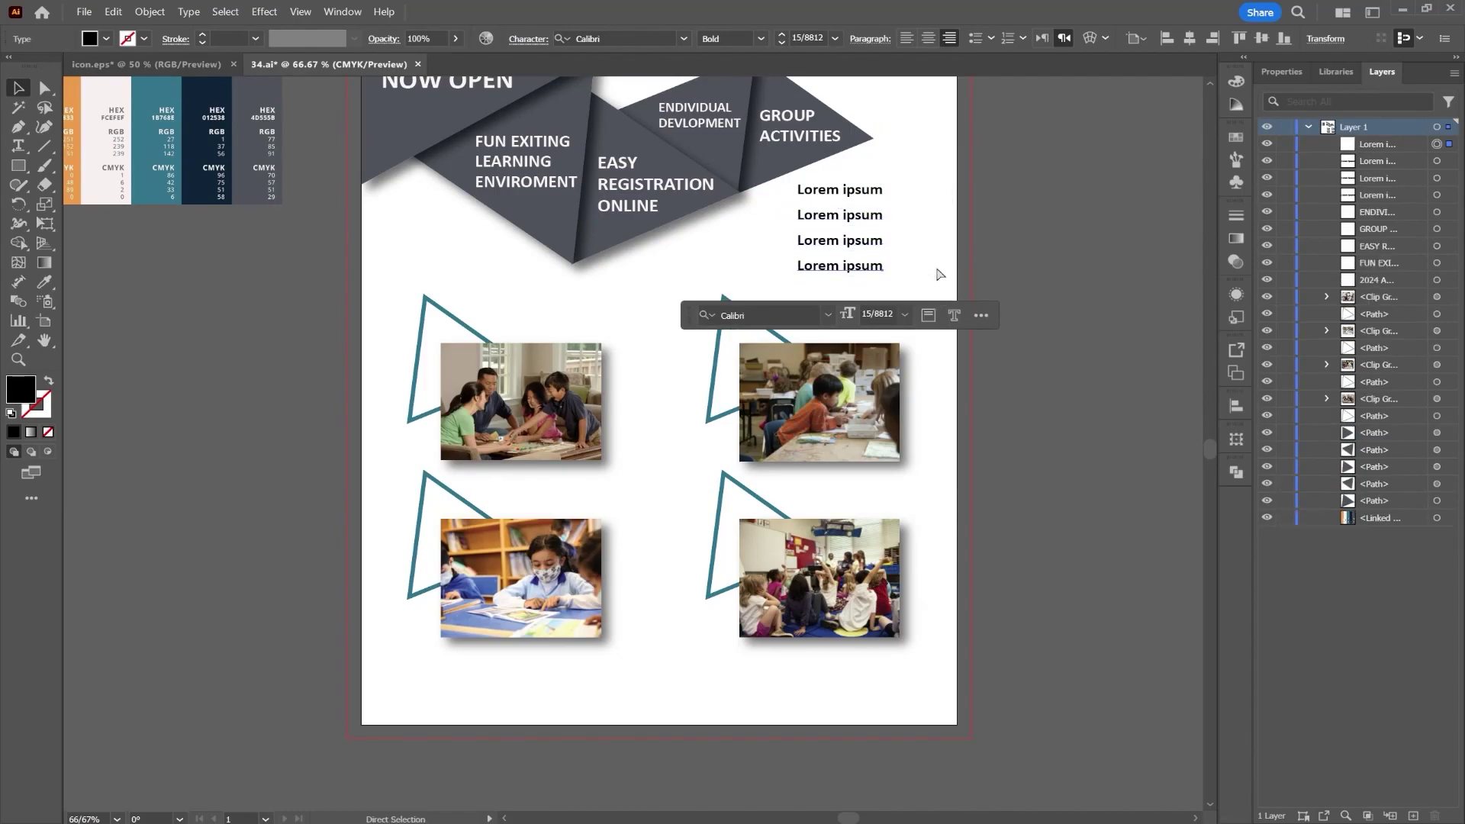
pyautogui.moveTo(849, 200); pyautogui.dragTo(847, 187)
pyautogui.keyDown('shift'); pyautogui.moveTo(848, 185); pyautogui.dragTo(857, 197); pyautogui.keyUp('shift')
pyautogui.click(1019, 209)
# Step: Bring the double check-mark icon from icon.eps into 34.ai and place it, scaled to the text, before the first "Lorem ipsum" line
pyautogui.click(145, 64)
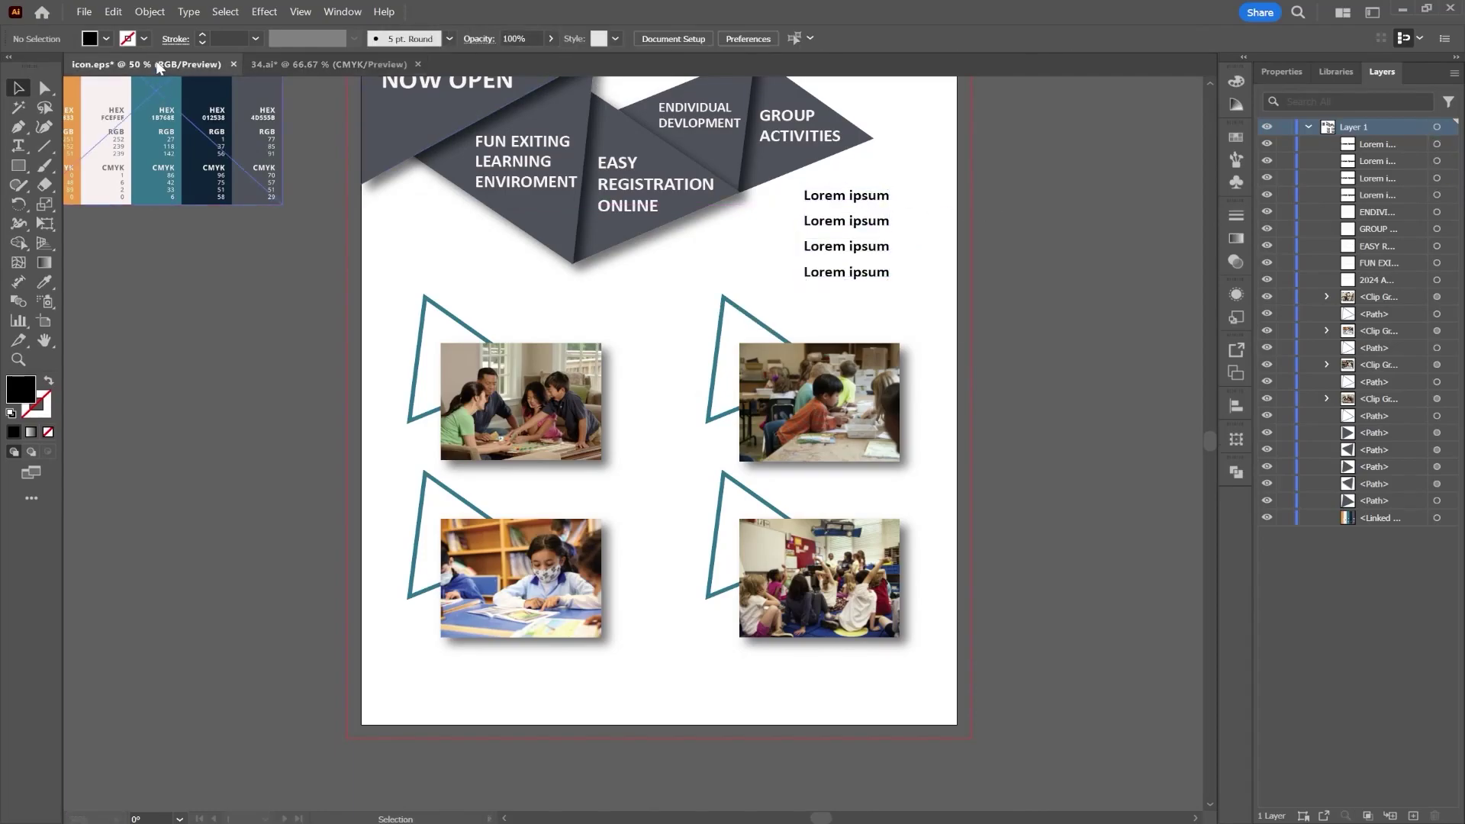
pyautogui.moveTo(911, 400); pyautogui.dragTo(384, 261)
pyautogui.click(1011, 524)
pyautogui.moveTo(1011, 525); pyautogui.dragTo(786, 198)
pyautogui.scroll(6, 839, 193)
pyautogui.moveTo(882, 170); pyautogui.dragTo(723, 288)
# Step: Duplicate the check mark down to the other three "Lorem ipsum" lines and select all four check marks
pyautogui.scroll(-1, 919, 246)
pyautogui.hotkey('ctrl', 'd')
pyautogui.hotkey('ctrl', 'd')
pyautogui.moveTo(600, 591); pyautogui.dragTo(580, 84)
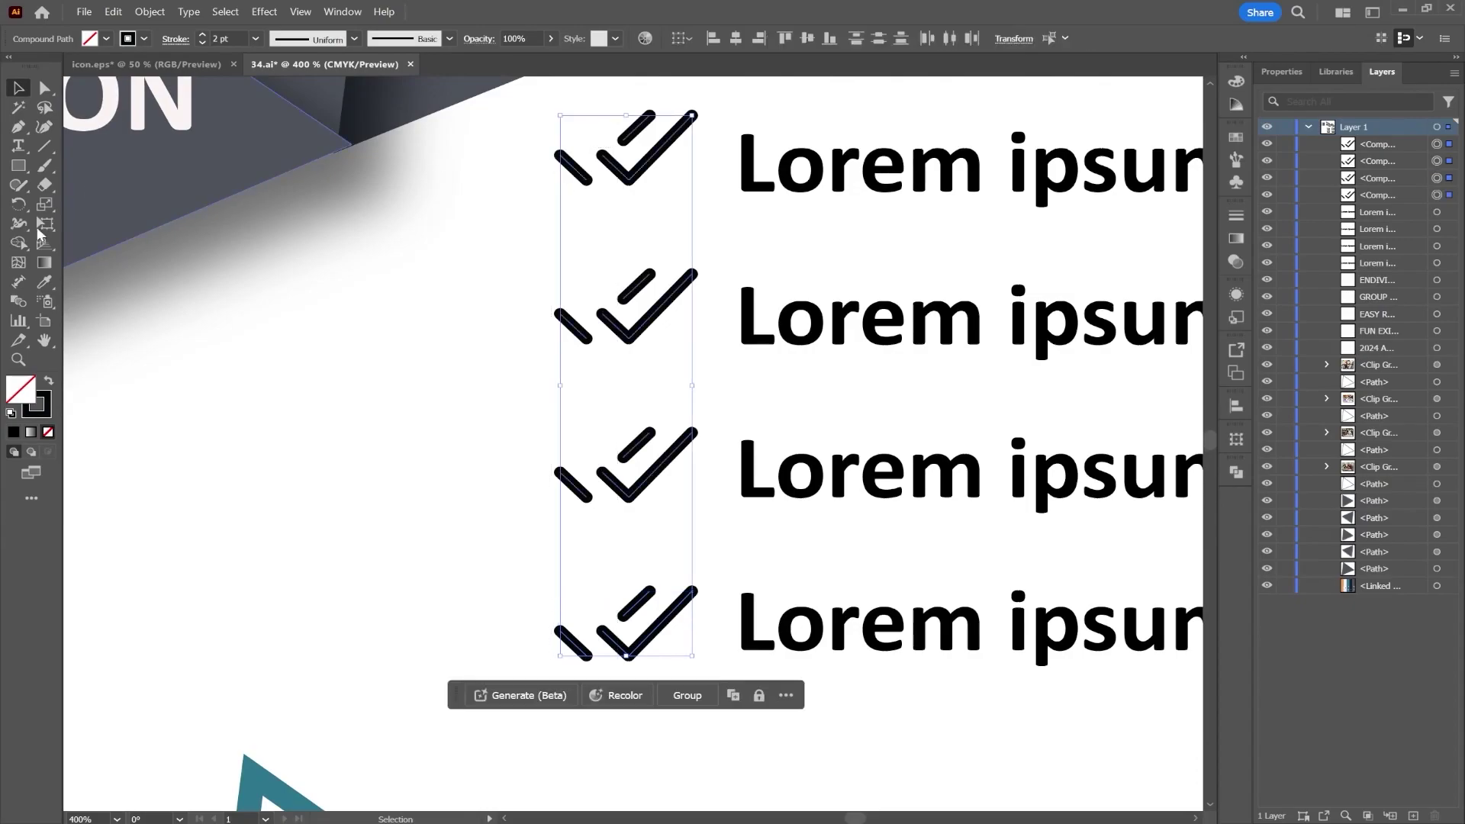
pyautogui.scroll(-4, 196, 313)
pyautogui.scroll(-2, 913, 345)
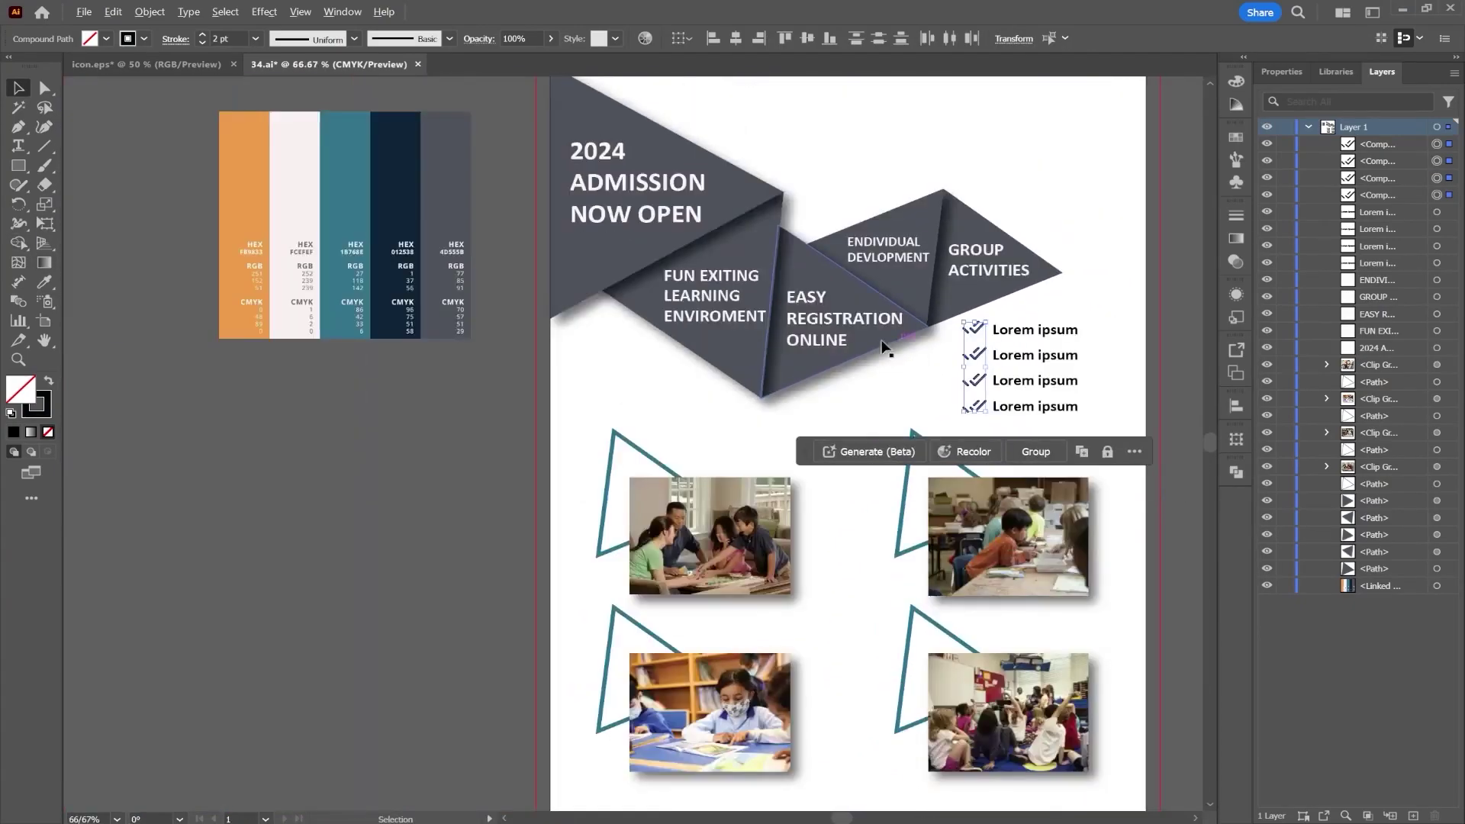
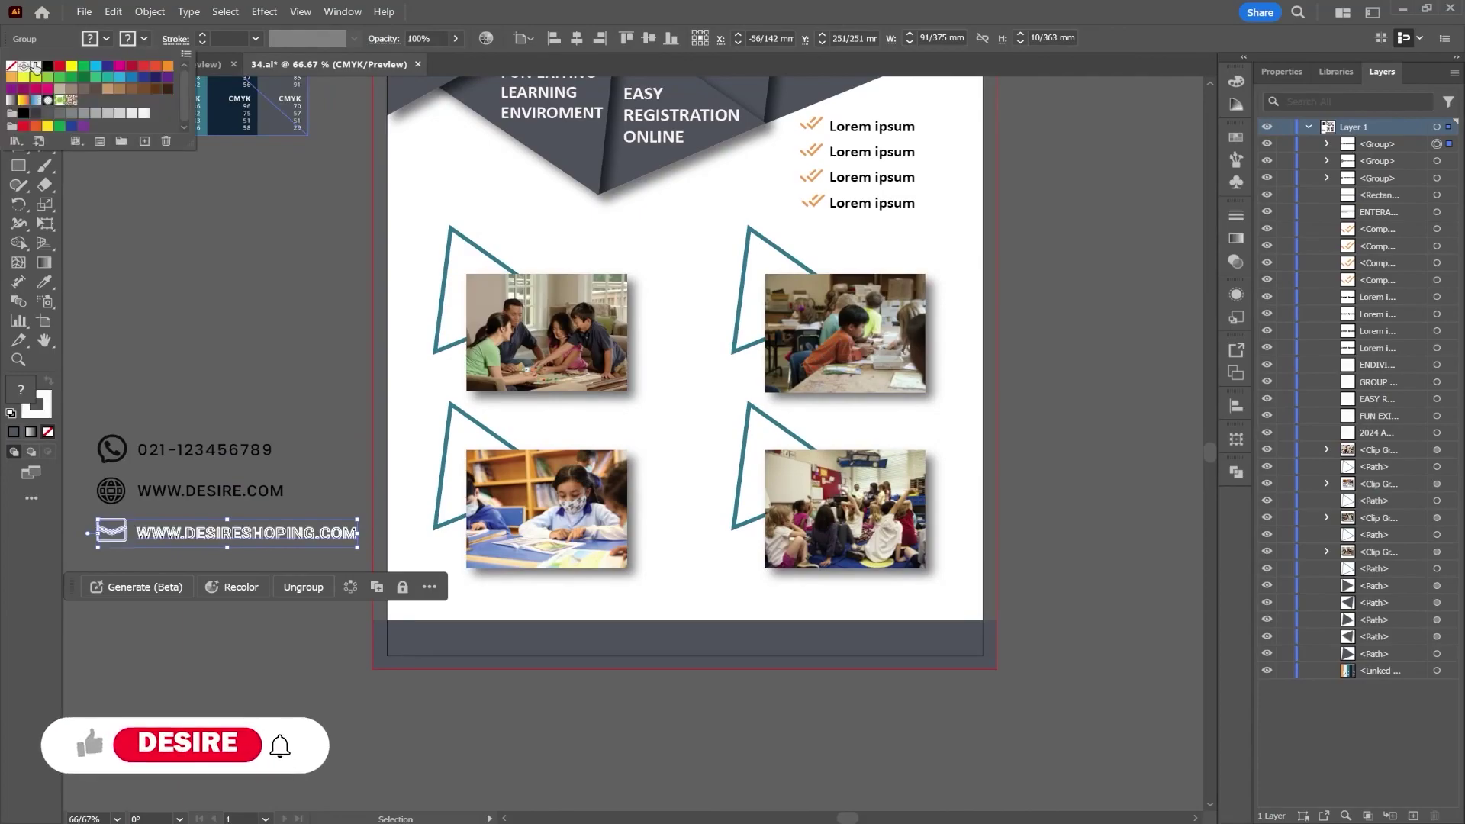
pyautogui.click(106, 39)
pyautogui.click(106, 39)
pyautogui.click(36, 67)
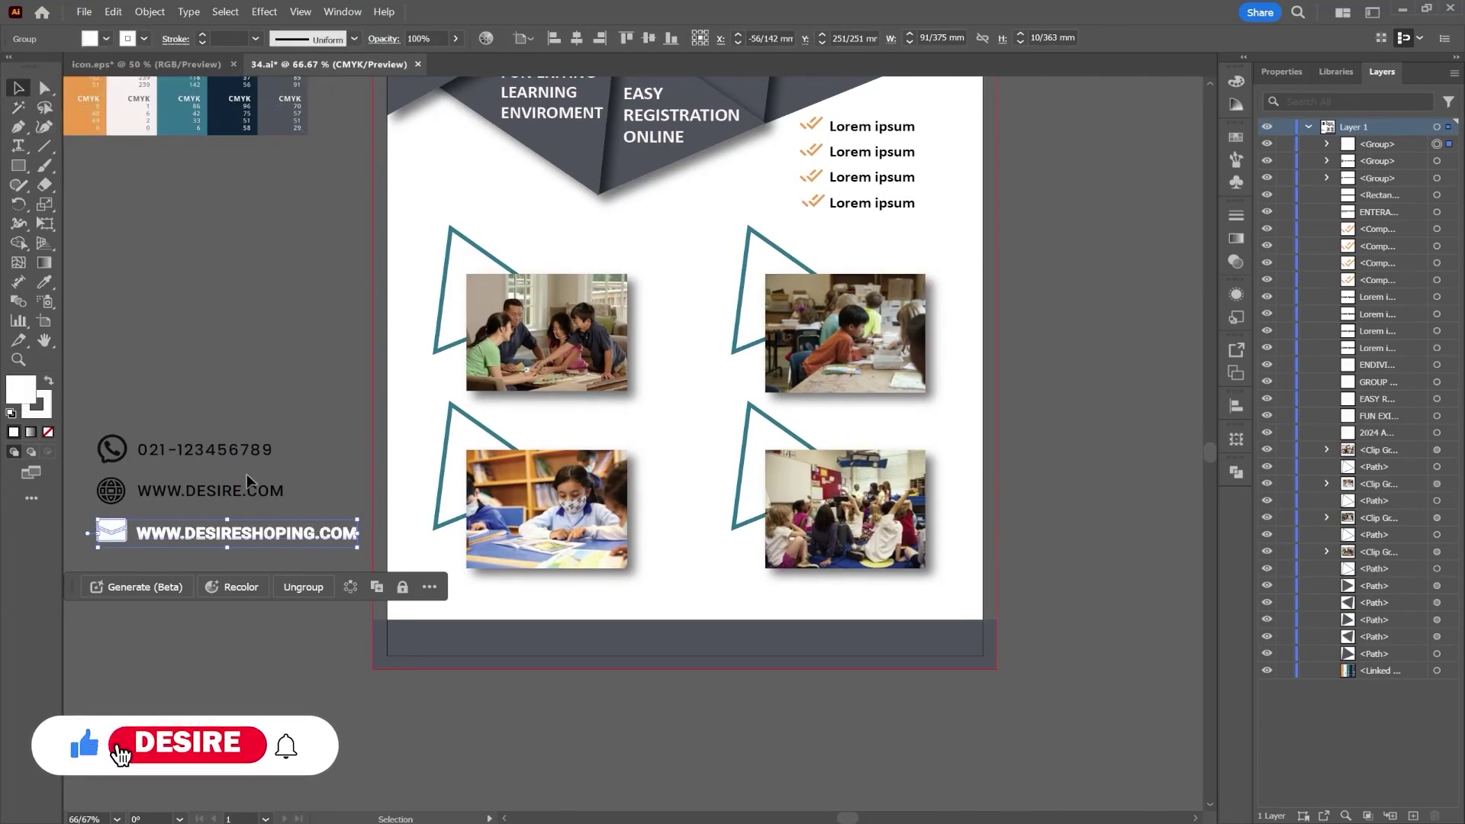
pyautogui.click(232, 492)
pyautogui.click(106, 39)
pyautogui.click(37, 67)
pyautogui.click(144, 39)
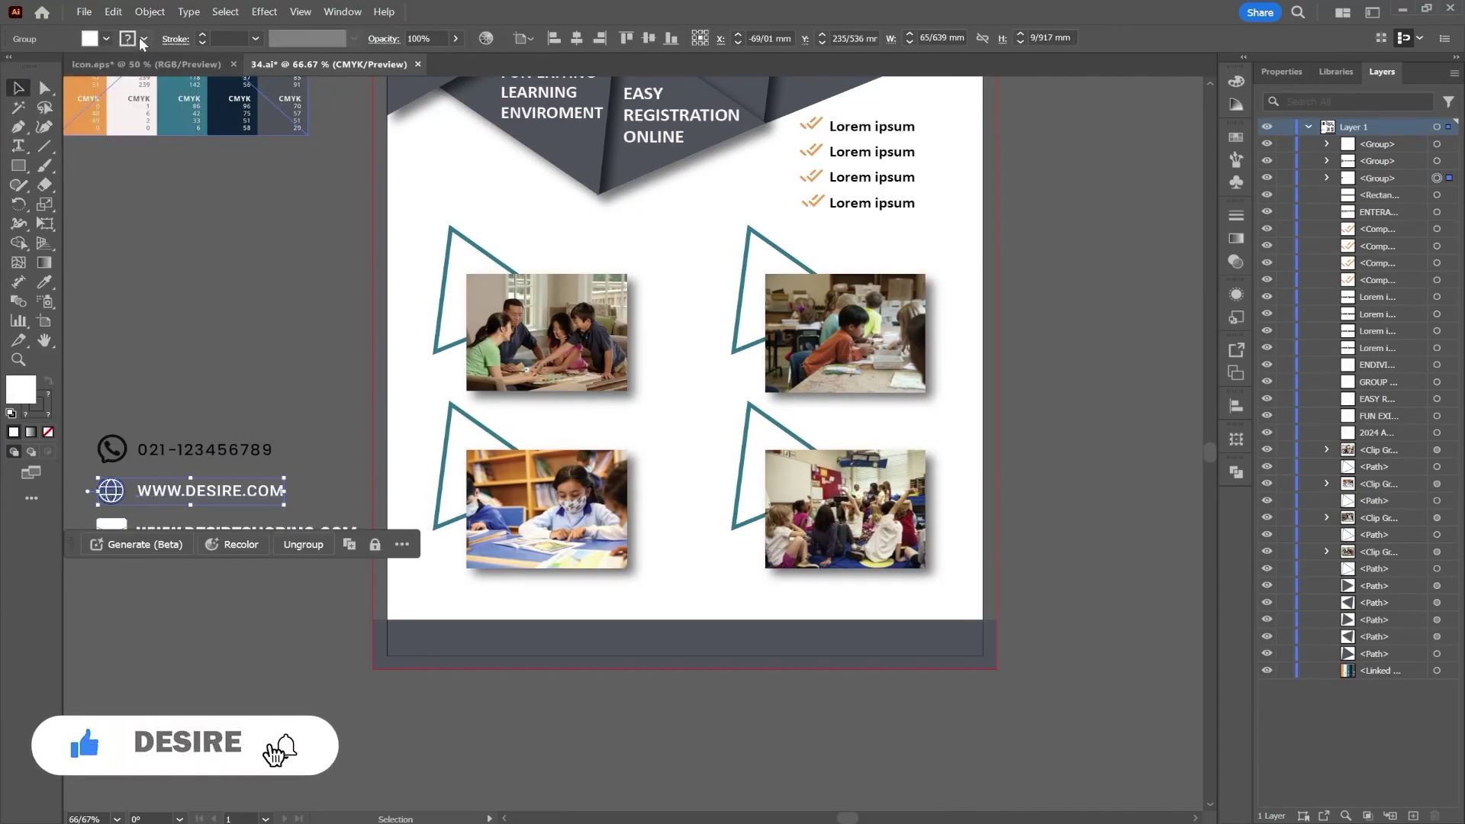
pyautogui.click(144, 39)
pyautogui.click(36, 66)
# Step: Fill the phone icon and phone number group with white
pyautogui.click(205, 450)
pyautogui.click(106, 38)
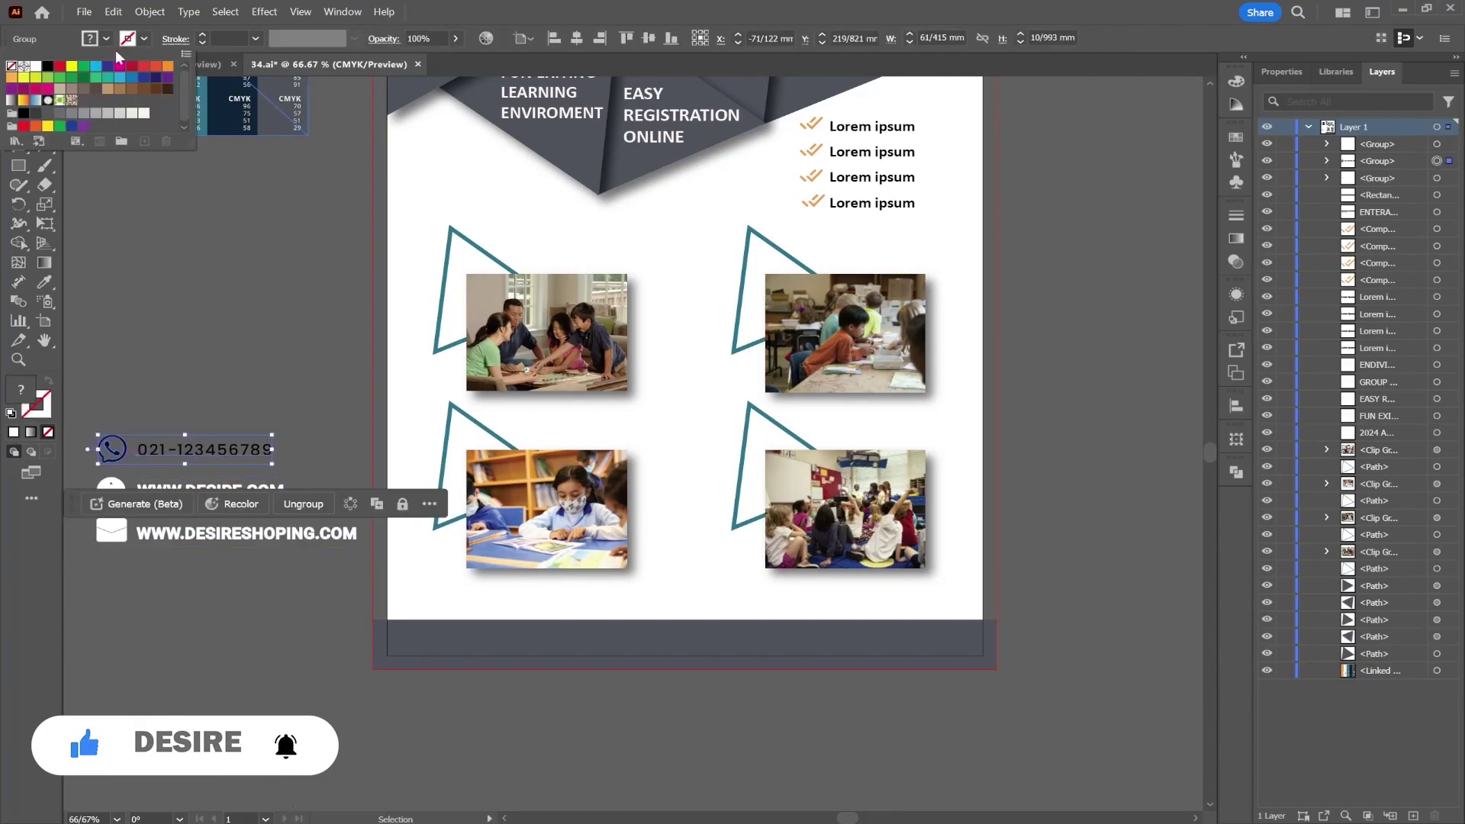
pyautogui.click(37, 67)
pyautogui.click(199, 486)
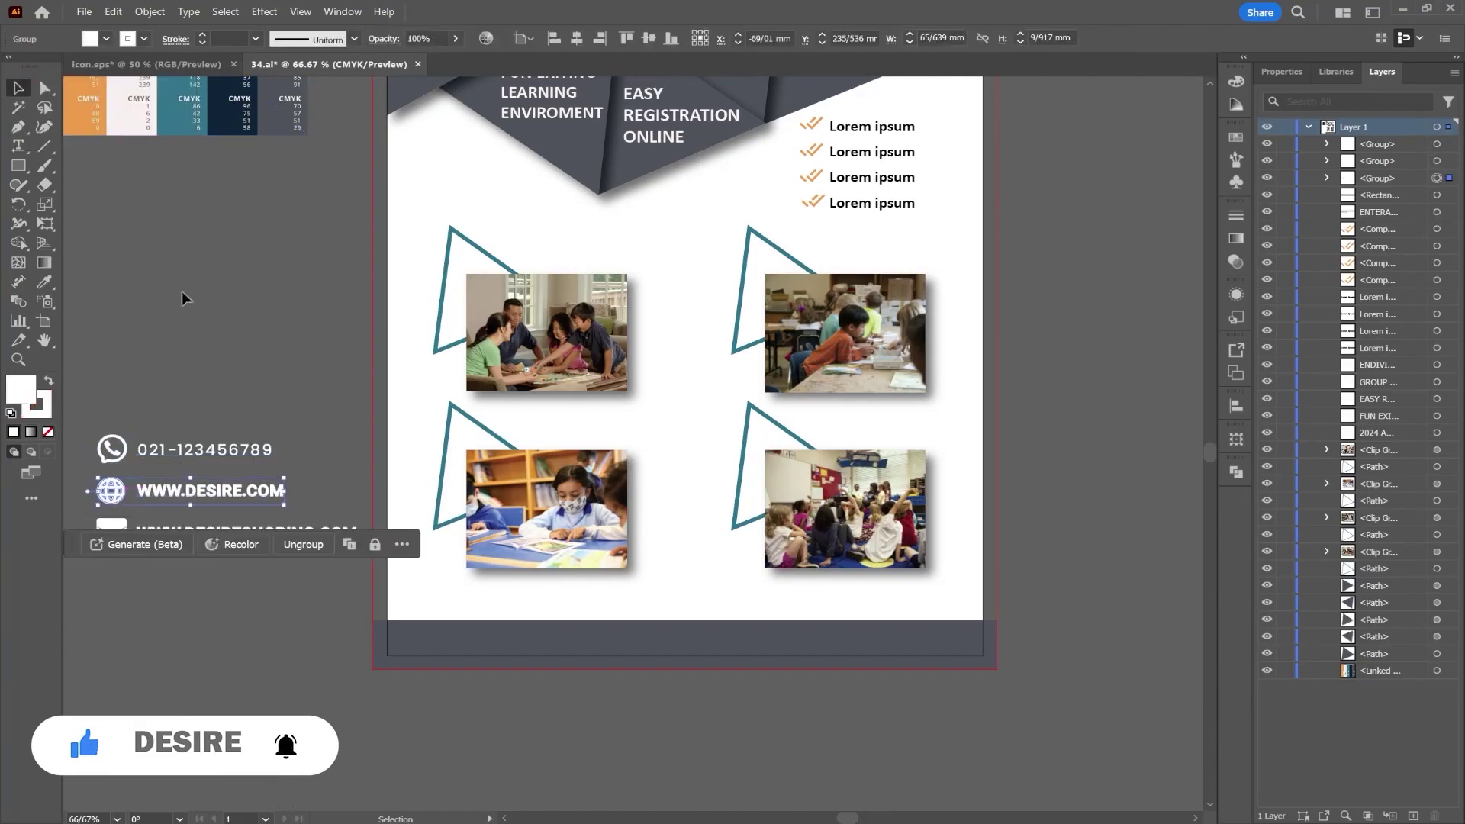
pyautogui.click(106, 39)
pyautogui.click(10, 66)
pyautogui.doubleClick(259, 491)
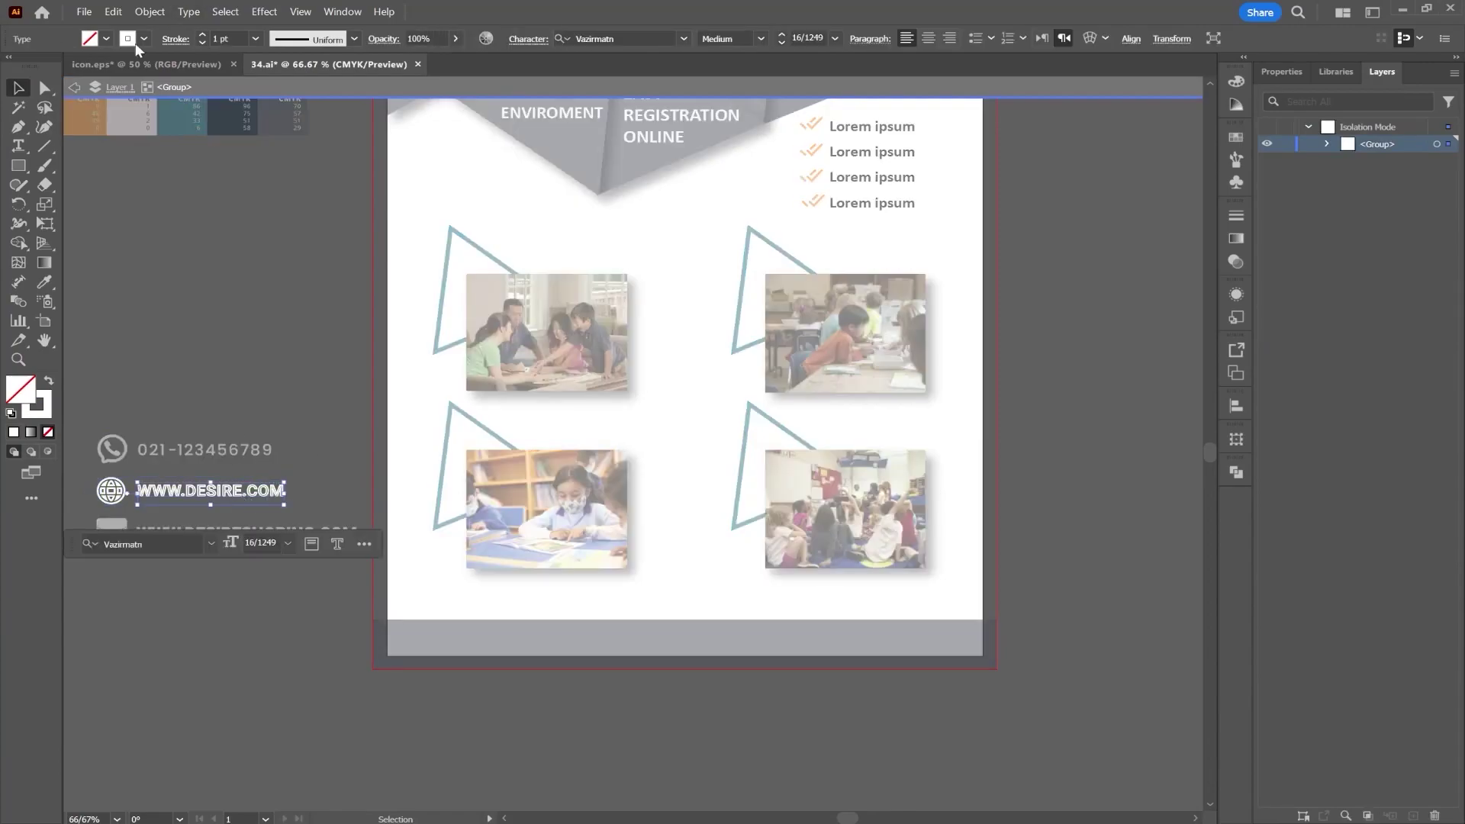
pyautogui.click(49, 381)
pyautogui.doubleClick(229, 533)
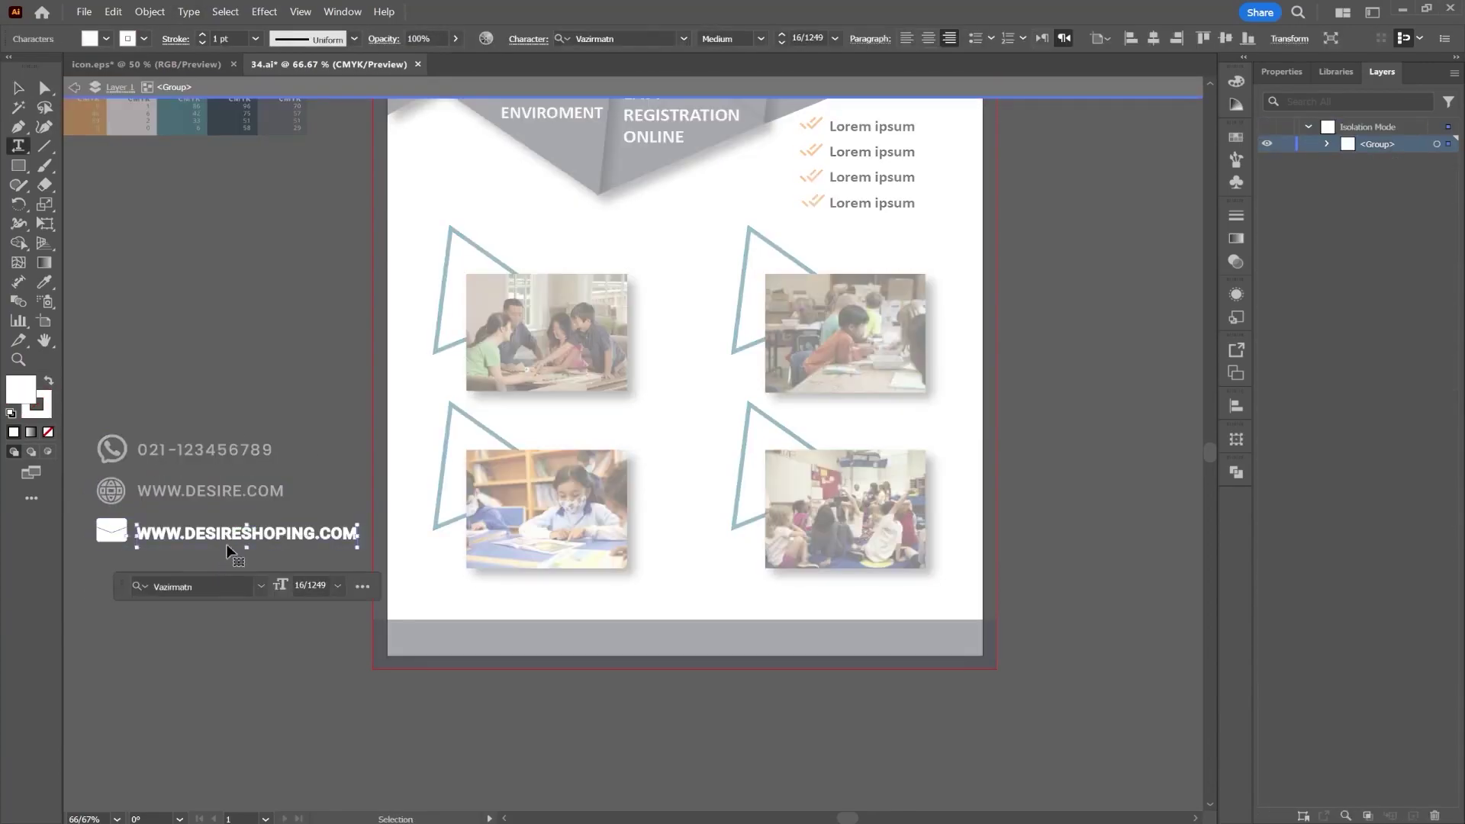
pyautogui.click(106, 39)
pyautogui.click(11, 67)
pyautogui.click(3, 250)
pyautogui.click(19, 88)
# Step: Remove the envelope icon's fill, leaving only its white outline
pyautogui.click(111, 530)
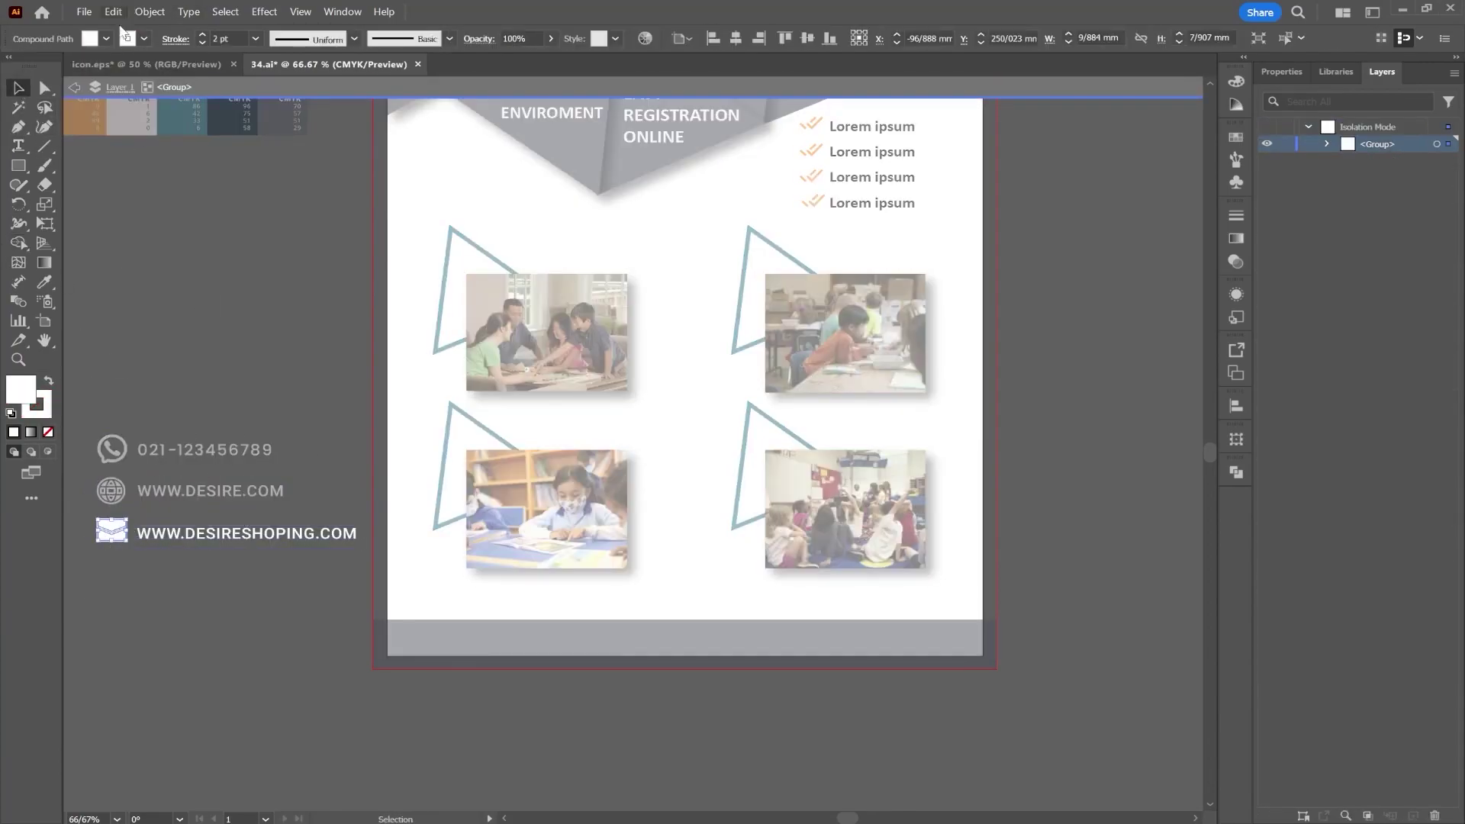
pyautogui.click(107, 39)
pyautogui.click(109, 39)
pyautogui.click(107, 39)
pyautogui.click(10, 66)
pyautogui.click(173, 282)
pyautogui.click(172, 281)
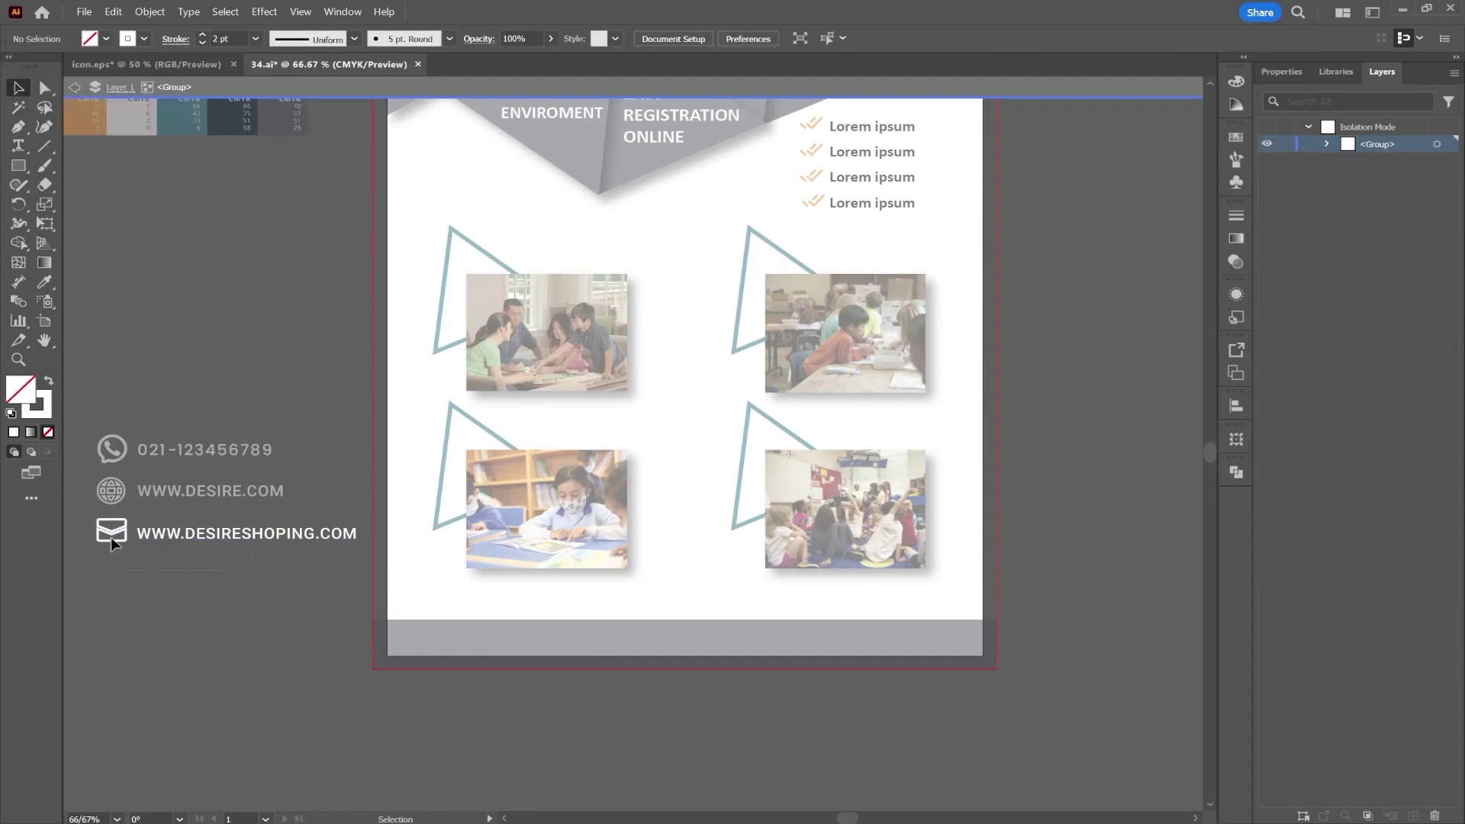
pyautogui.click(111, 537)
pyautogui.keyDown('shift'); pyautogui.click(237, 539); pyautogui.keyUp('shift')
pyautogui.moveTo(237, 539); pyautogui.dragTo(540, 644)
pyautogui.moveTo(663, 654); pyautogui.dragTo(568, 644)
pyautogui.moveTo(539, 639); pyautogui.dragTo(539, 643)
pyautogui.click(849, 725)
pyautogui.doubleClick(850, 731)
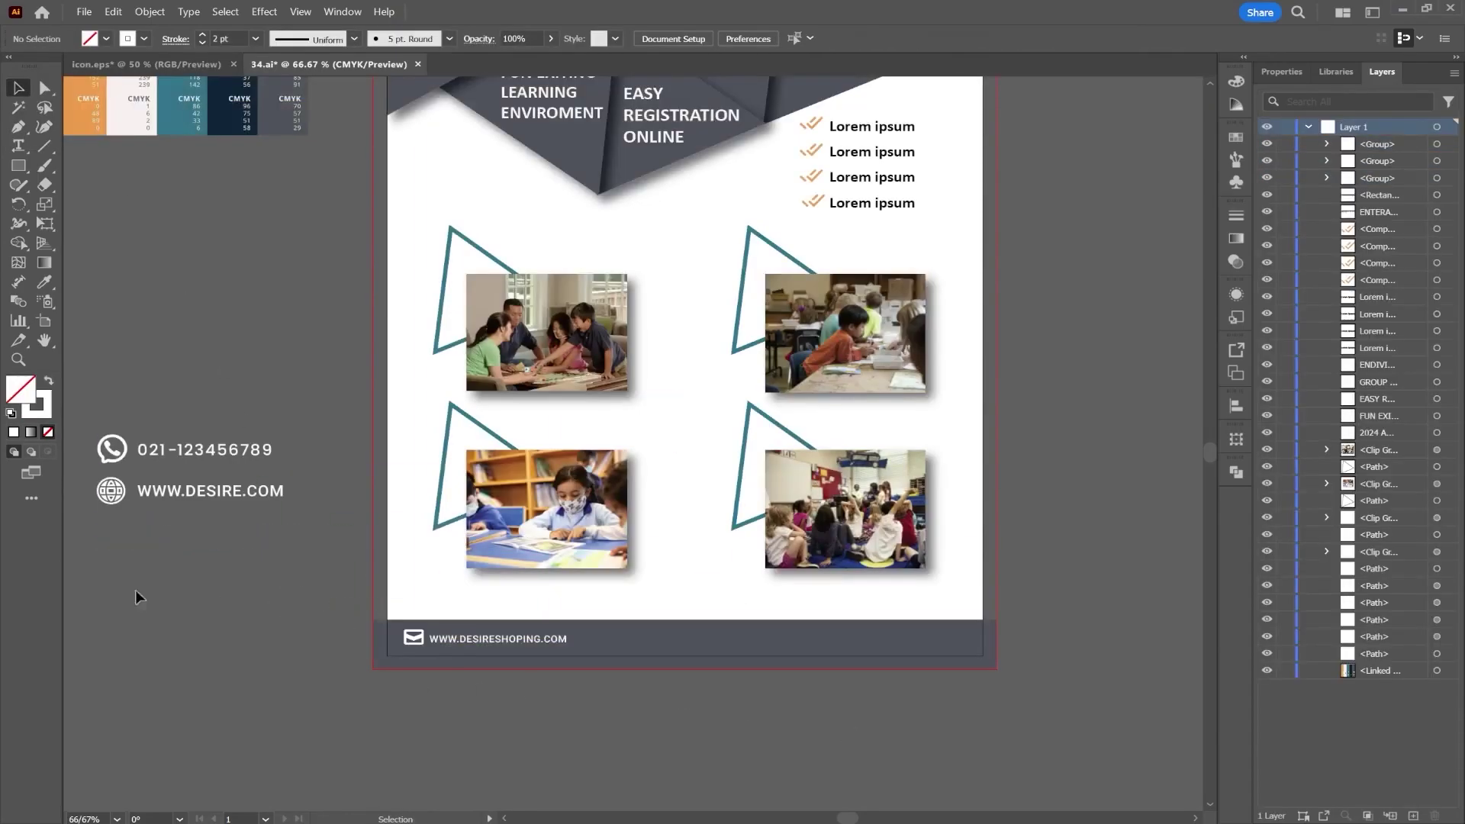
pyautogui.click(122, 461)
pyautogui.moveTo(123, 462); pyautogui.dragTo(837, 638)
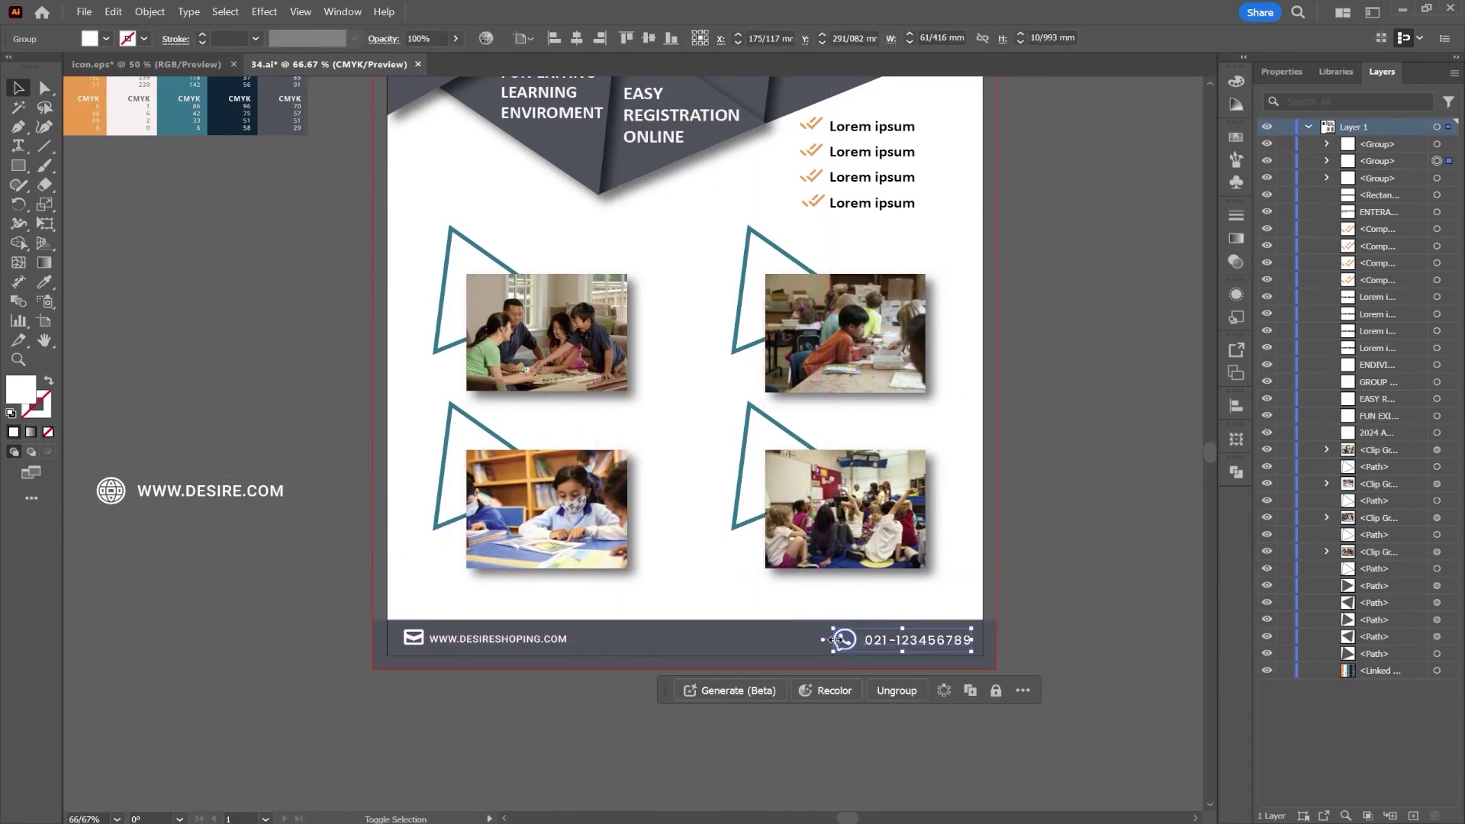
pyautogui.click(280, 490)
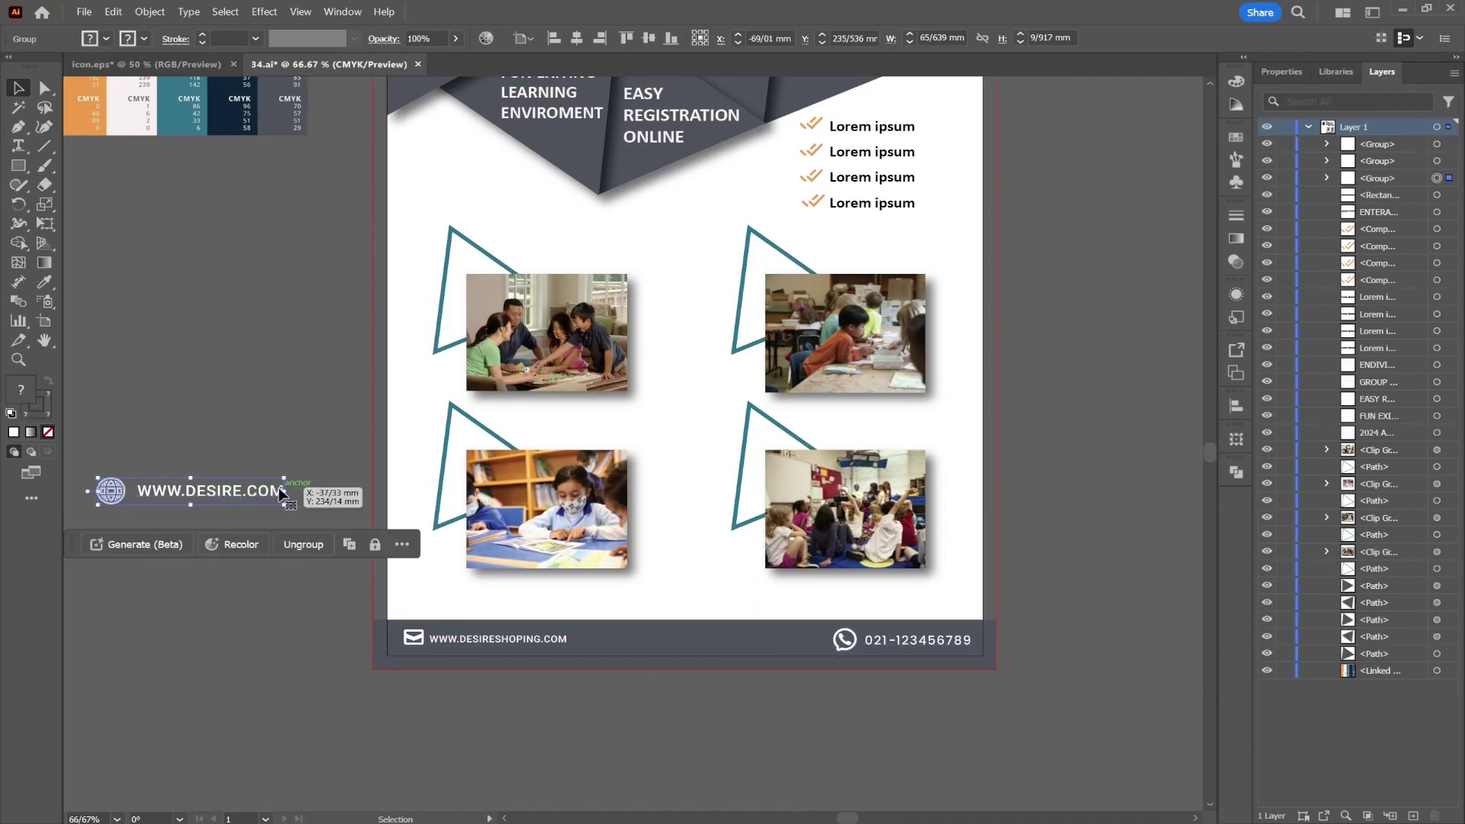
pyautogui.moveTo(279, 492); pyautogui.dragTo(701, 639)
pyautogui.click(576, 36)
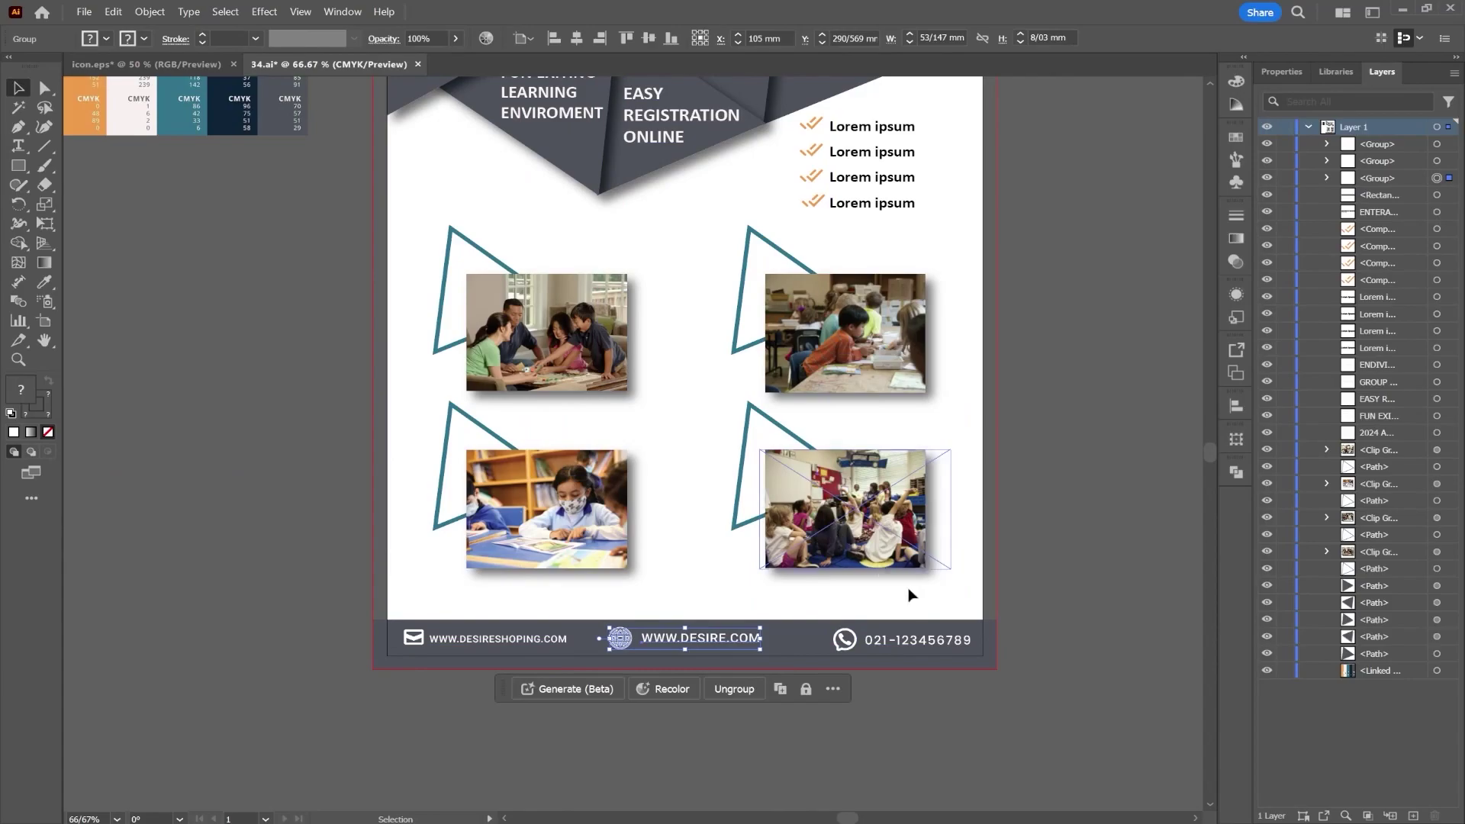
# Step: Distribute the three footer contact groups horizontally by their left edges
pyautogui.click(885, 640)
pyautogui.keyDown('shift'); pyautogui.click(693, 637); pyautogui.keyUp('shift')
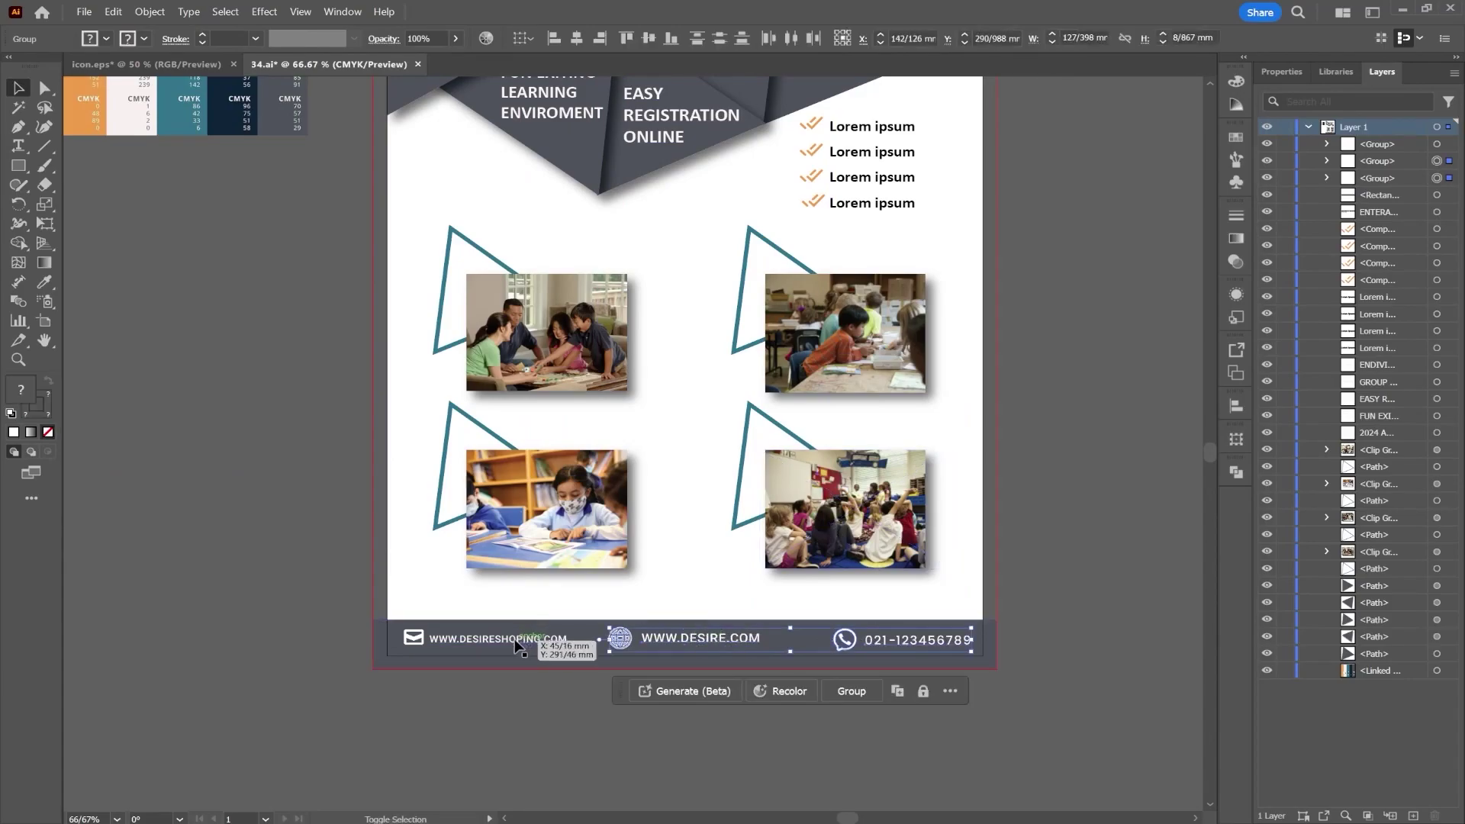
pyautogui.keyDown('shift'); pyautogui.click(514, 638); pyautogui.keyUp('shift')
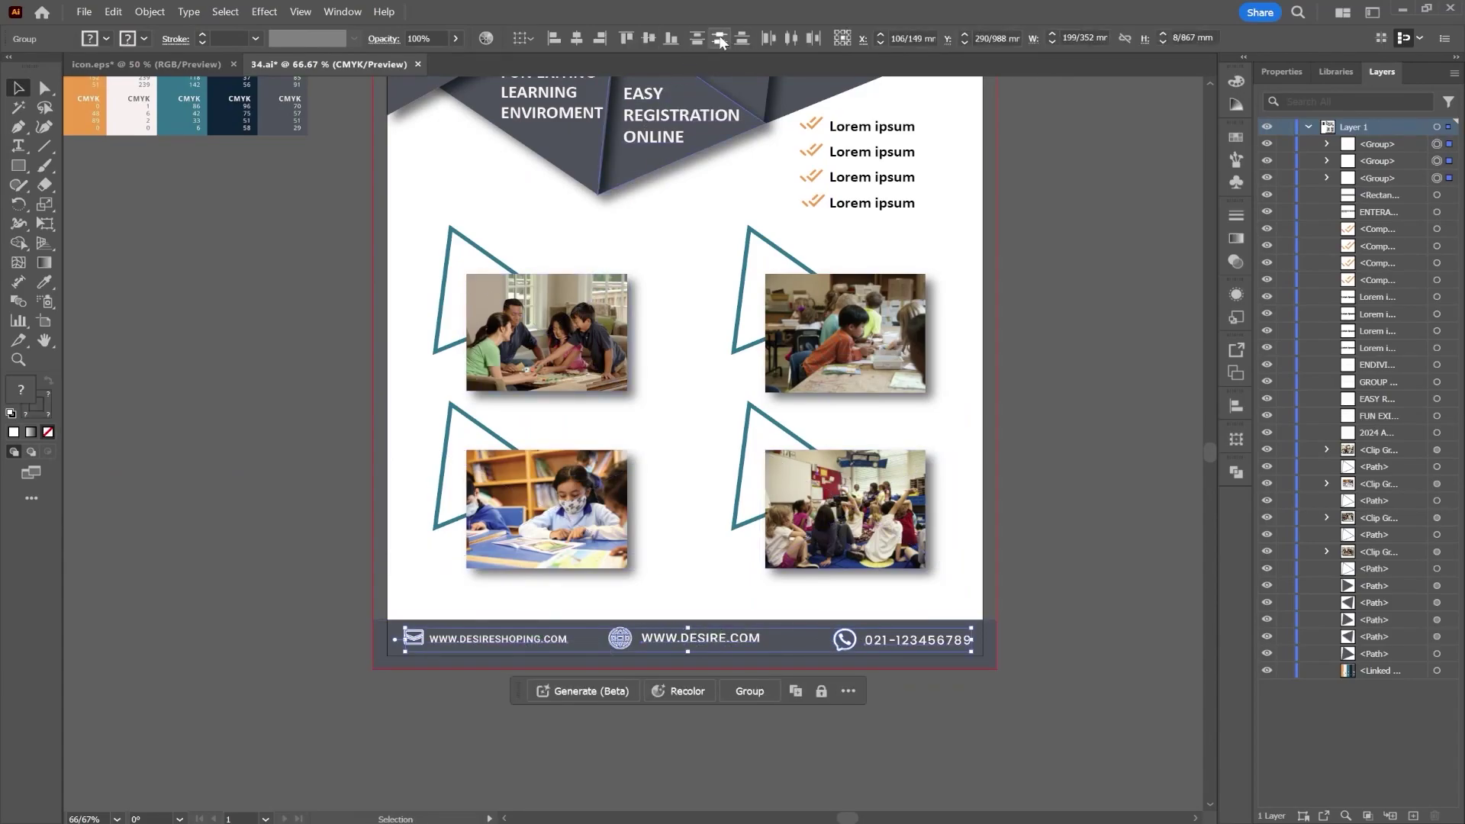
pyautogui.click(775, 37)
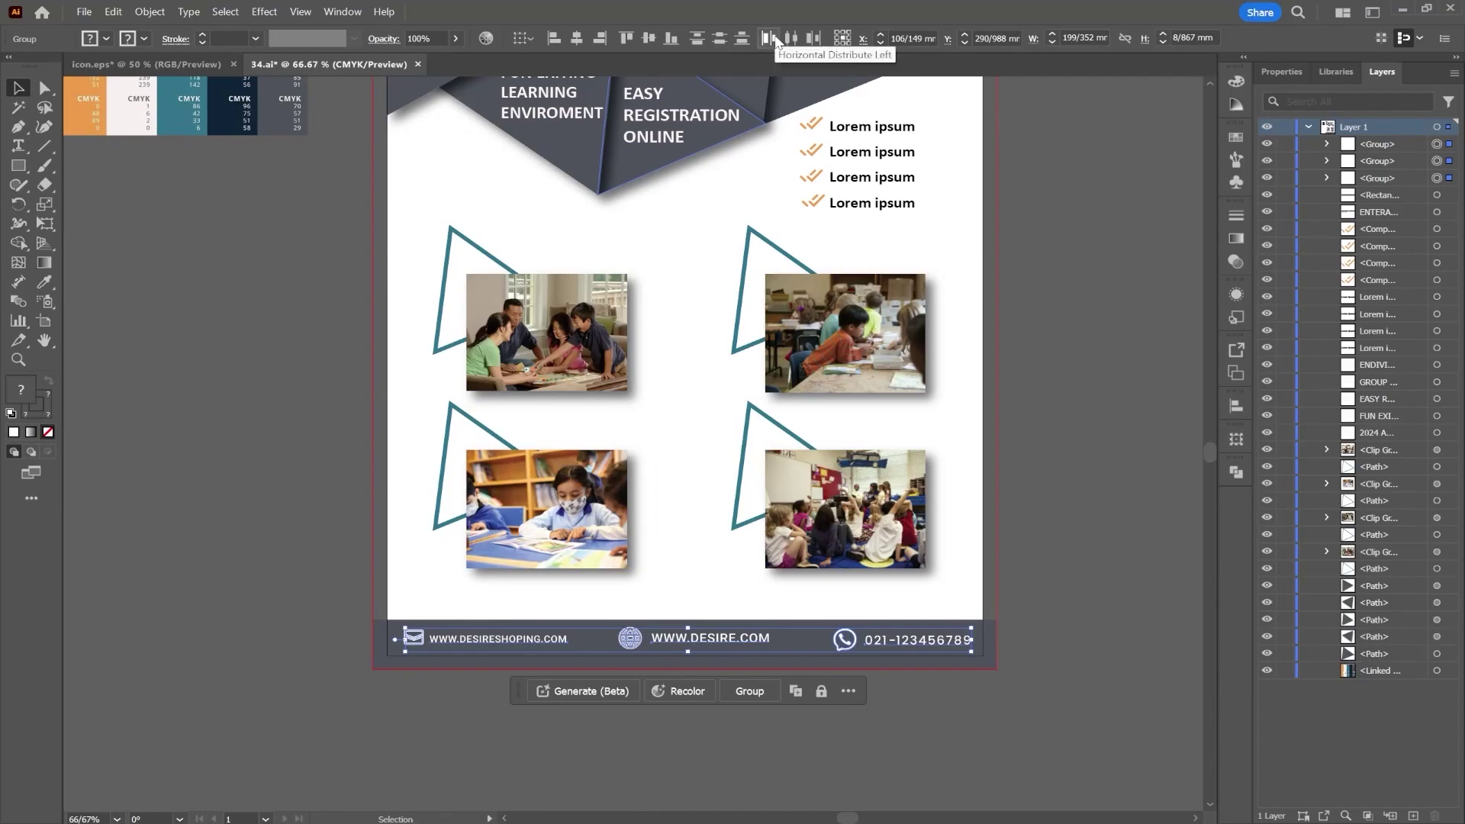
pyautogui.click(1095, 428)
pyautogui.scroll(-3, 996, 546)
pyautogui.hscroll(-2, 997, 546)
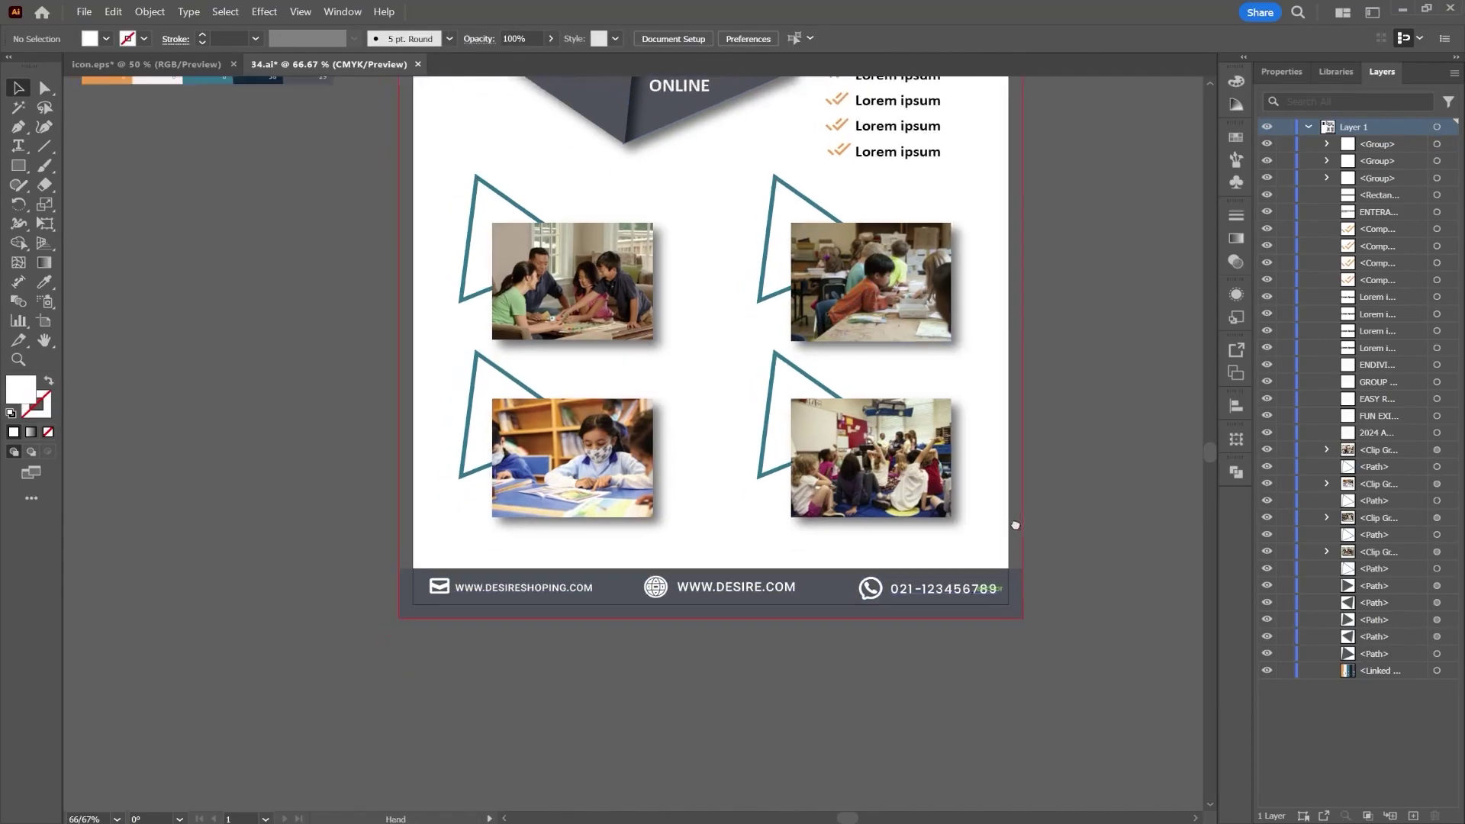
pyautogui.click(571, 537)
pyautogui.doubleClick(571, 537)
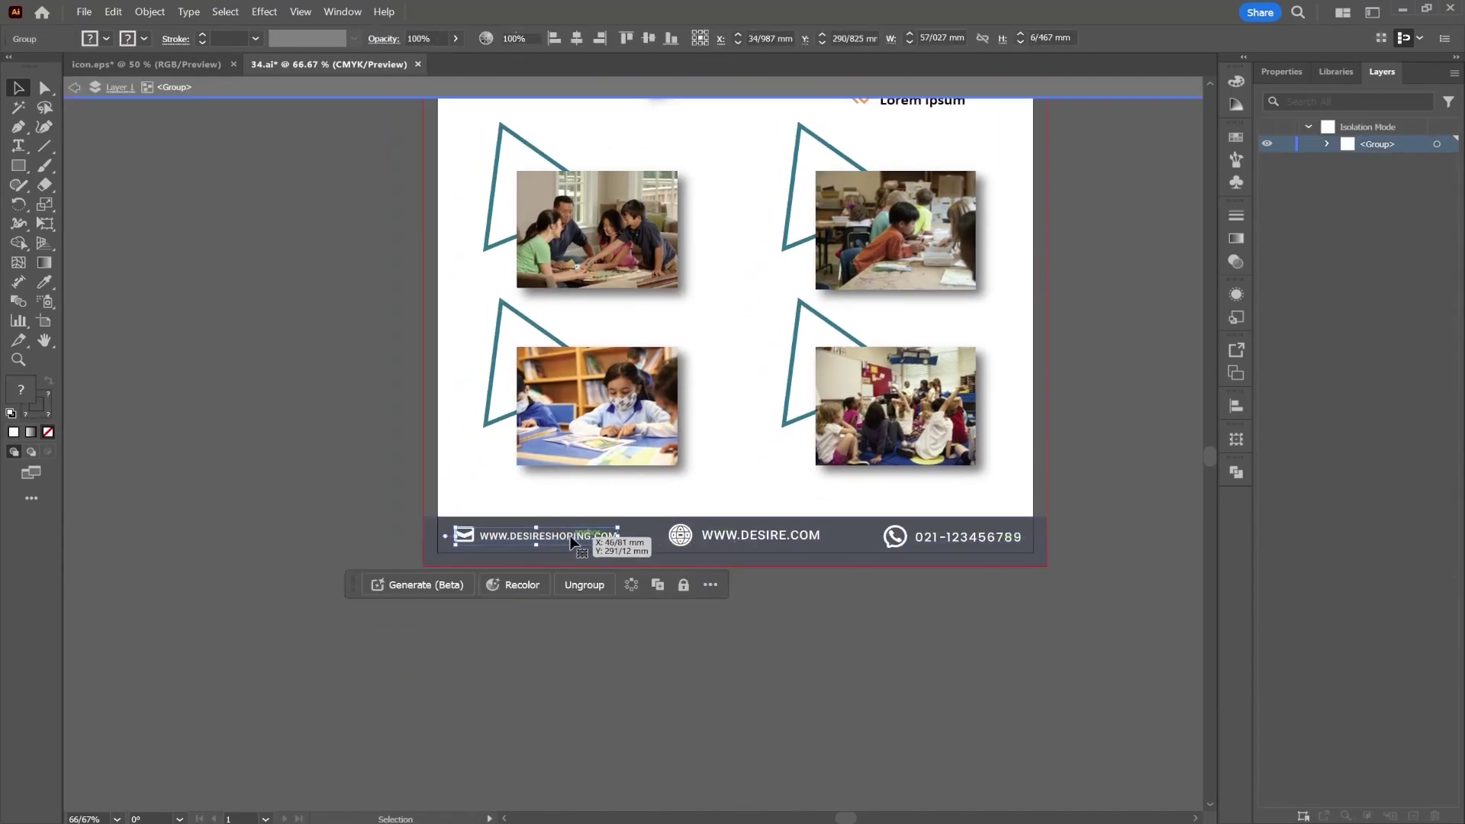
pyautogui.doubleClick(552, 532)
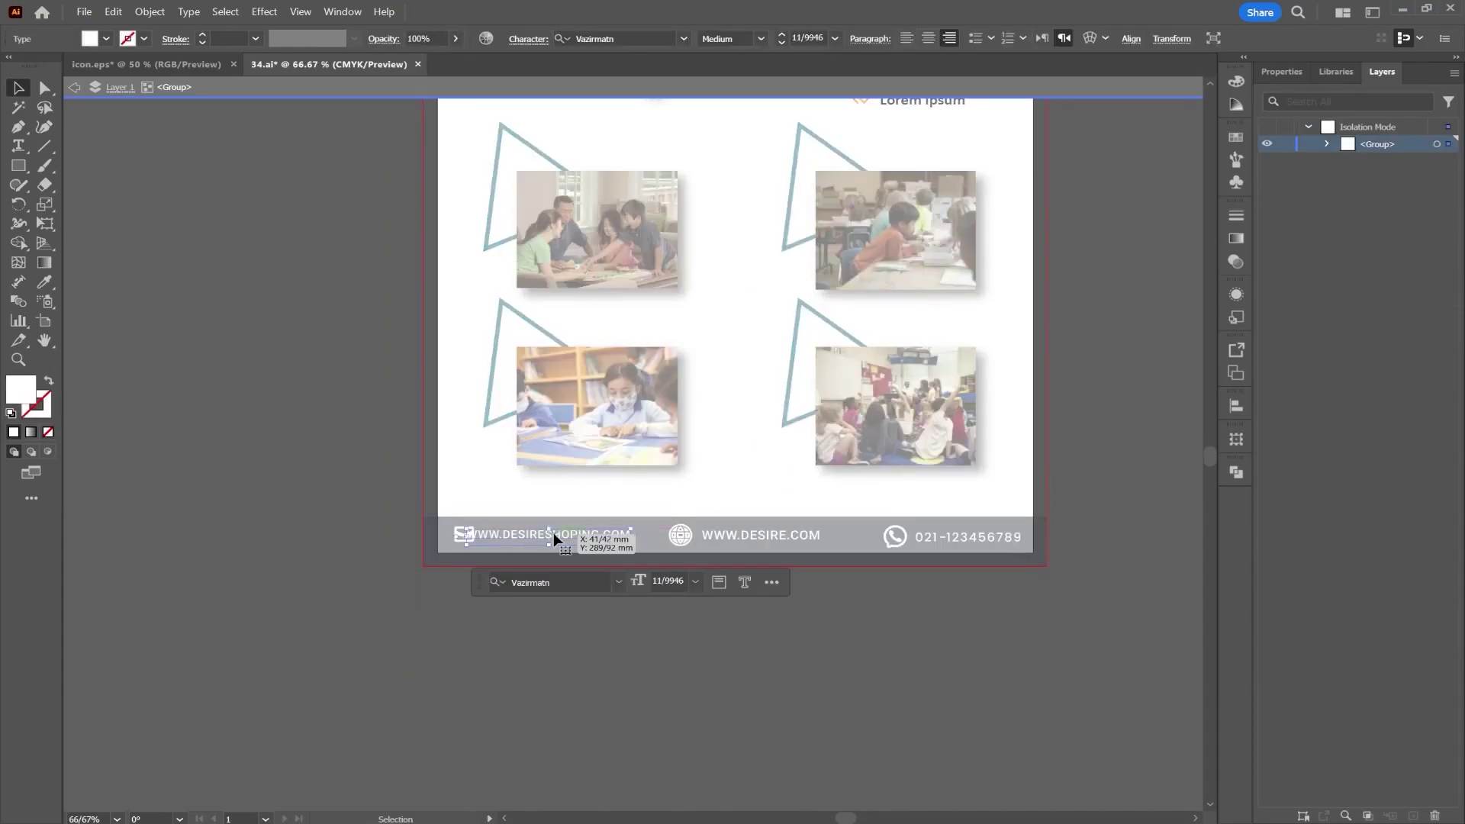
pyautogui.press('Escape')
pyautogui.doubleClick(858, 687)
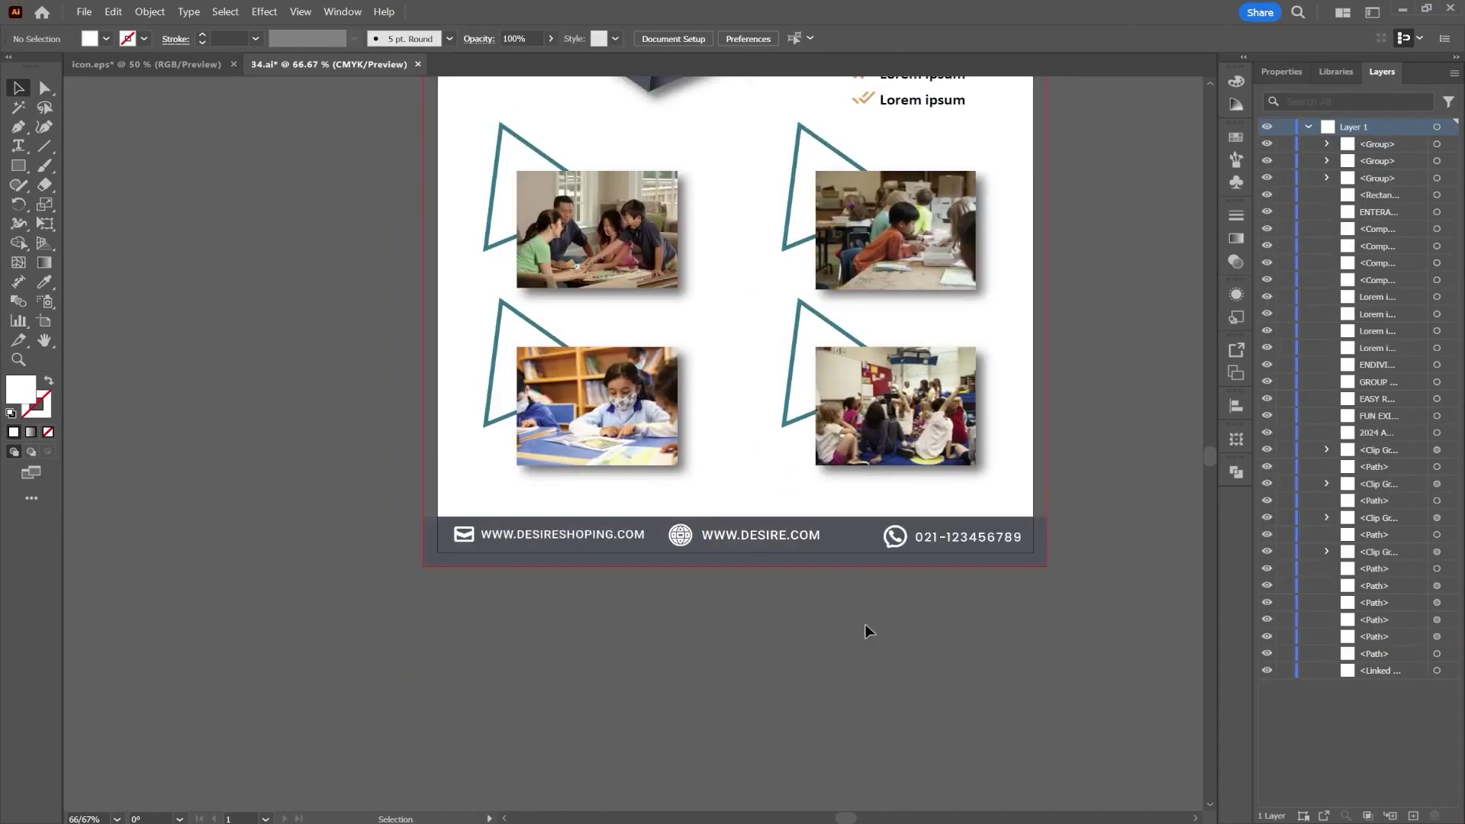
# Step: Extend the large "2024 ADMISSION NOW OPEN" triangle outward to the page's left bleed line
pyautogui.scroll(-1, 1023, 348)
pyautogui.moveTo(1034, 235); pyautogui.dragTo(846, 408)
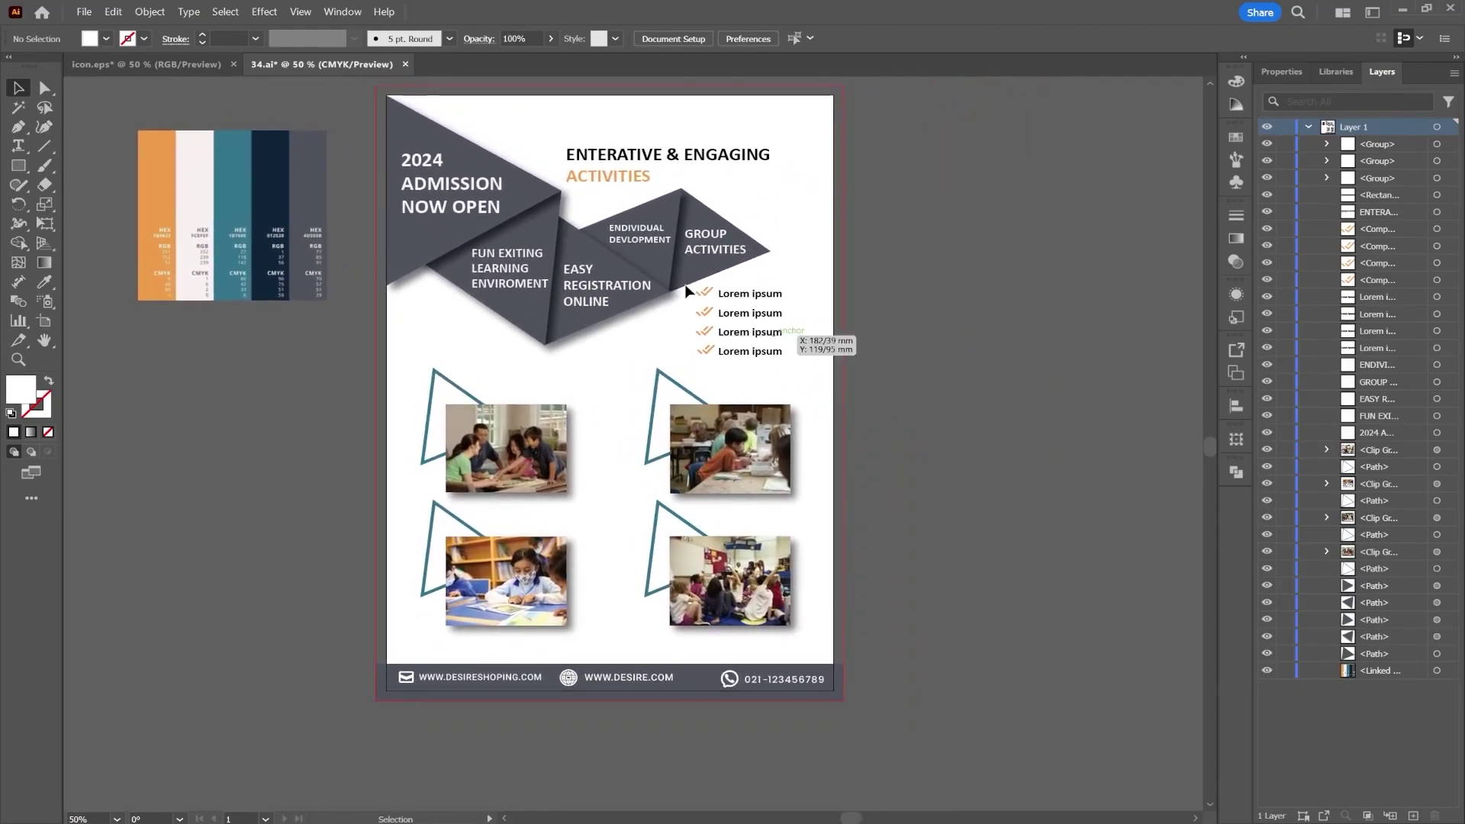
pyautogui.click(432, 235)
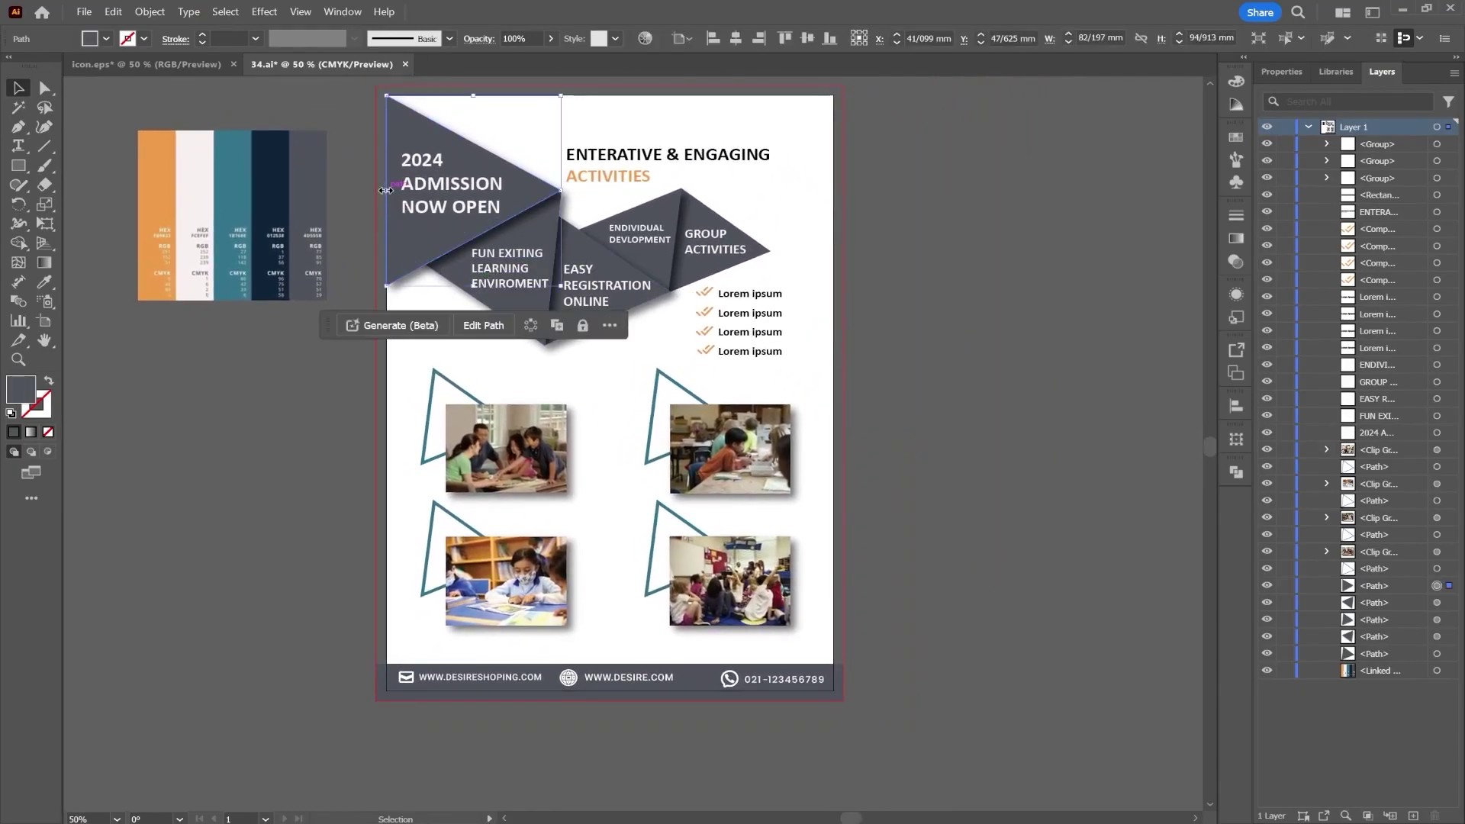
pyautogui.moveTo(385, 190); pyautogui.dragTo(376, 190)
pyautogui.click(883, 288)
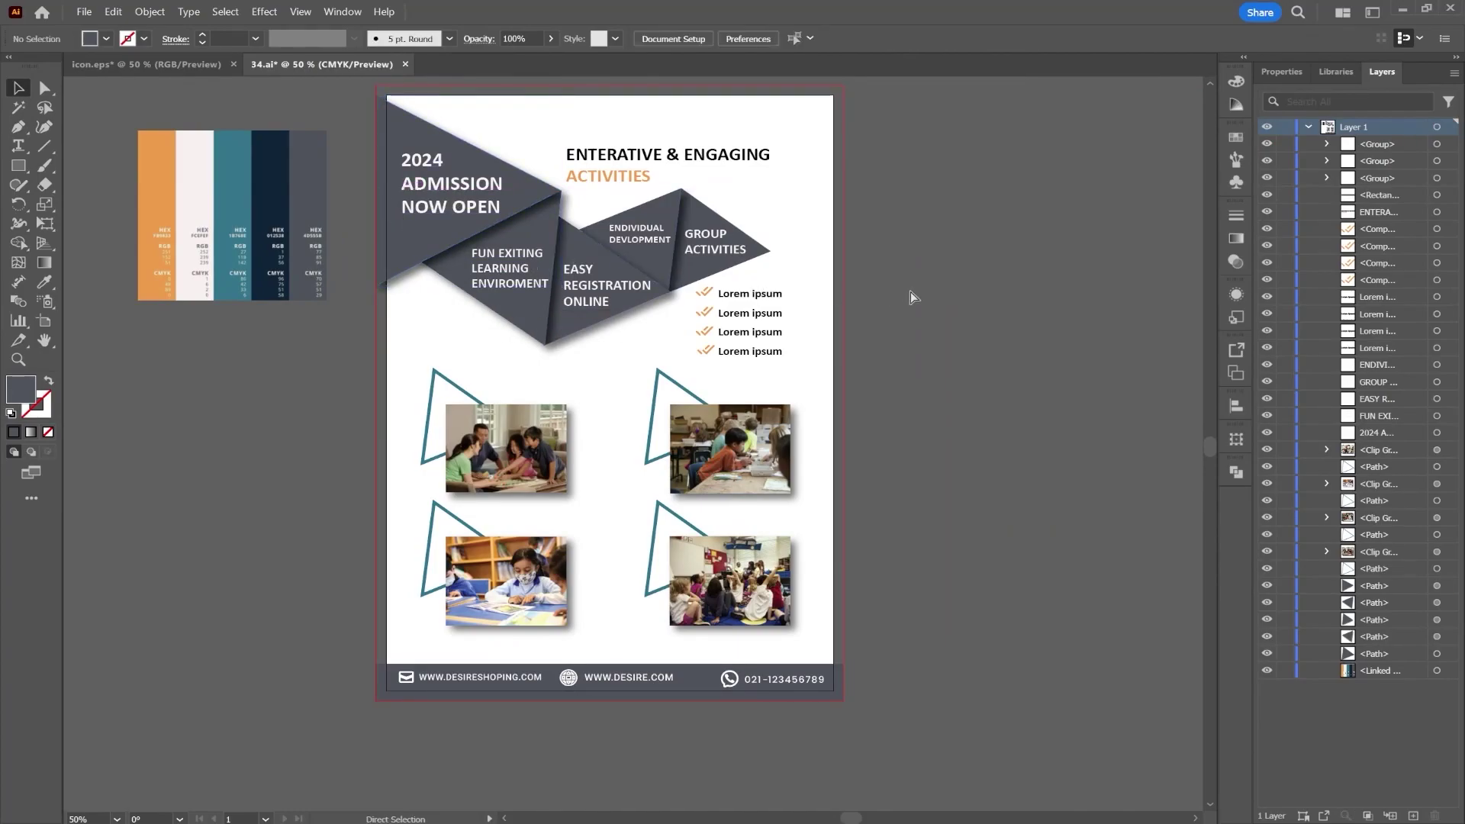
# Step: Shrink the triangle behind "GROUP ACTIVITIES" to about 37 mm wide and 40 mm high, keeping its upper corner in place
pyautogui.click(729, 267)
pyautogui.scroll(1, 714, 269)
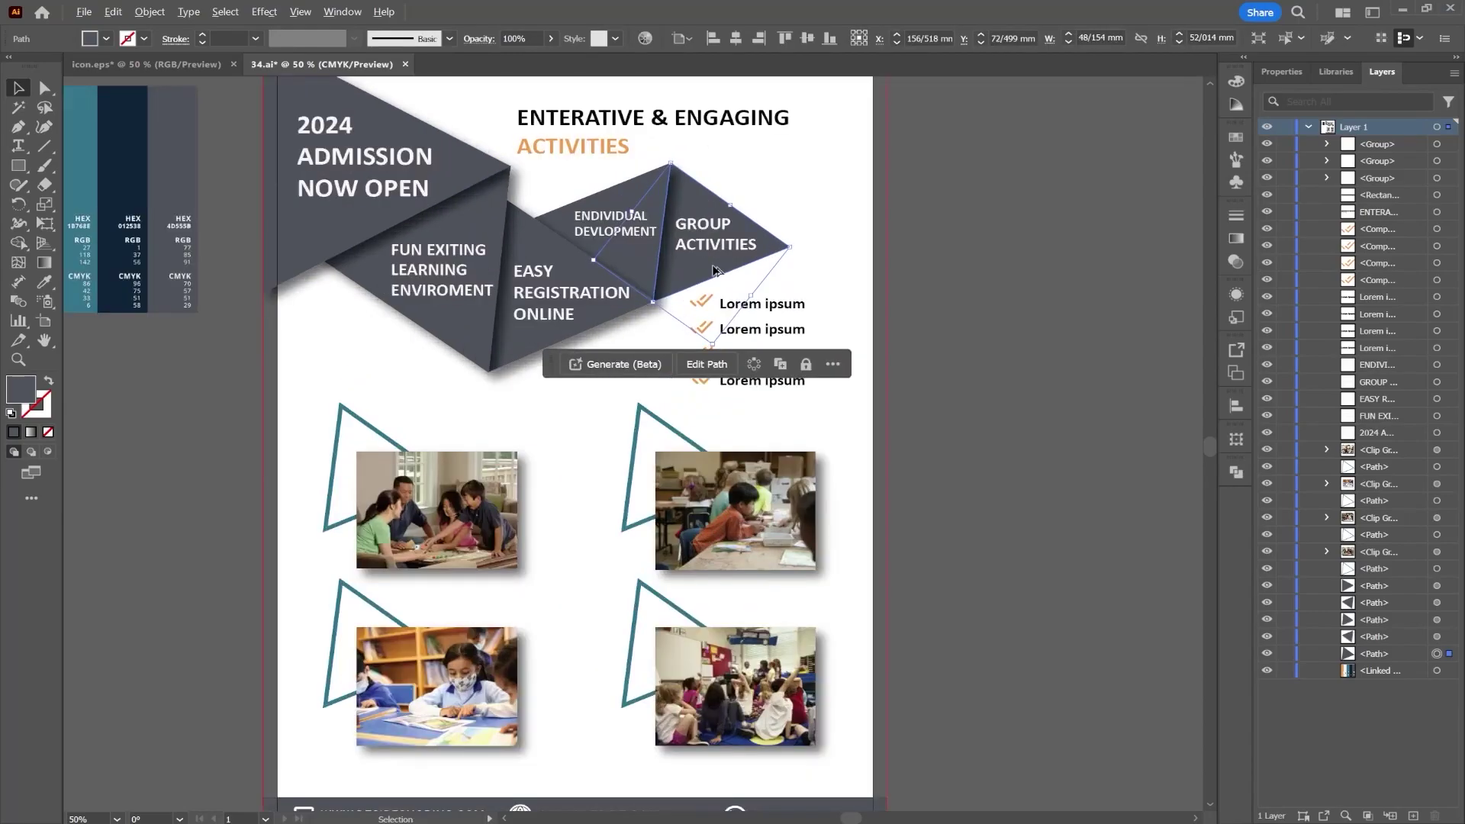
pyautogui.scroll(1, 714, 269)
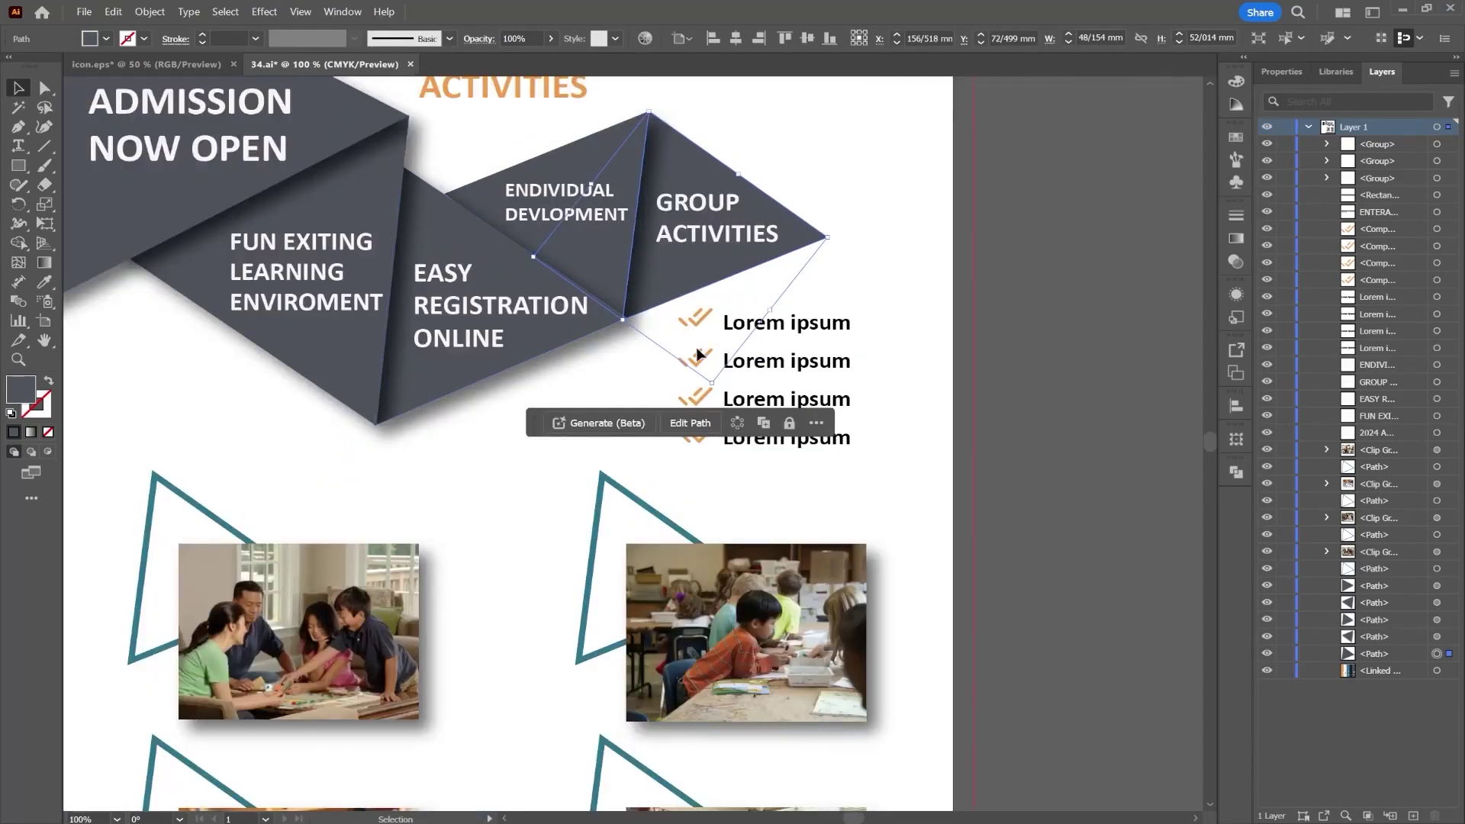
pyautogui.moveTo(714, 381); pyautogui.dragTo(698, 324)
pyautogui.click(981, 223)
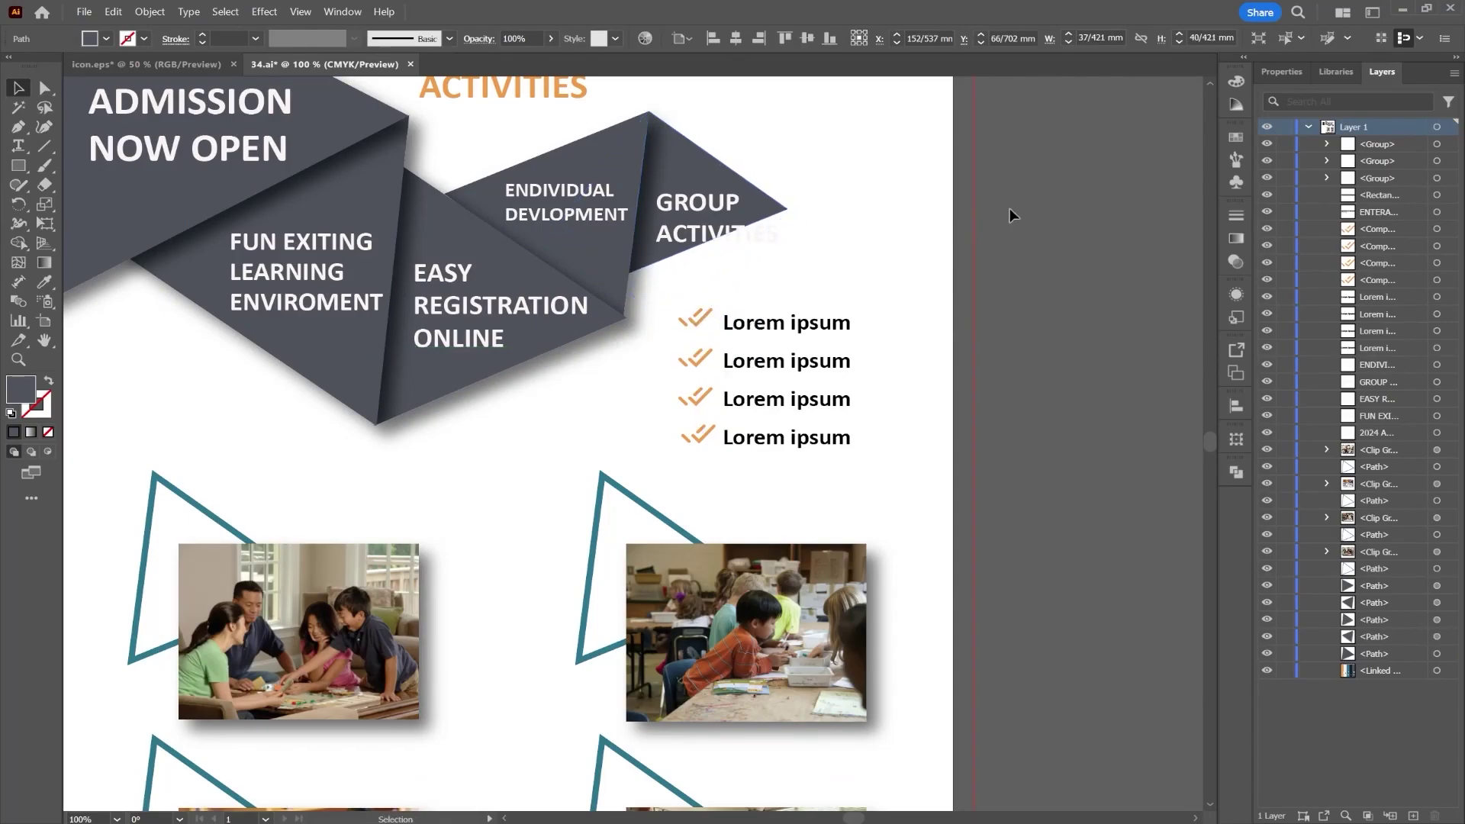
# Step: Scale down the "GROUP ACTIVITIES" text so it fits inside its smaller triangle
pyautogui.click(725, 215)
pyautogui.moveTo(776, 237); pyautogui.dragTo(719, 204)
pyautogui.click(1007, 263)
pyautogui.scroll(-2, 806, 322)
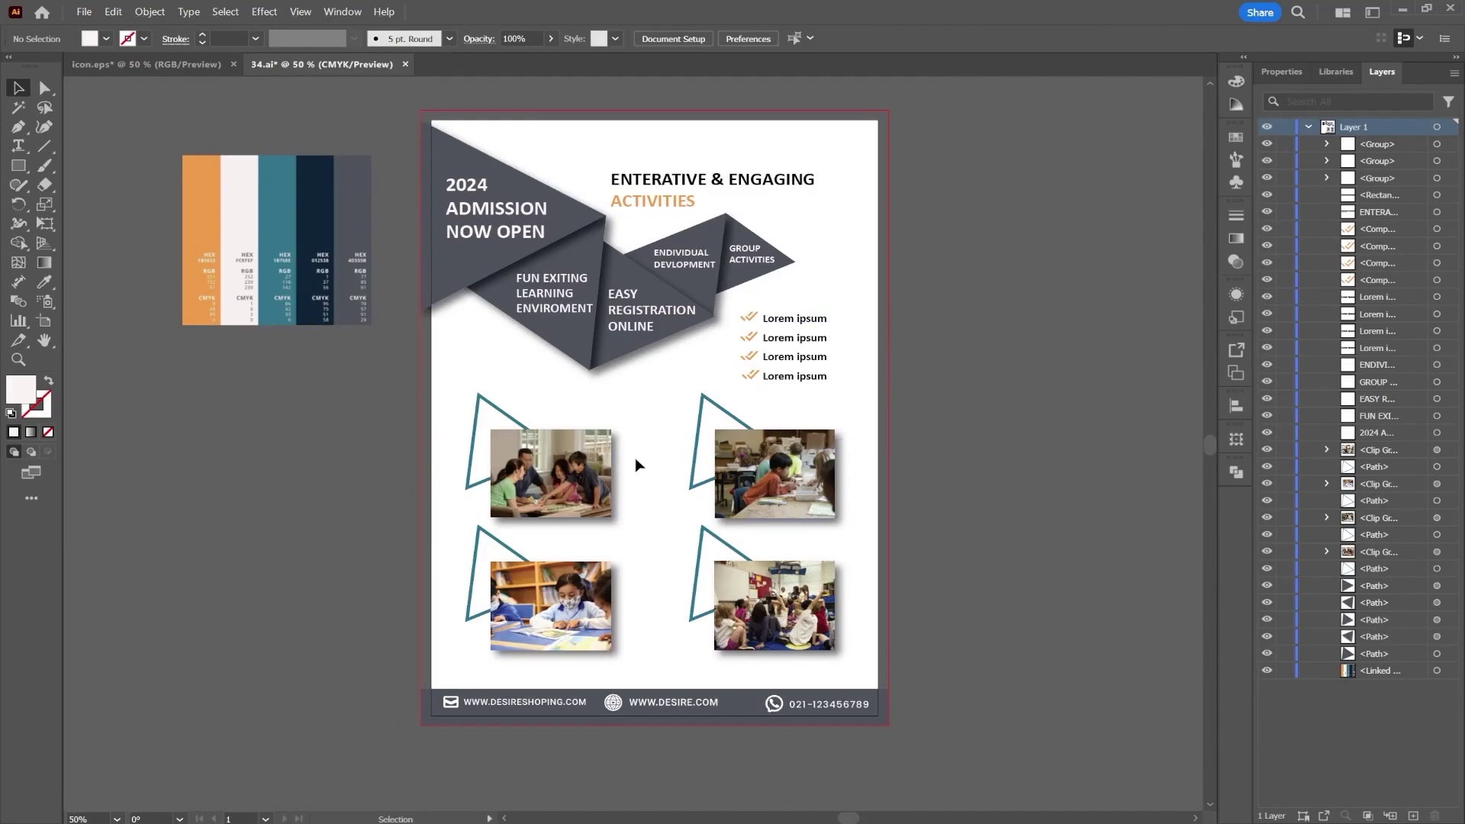
# Step: Move the upper photo row with its triangle outlines up about 11 mm, and the lower row with its outlines up slightly
pyautogui.click(580, 469)
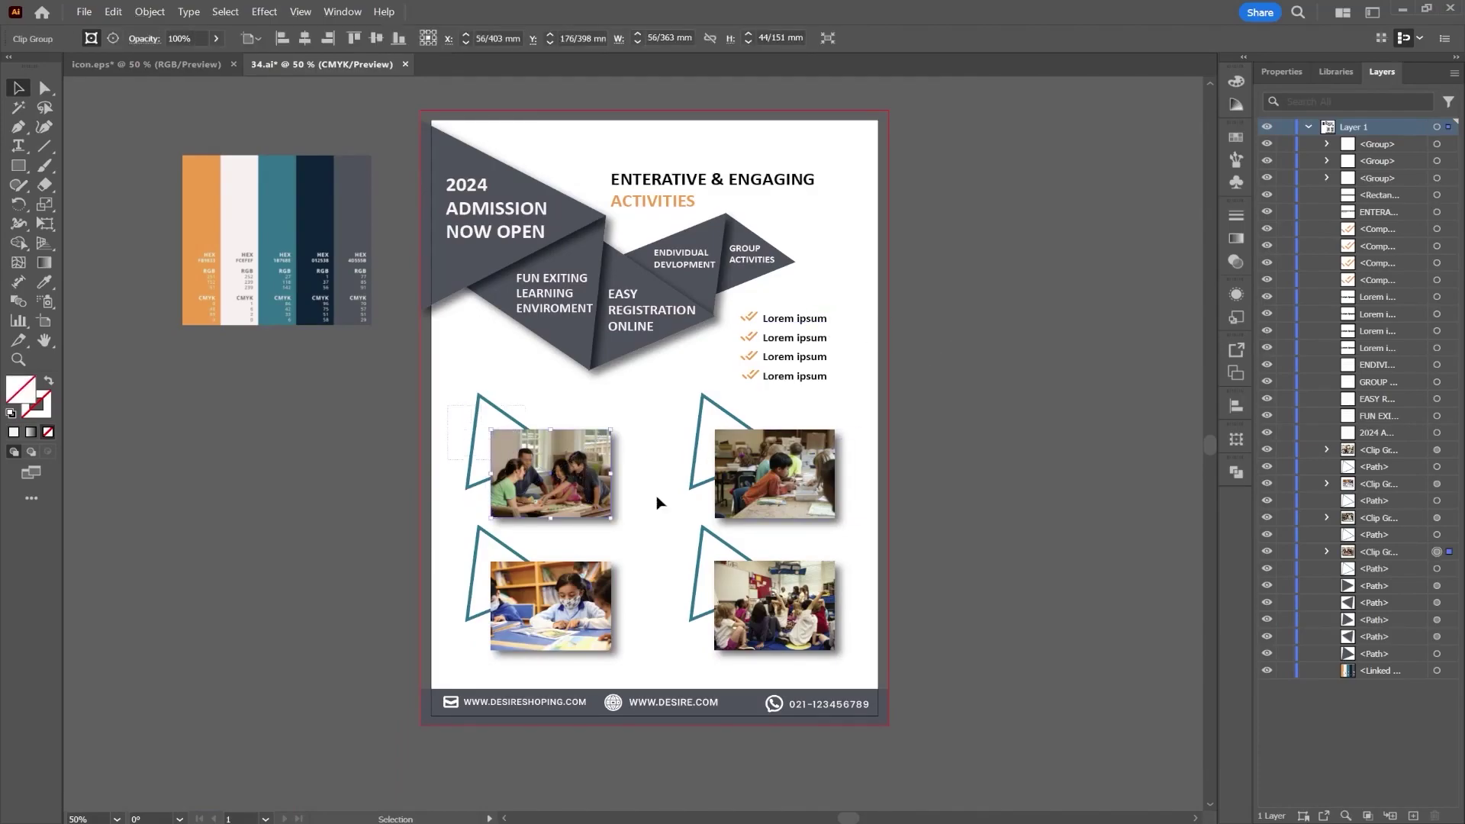
pyautogui.moveTo(766, 485); pyautogui.dragTo(767, 485)
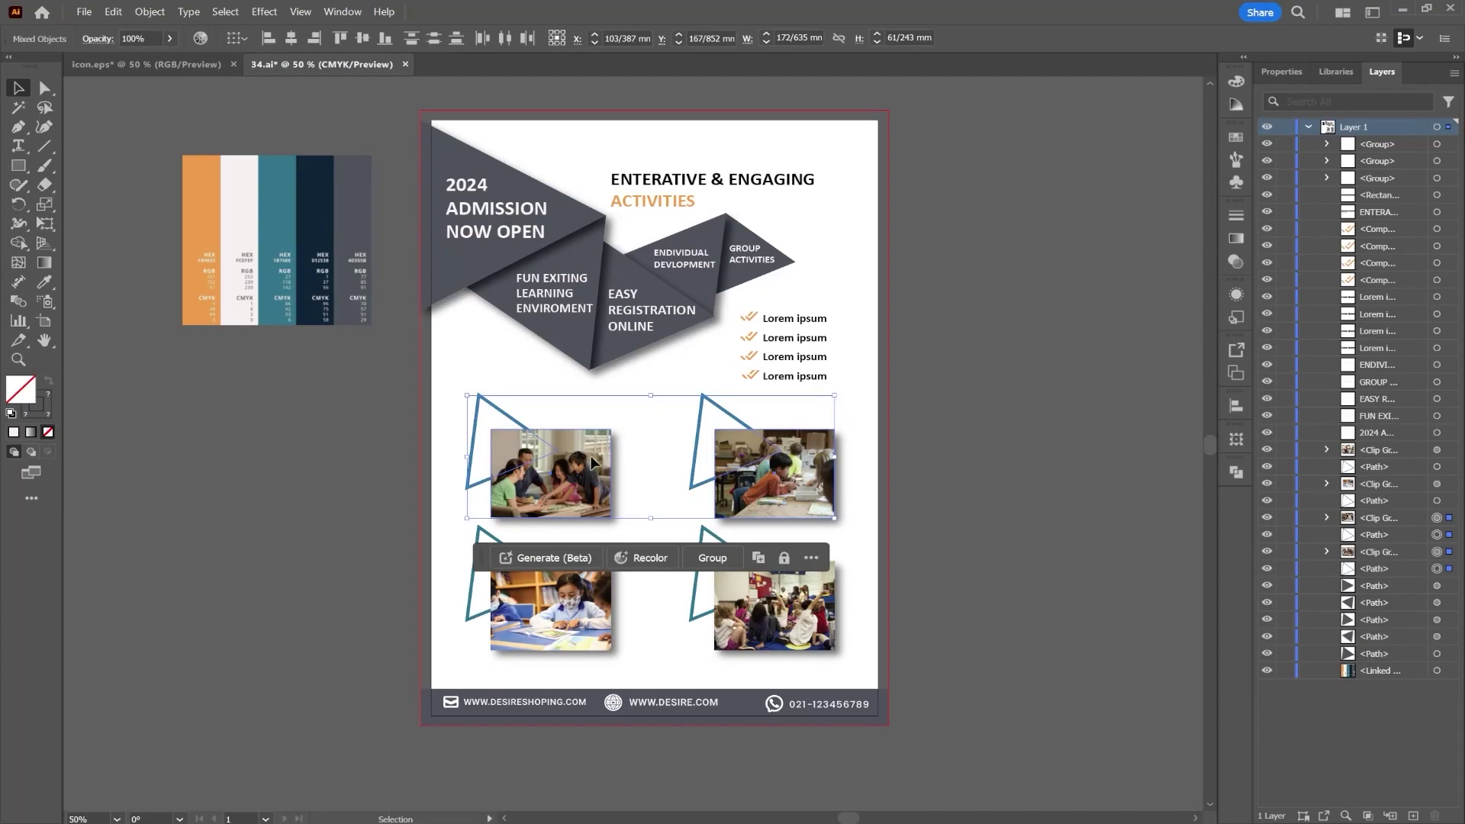
pyautogui.moveTo(592, 461); pyautogui.dragTo(592, 448)
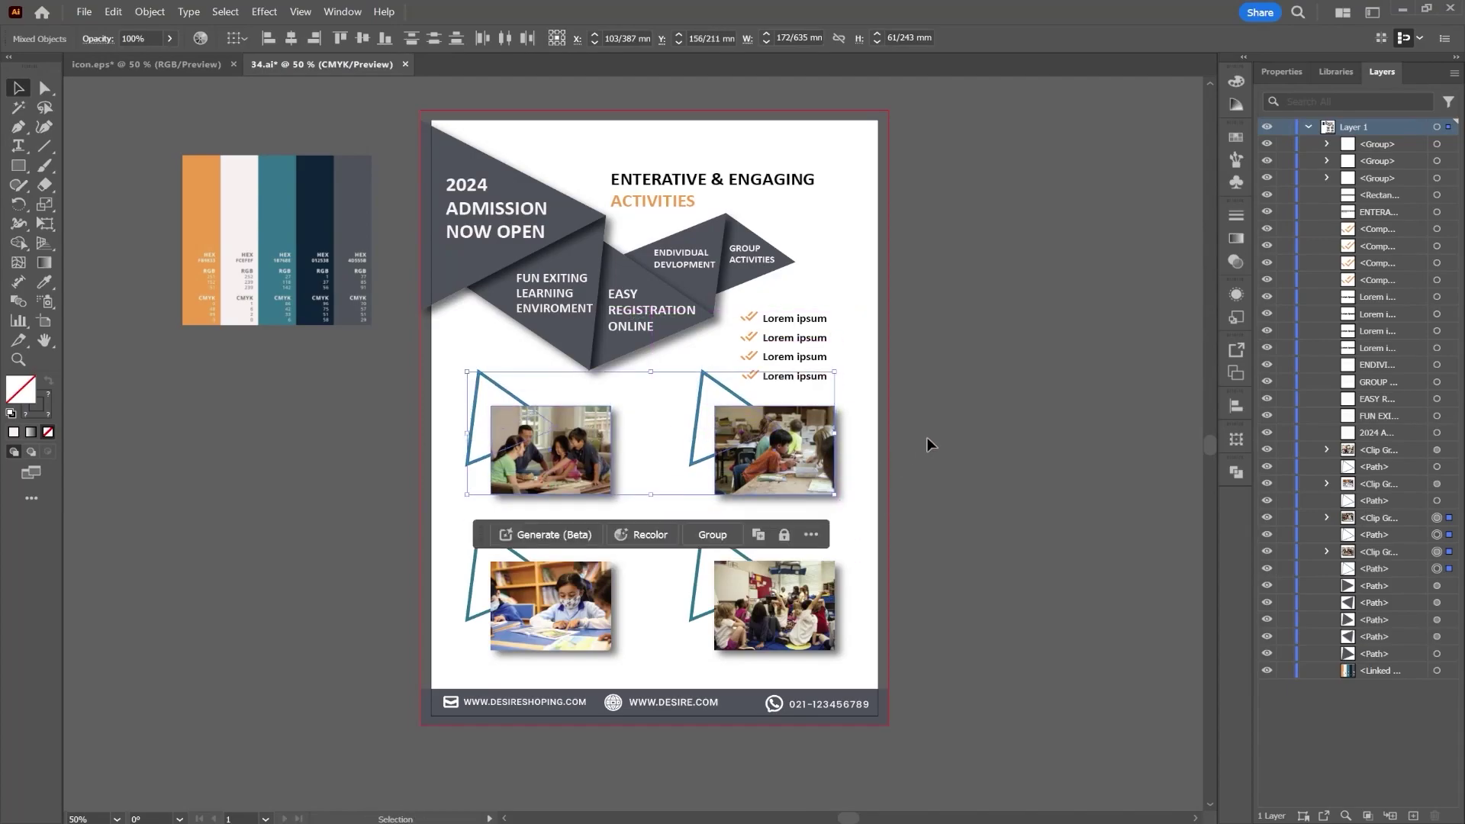
pyautogui.click(926, 438)
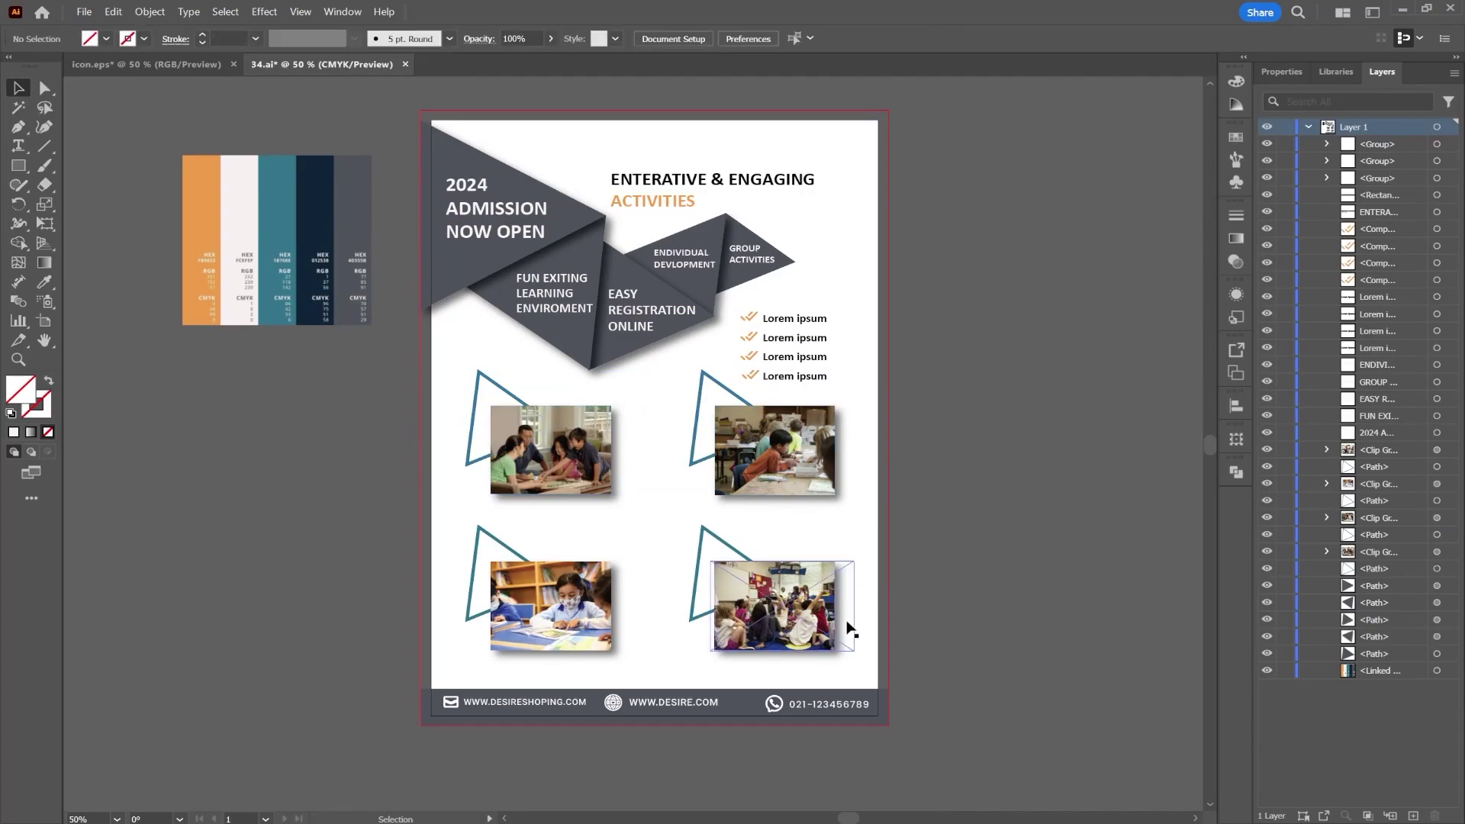
pyautogui.moveTo(460, 546); pyautogui.dragTo(459, 541)
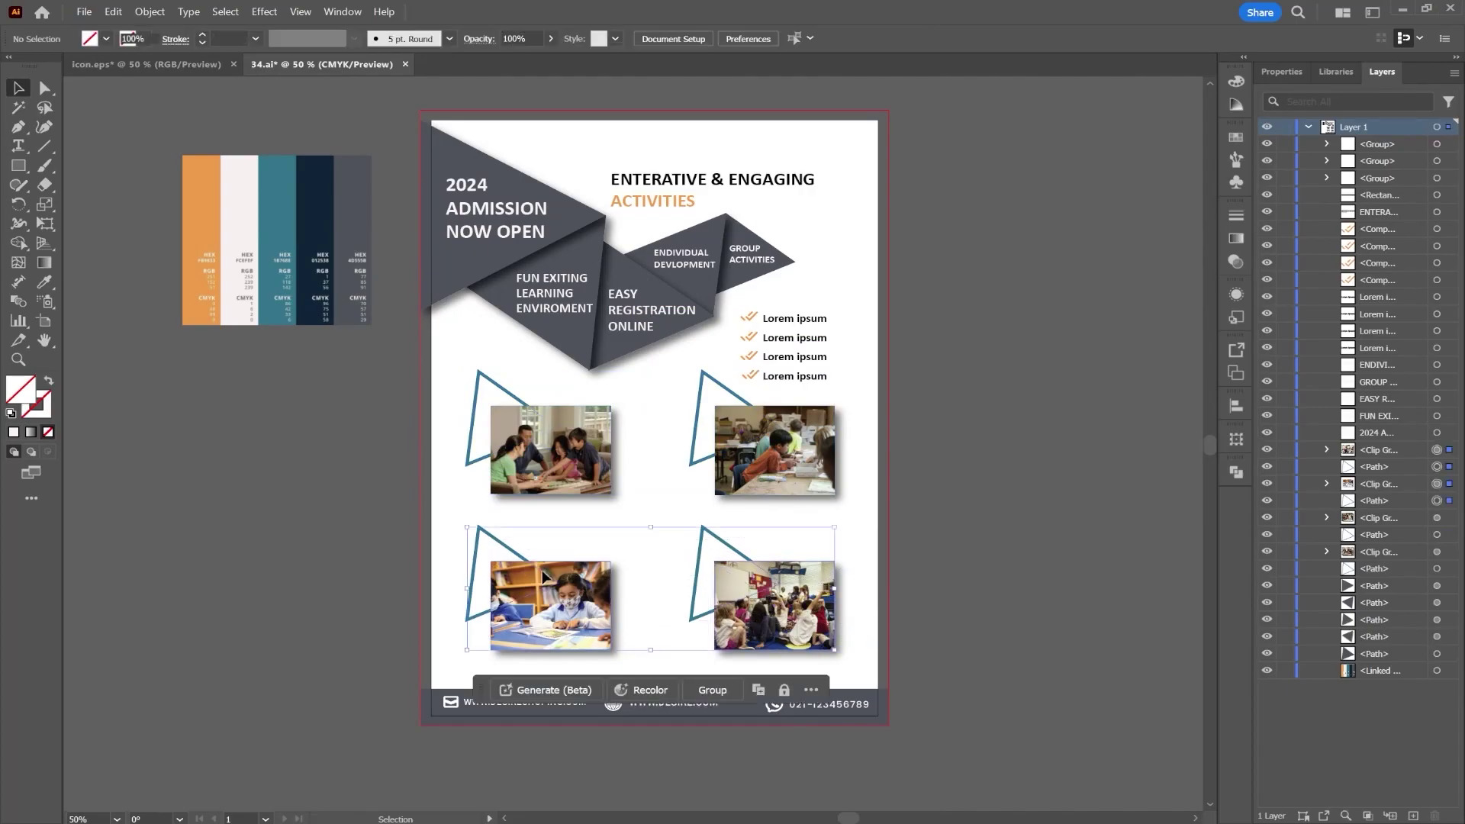
pyautogui.moveTo(557, 592)
pyautogui.mouseDown()
pyautogui.moveTo(562, 547)
pyautogui.moveTo(562, 589)
pyautogui.mouseUp()
pyautogui.click(1014, 400)
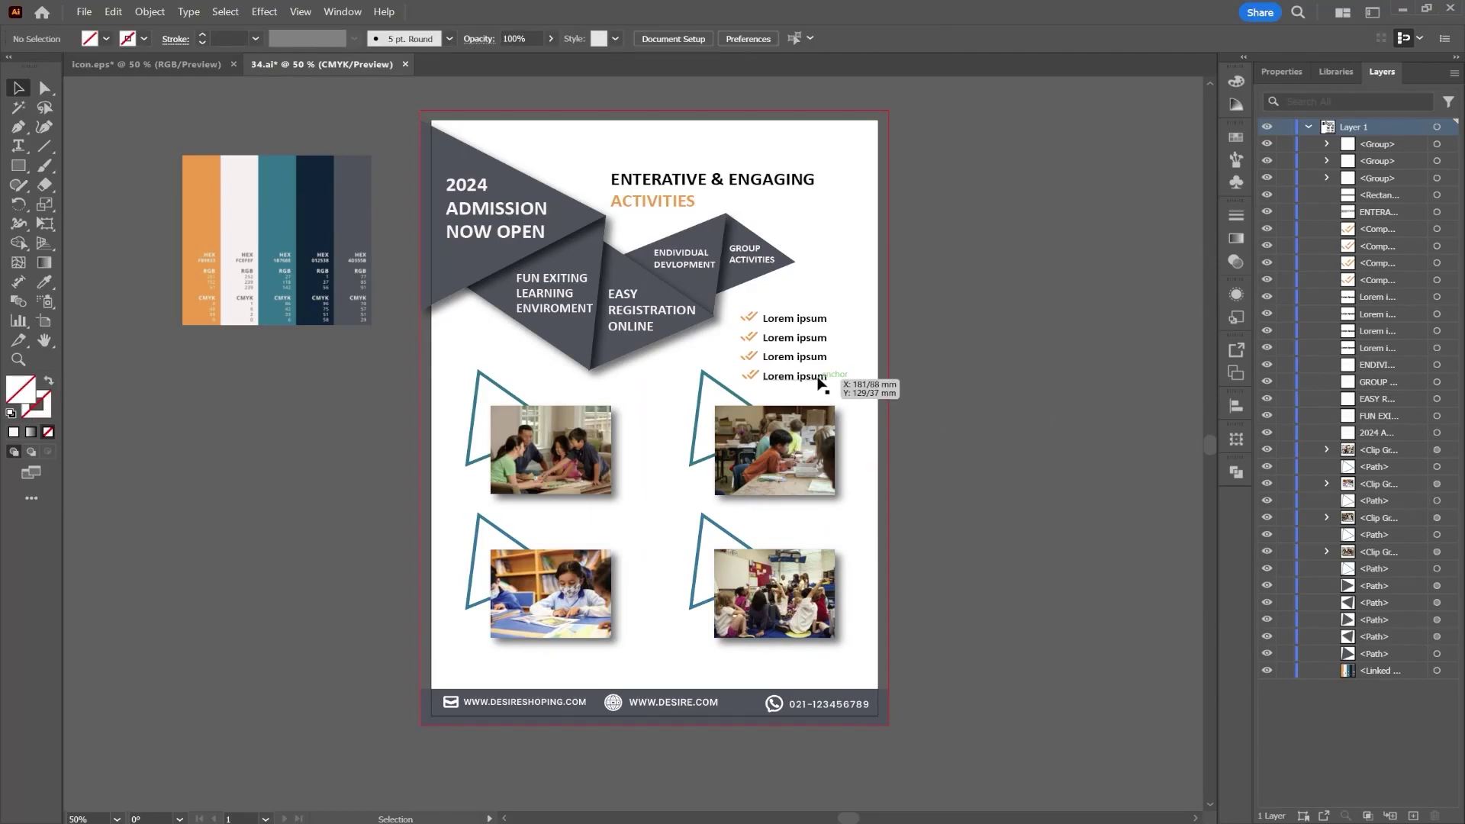
# Step: Copy a "Lorem ipsum" text from the checklist to below the upper-left photo, and duplicate it below the lower-left photo
pyautogui.keyDown('alt'); pyautogui.moveTo(822, 384); pyautogui.dragTo(565, 518); pyautogui.keyUp('alt')
pyautogui.scroll(3, 557, 520)
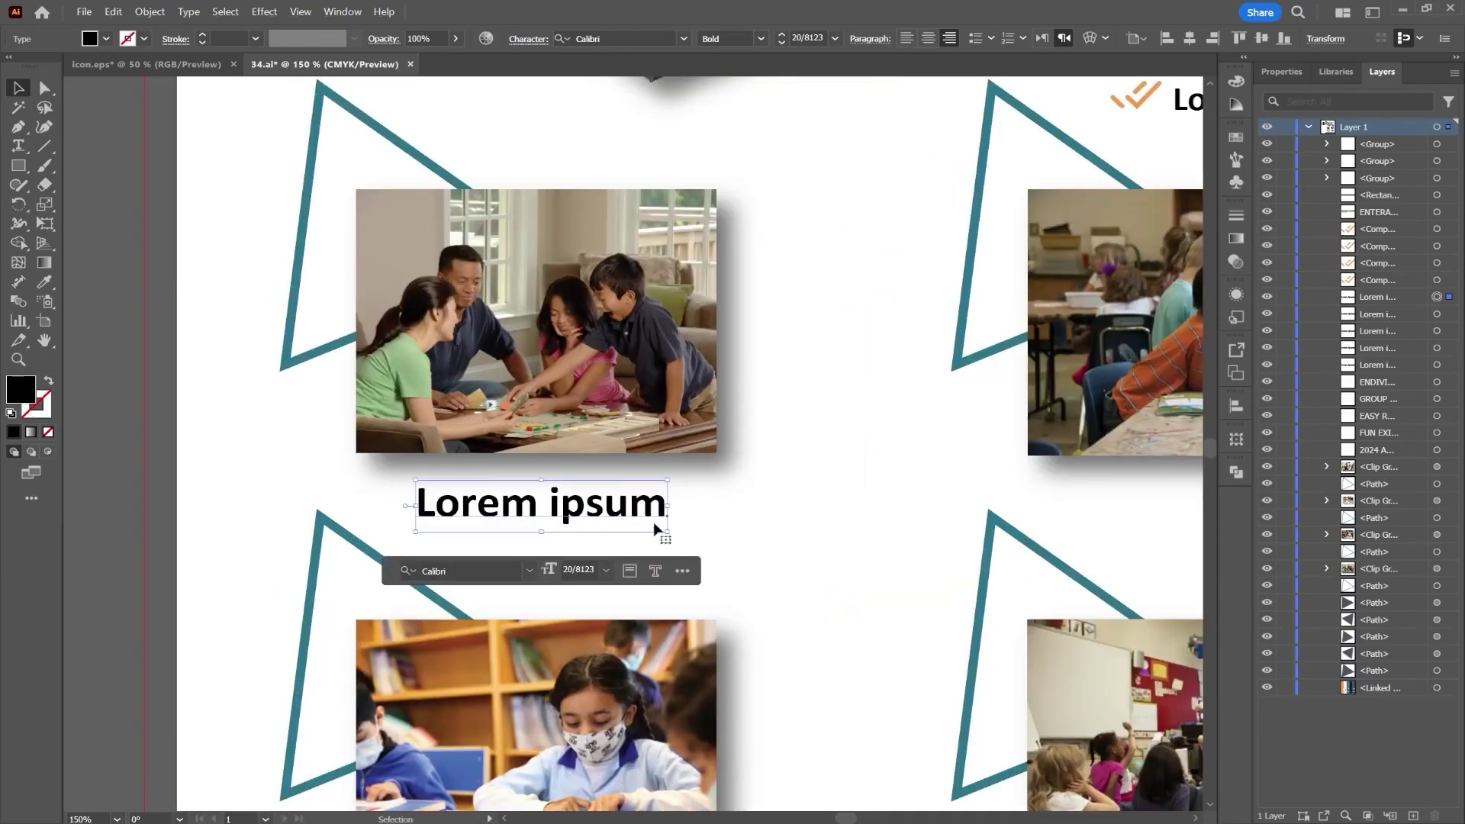
pyautogui.scroll(-2, 676, 525)
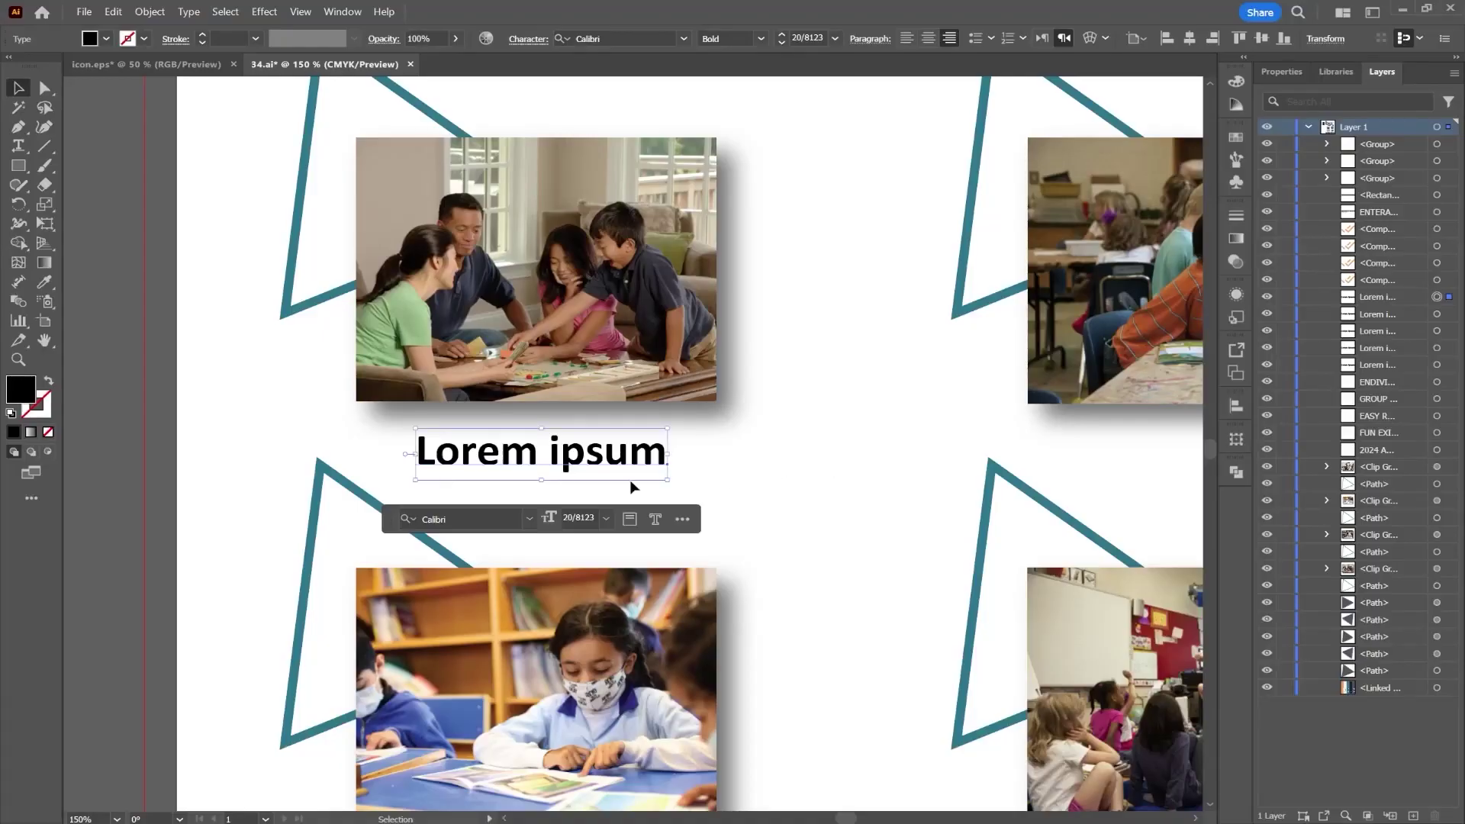
pyautogui.scroll(-5, 643, 477)
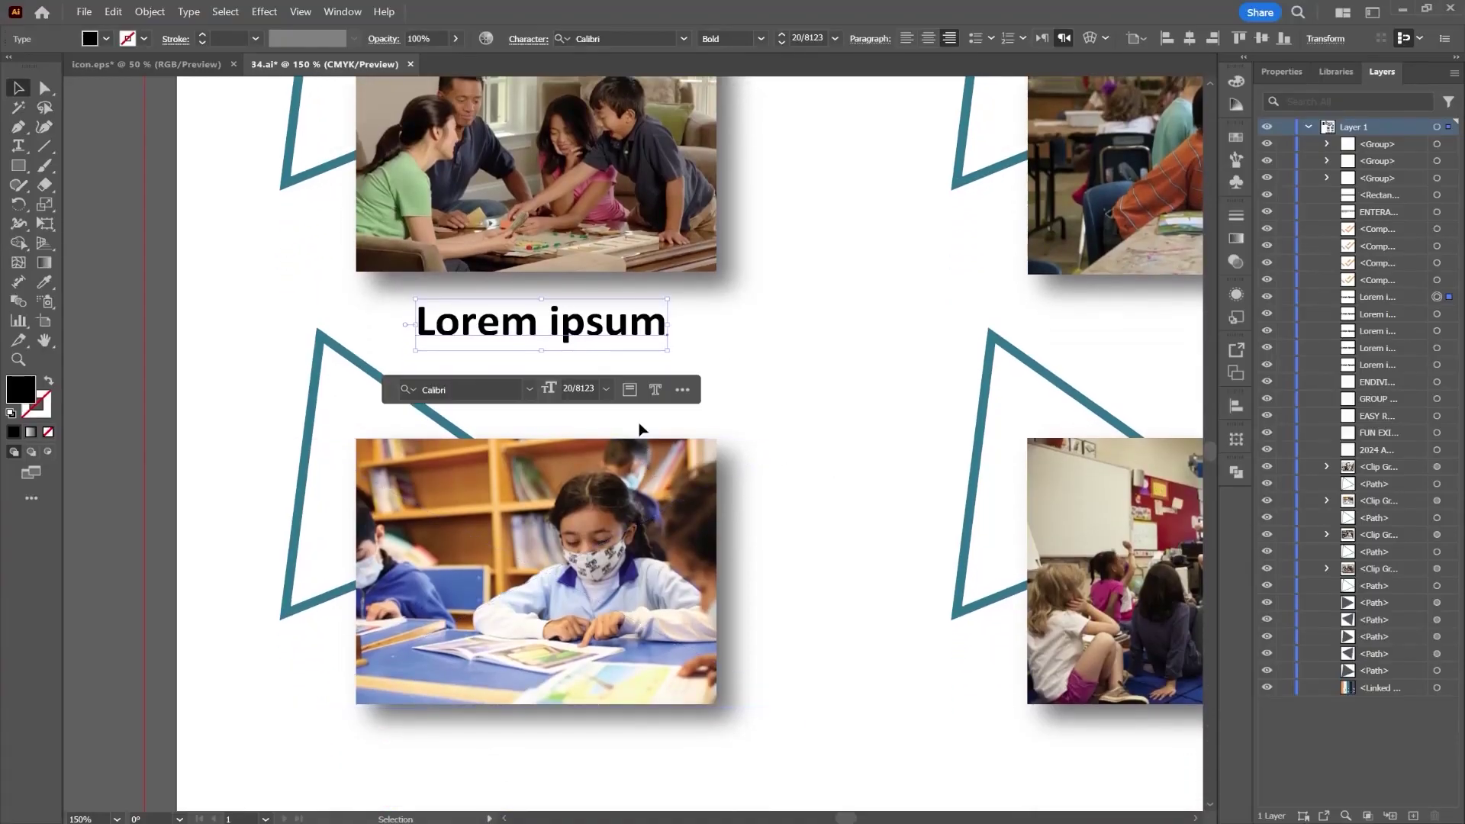
pyautogui.scroll(-2, 643, 429)
pyautogui.moveTo(572, 281); pyautogui.dragTo(544, 734)
pyautogui.moveTo(591, 277); pyautogui.dragTo(590, 283)
pyautogui.scroll(-1, 768, 677)
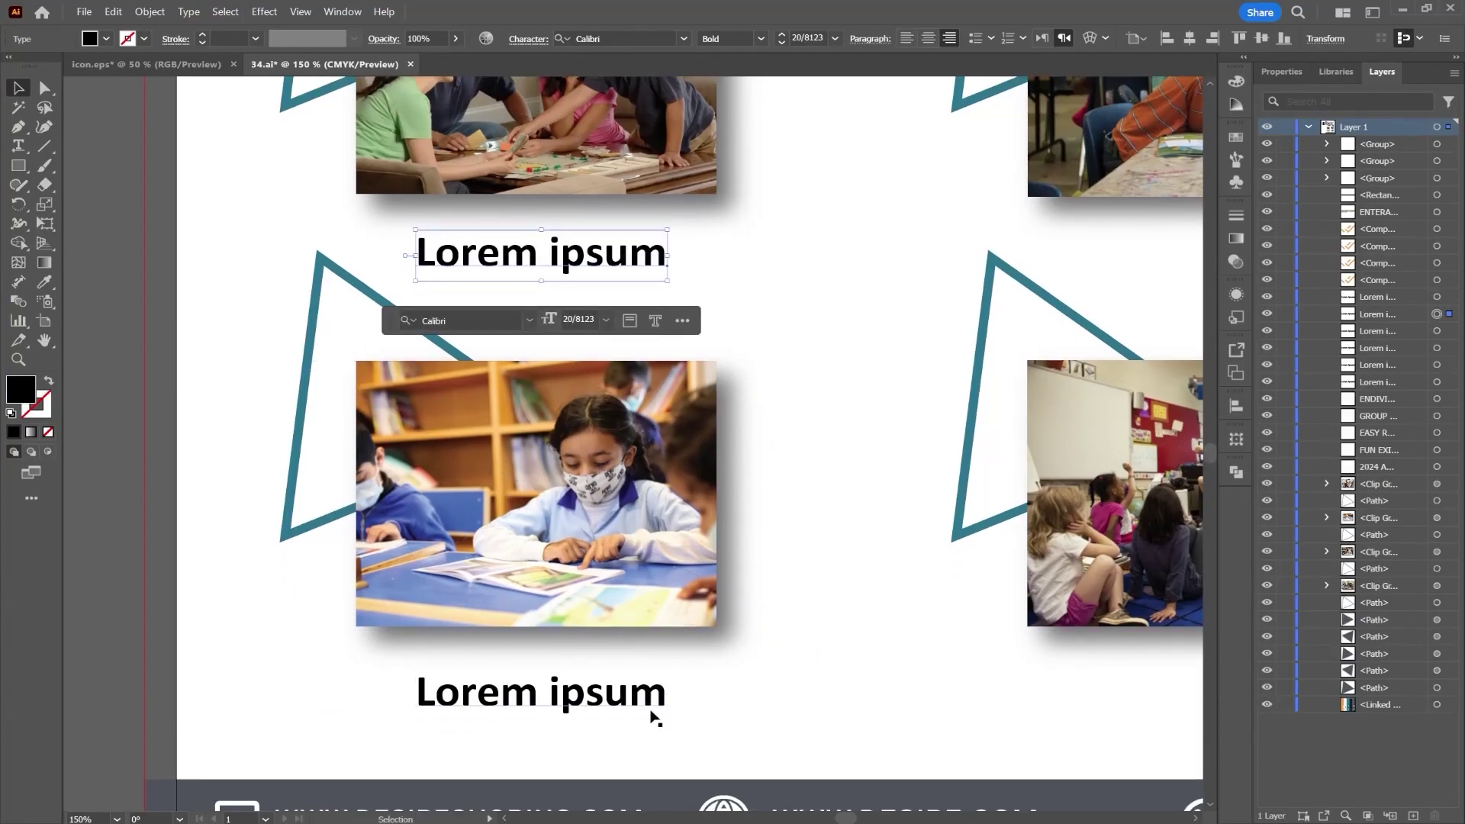
# Step: Duplicate both left-column "Lorem ipsum" captions together and place the copies below the two right-column photos
pyautogui.keyDown('shift'); pyautogui.click(611, 696); pyautogui.keyUp('shift')
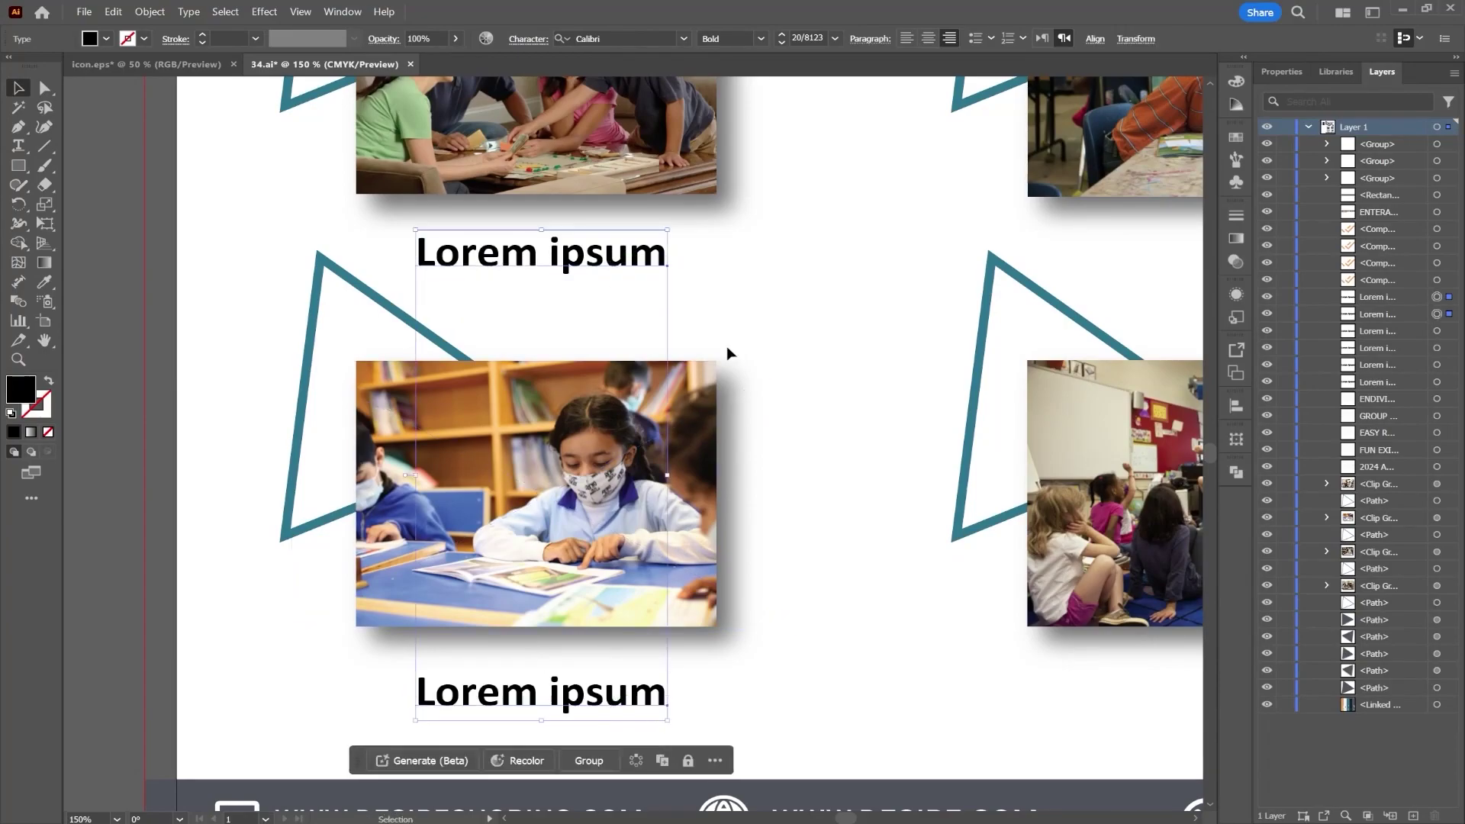
pyautogui.scroll(-1, 881, 428)
pyautogui.scroll(-1, 881, 427)
pyautogui.moveTo(930, 418); pyautogui.dragTo(615, 395)
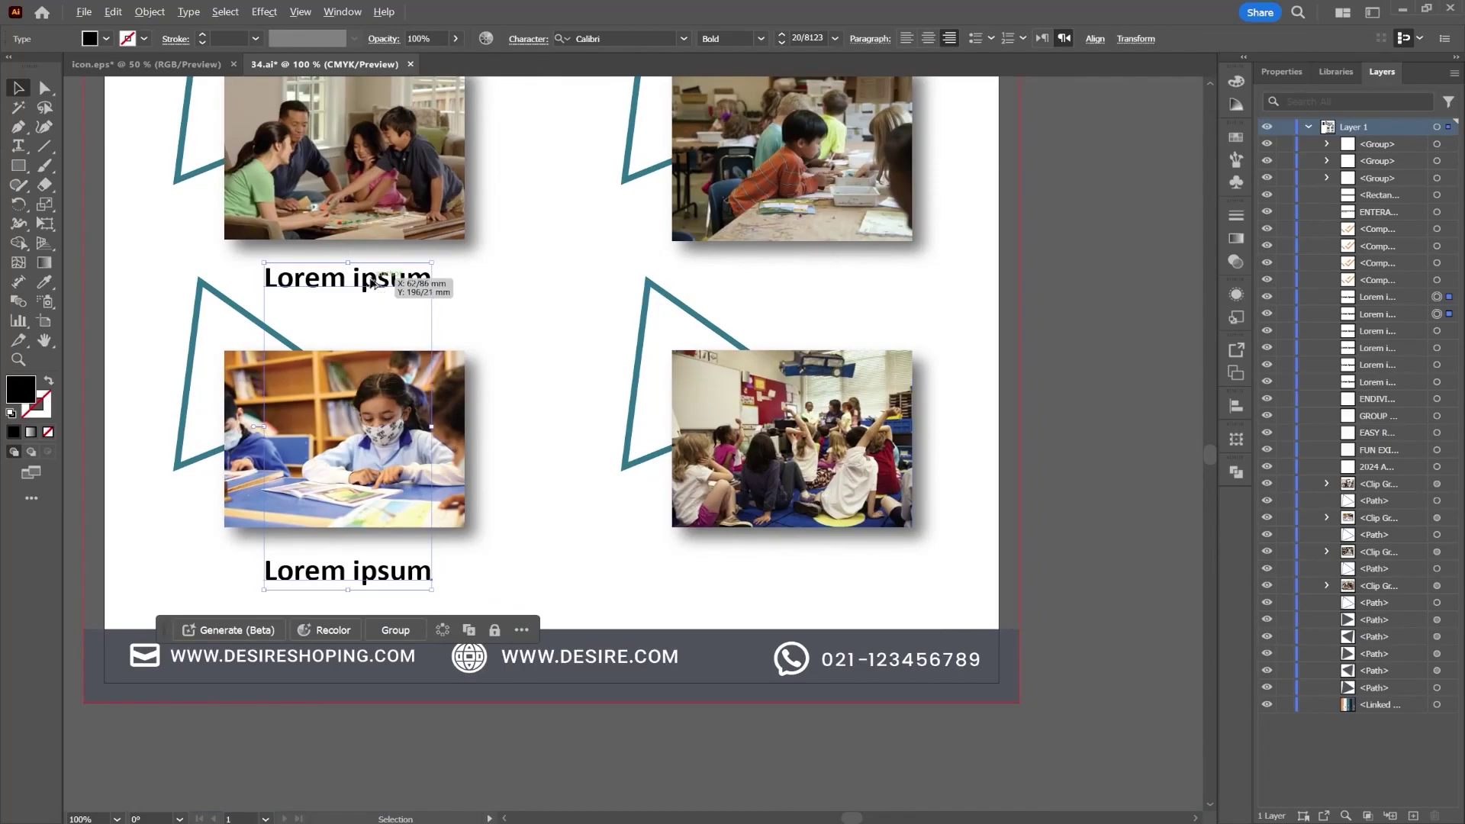
pyautogui.moveTo(374, 282); pyautogui.dragTo(828, 281)
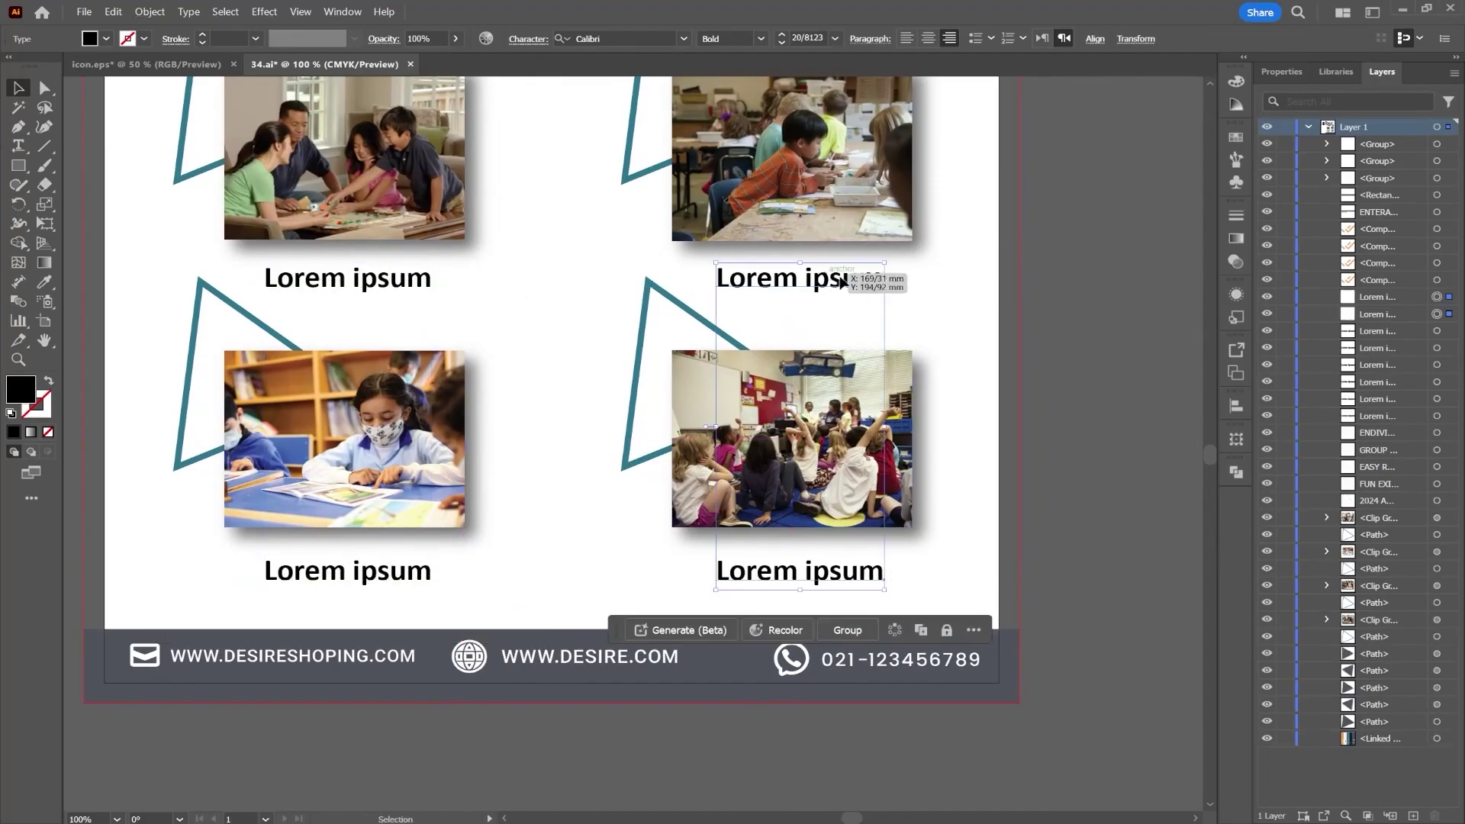
pyautogui.click(1091, 304)
# Step: Delete the colour palette reference image beside the artboard
pyautogui.hotkey('ctrl', '0')
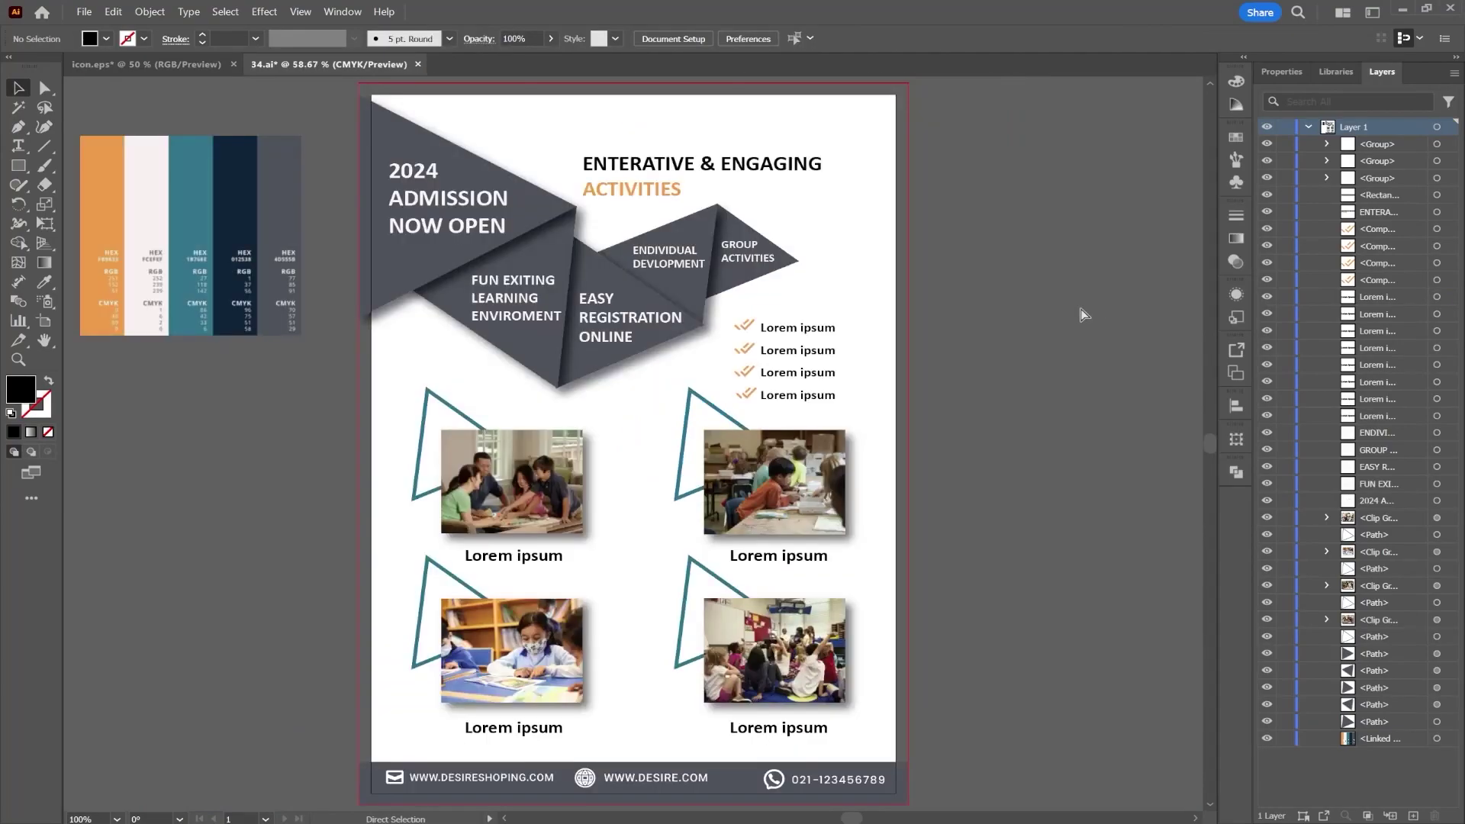
pyautogui.click(115, 227)
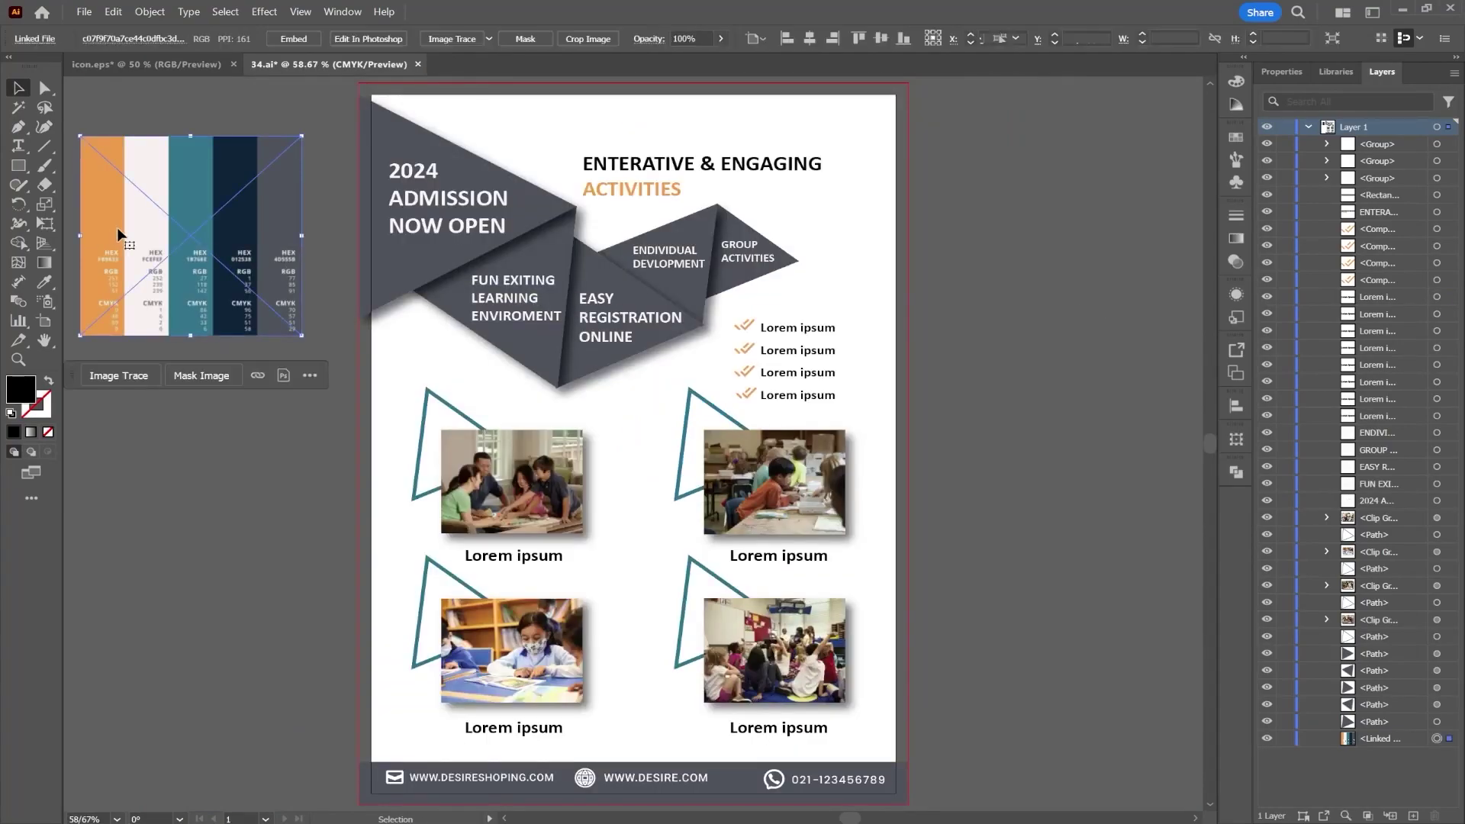
pyautogui.press('Delete')
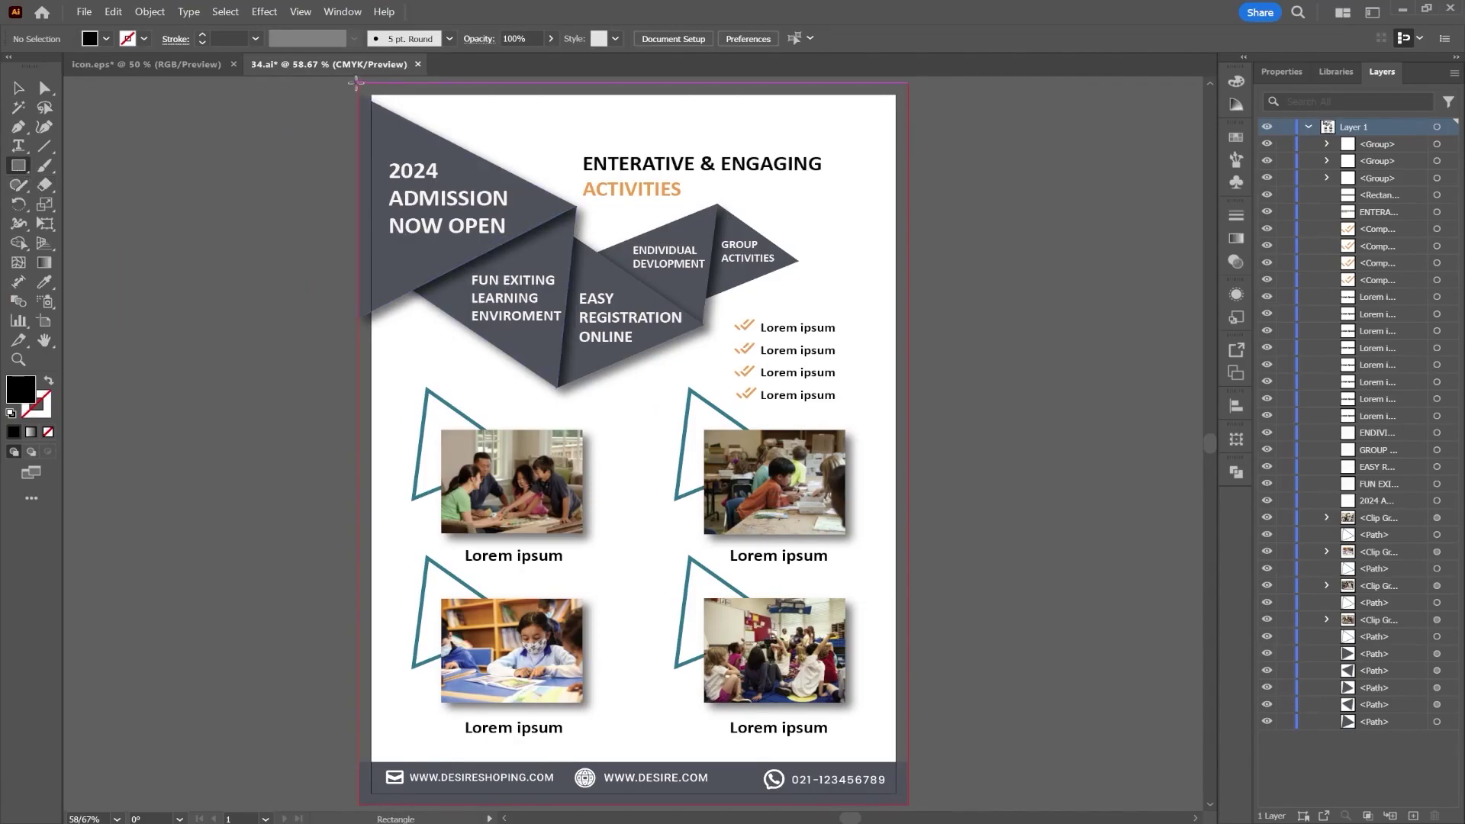
# Step: Draw a rectangle about 219 by 306 mm over the whole page, with its edges on the bleed lines
pyautogui.moveTo(355, 82)
pyautogui.mouseDown()
pyautogui.moveTo(372, 134)
pyautogui.moveTo(783, 616)
pyautogui.moveTo(908, 804)
pyautogui.mouseUp()
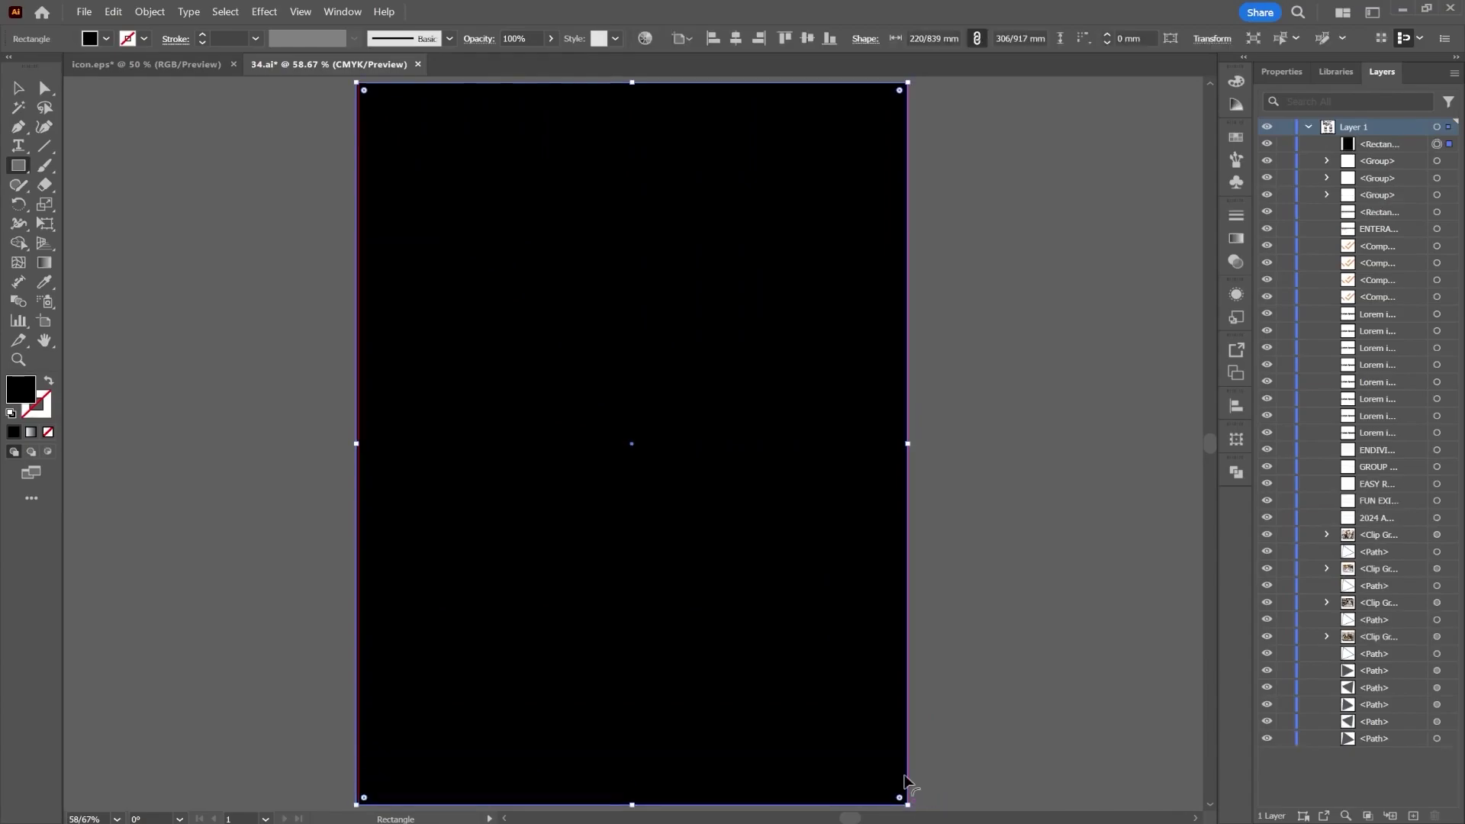
pyautogui.scroll(3, 347, 89)
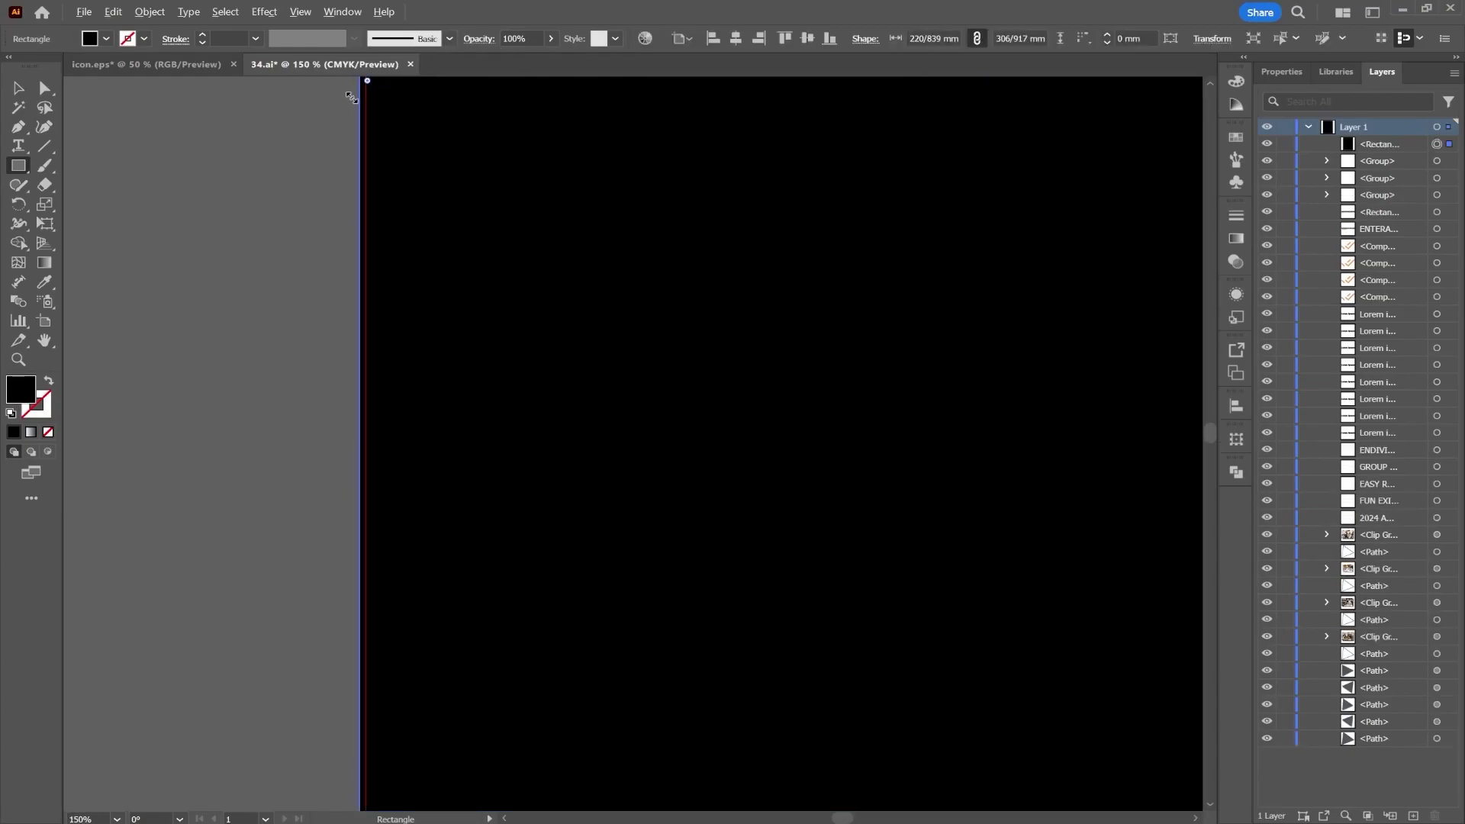
pyautogui.scroll(1, 423, 153)
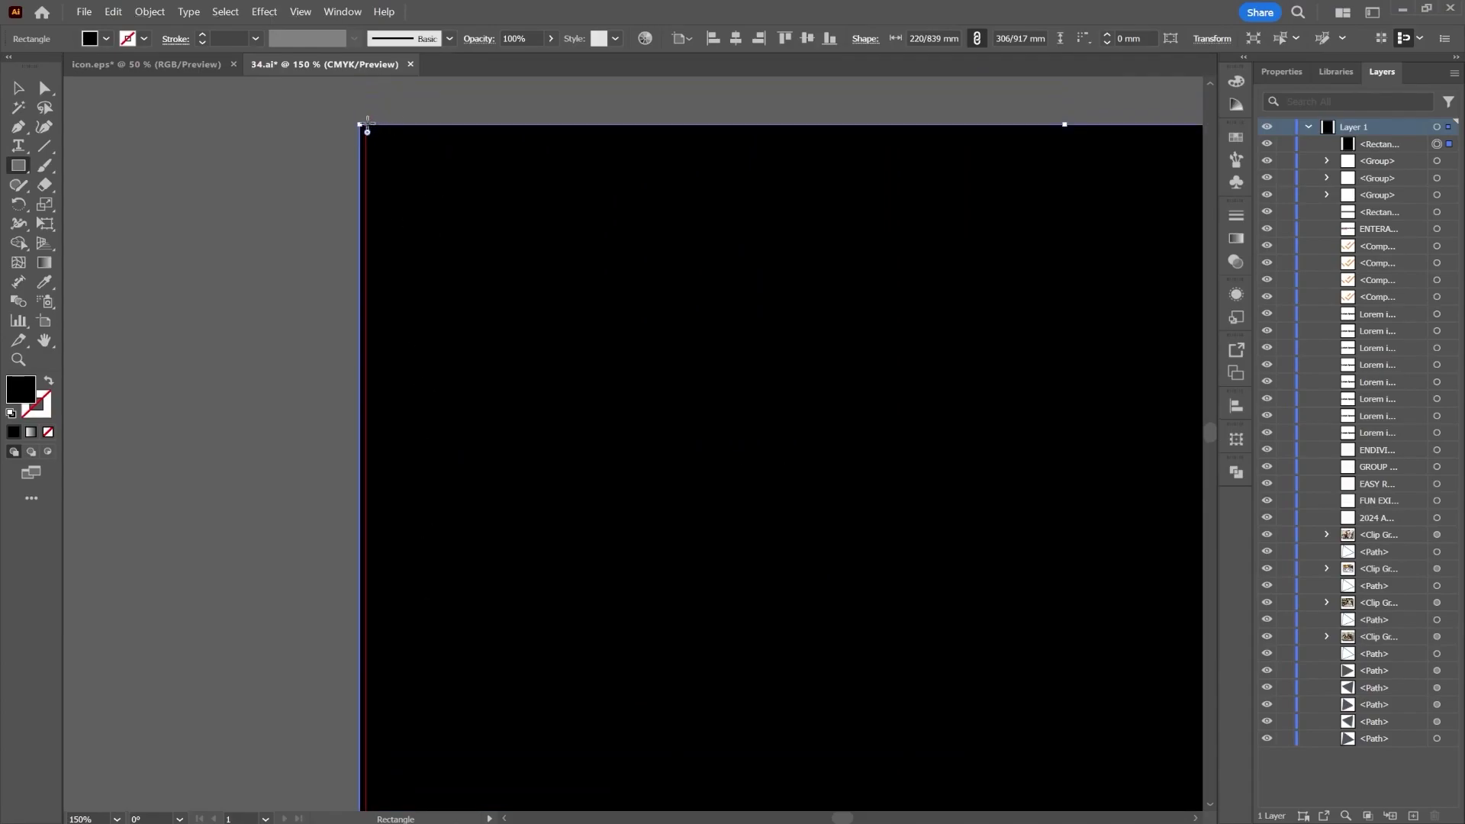
pyautogui.moveTo(363, 126); pyautogui.dragTo(367, 128)
pyautogui.scroll(-4, 507, 214)
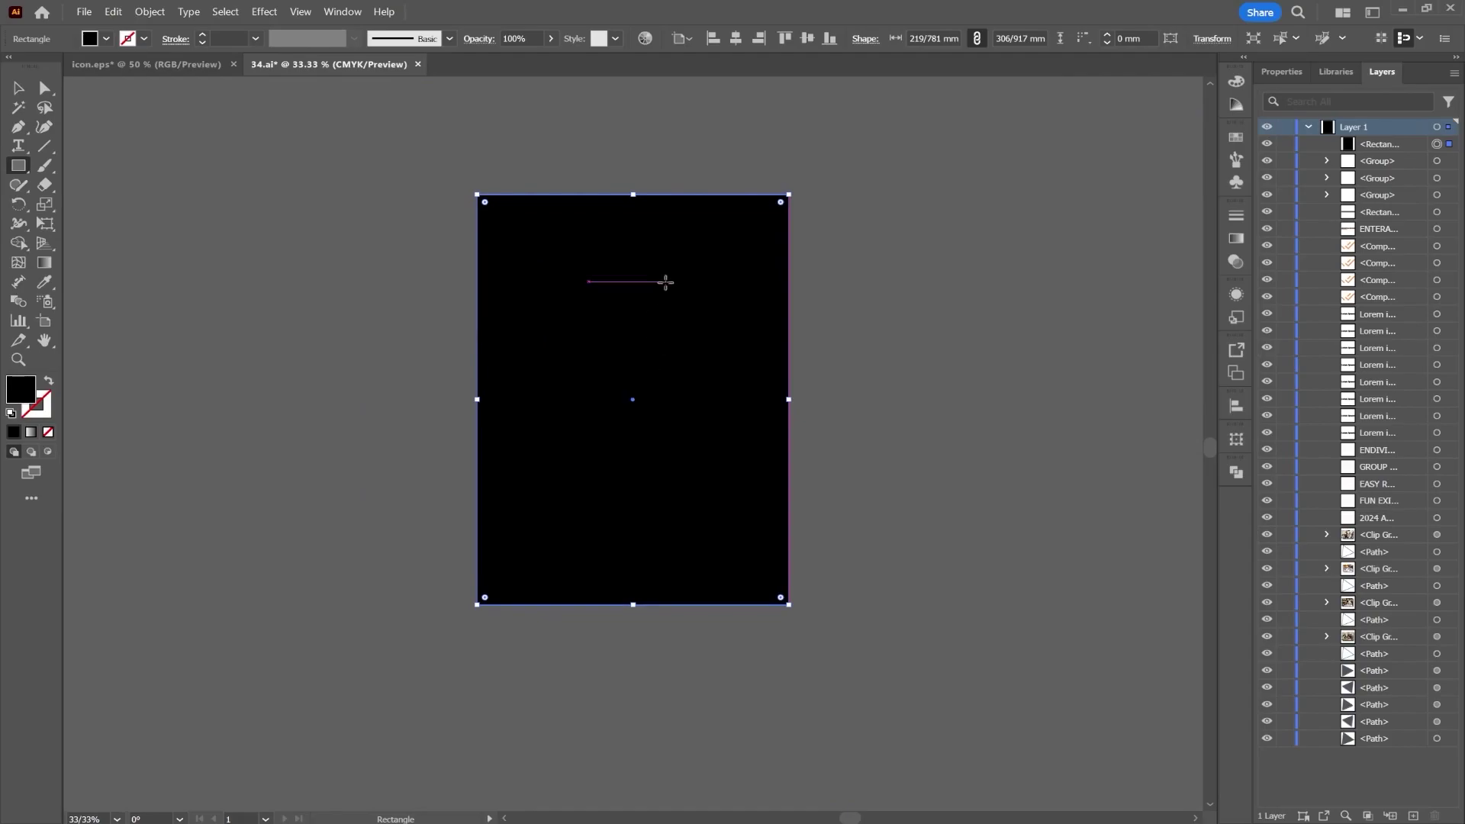
# Step: Send the page-sized rectangle to the bottom of Layer 1, fill it with white and deselect it
pyautogui.moveTo(1411, 147); pyautogui.dragTo(1378, 743)
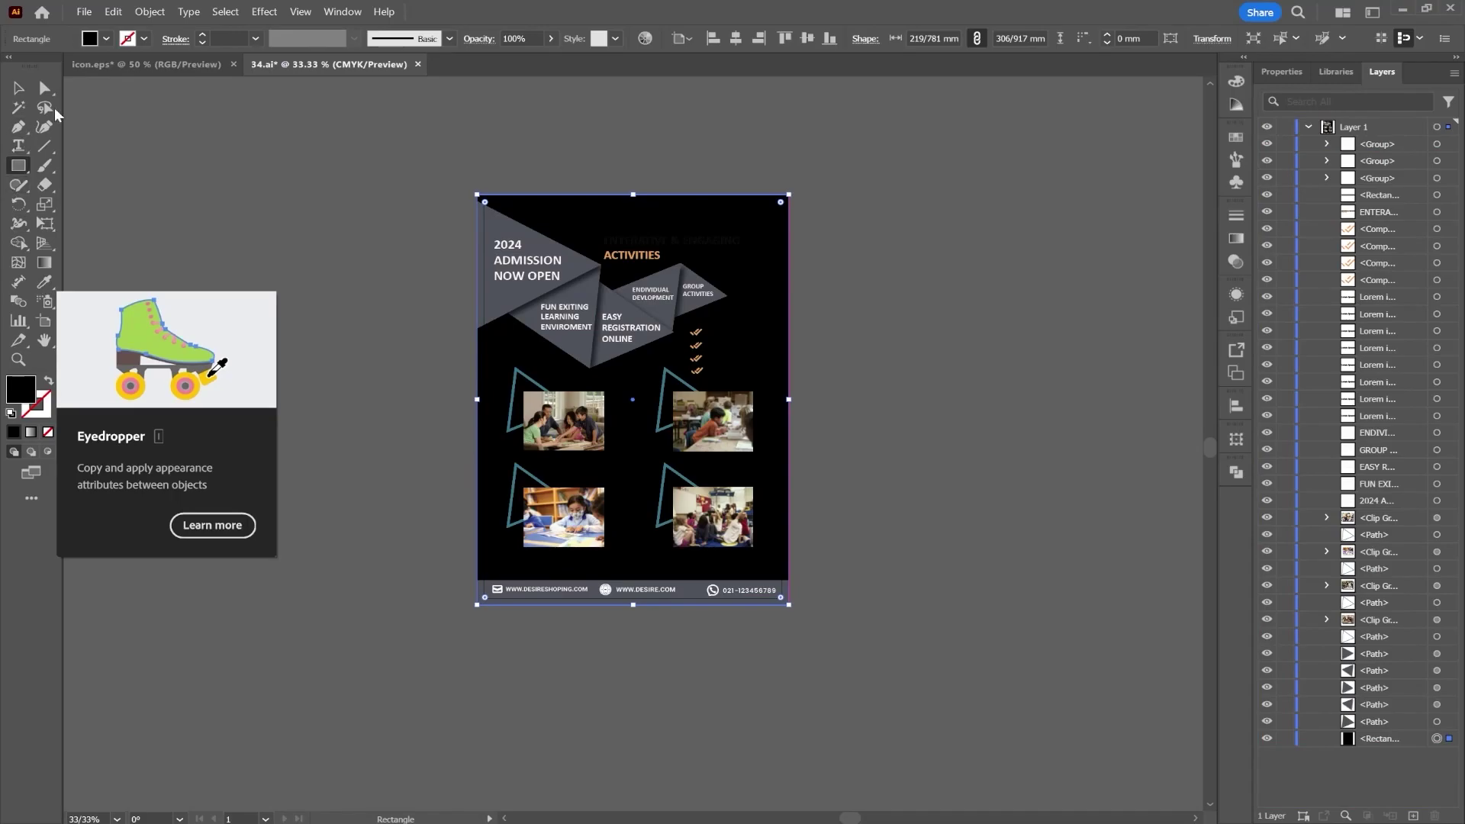
pyautogui.click(105, 39)
pyautogui.click(35, 66)
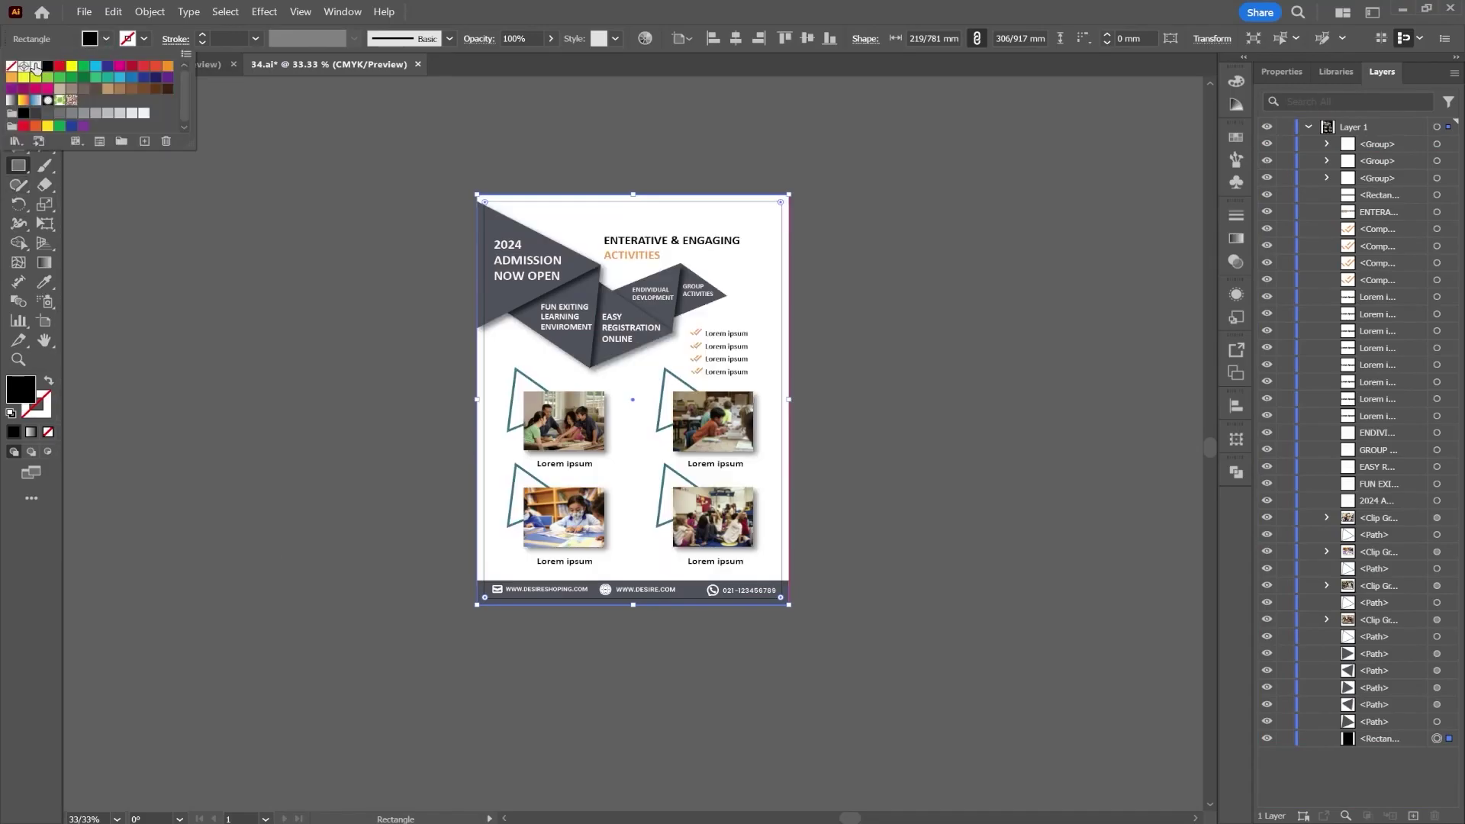
pyautogui.click(1, 184)
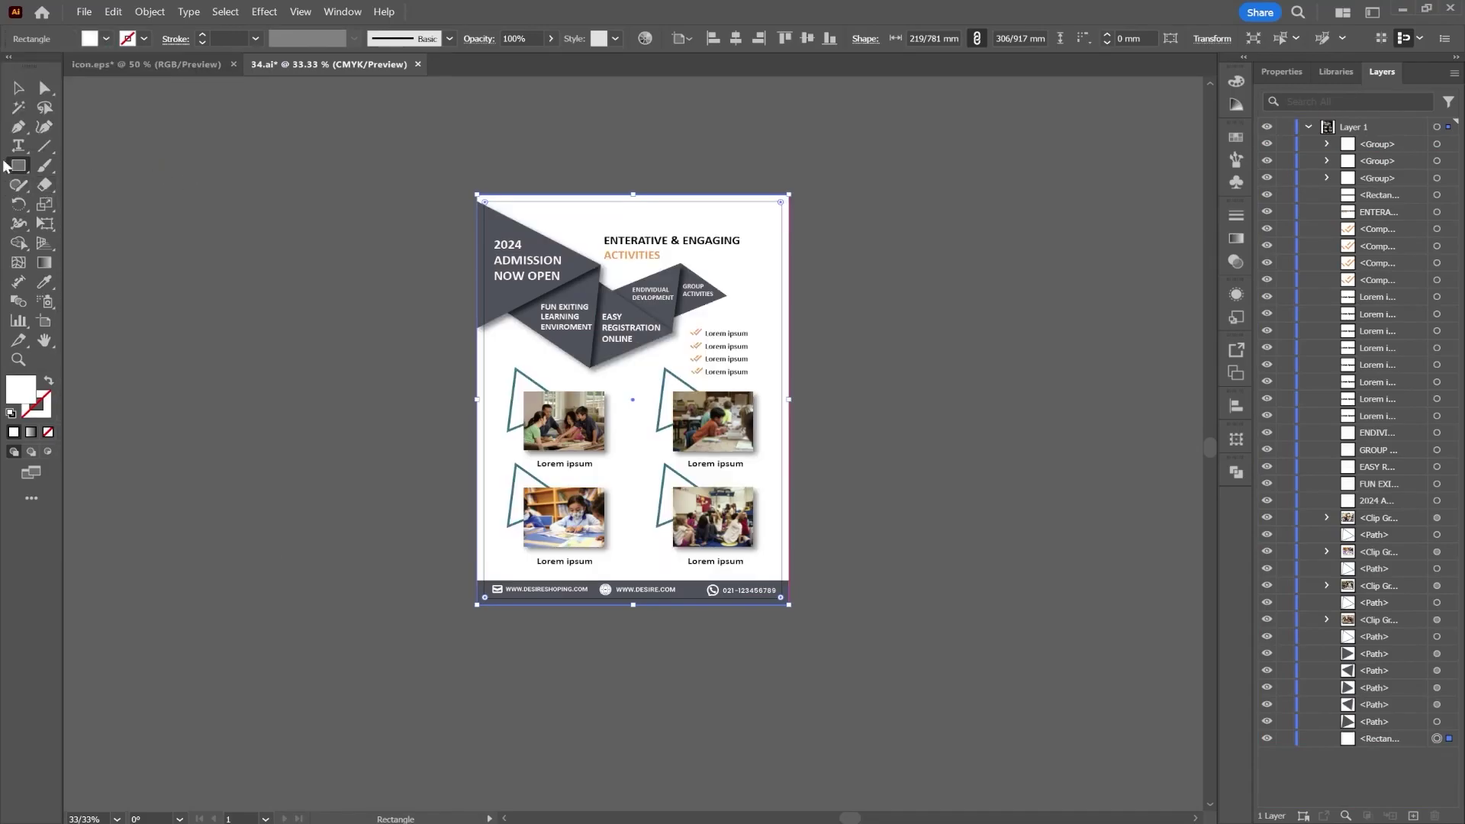
pyautogui.click(19, 90)
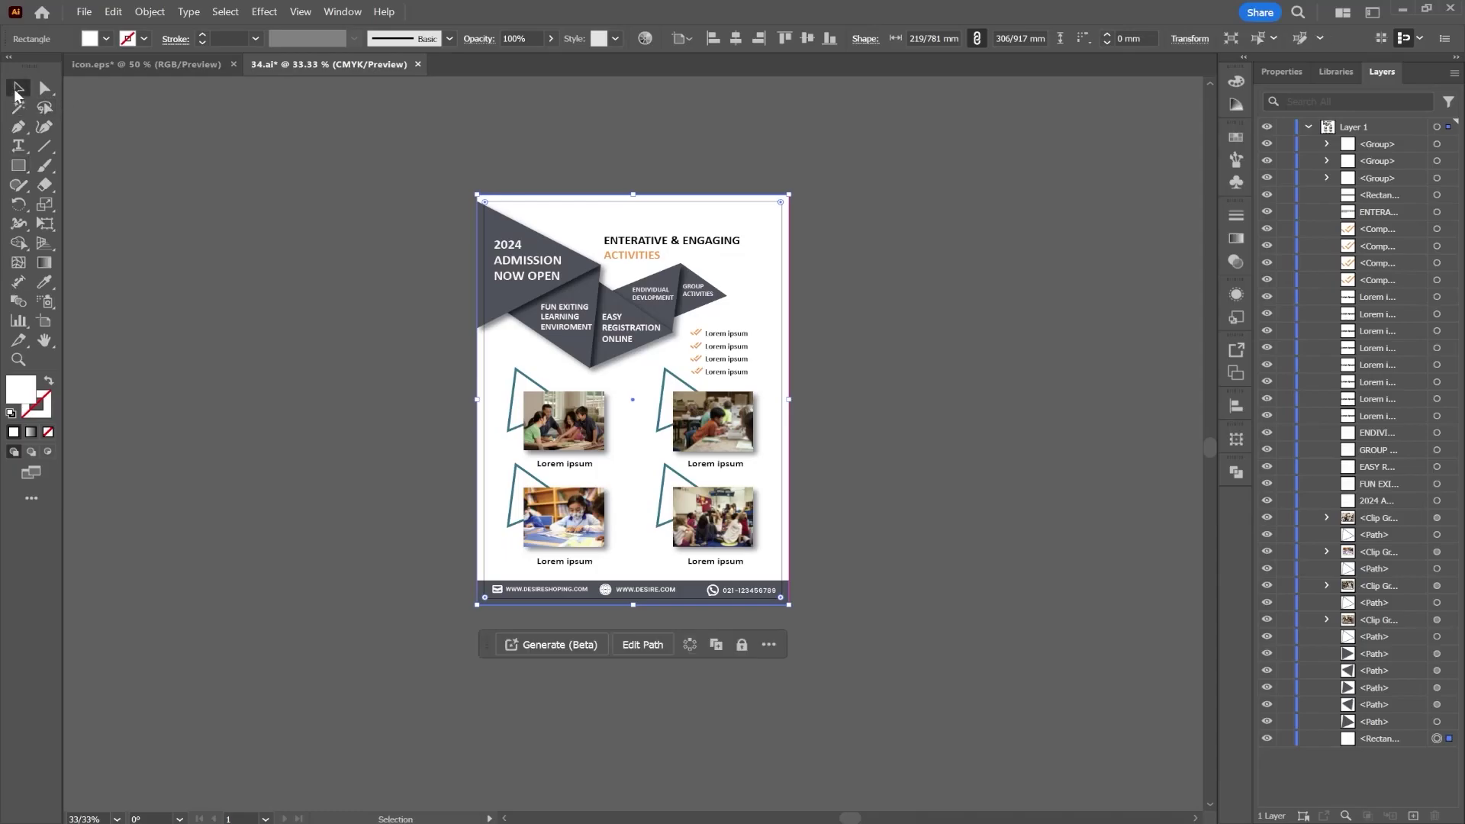
pyautogui.click(877, 327)
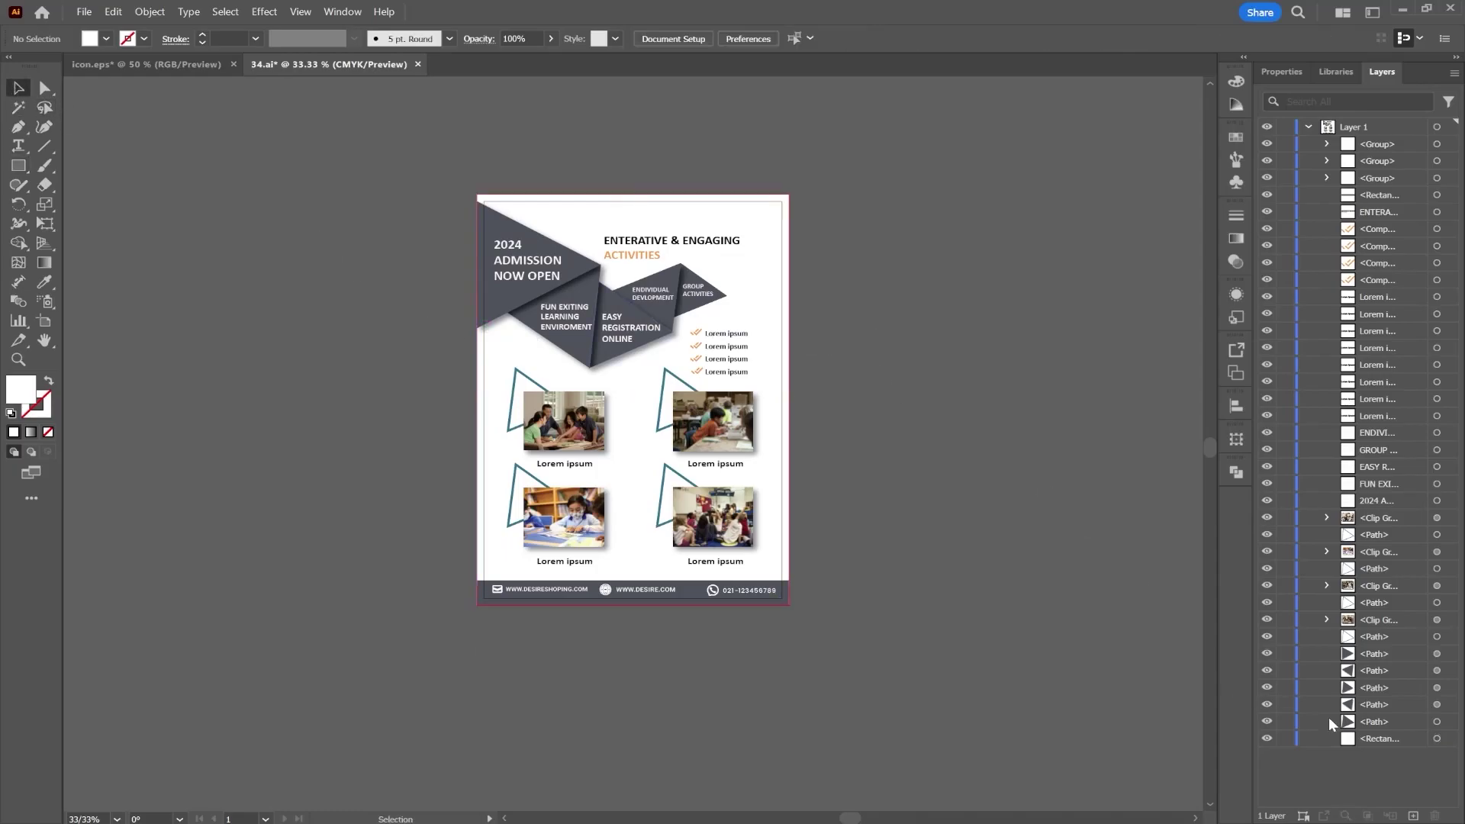
# Step: Duplicate the white background rectangle in place and move the copy to the very top of Layer 1
pyautogui.click(1369, 739)
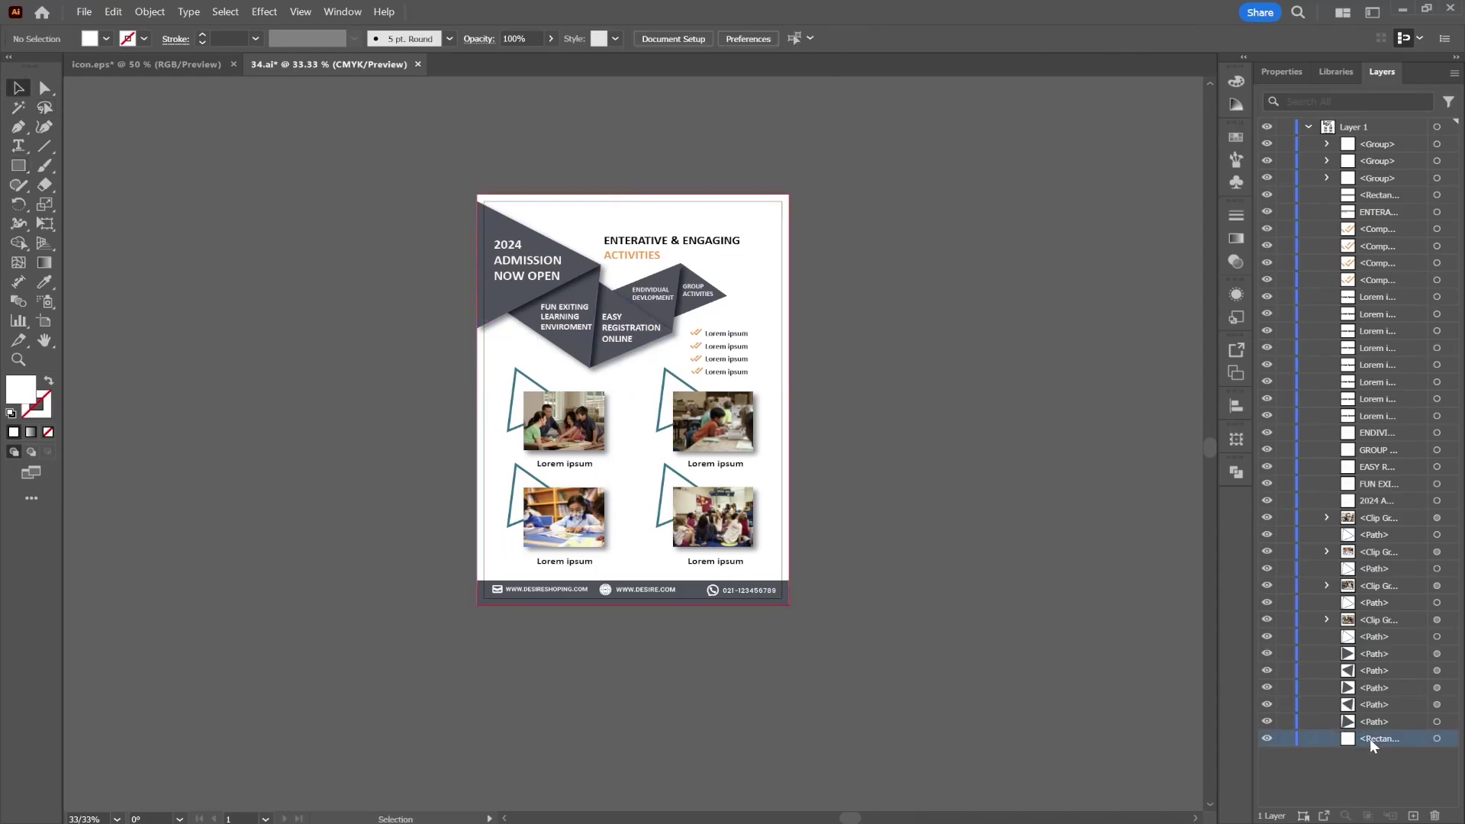
pyautogui.click(1449, 739)
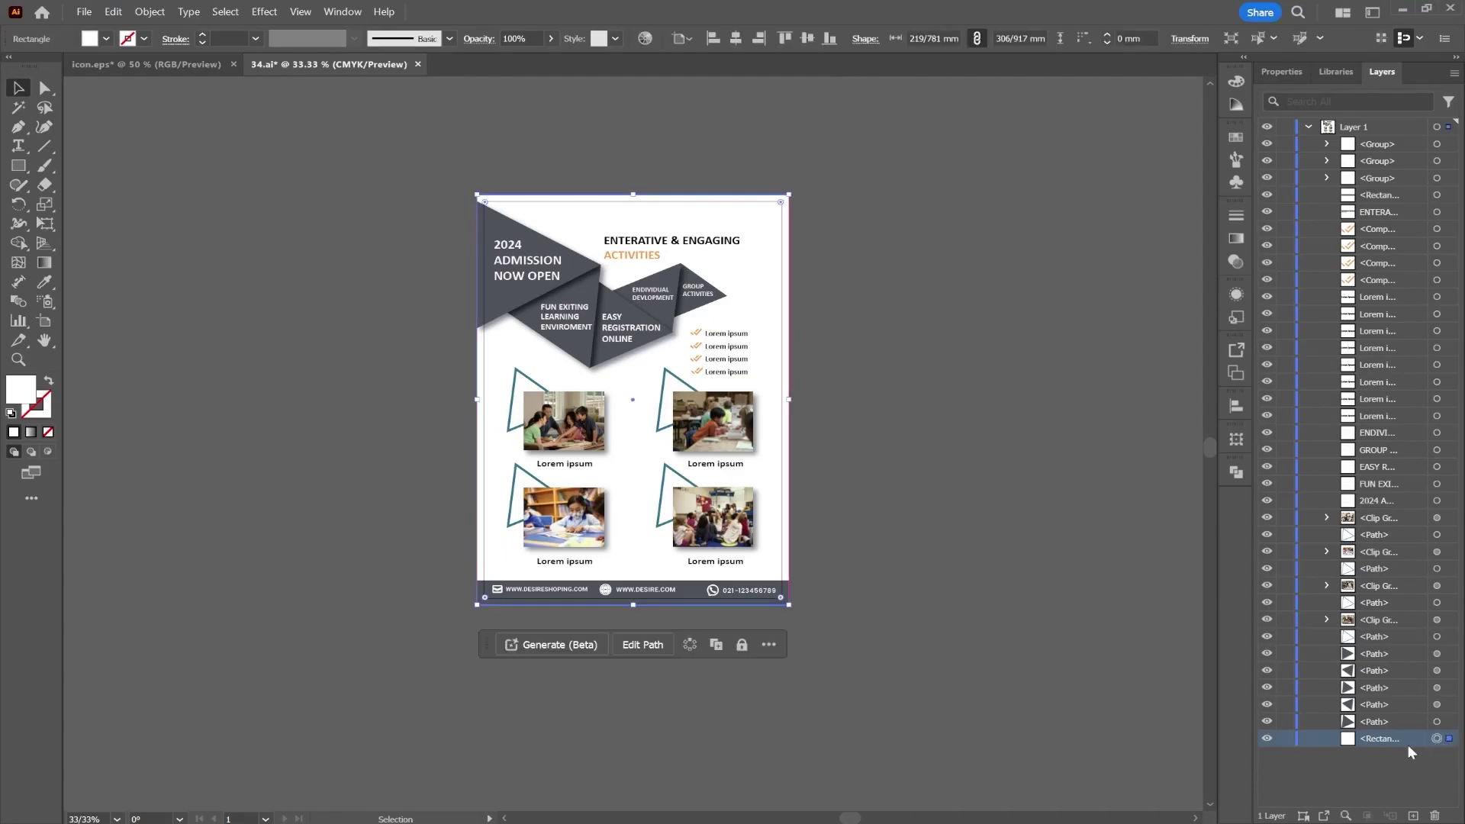
pyautogui.rightClick(782, 569)
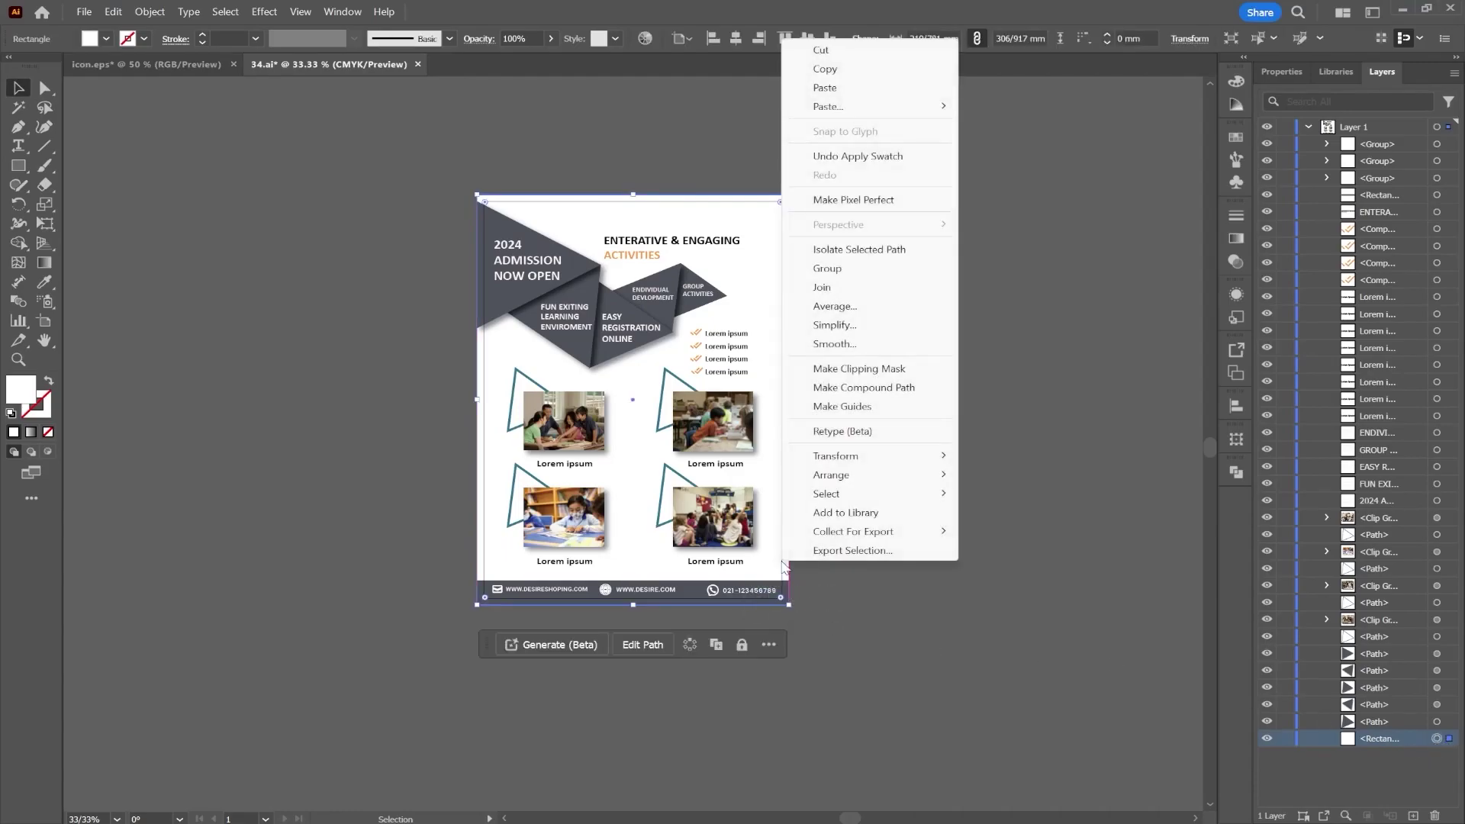
pyautogui.click(845, 70)
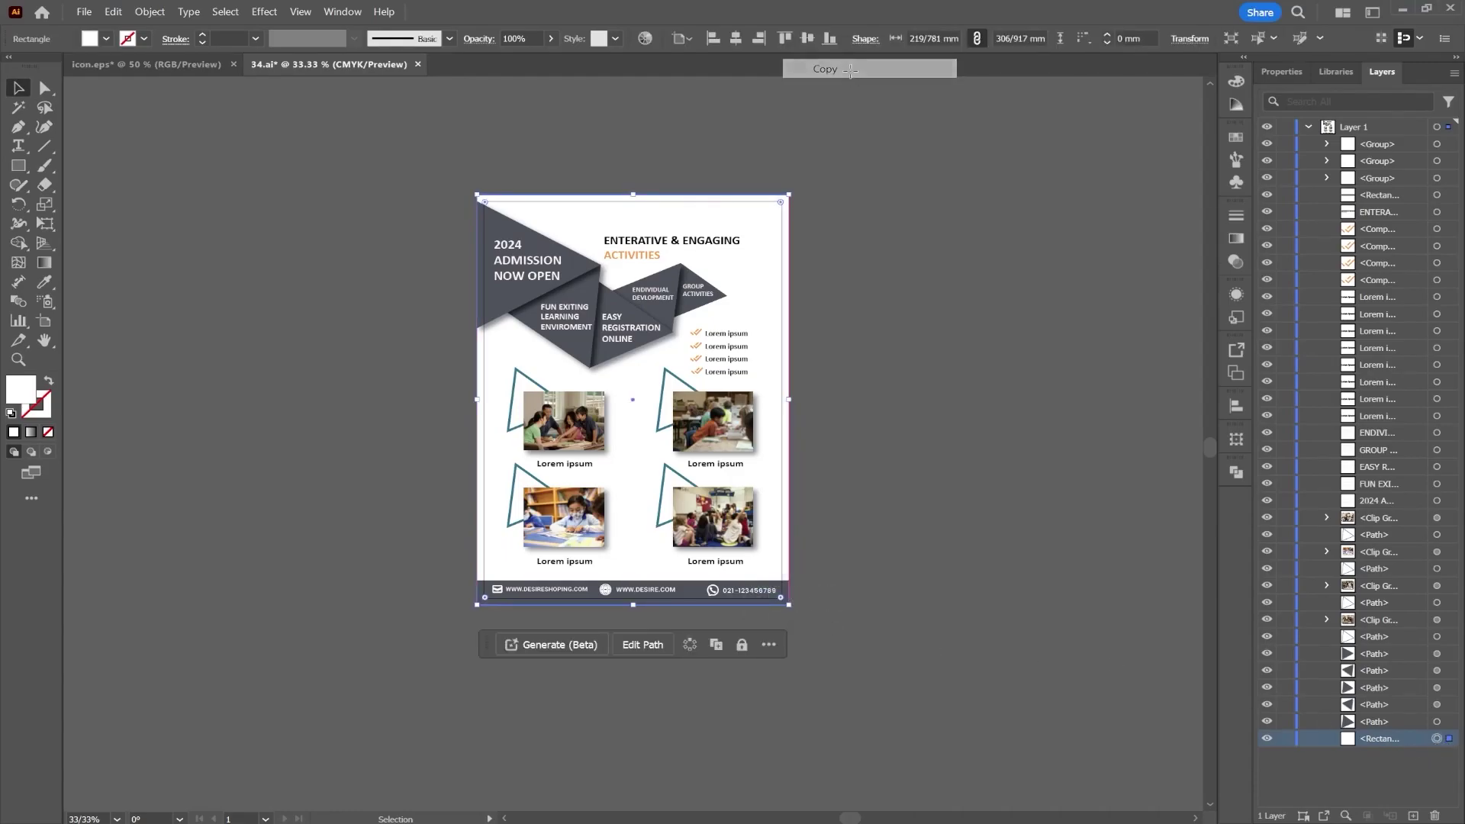
pyautogui.rightClick(775, 524)
pyautogui.moveTo(858, 372)
pyautogui.click(1009, 370)
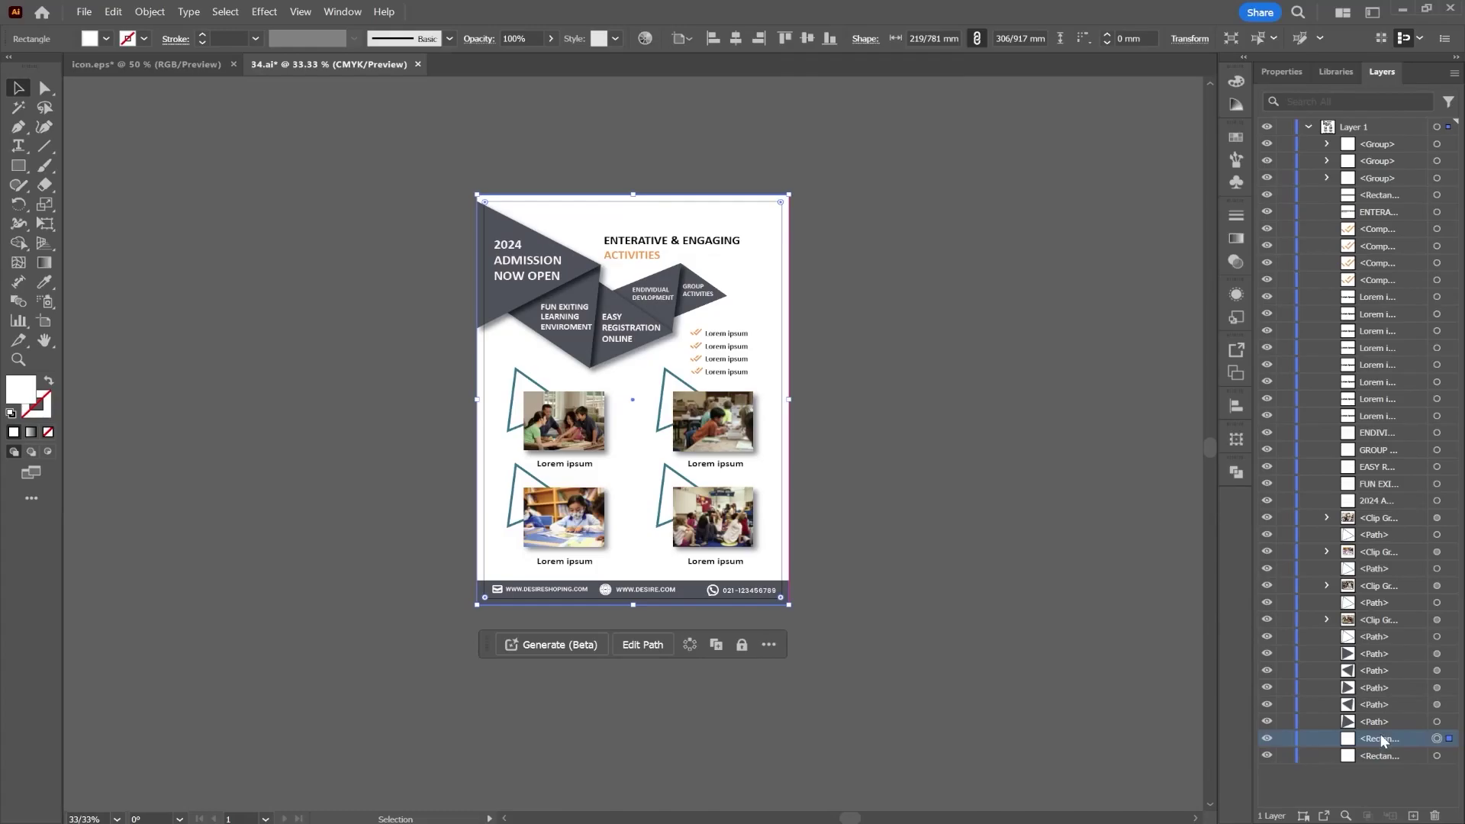
pyautogui.moveTo(1383, 740); pyautogui.dragTo(1383, 142)
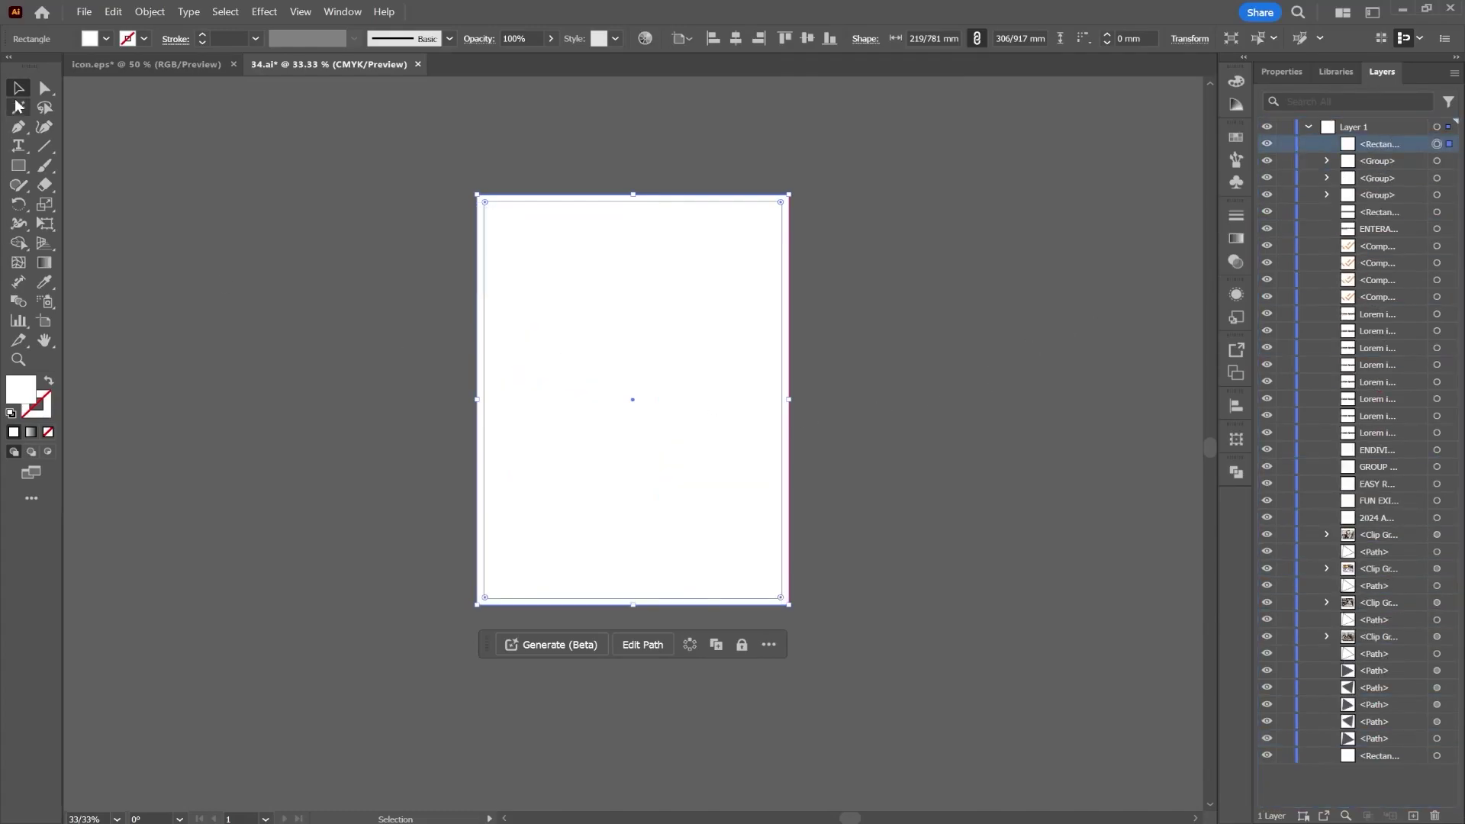
# Step: Select all artwork on Layer 1, clip it with the page-sized rectangle as a clipping mask, and deselect
pyautogui.click(1451, 128)
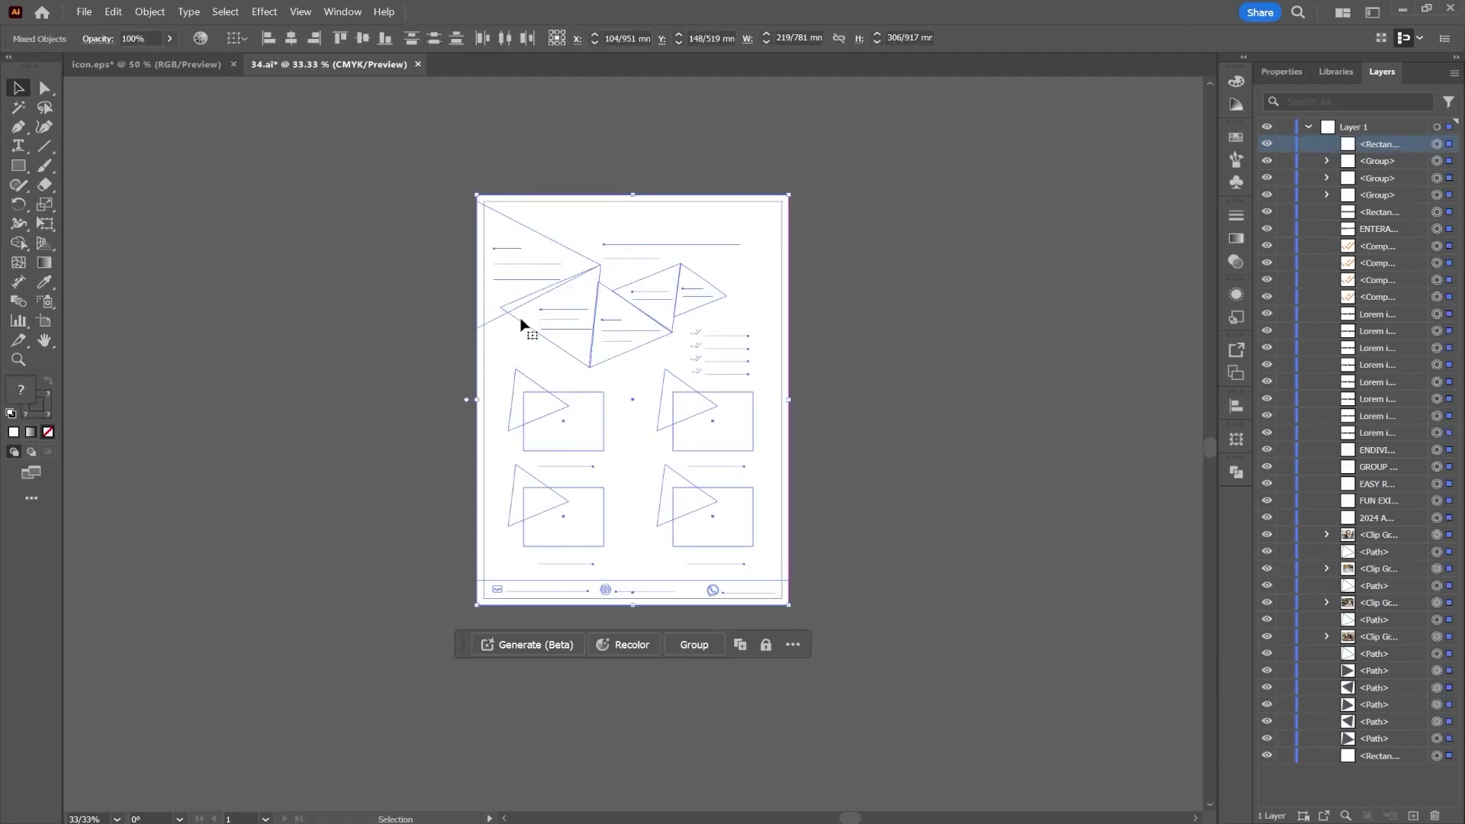
pyautogui.rightClick(597, 226)
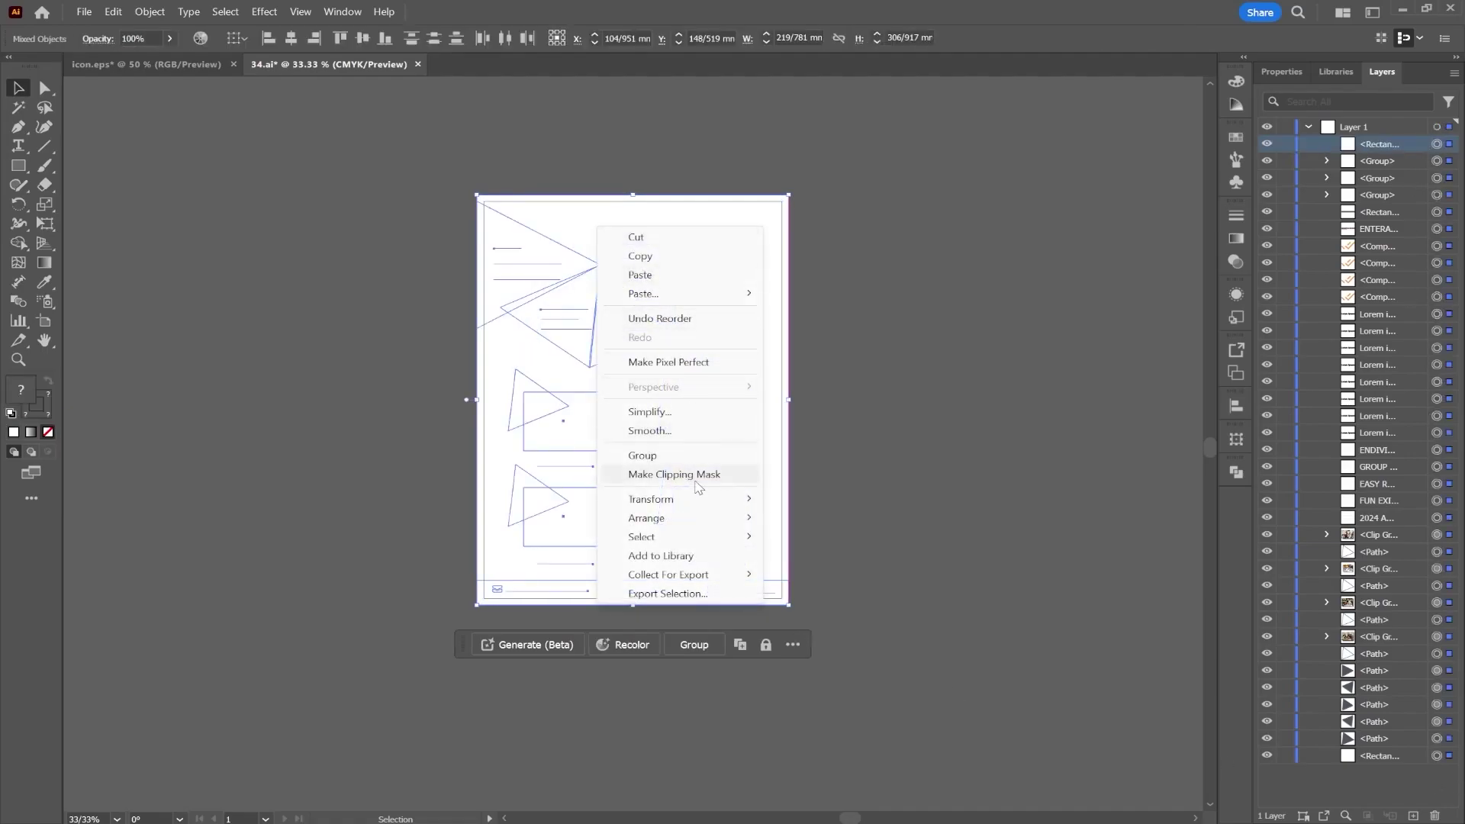
pyautogui.click(696, 475)
pyautogui.click(876, 387)
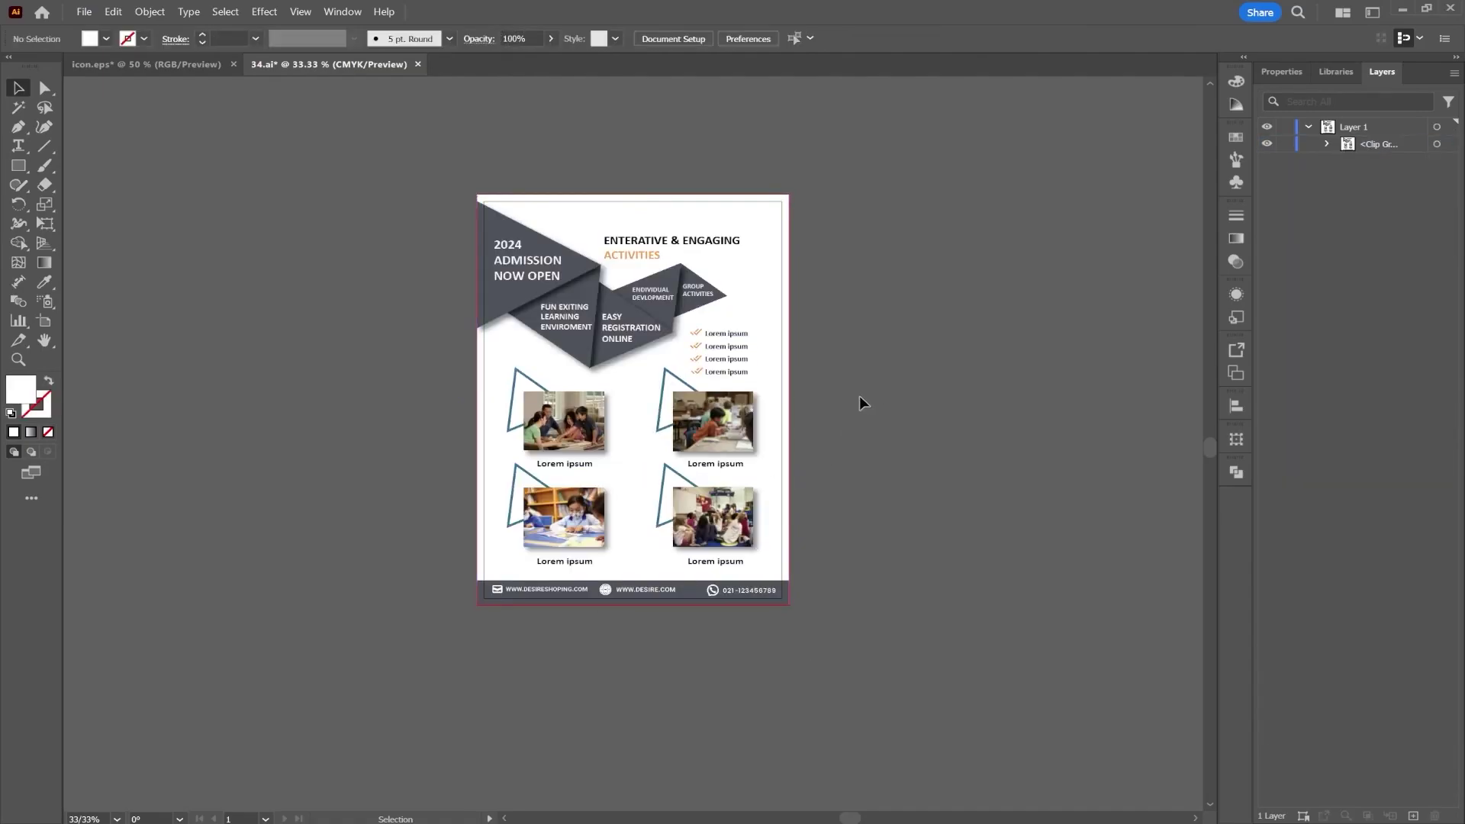
# Step: Isolate the clip group and place a copy of the first check-marked "Lorem ipsum" above the heading, near the page's upper-right corner
pyautogui.hotkey('ctrl', '0')
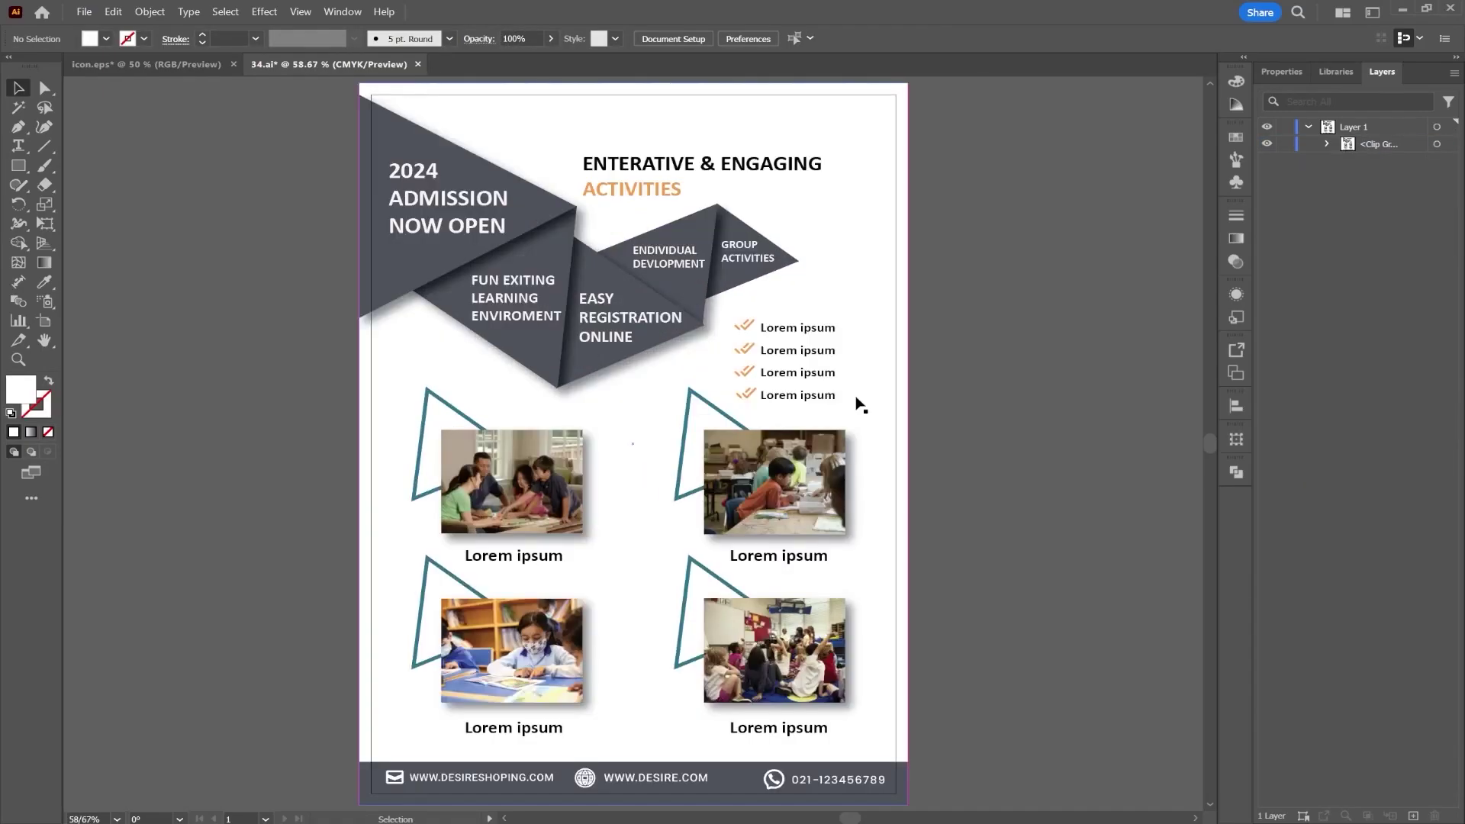
pyautogui.hscroll(5, 860, 405)
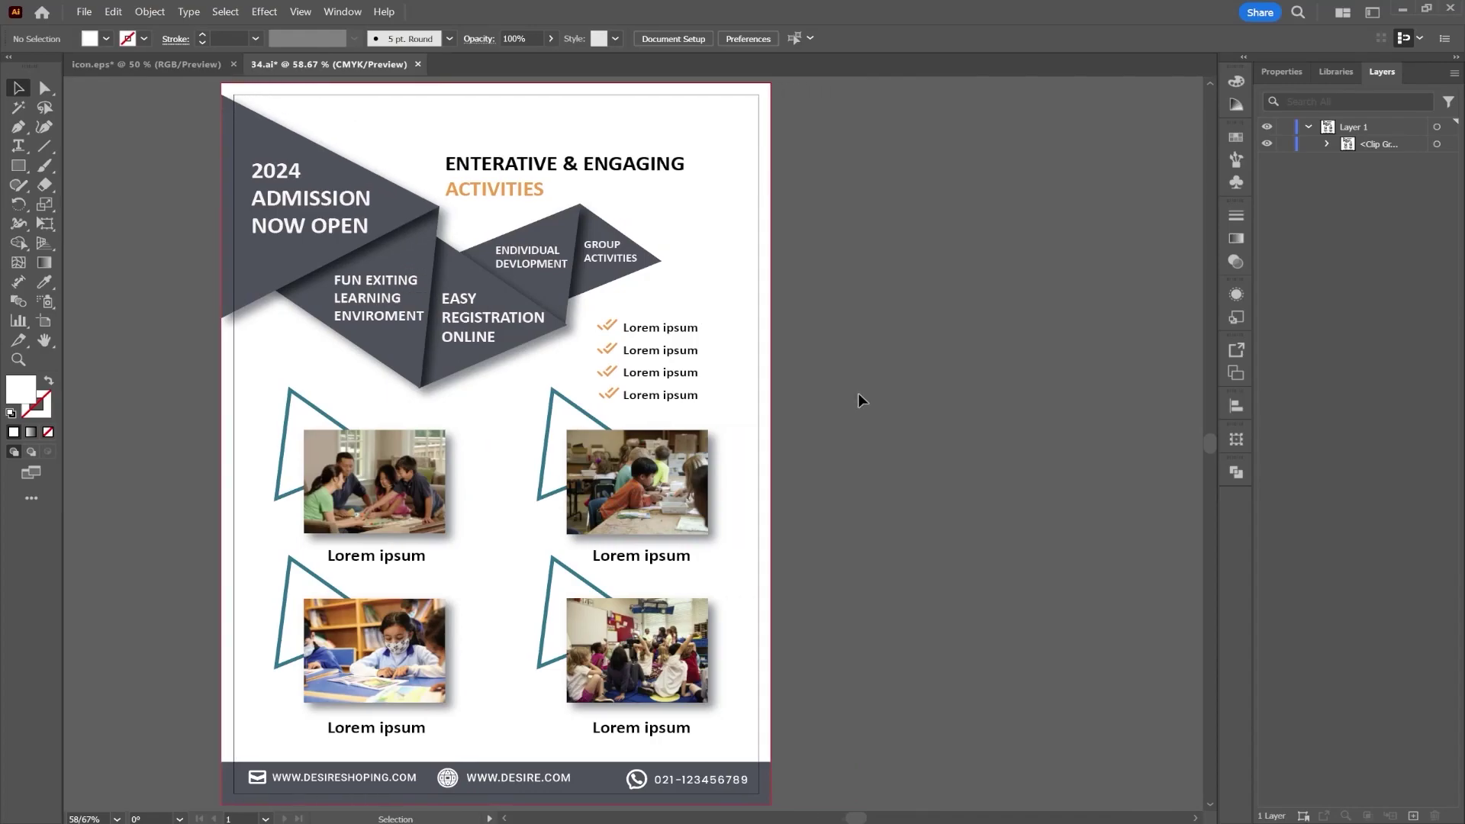
pyautogui.hscroll(2, 859, 395)
pyautogui.hscroll(2, 858, 394)
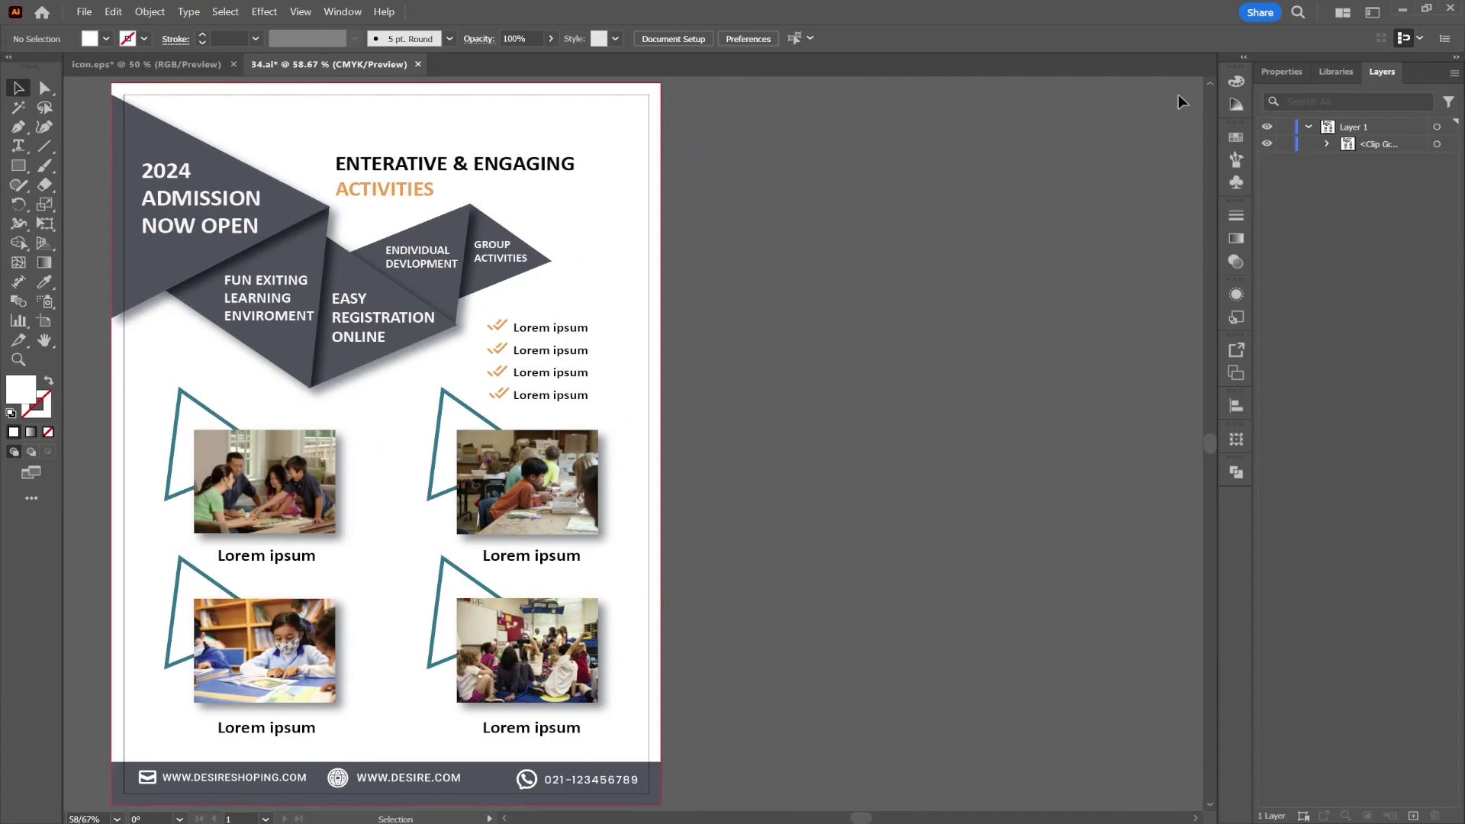
pyautogui.press('ctrl')
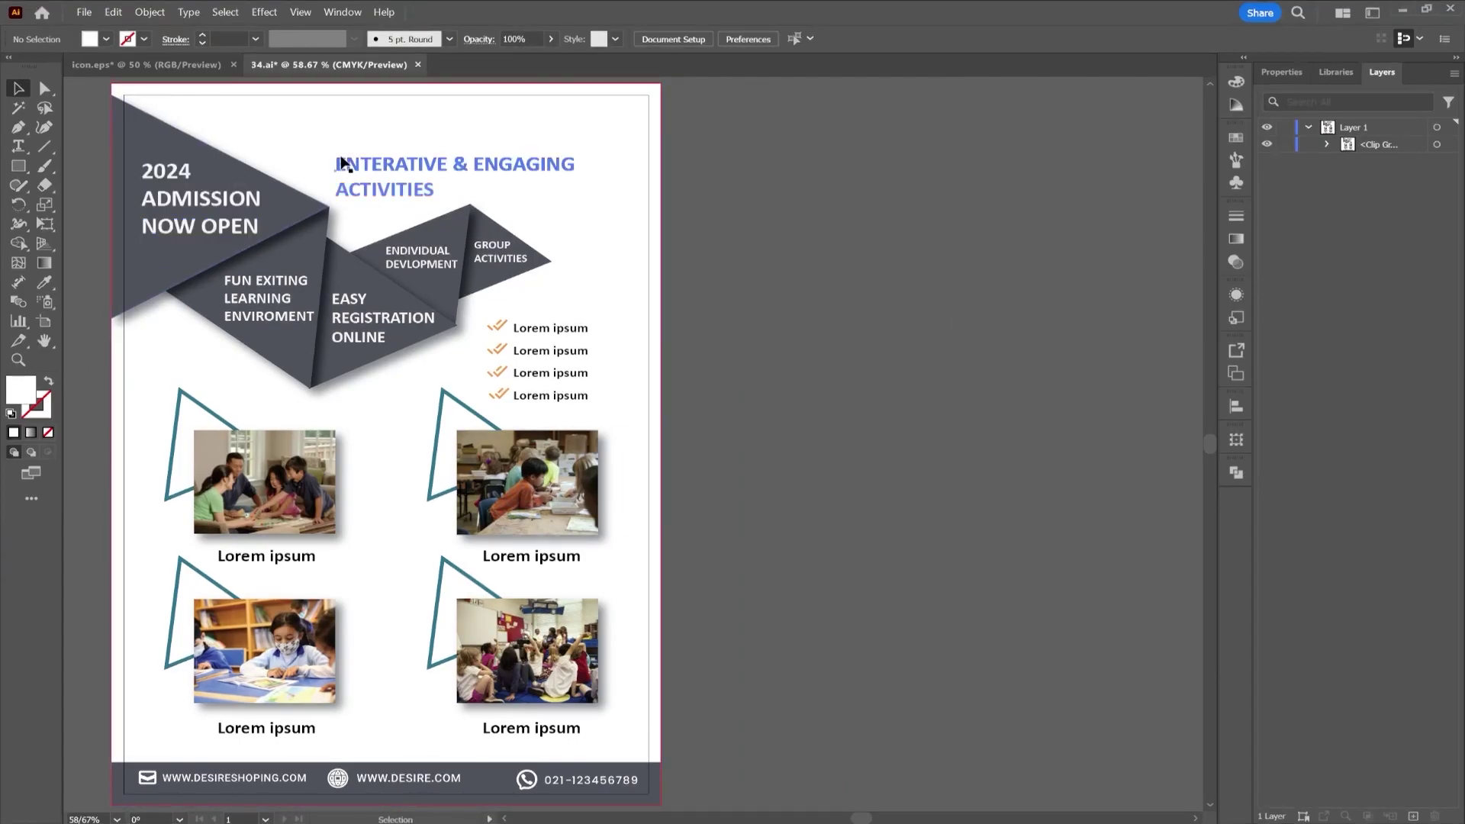
pyautogui.doubleClick(556, 335)
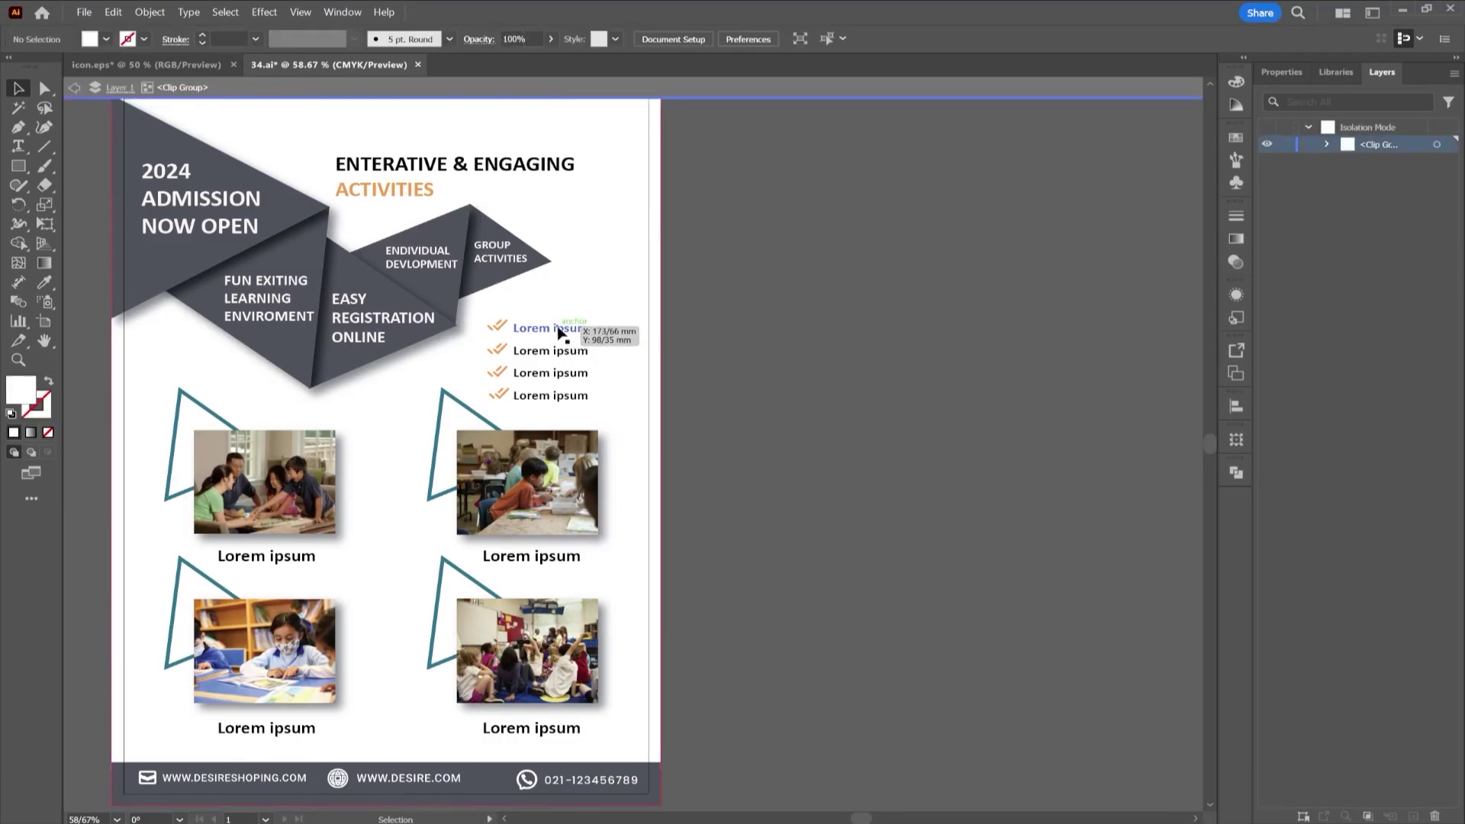
pyautogui.click(558, 333)
pyautogui.moveTo(557, 334); pyautogui.dragTo(608, 155)
pyautogui.scroll(1, 566, 122)
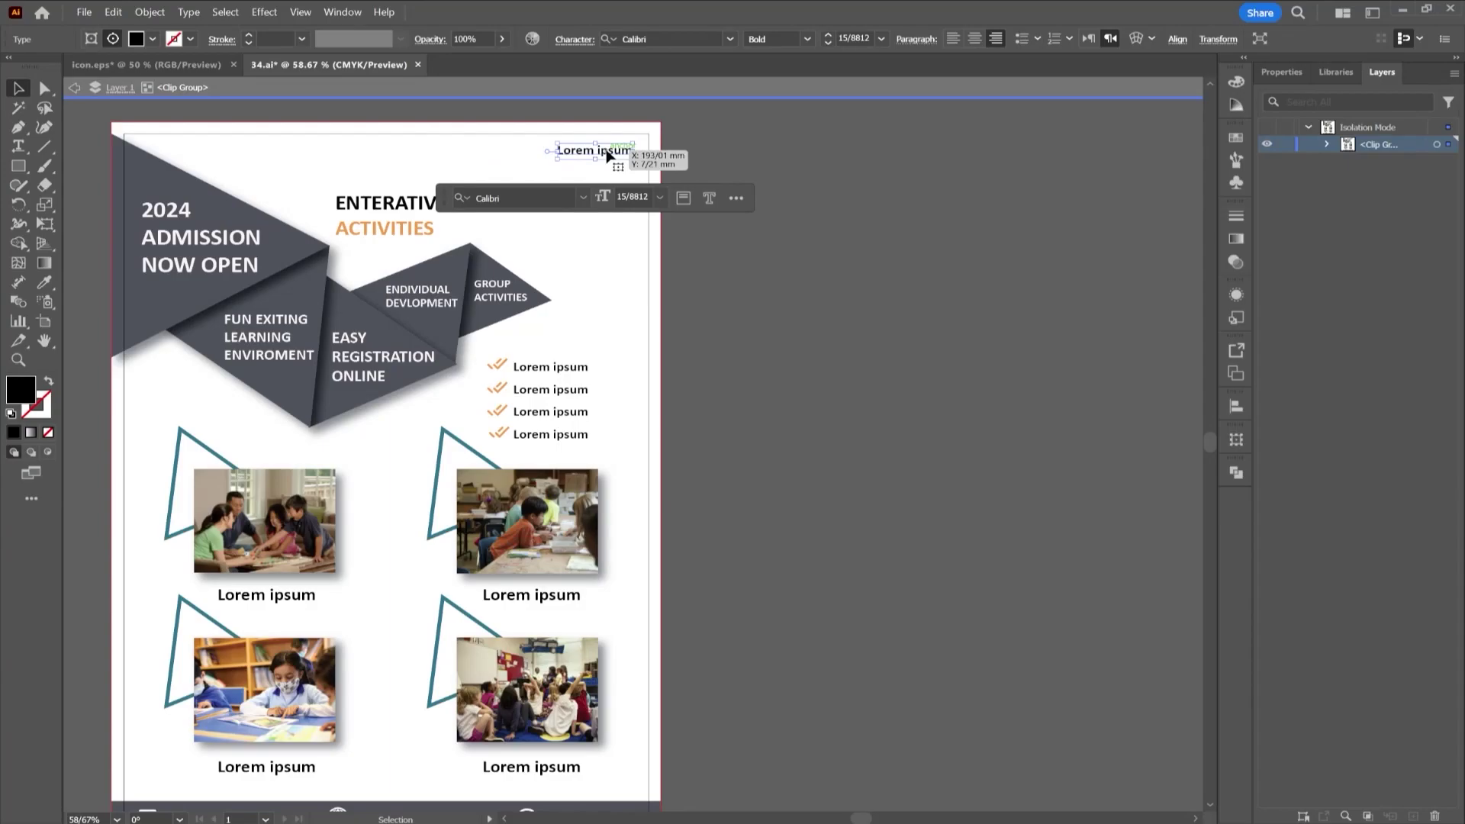
# Step: Replace the copied "Lorem ipsum" text with "DESIRE" and enlarge it to about 20 pt
pyautogui.doubleClick(622, 151)
pyautogui.hotkey('ctrl', 'a')
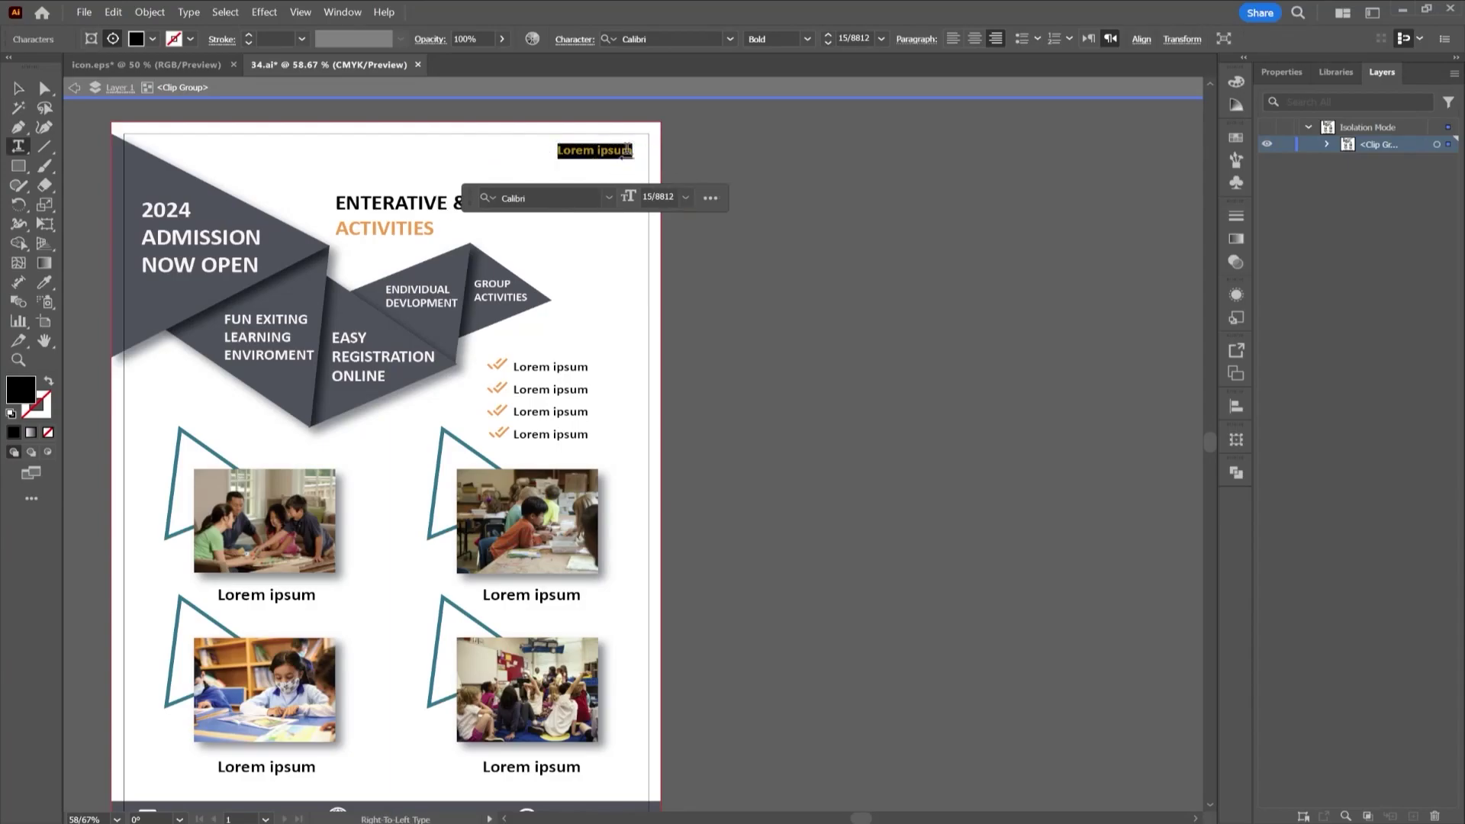
pyautogui.press('BackSpace')
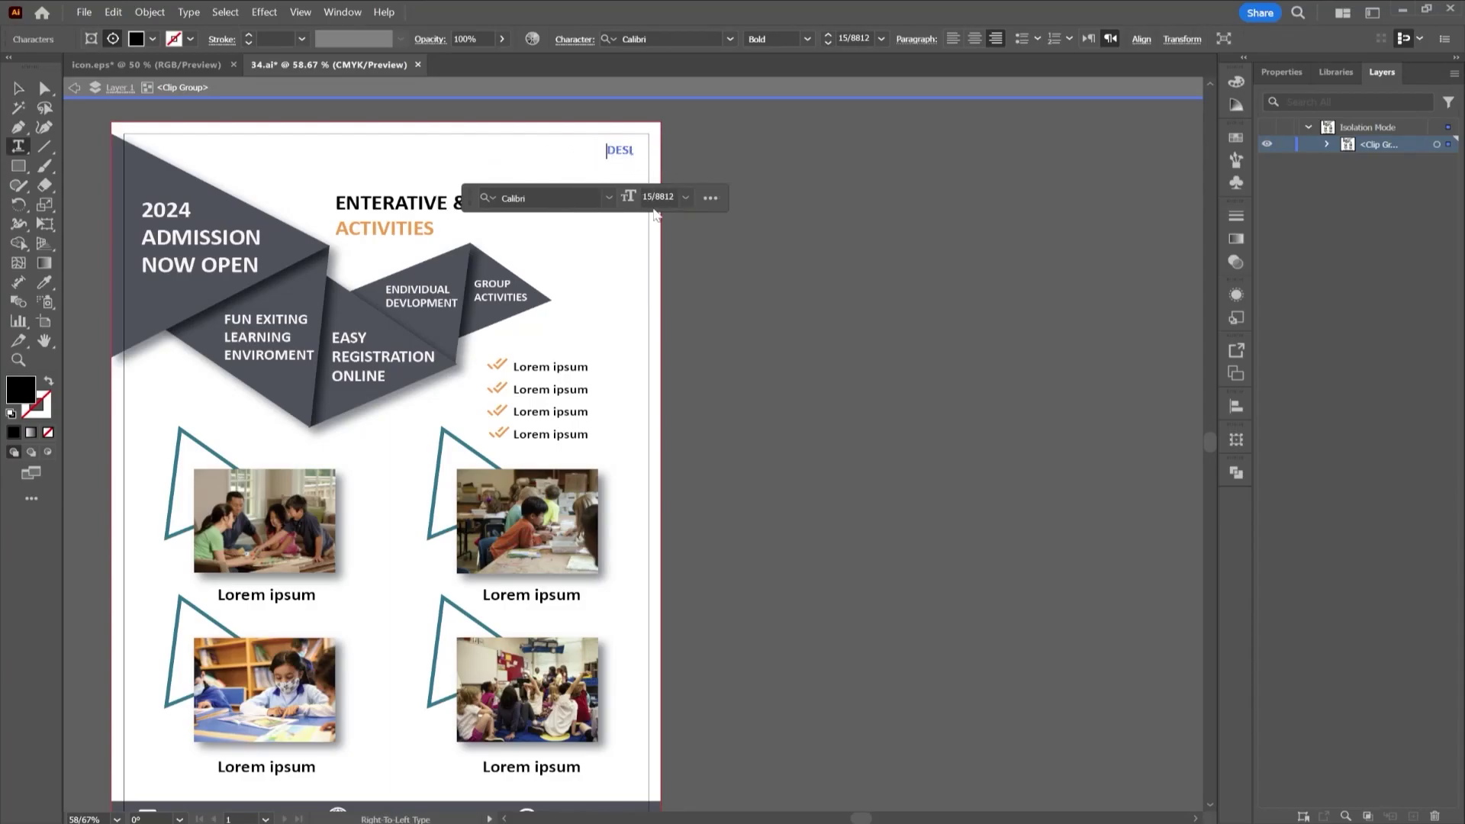
pyautogui.write('DESIRESHOP')
pyautogui.moveTo(602, 149); pyautogui.dragTo(644, 149)
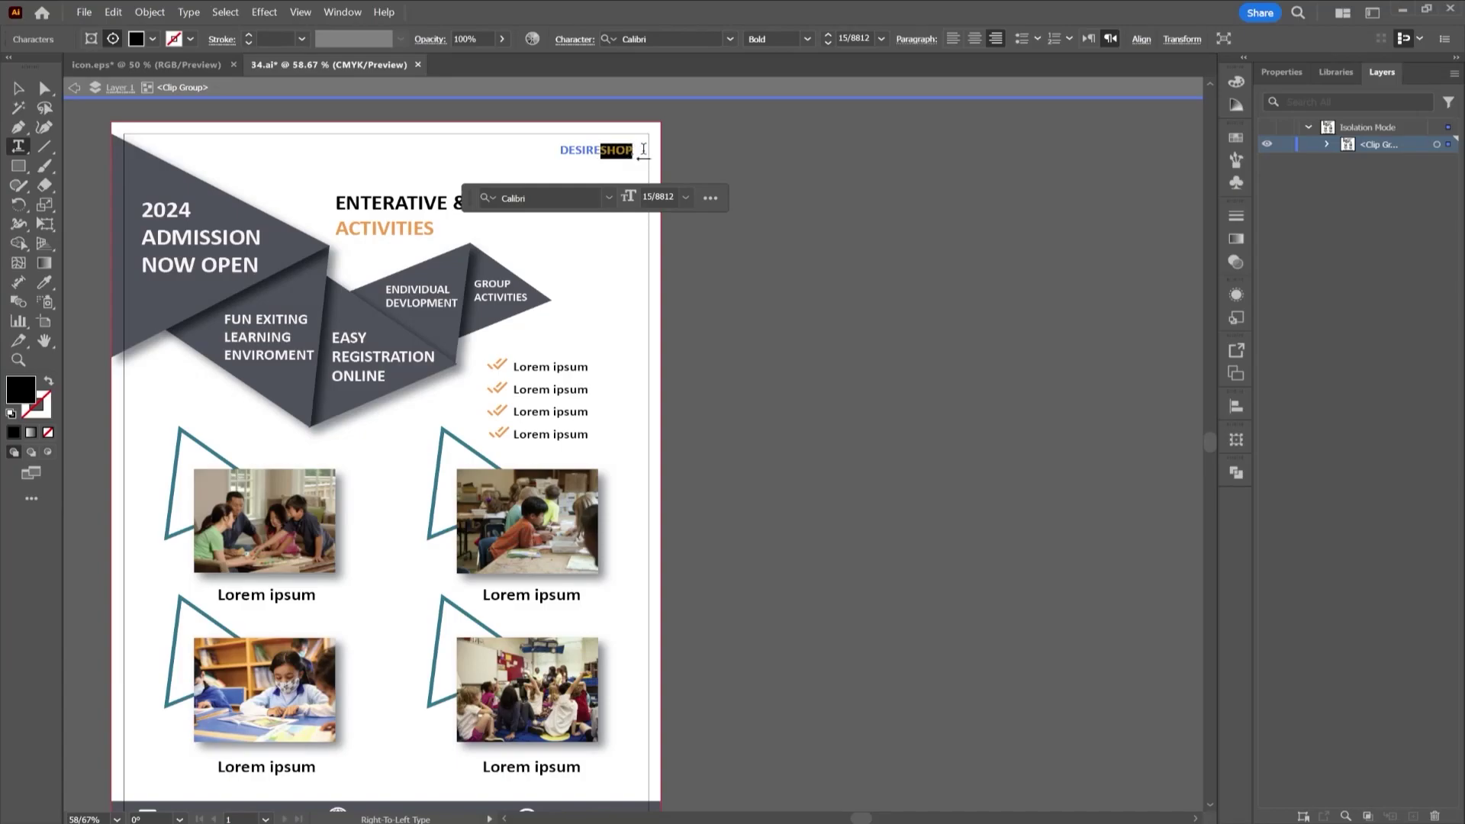
pyautogui.press('BackSpace')
pyautogui.press('Escape')
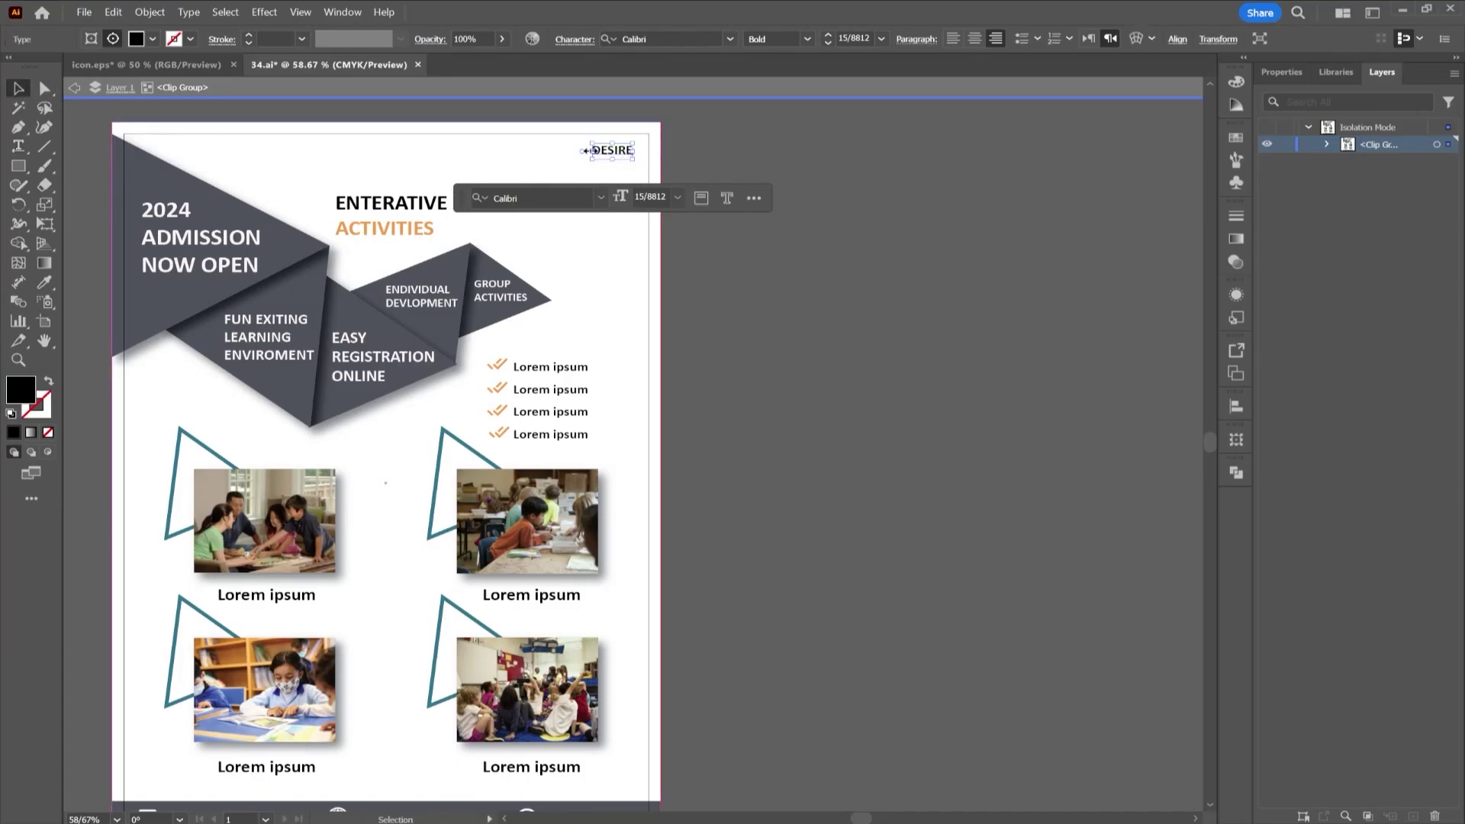
pyautogui.moveTo(584, 150); pyautogui.dragTo(586, 150)
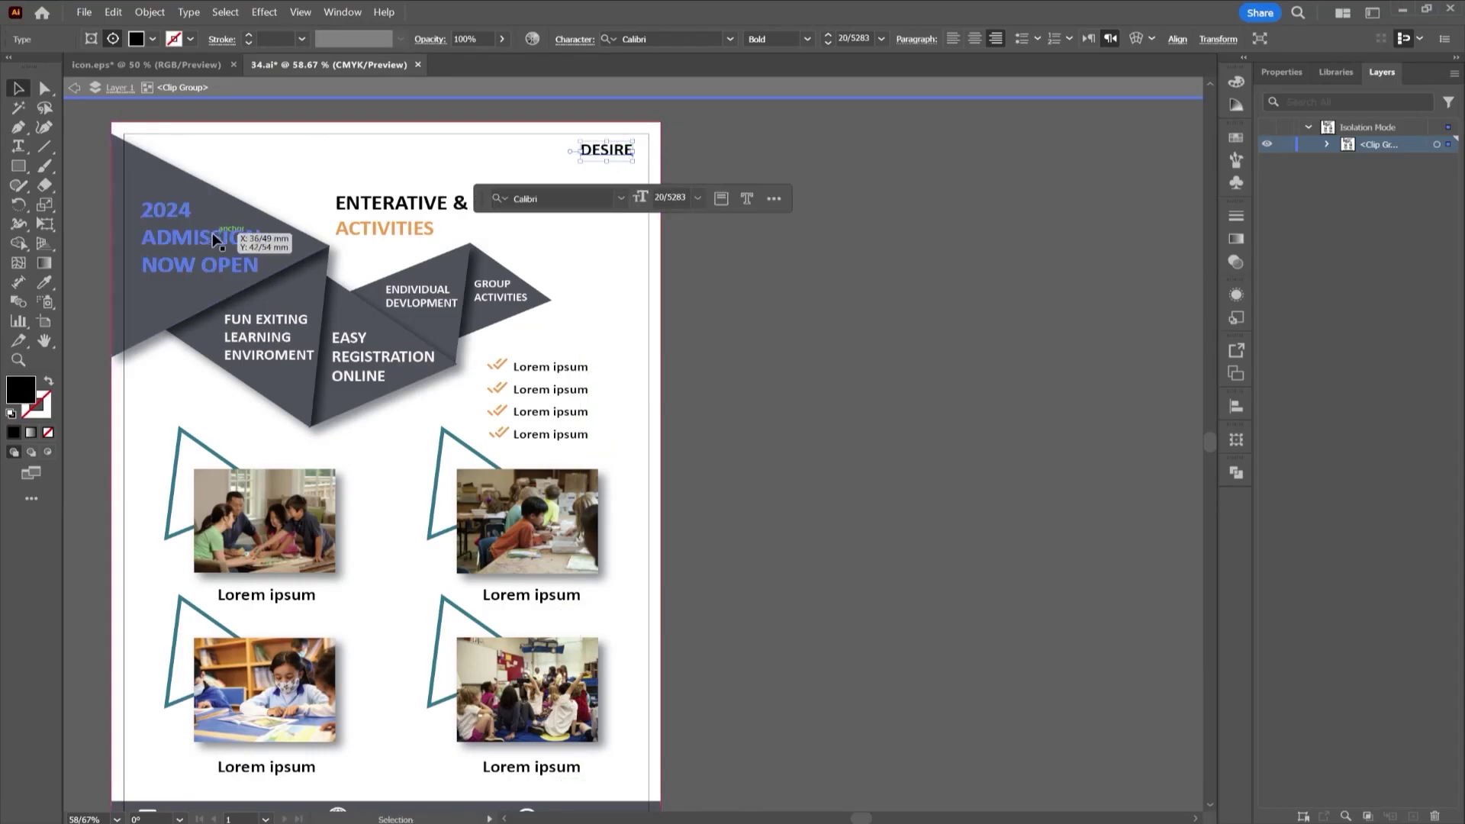
# Step: Sample the teal of a photo's triangle outline onto "DESIRE" and swap it to the fill, leaving no stroke
pyautogui.click(43, 284)
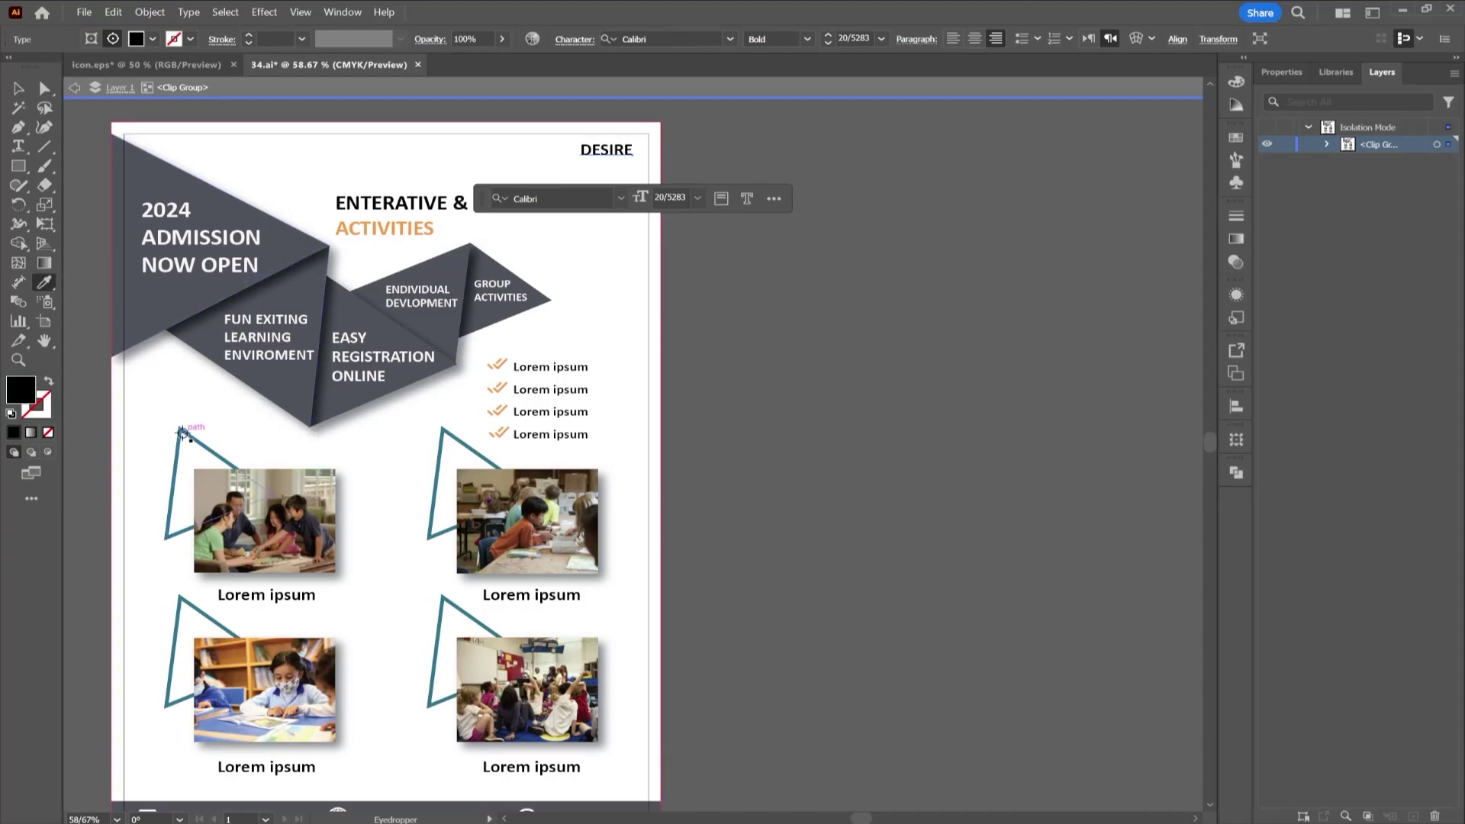
pyautogui.click(184, 433)
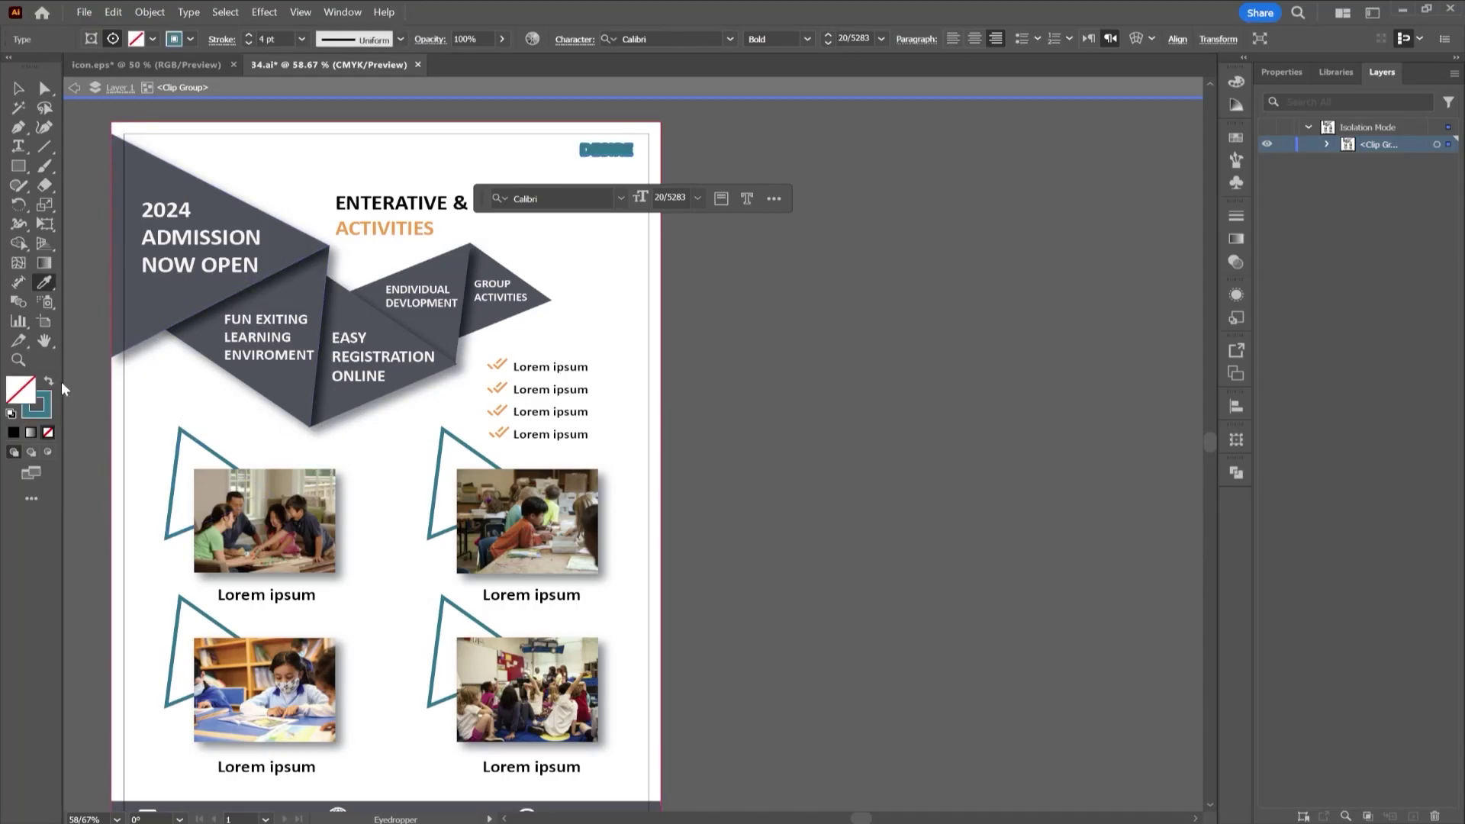
pyautogui.click(49, 383)
pyautogui.click(19, 88)
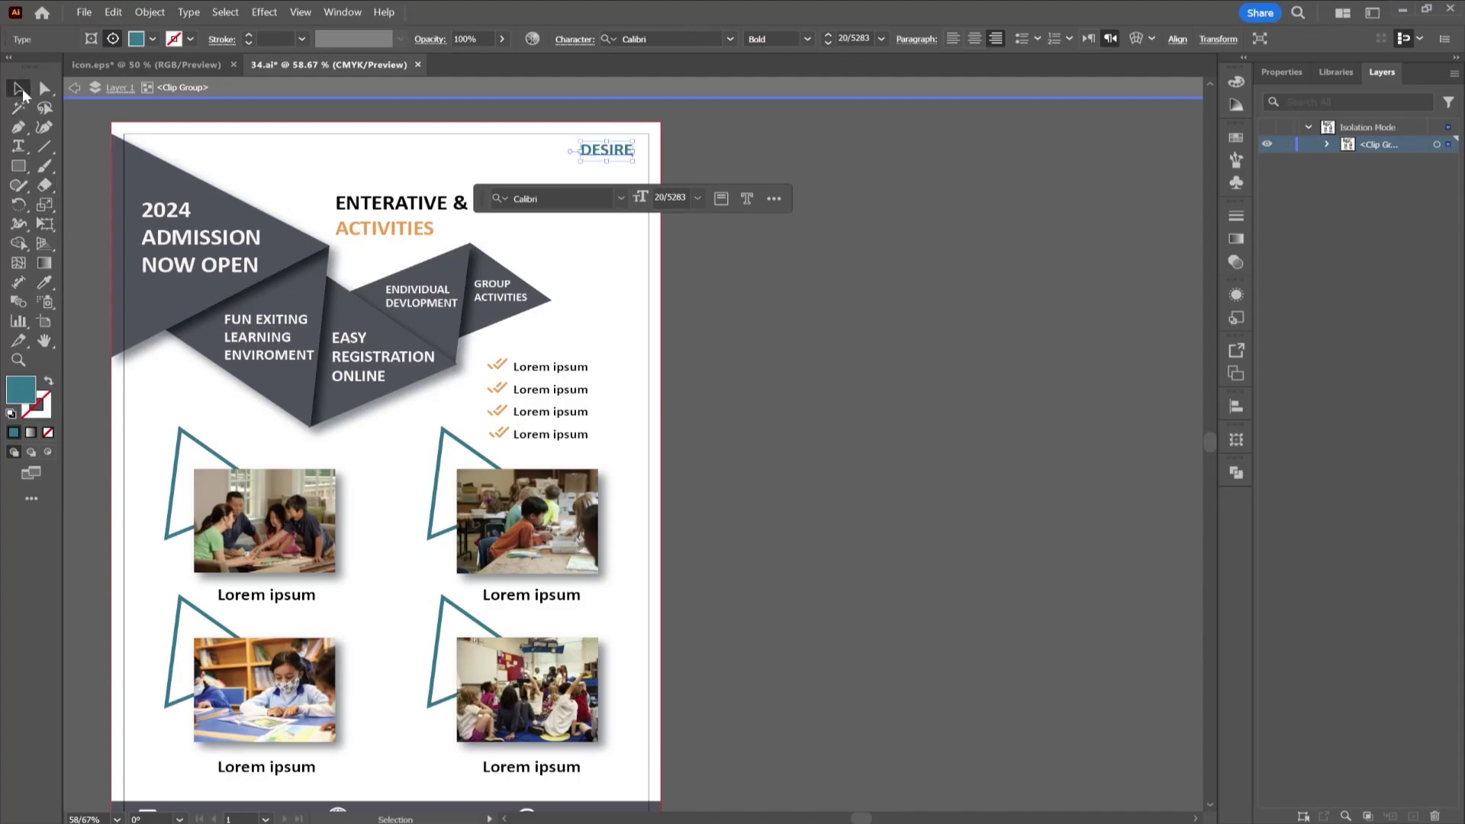
pyautogui.click(771, 245)
# Step: Create a three-pointed star with radii 8.819 mm and 17.639 mm beside the "DESIRE" text
pyautogui.keyDown('alt'); pyautogui.scroll(2, 608, 163); pyautogui.keyUp('alt')
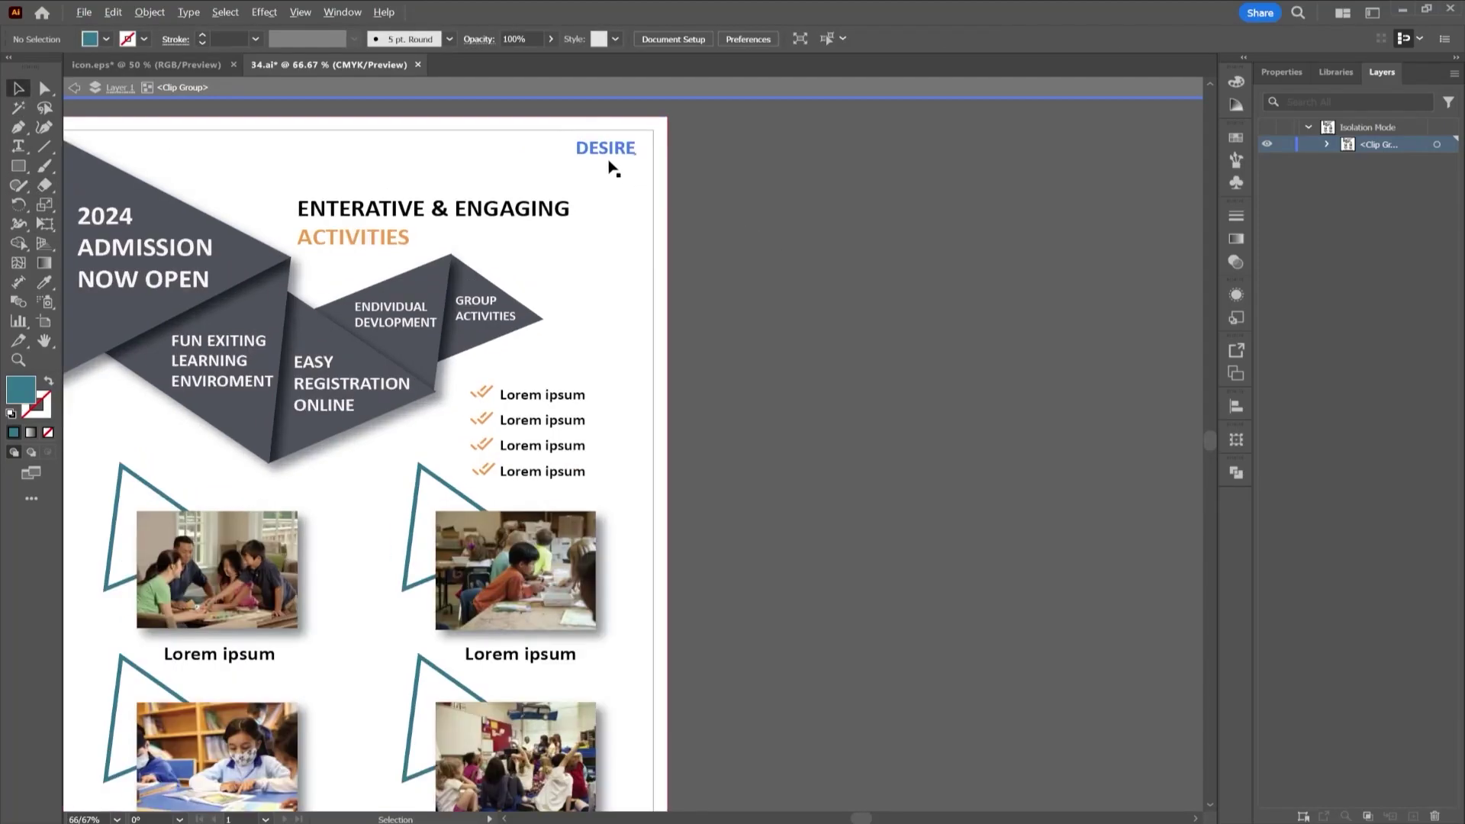
pyautogui.click(18, 165)
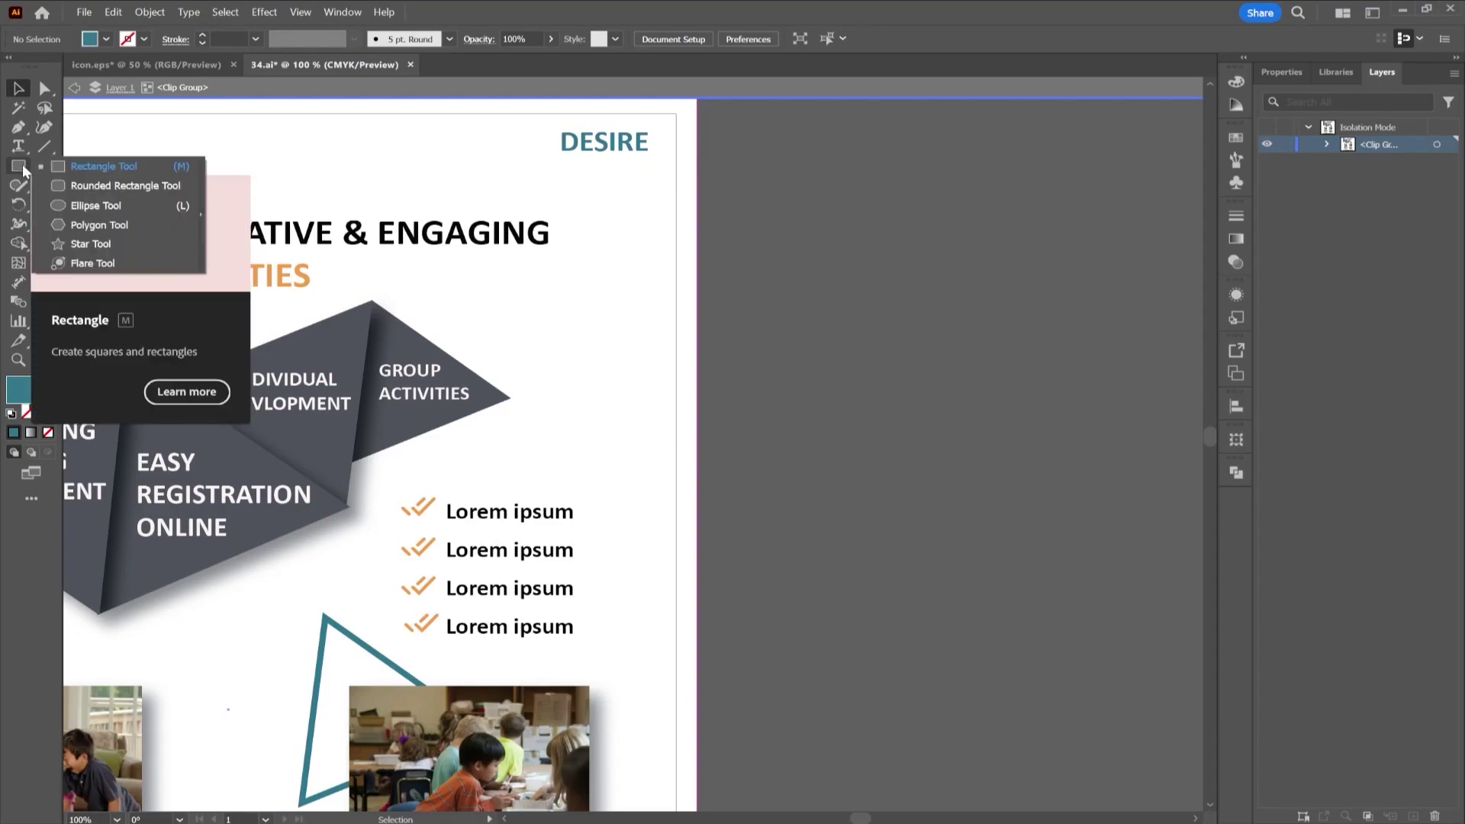
pyautogui.click(84, 243)
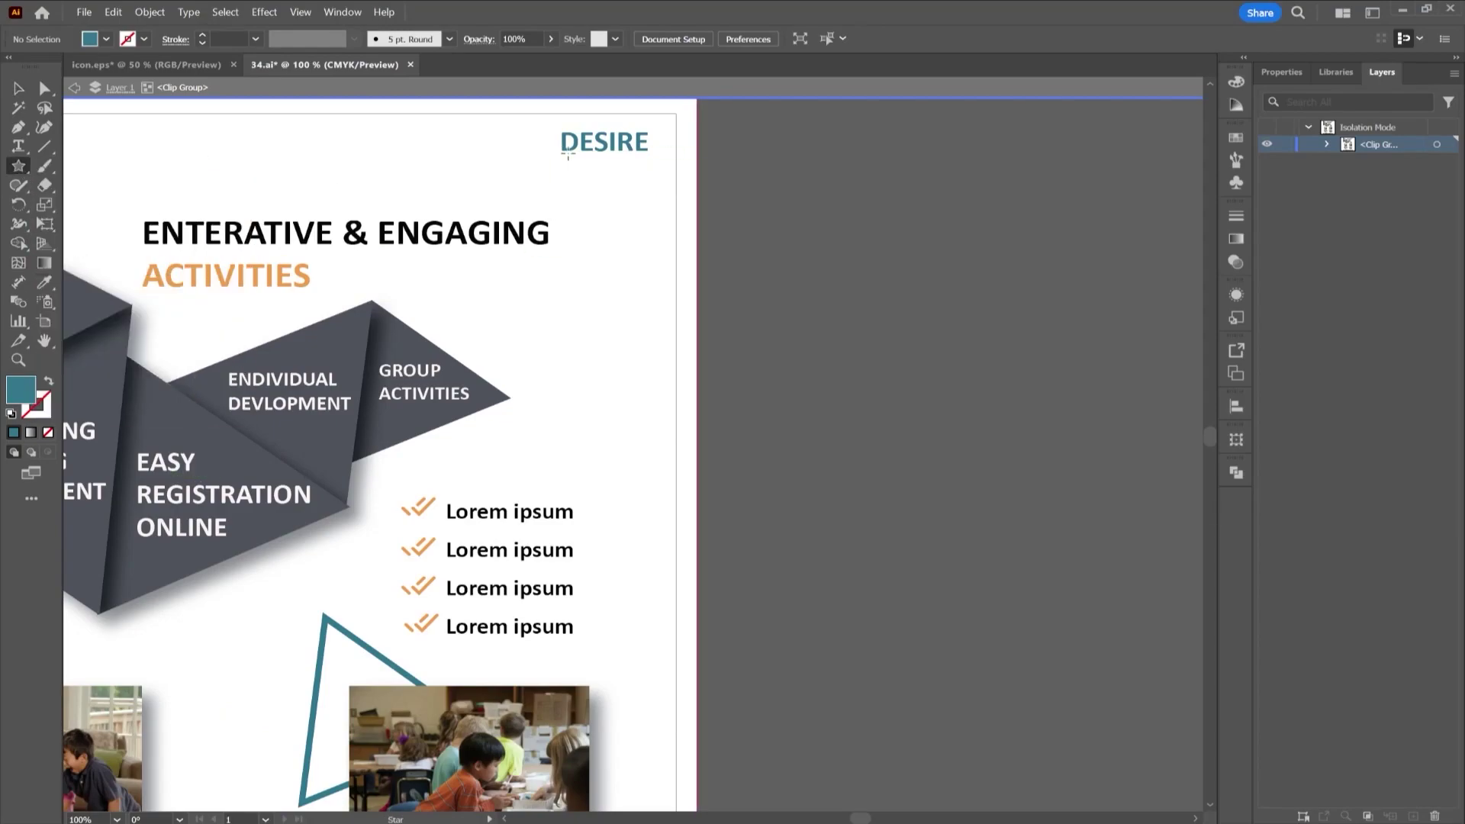
pyautogui.click(537, 164)
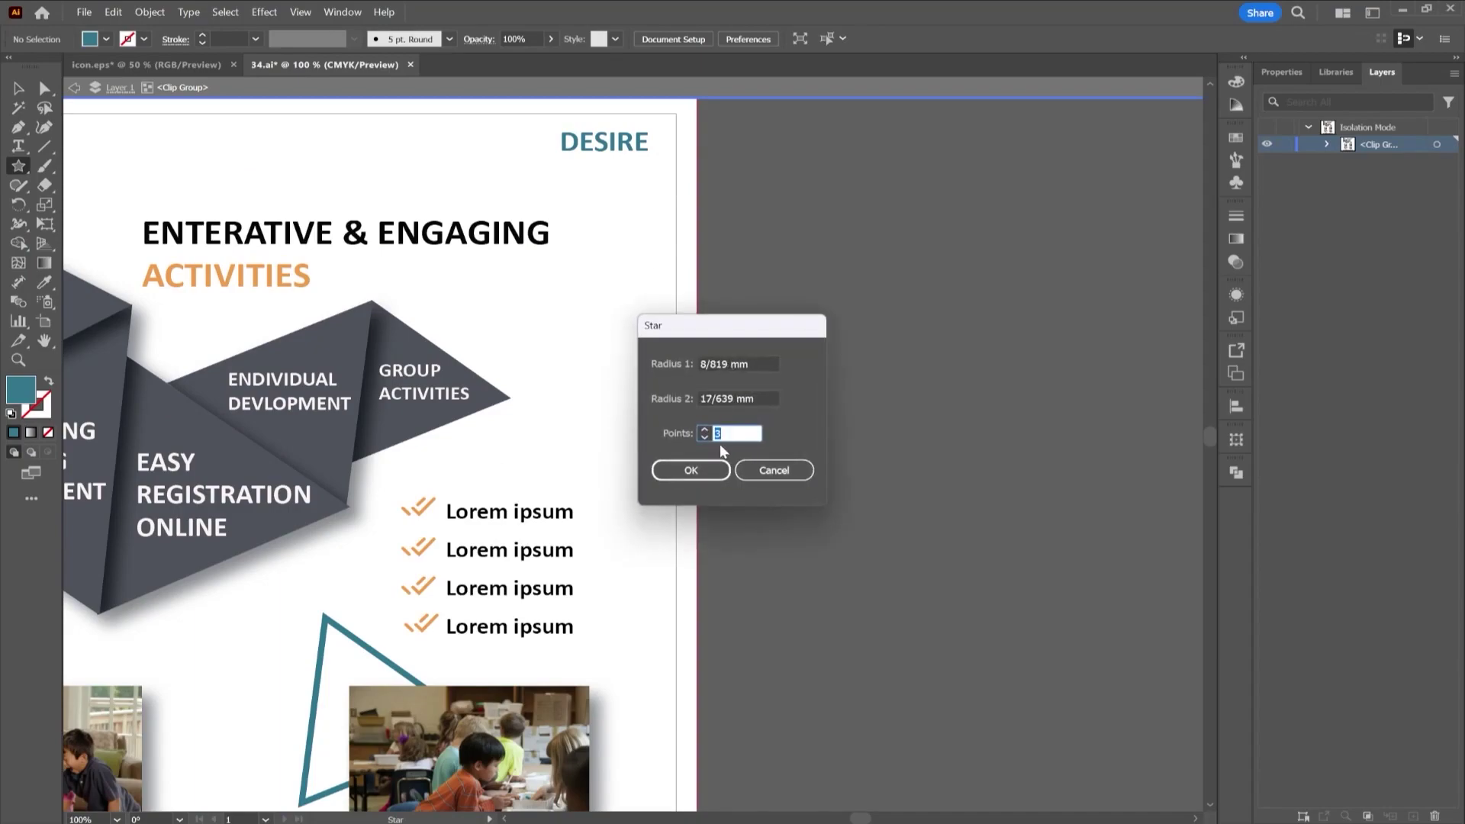
pyautogui.click(690, 470)
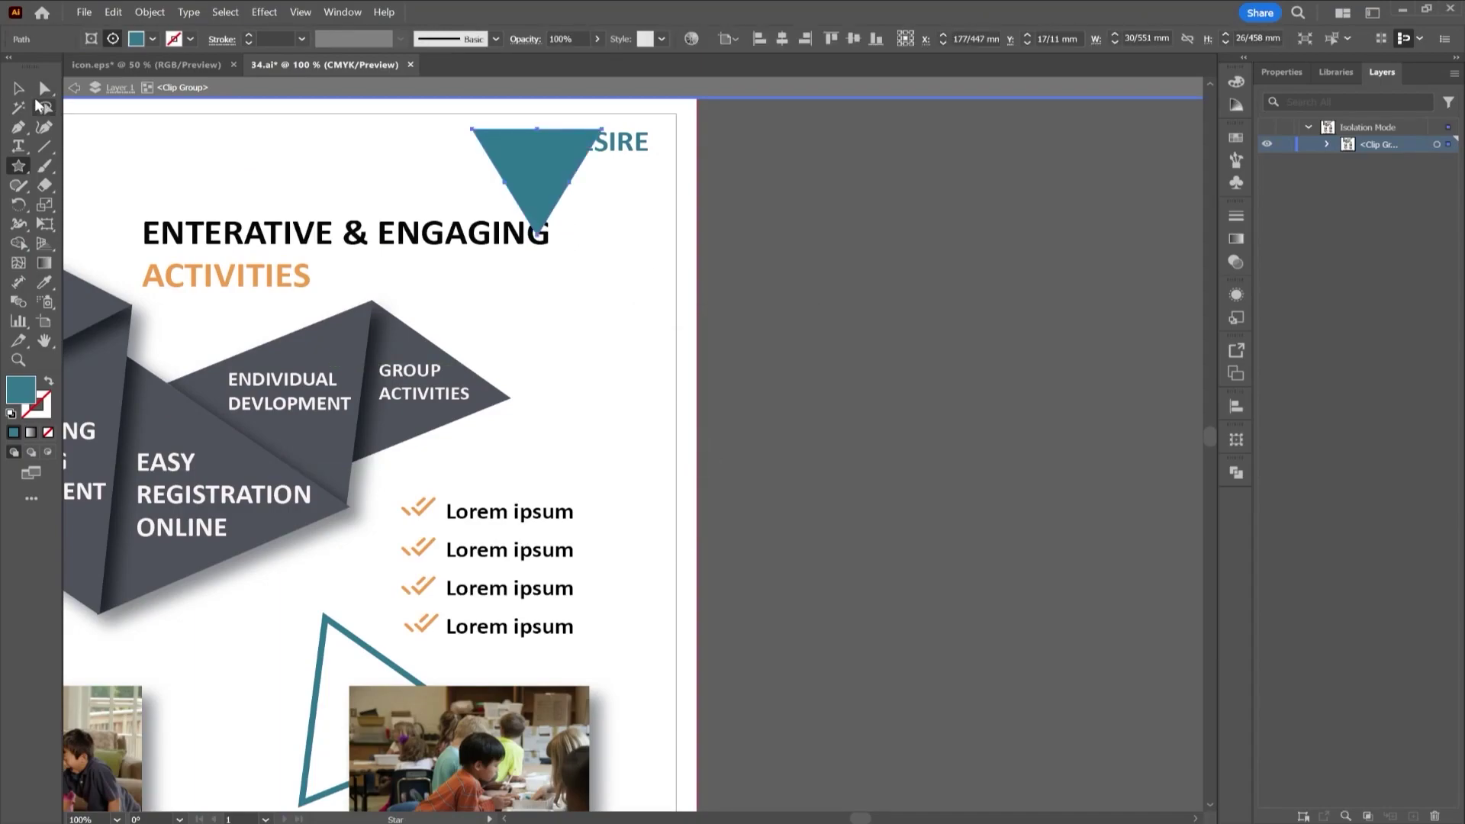
# Step: Rotate the teal triangle to point right, scale it to about 16 by 19 mm and place it over the start of "DESIRE"
pyautogui.click(18, 88)
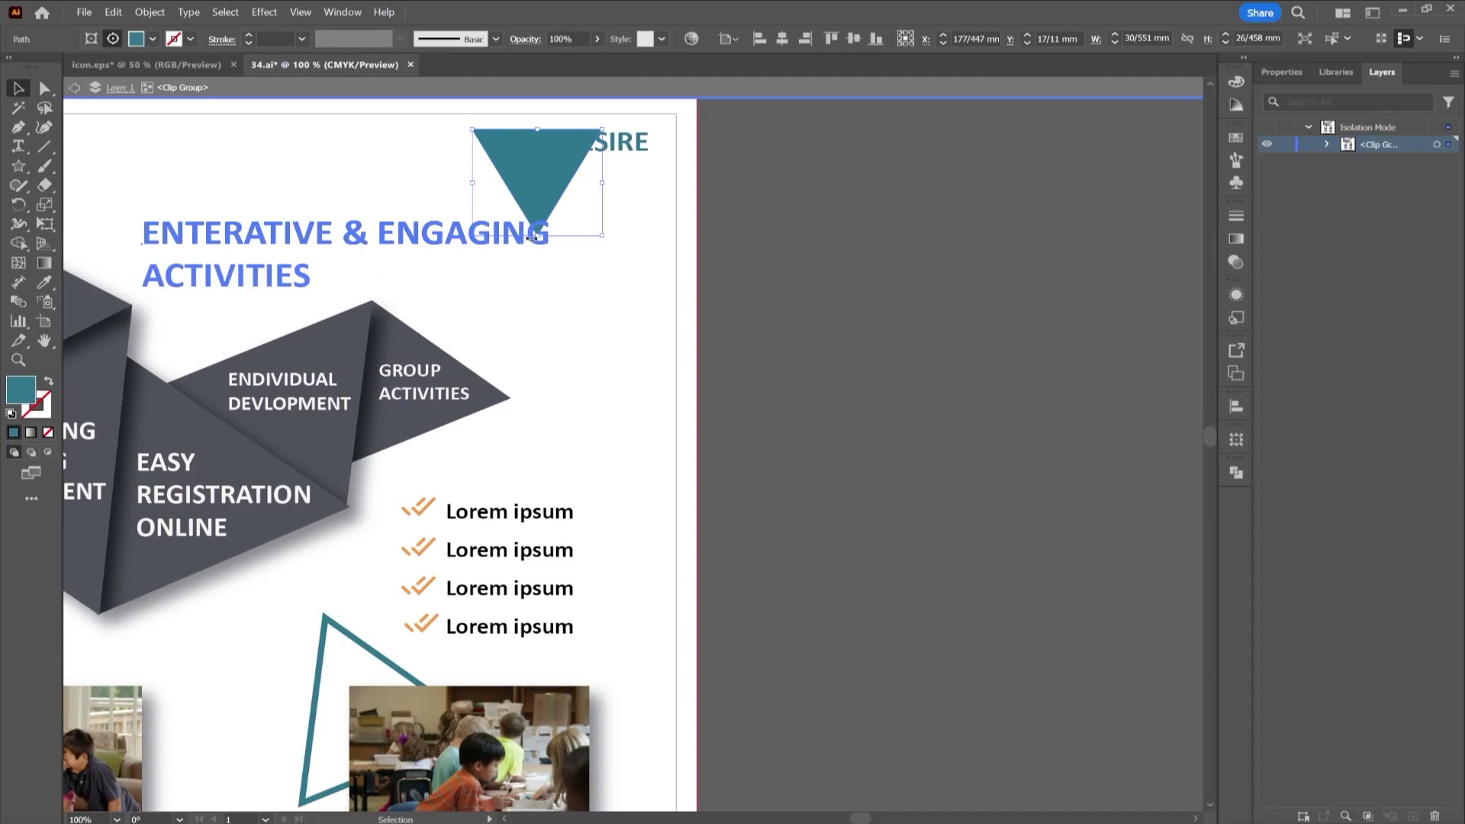
pyautogui.moveTo(536, 237); pyautogui.dragTo(671, 169)
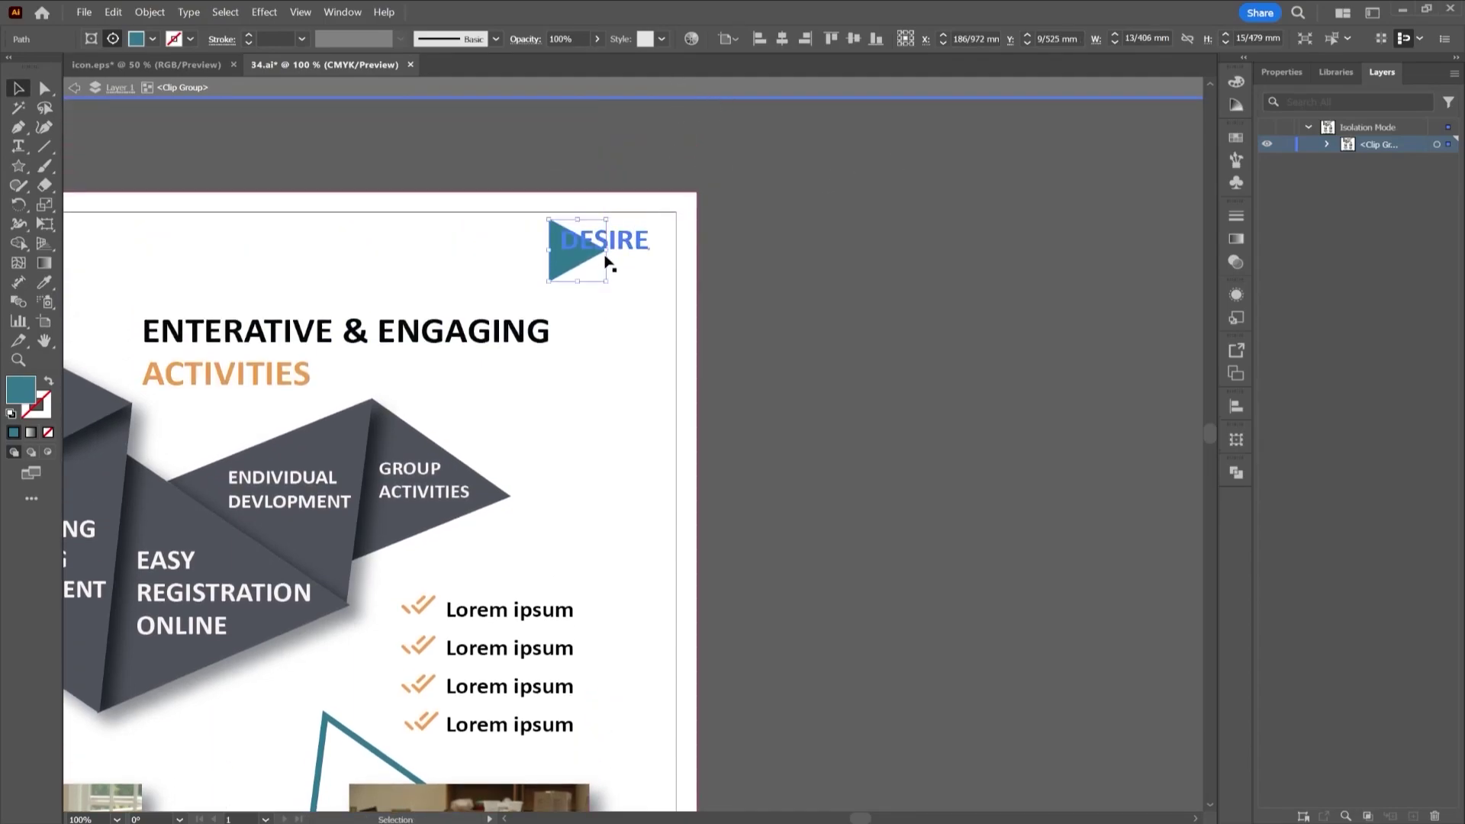
pyautogui.moveTo(608, 254)
pyautogui.mouseDown()
pyautogui.moveTo(670, 251)
pyautogui.moveTo(619, 250)
pyautogui.mouseUp()
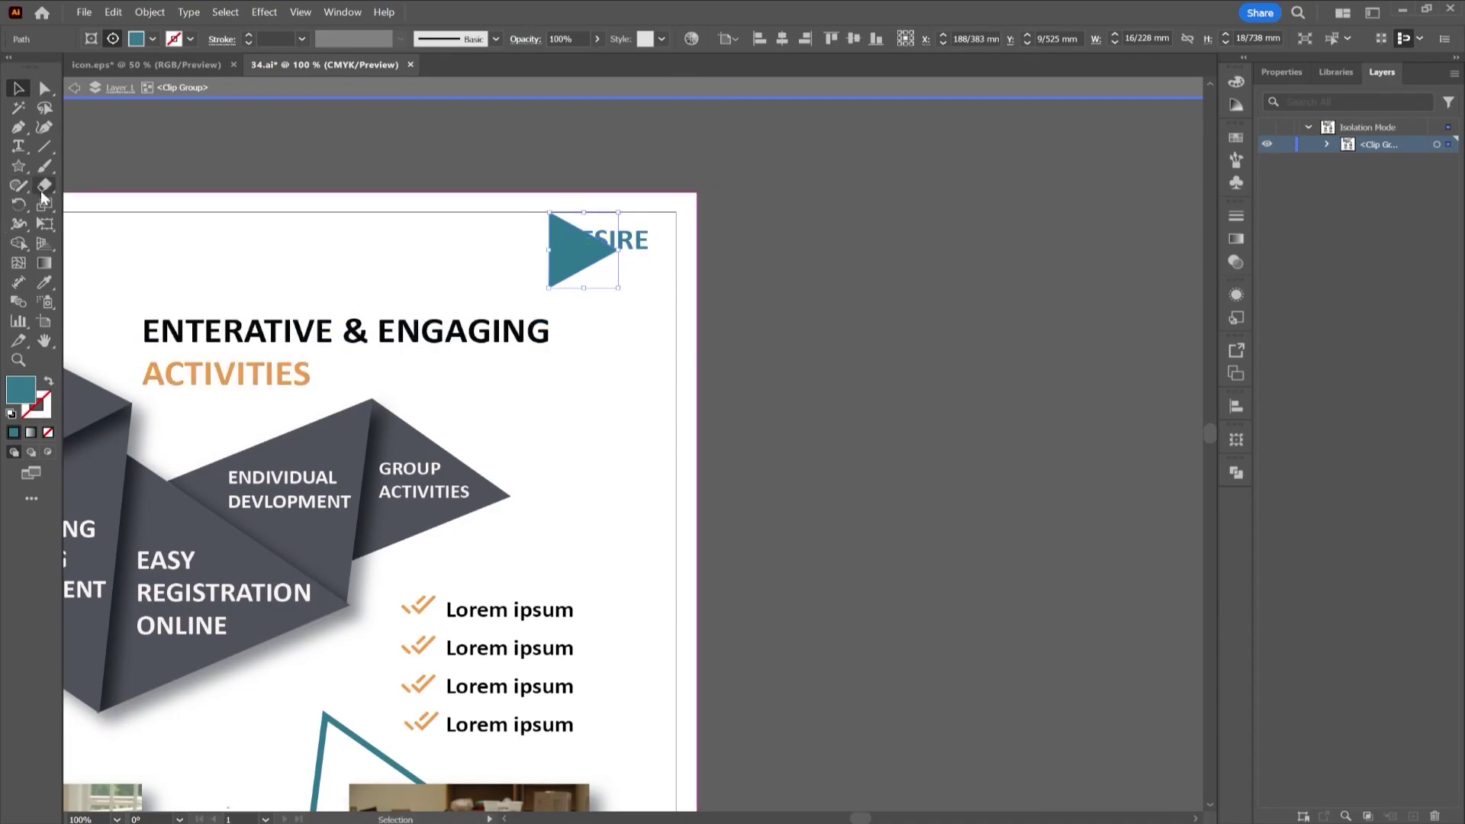
# Step: Fill the triangle with the orange sampled from the "ACTIVITIES" heading
pyautogui.click(44, 282)
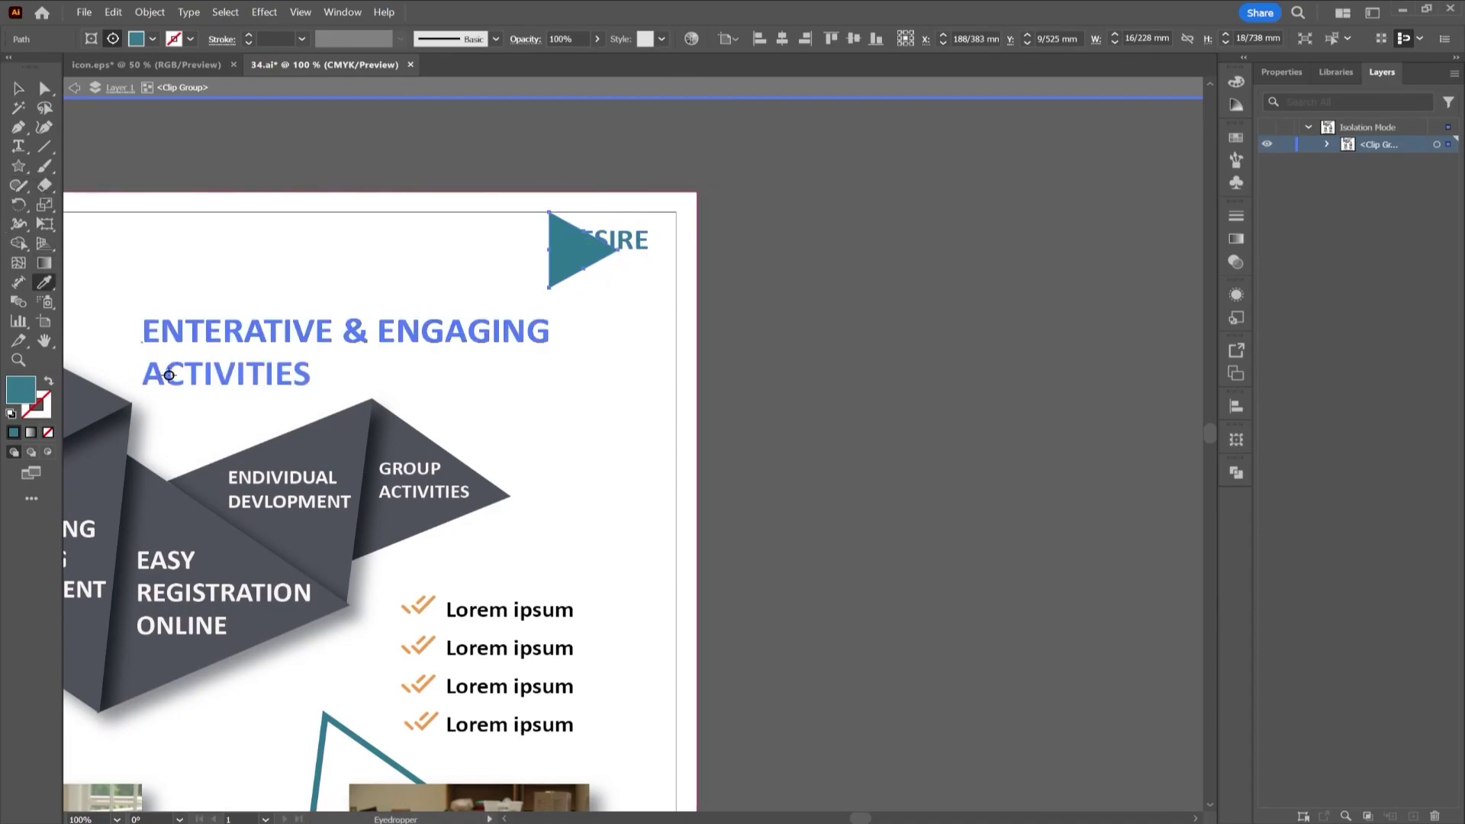
pyautogui.click(171, 374)
pyautogui.click(16, 88)
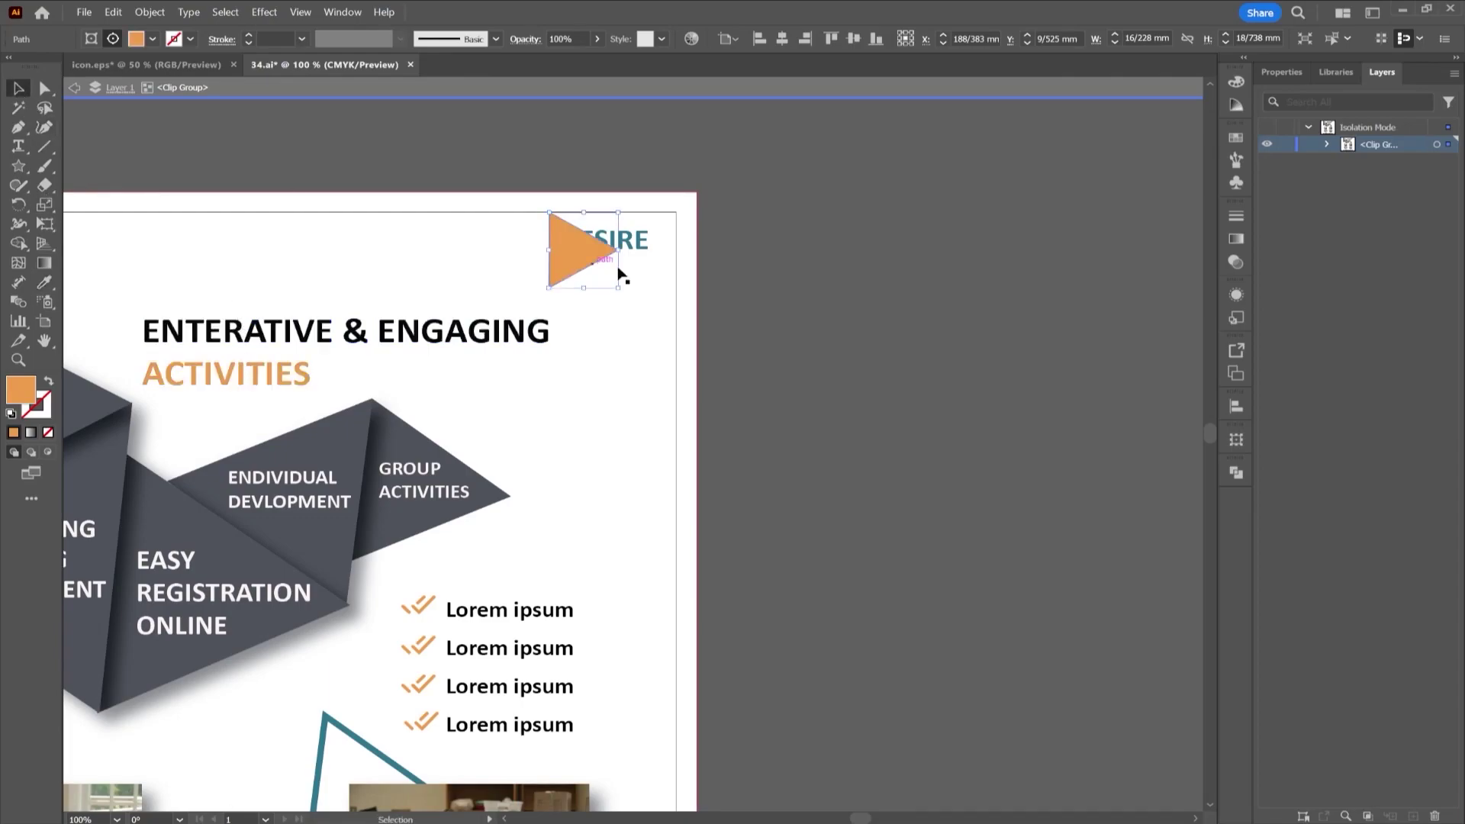
# Step: Bring the "DESIRE" text to the front so it sits over the orange triangle, and leave it deselected
pyautogui.click(641, 243)
pyautogui.rightClick(644, 243)
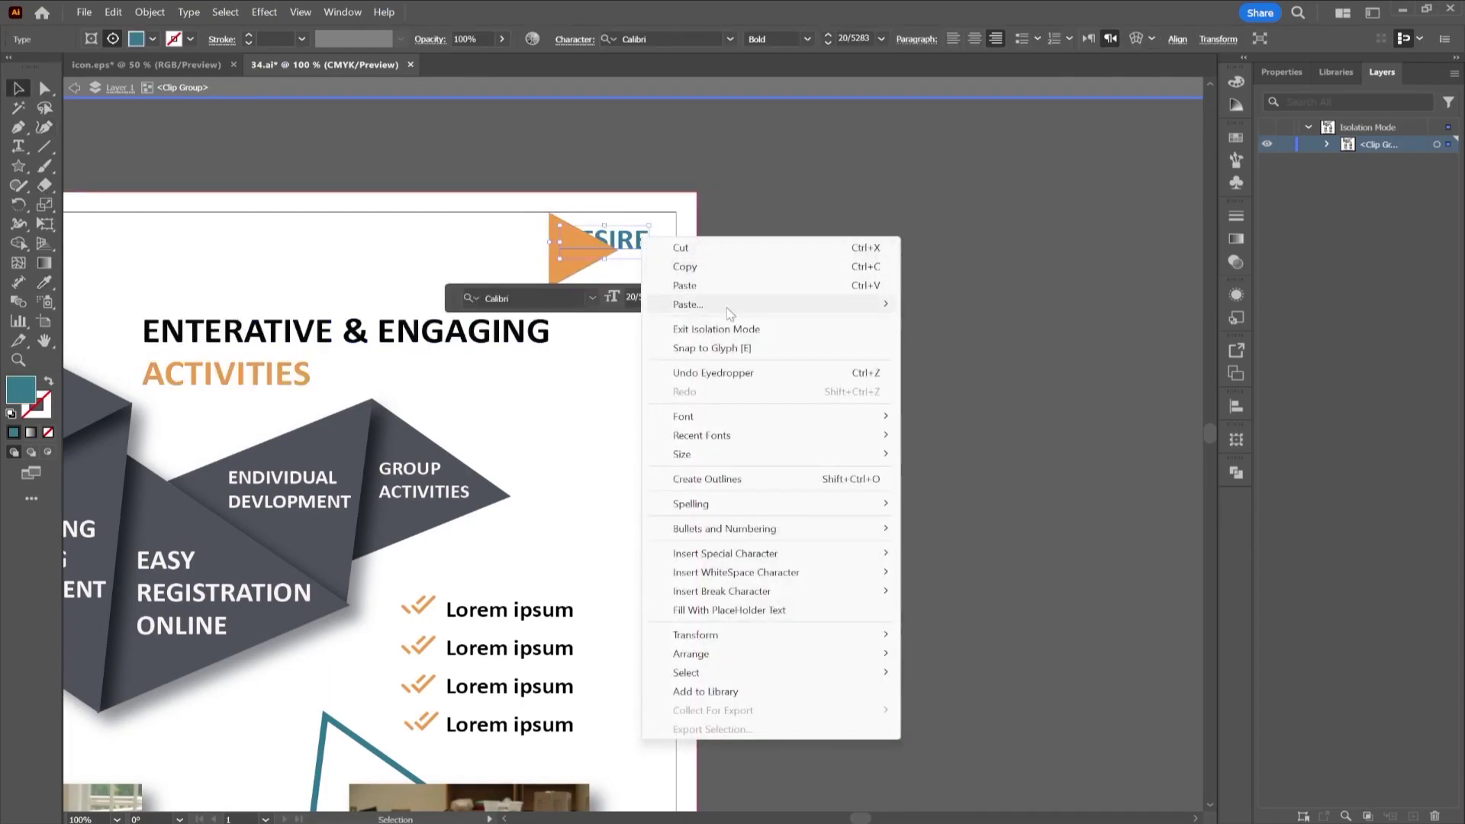
pyautogui.moveTo(721, 657)
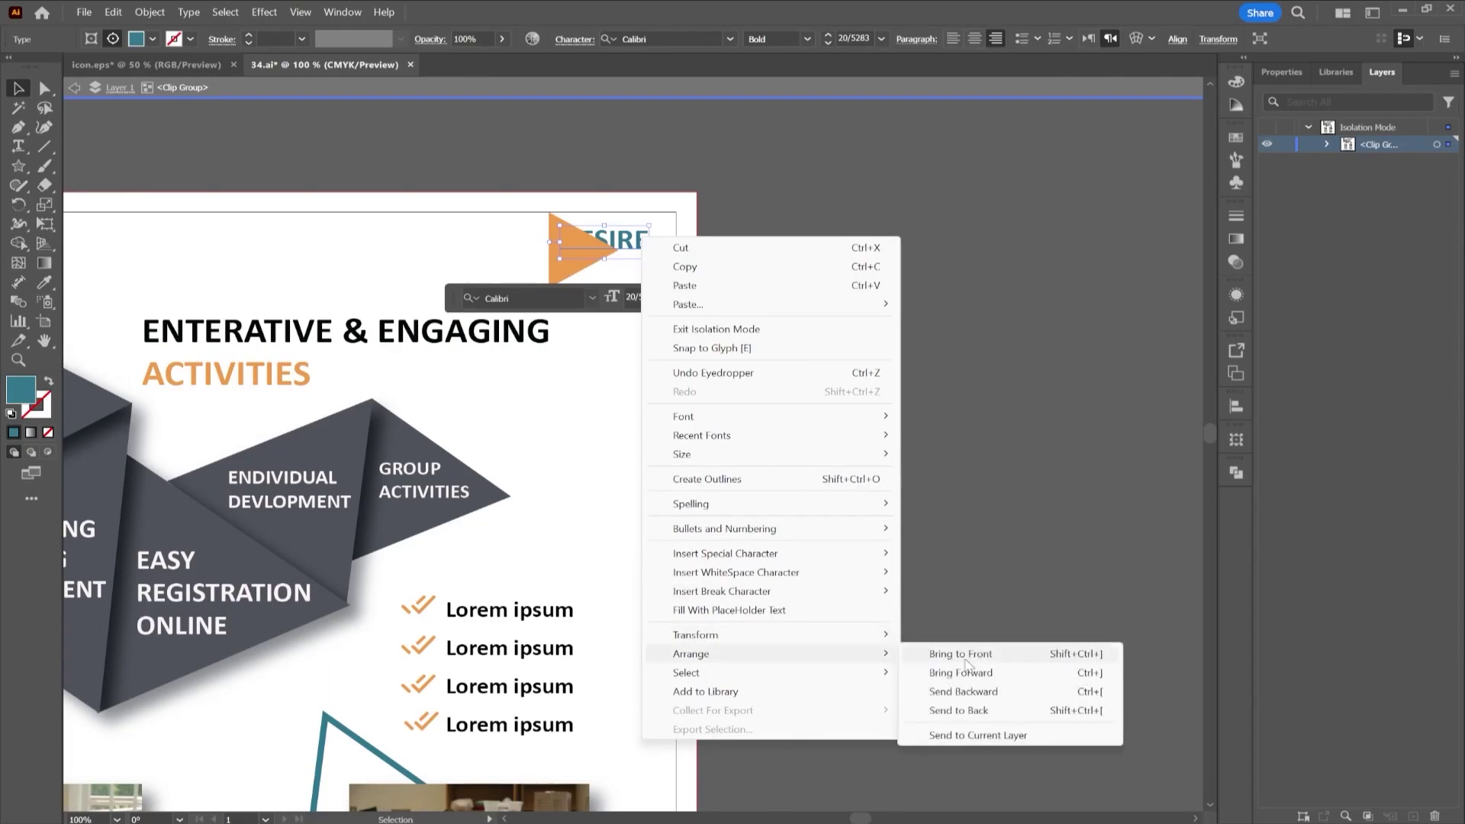
pyautogui.click(954, 654)
pyautogui.click(844, 362)
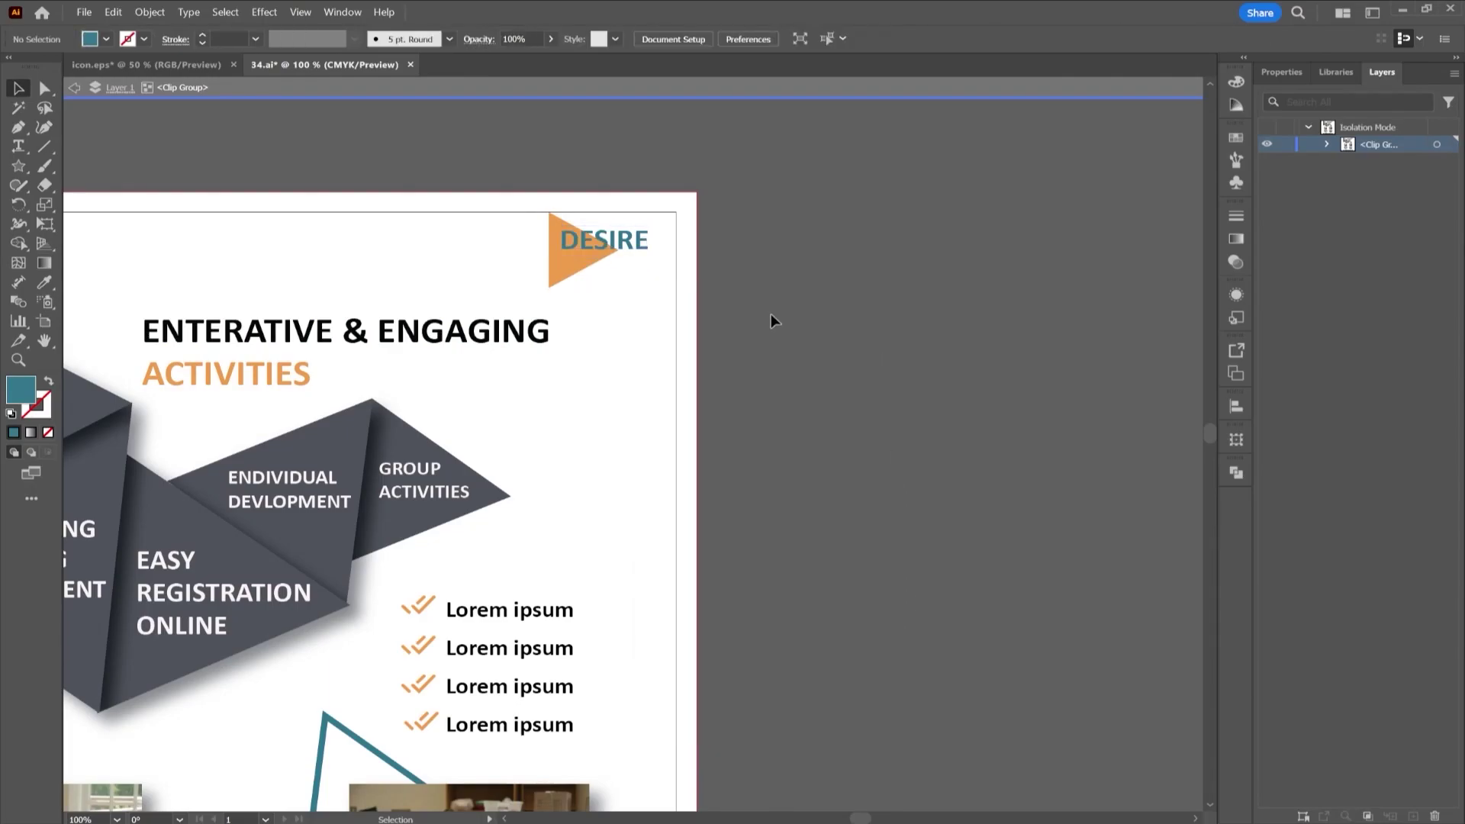
pyautogui.scroll(-1, 523, 395)
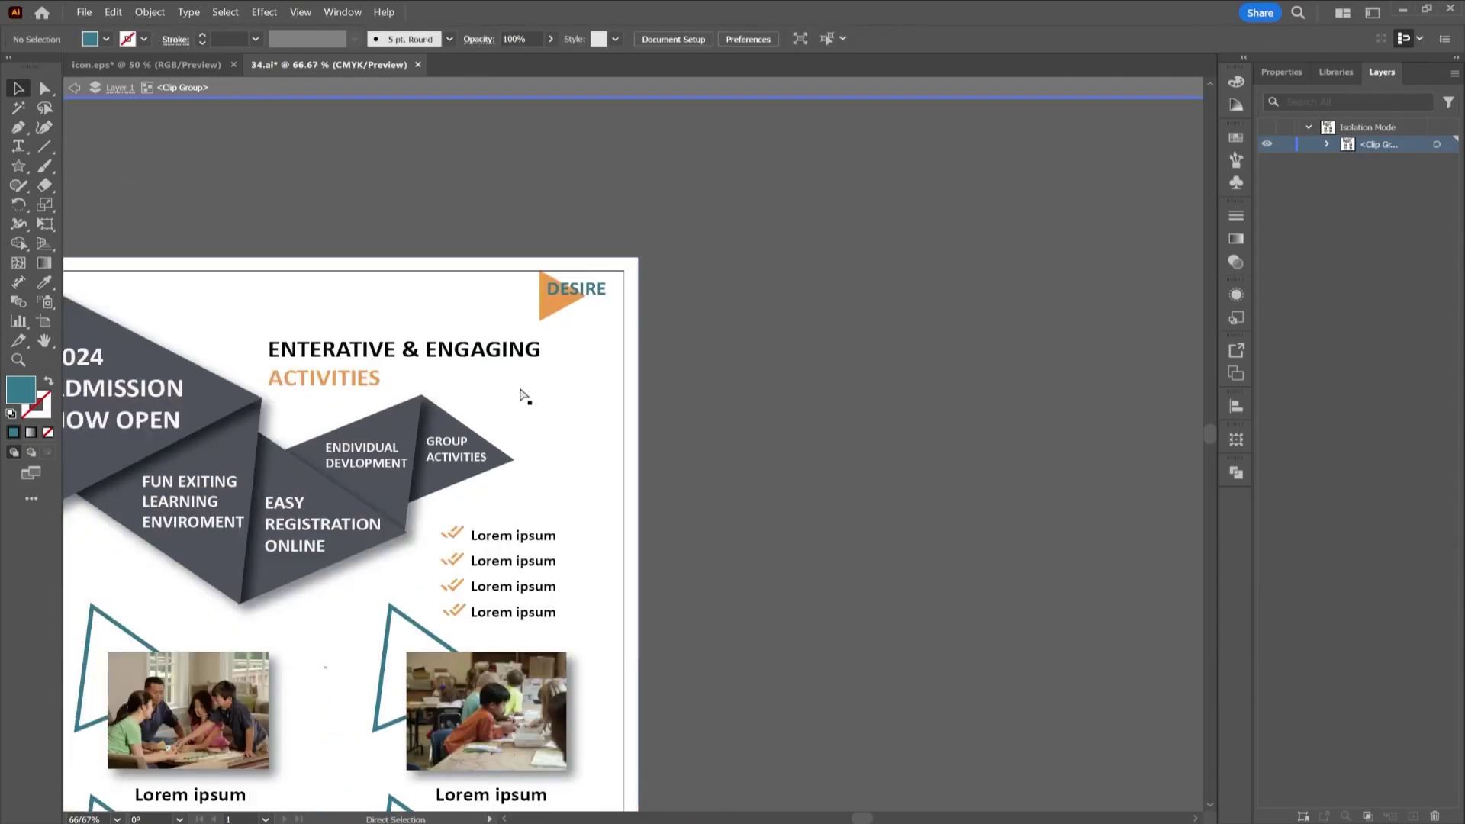
pyautogui.scroll(-1, 524, 395)
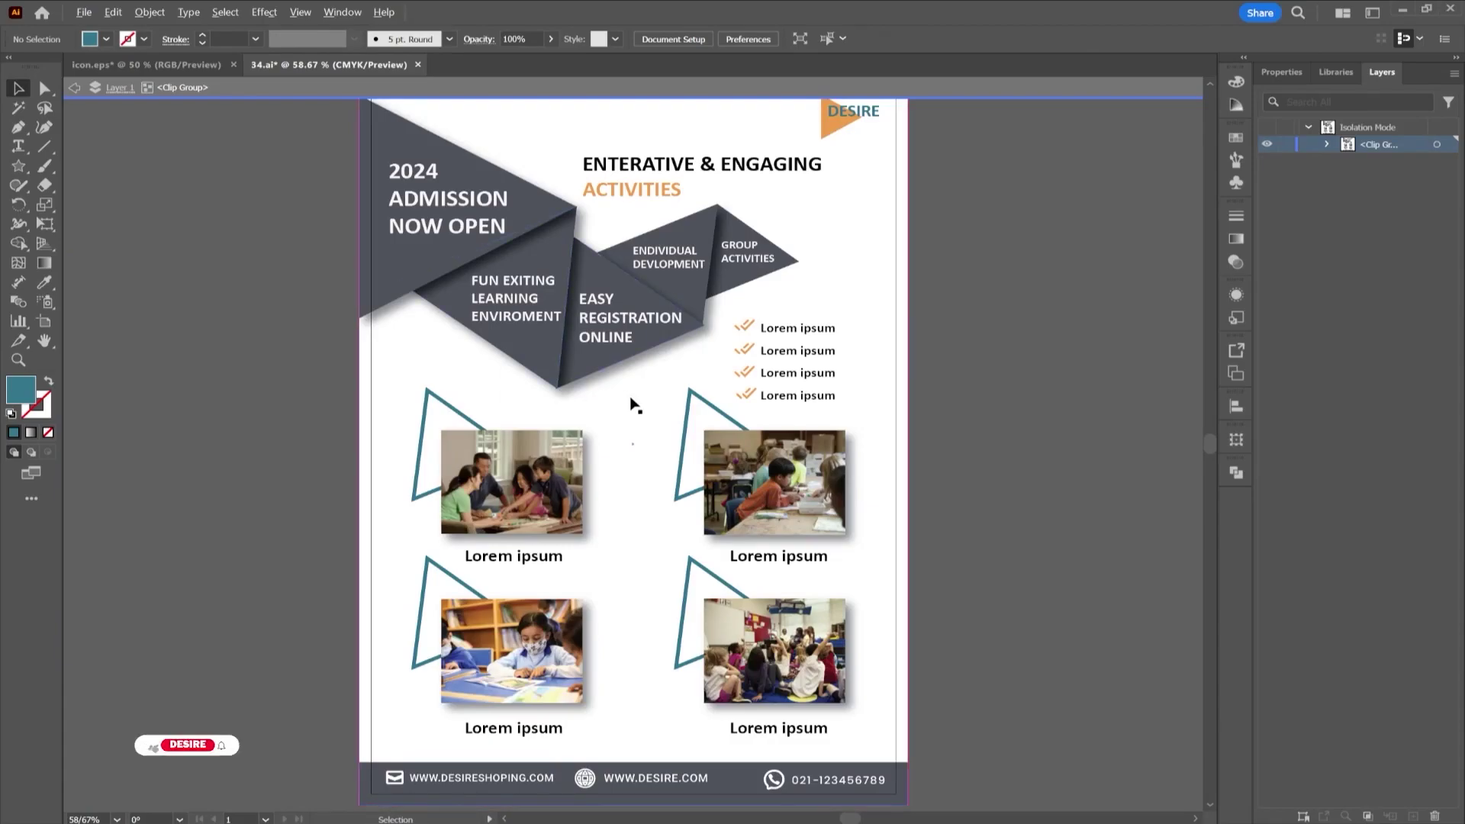
pyautogui.scroll(-1, 635, 406)
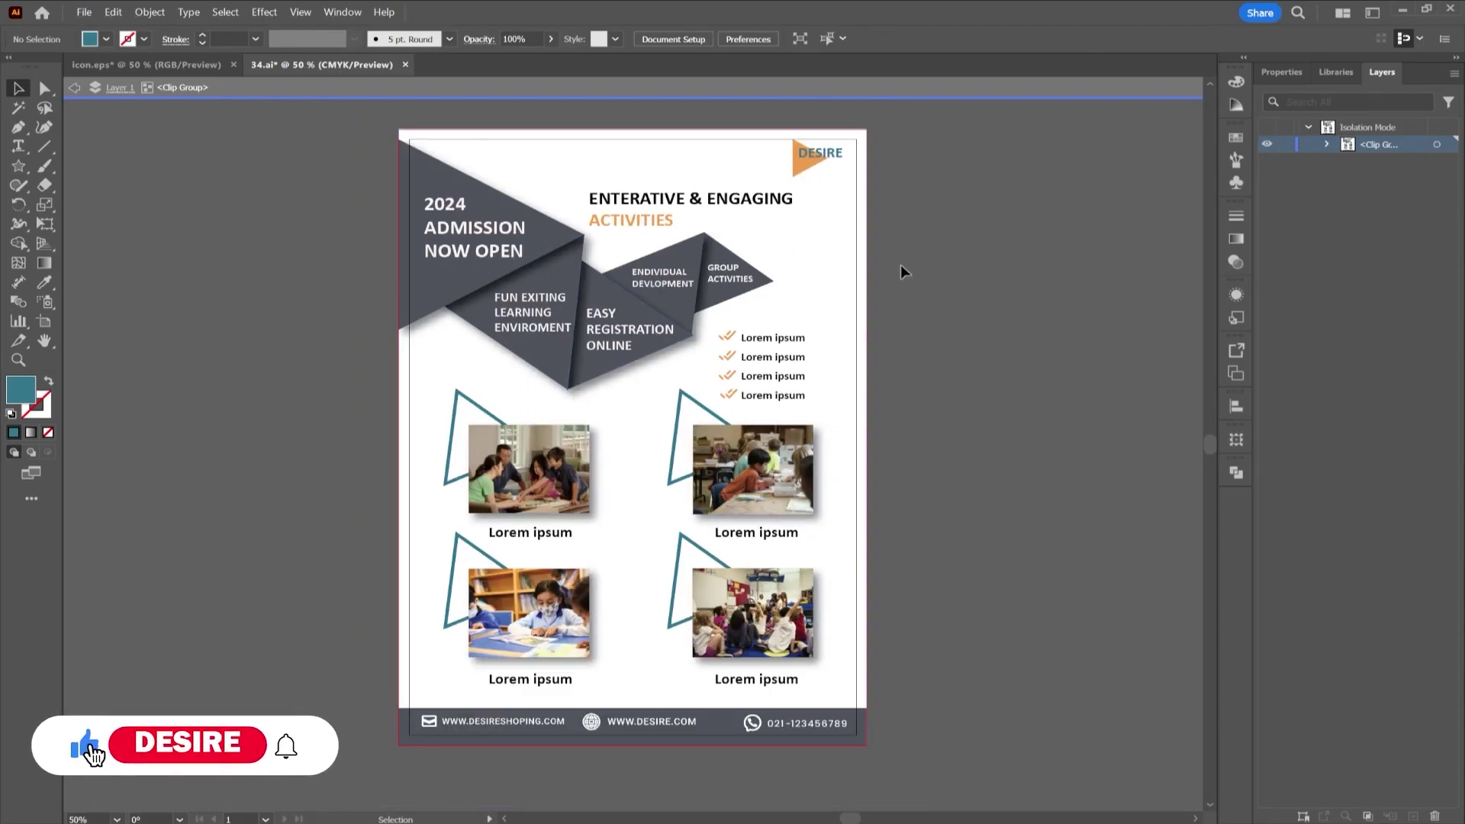
pyautogui.hscroll(3, 903, 273)
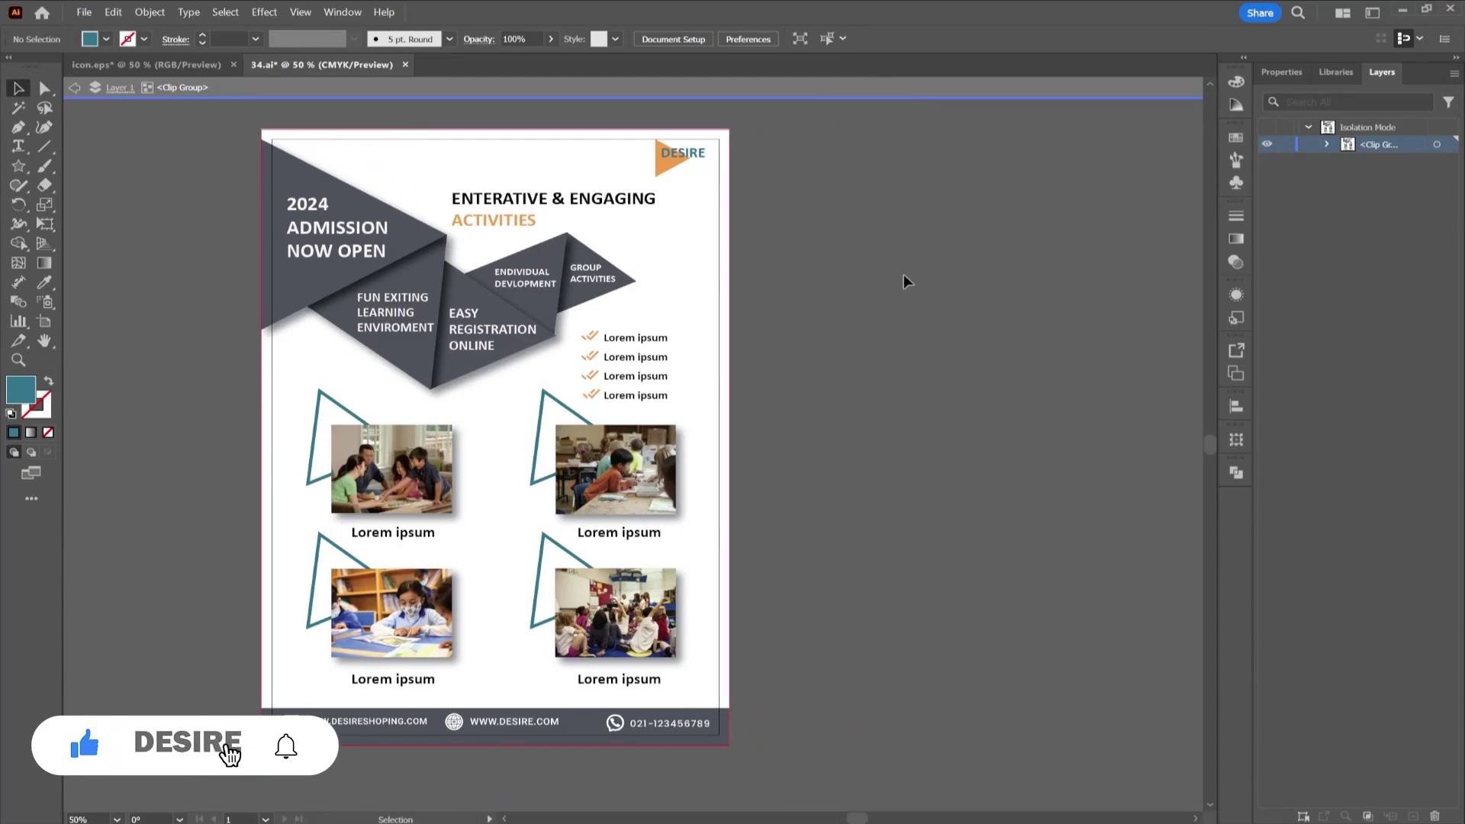
pyautogui.hscroll(4, 904, 276)
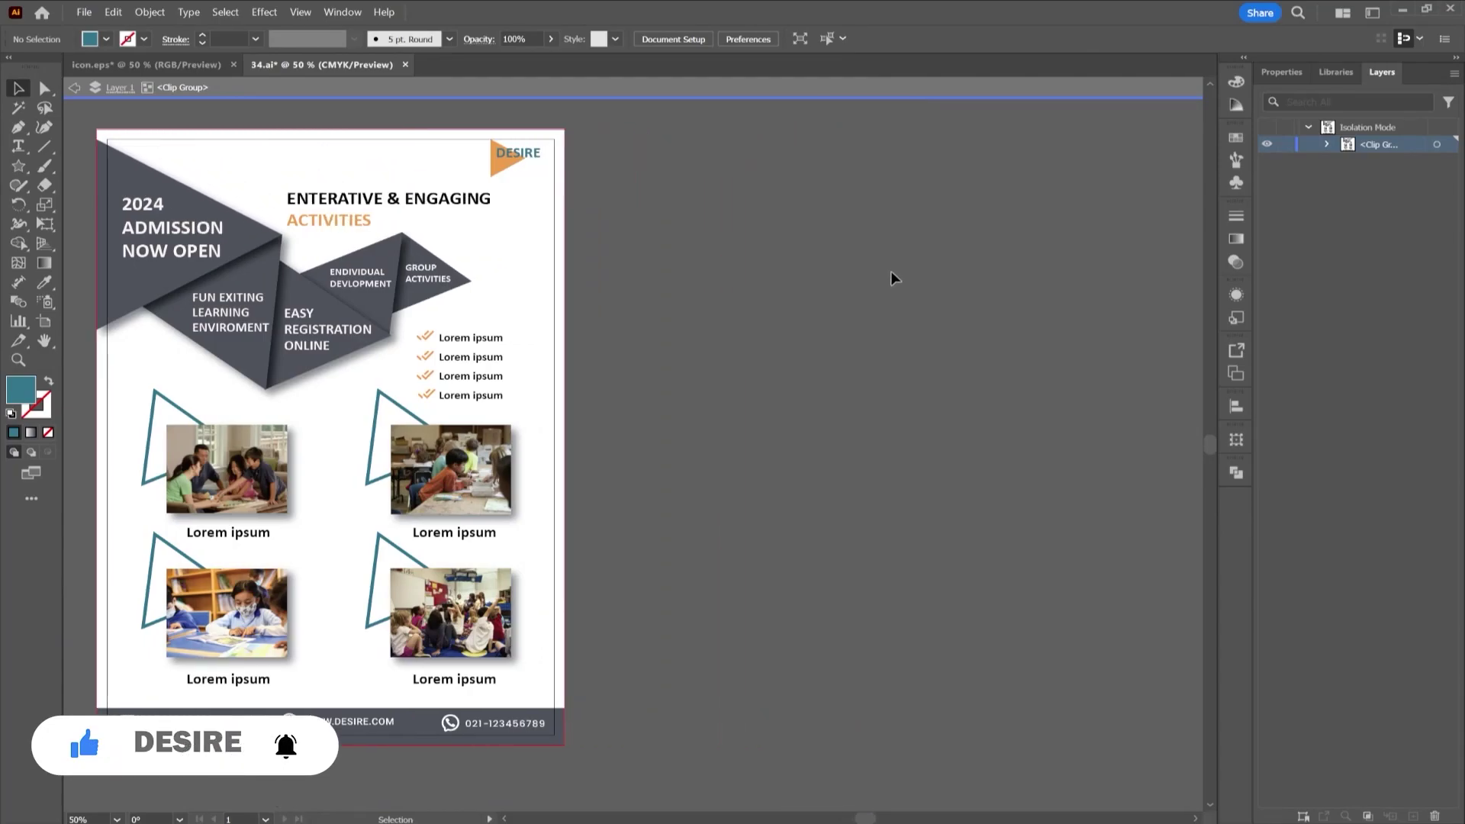